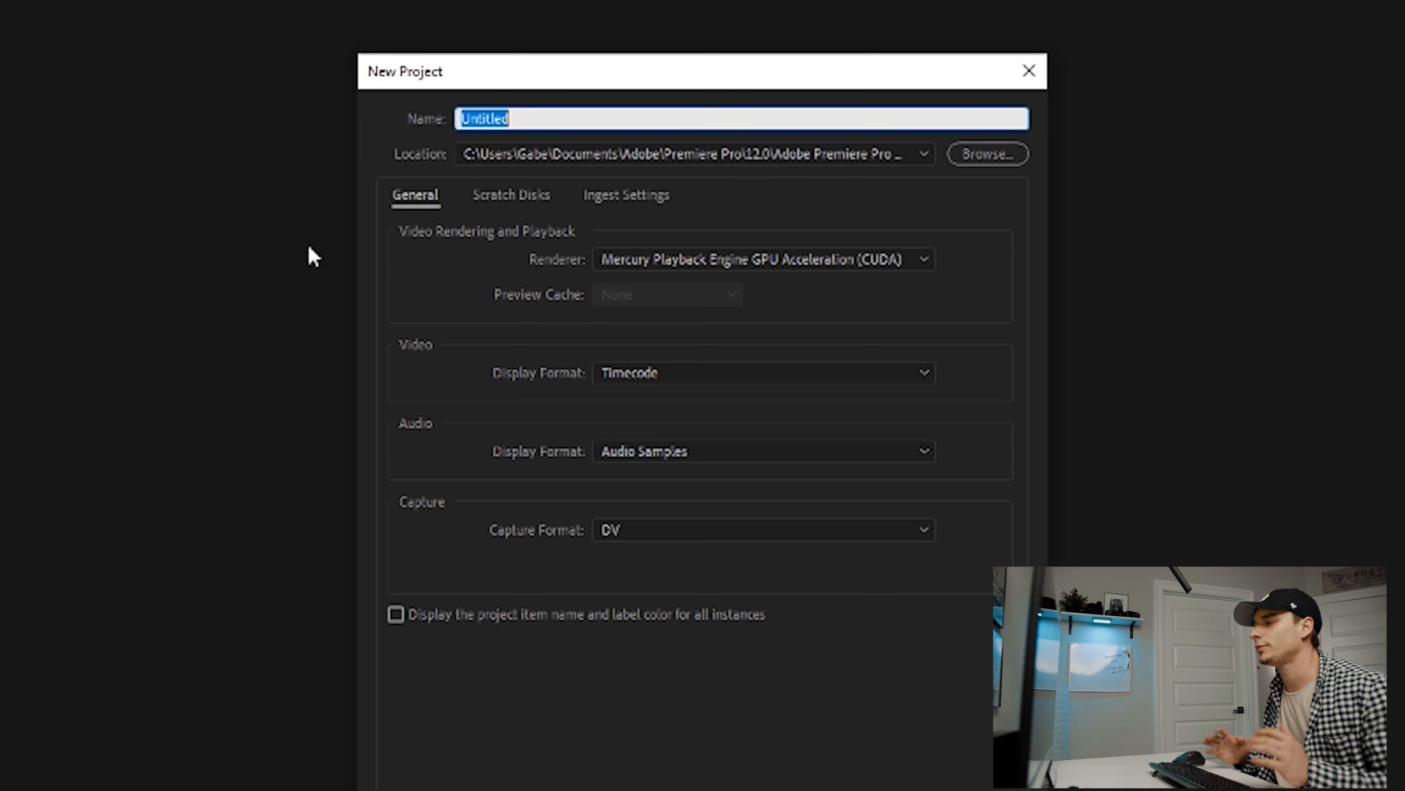
Create a new project named Adobe Premiere, keeping the default location and general settings.
key("BackSpace")
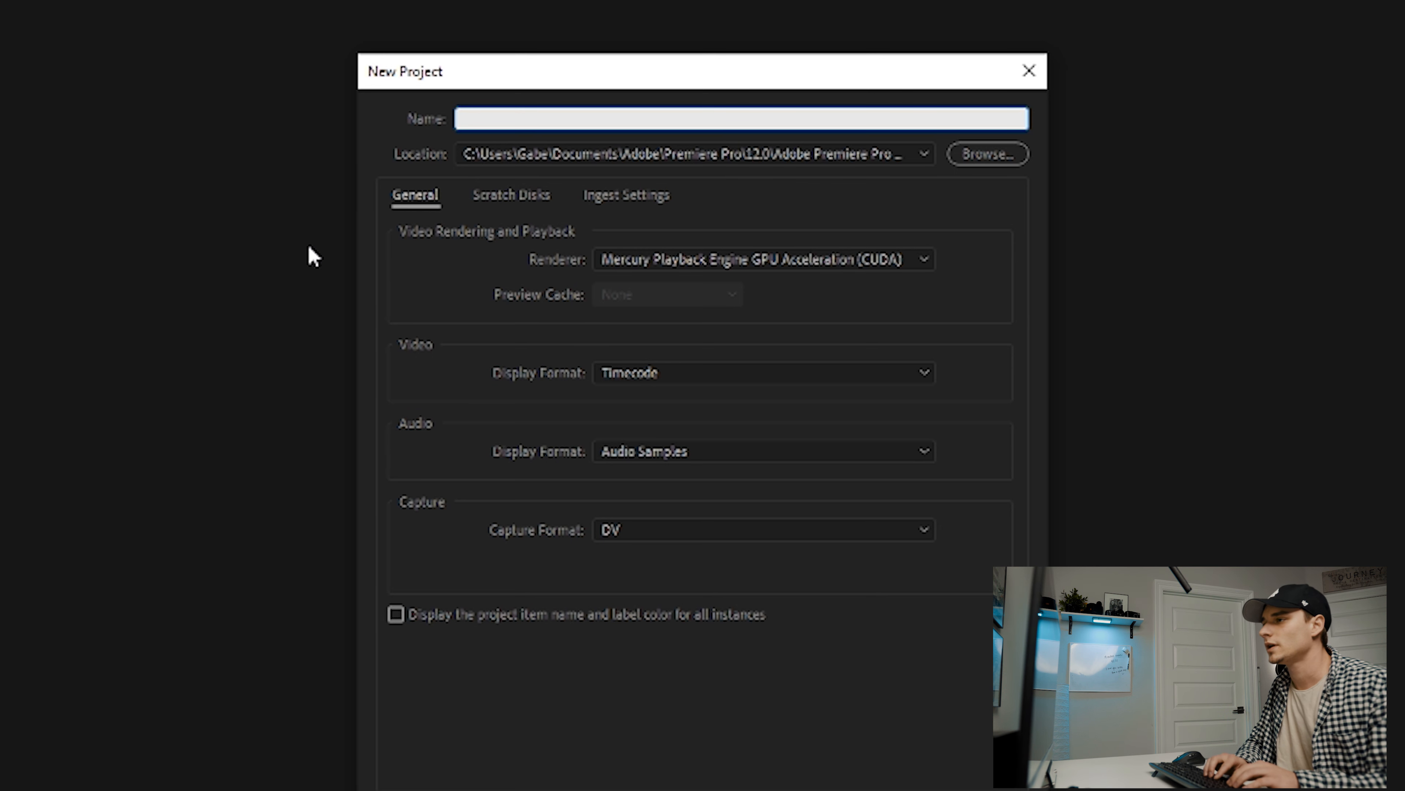
type("Adobe ")
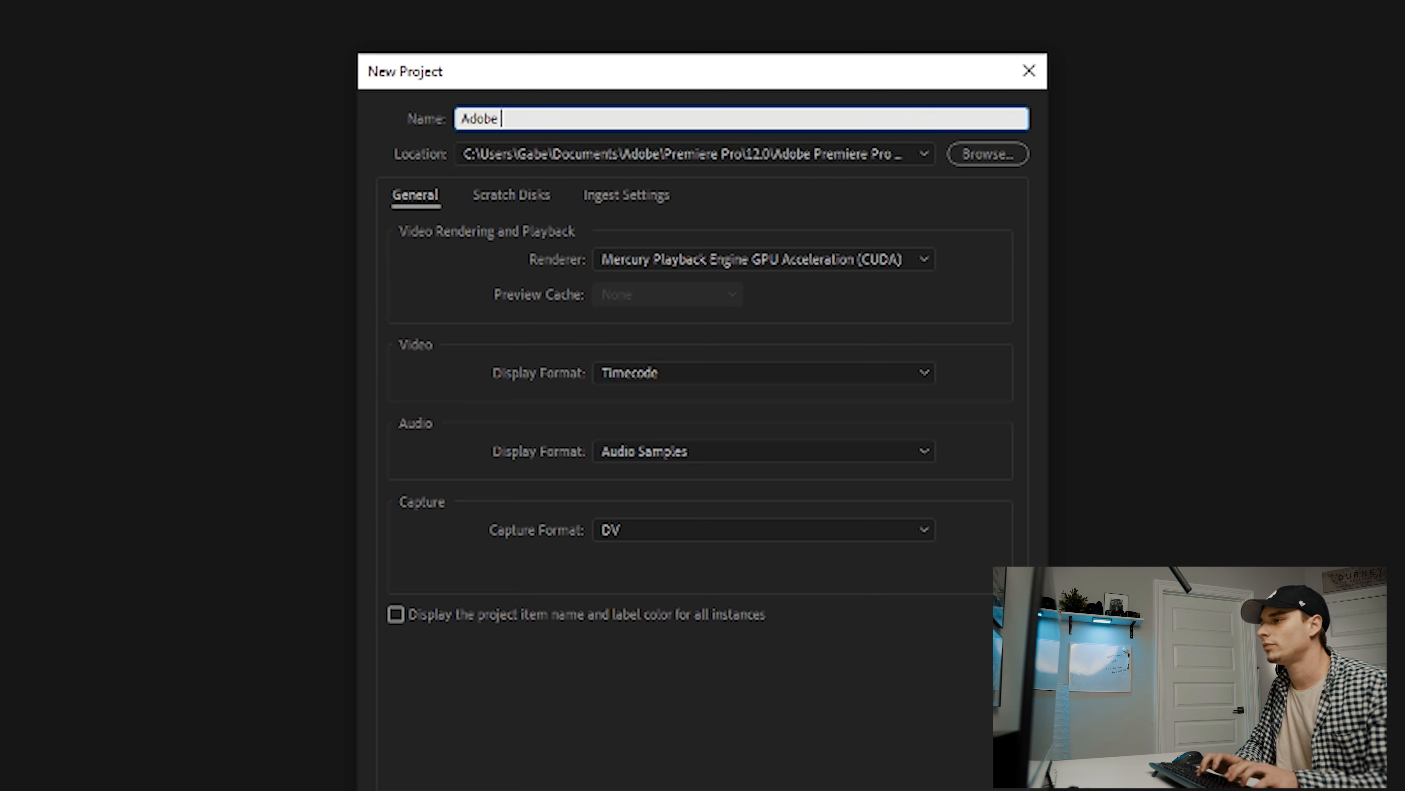
type("Premiere")
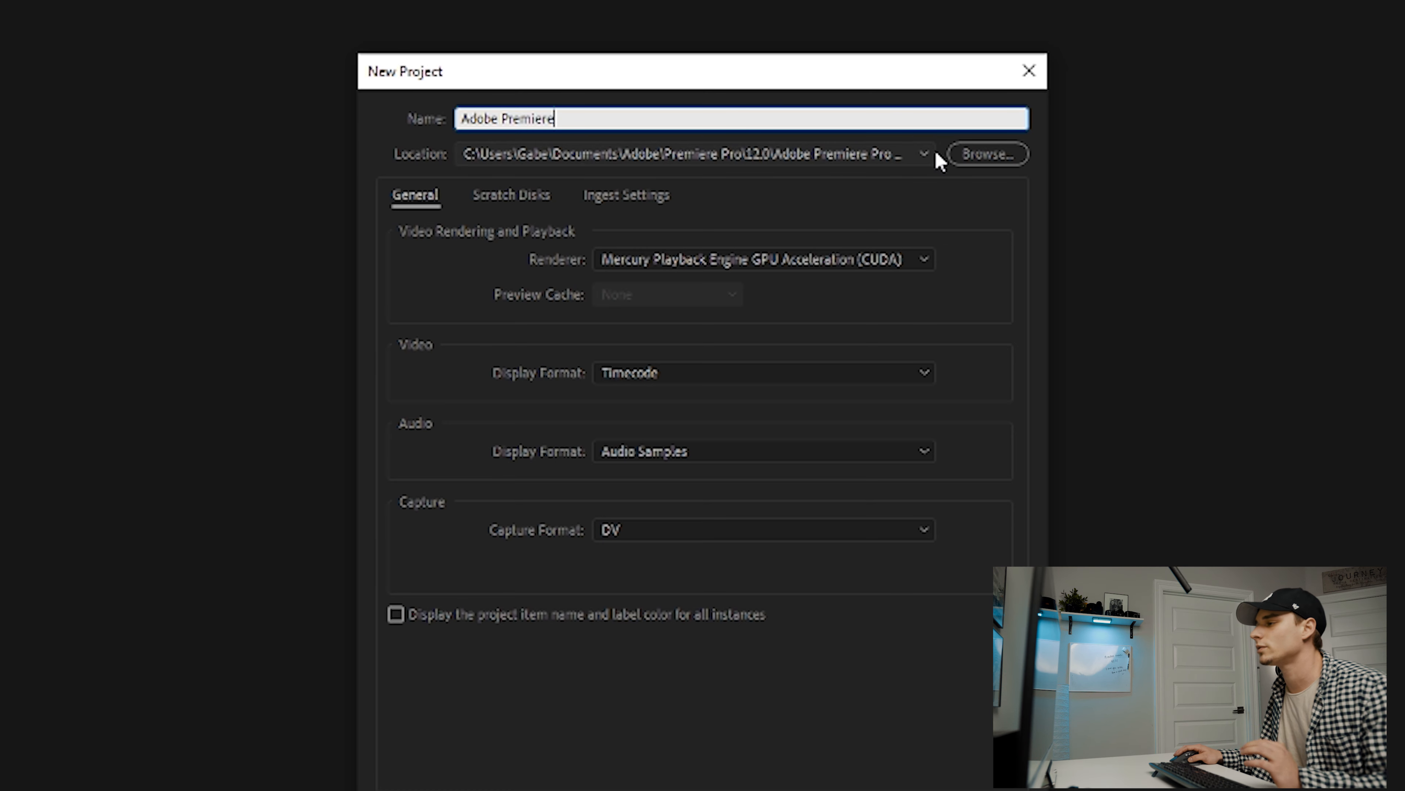
left_click(963, 160)
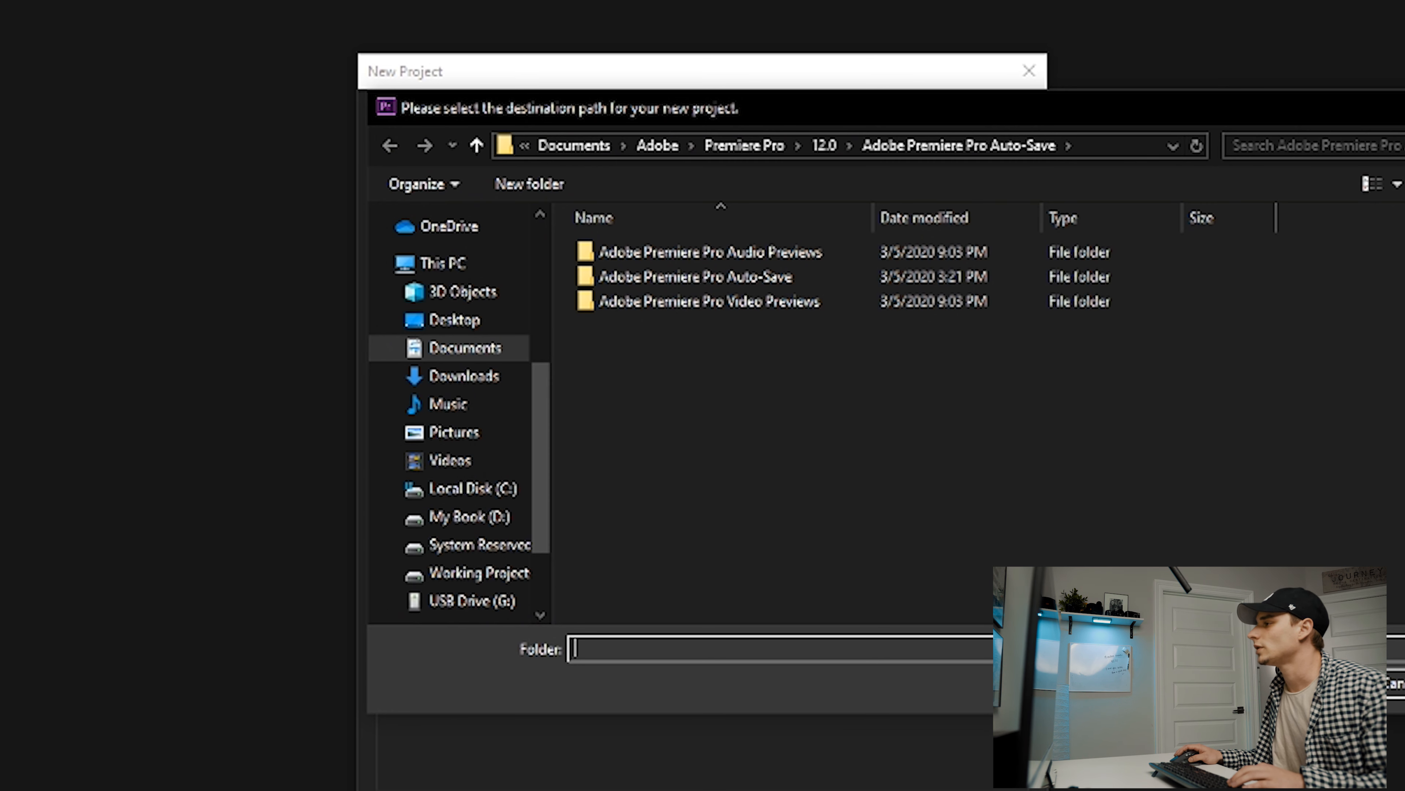
left_click(1404, 108)
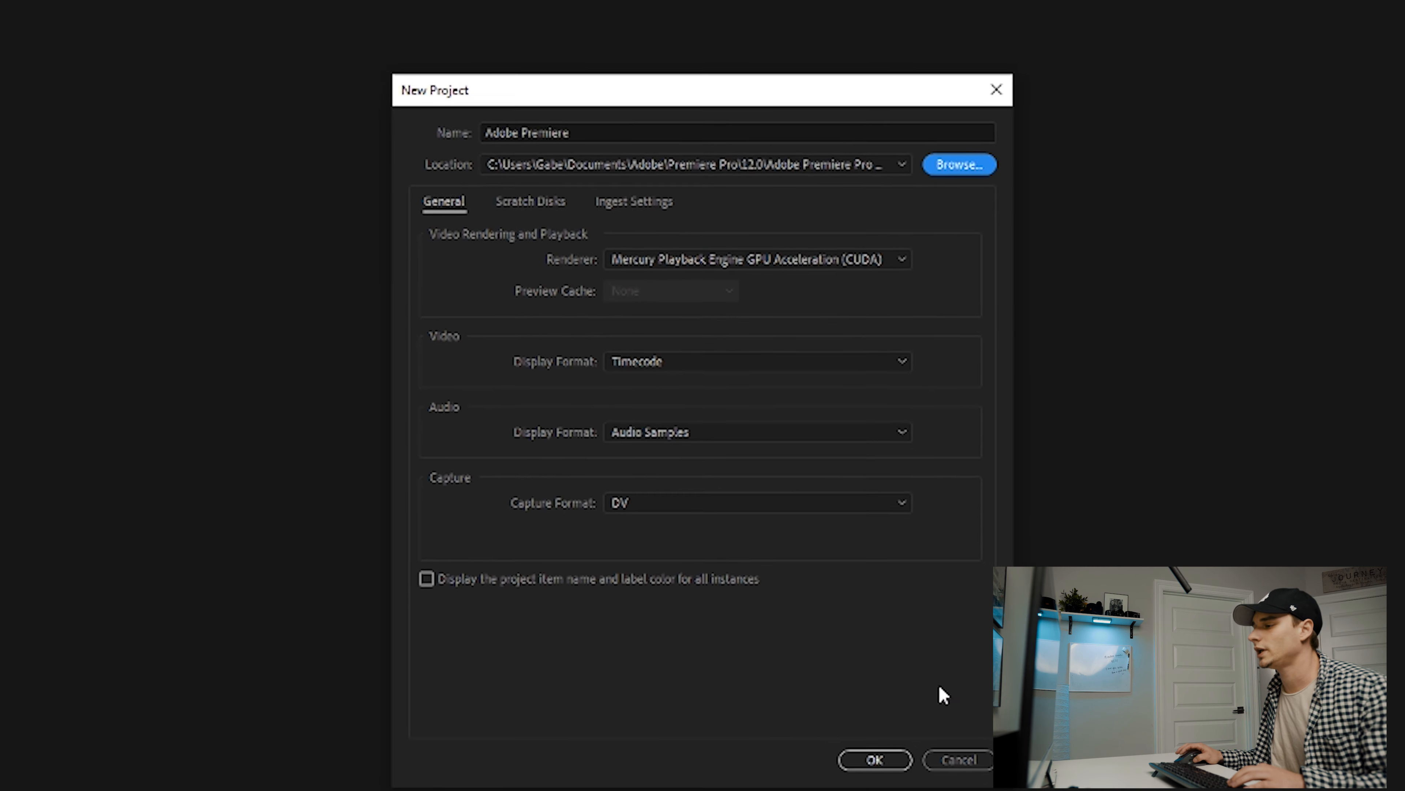
left_click(873, 707)
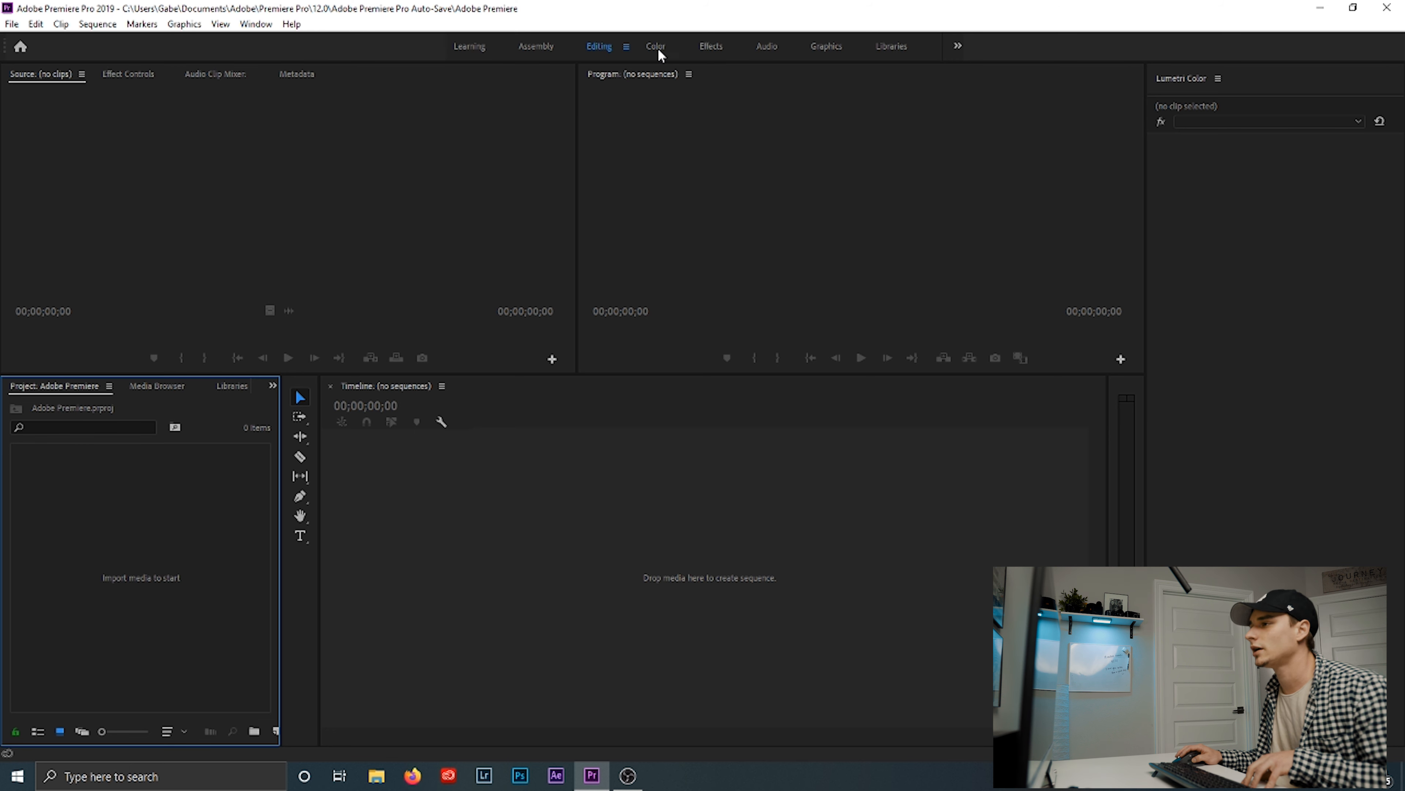
View the Effects and Audio workspace layouts and return to the Editing workspace.
left_click(717, 49)
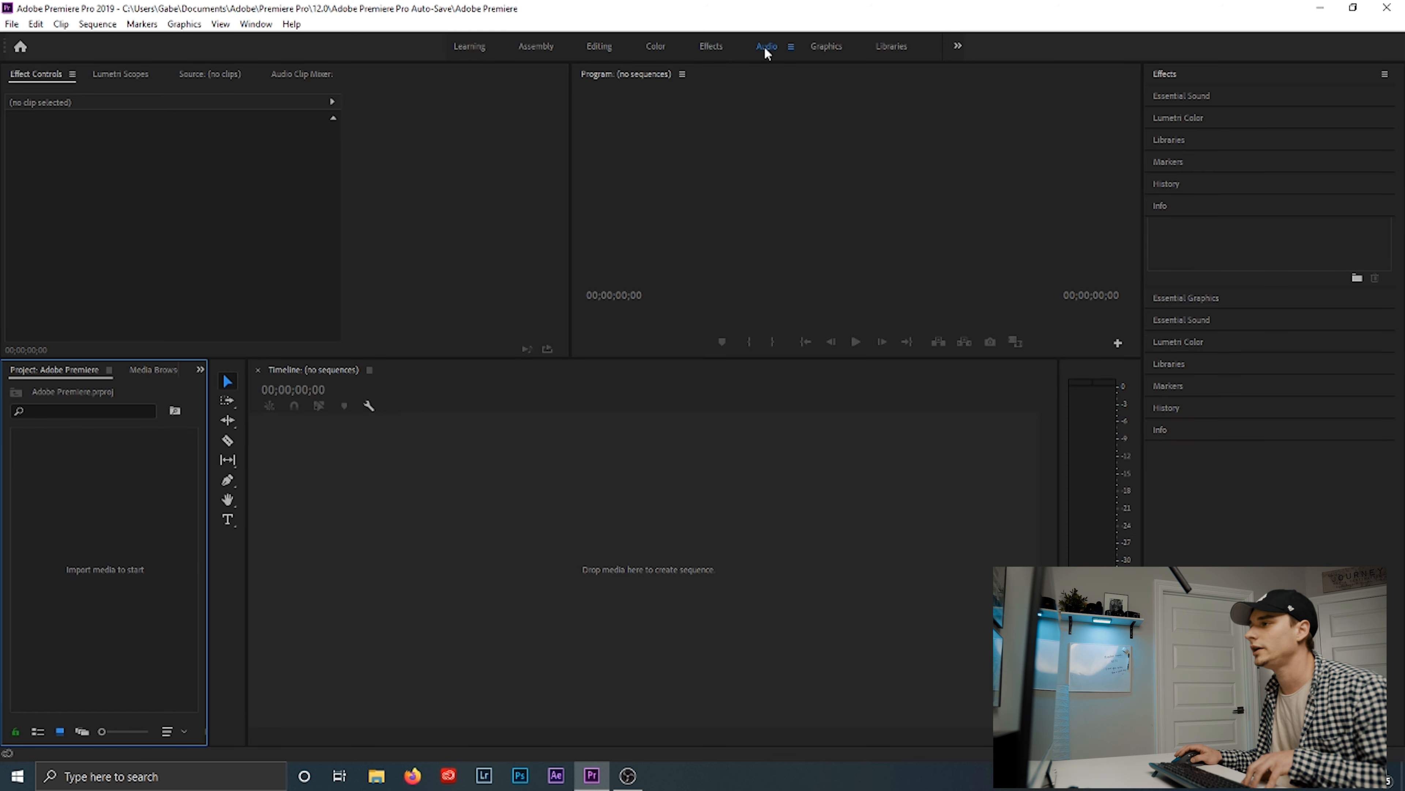
left_click(767, 49)
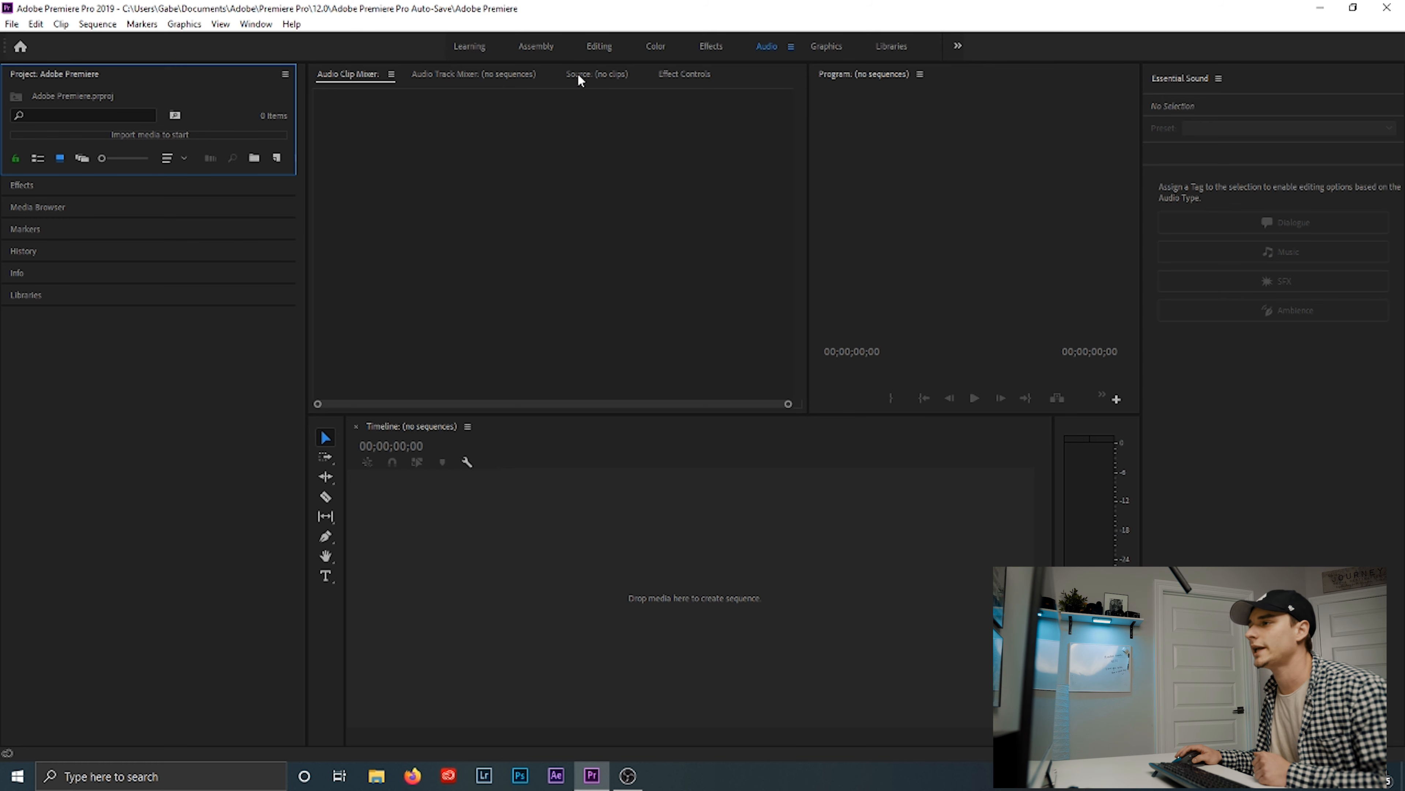
left_click(603, 49)
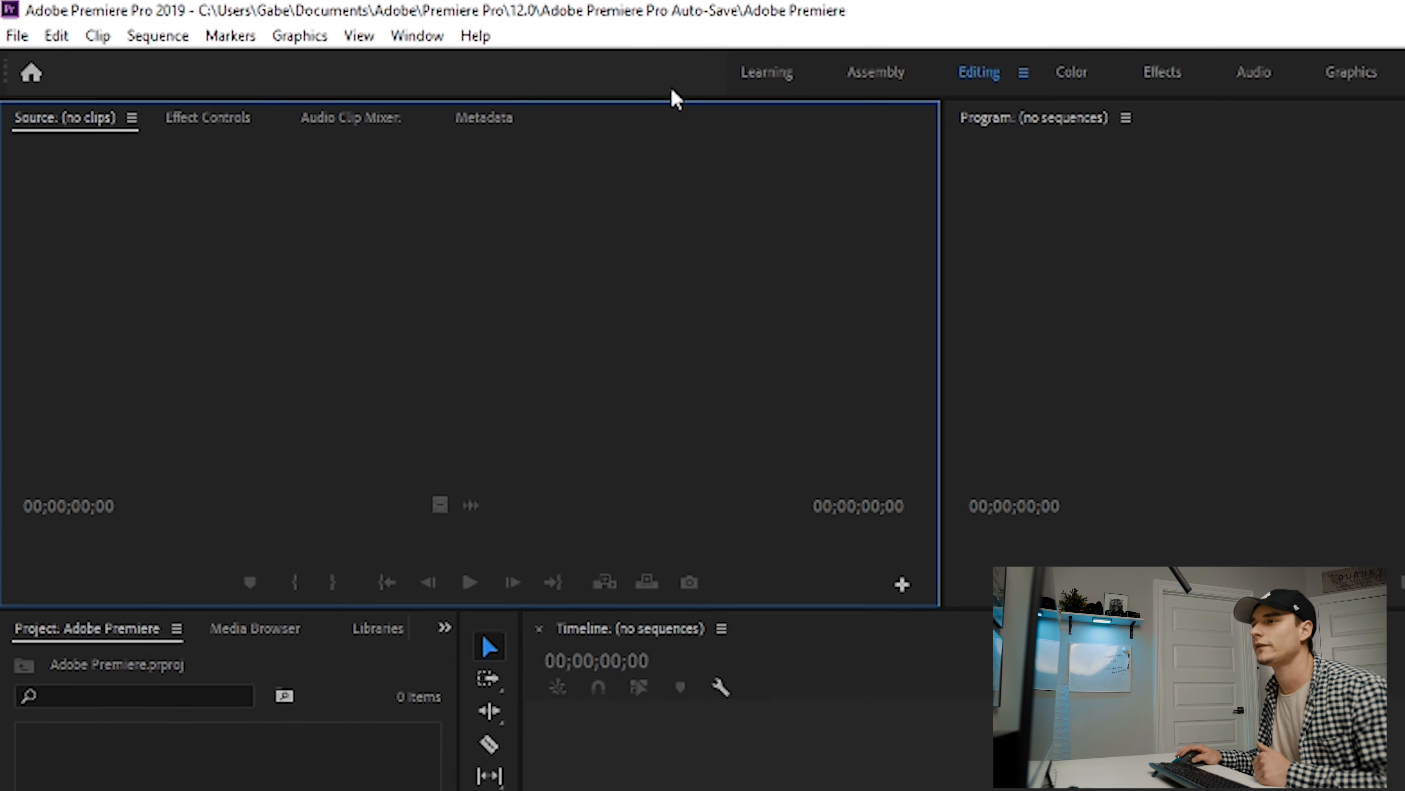
left_click(436, 44)
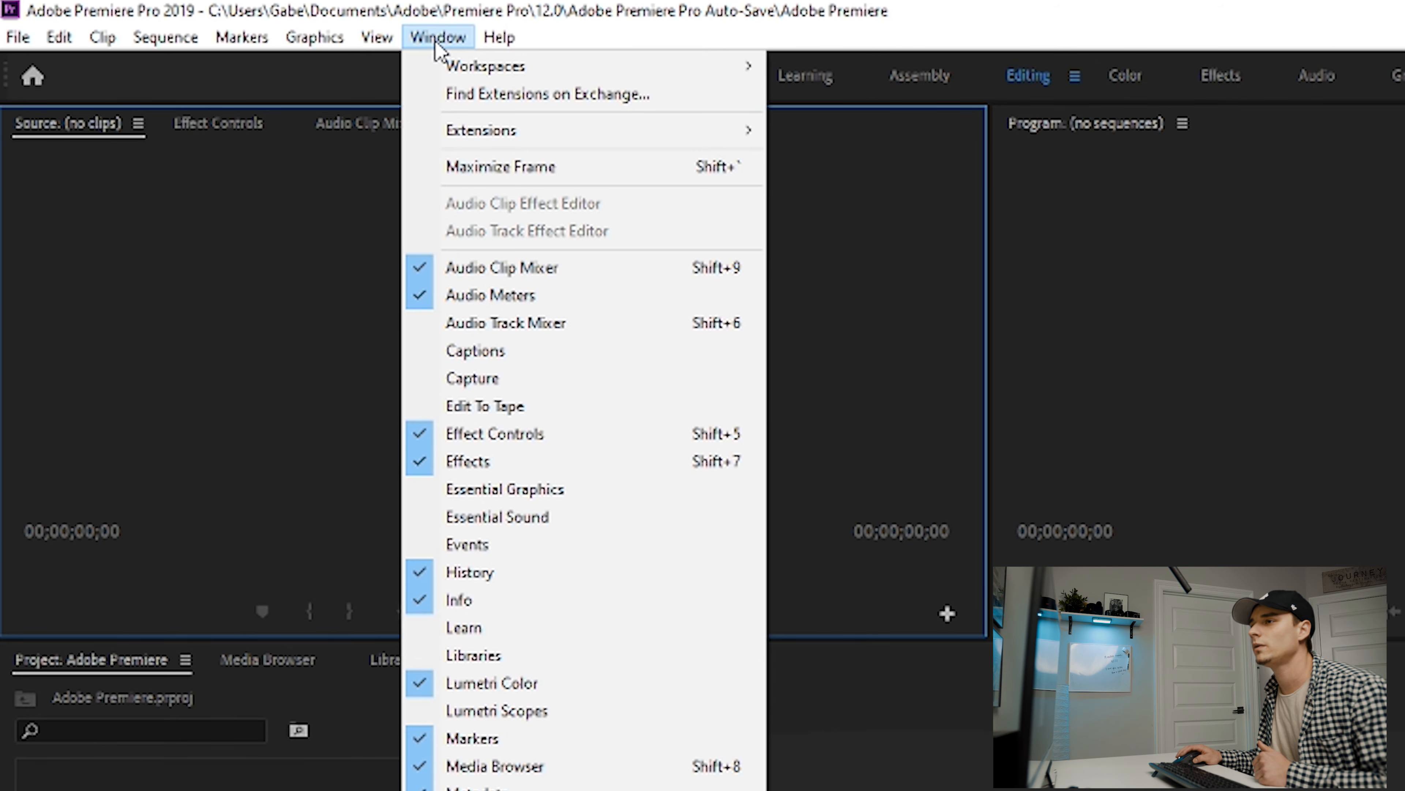
mouse_move(441, 56)
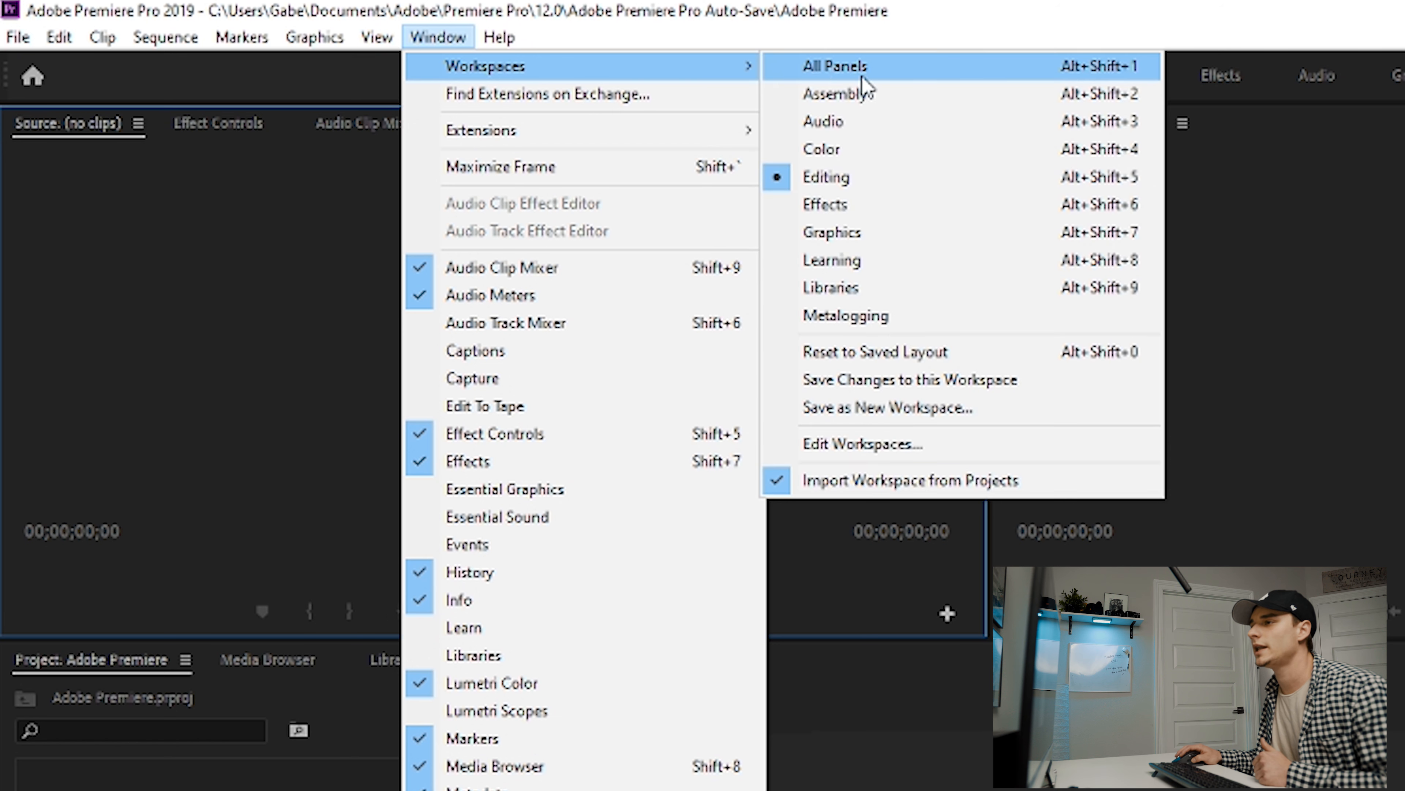
left_click(912, 177)
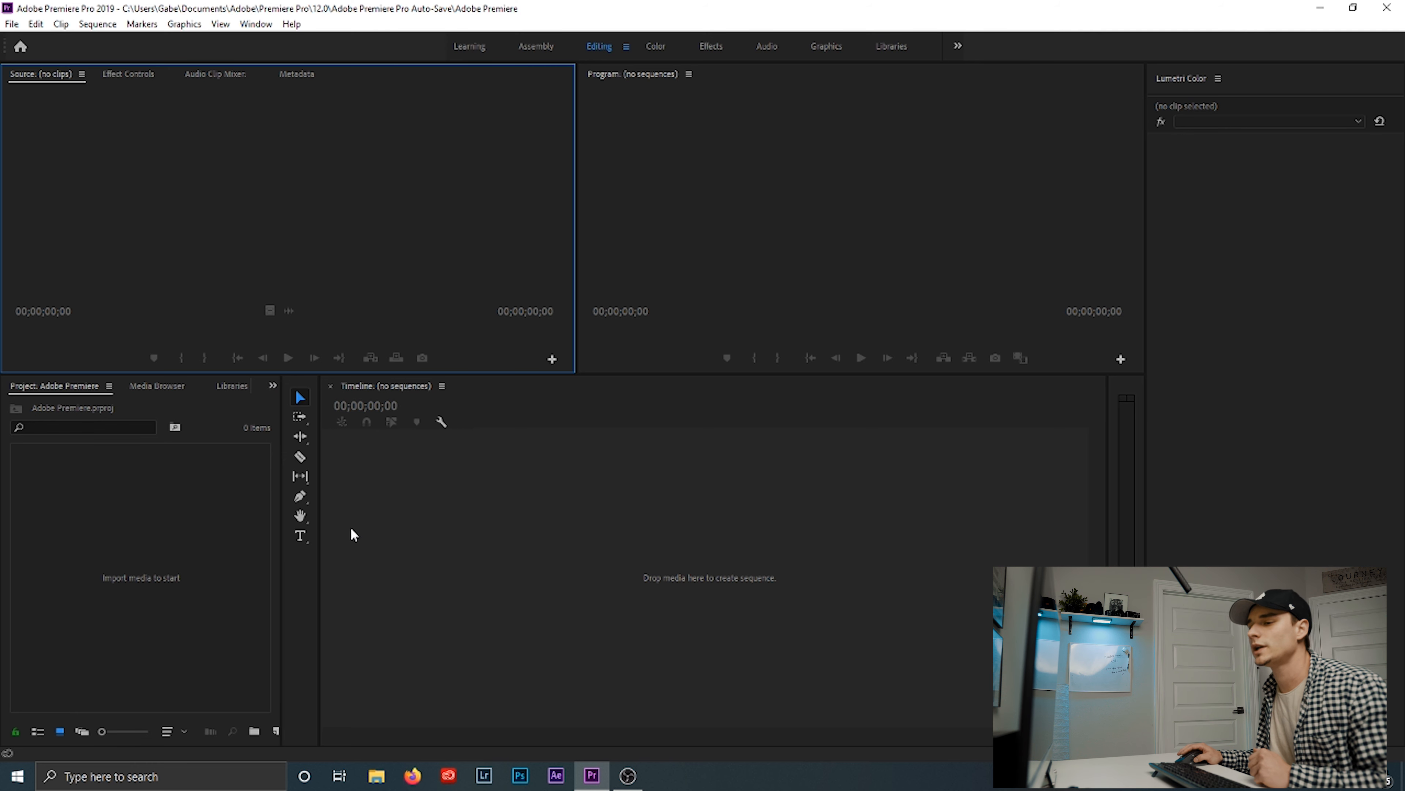
left_click(238, 541)
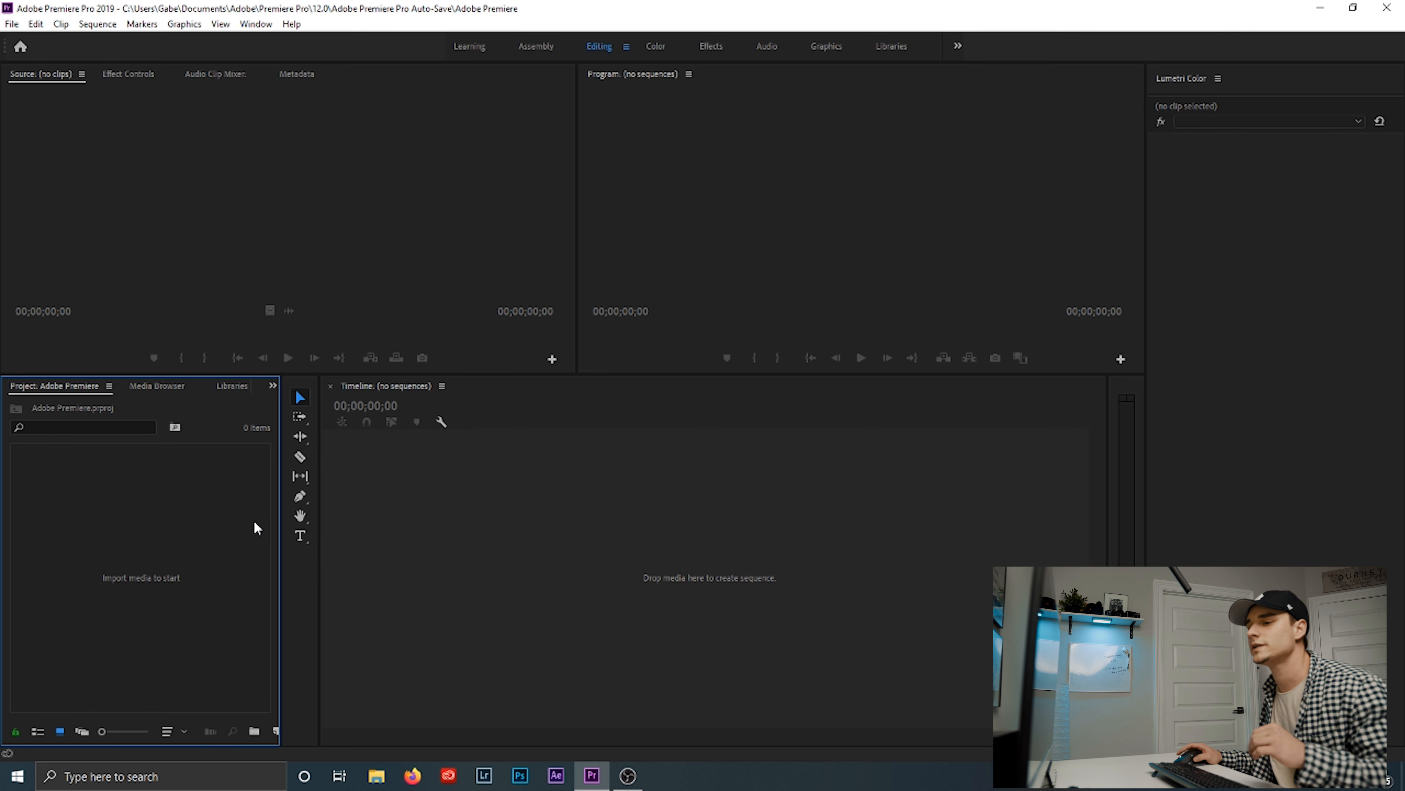
double_click(143, 583)
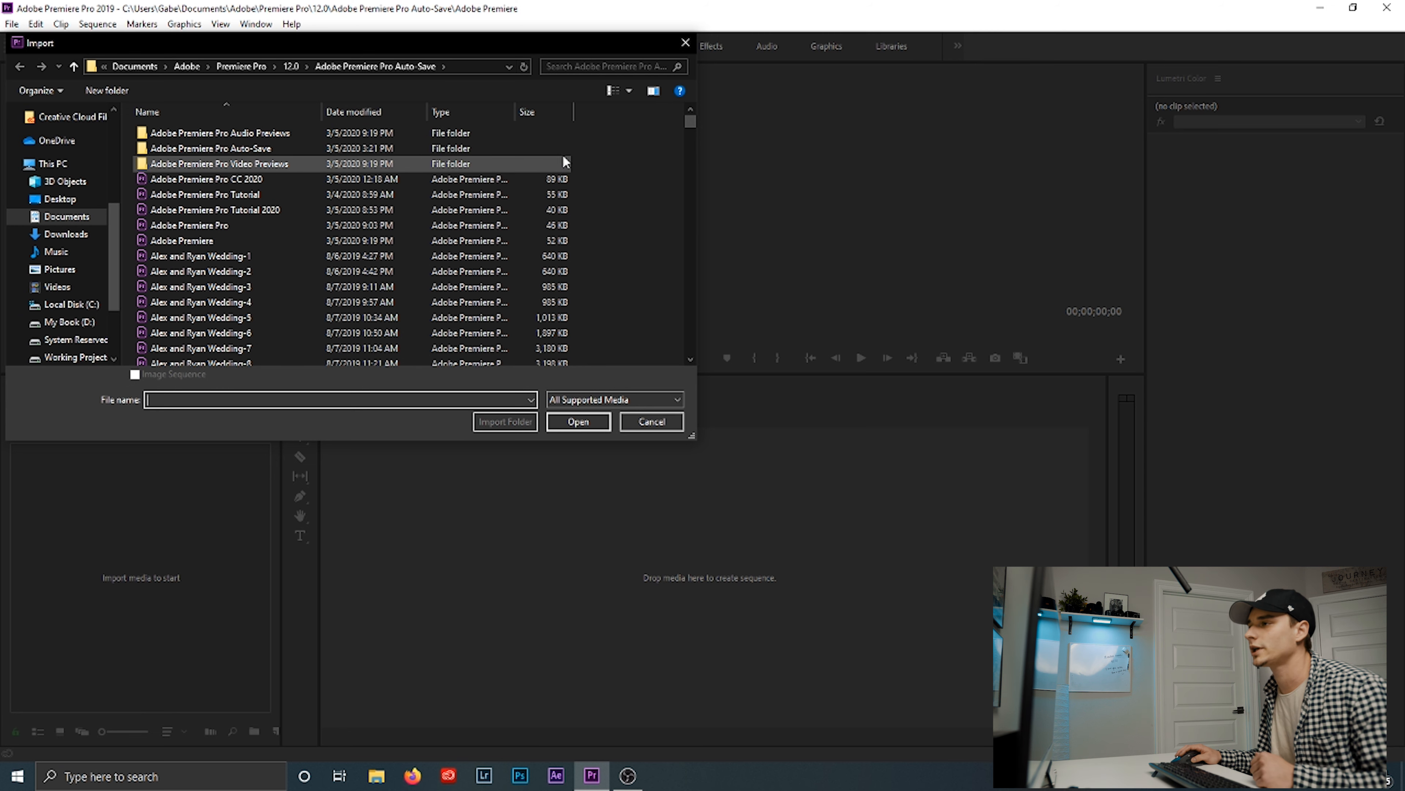
left_click(684, 42)
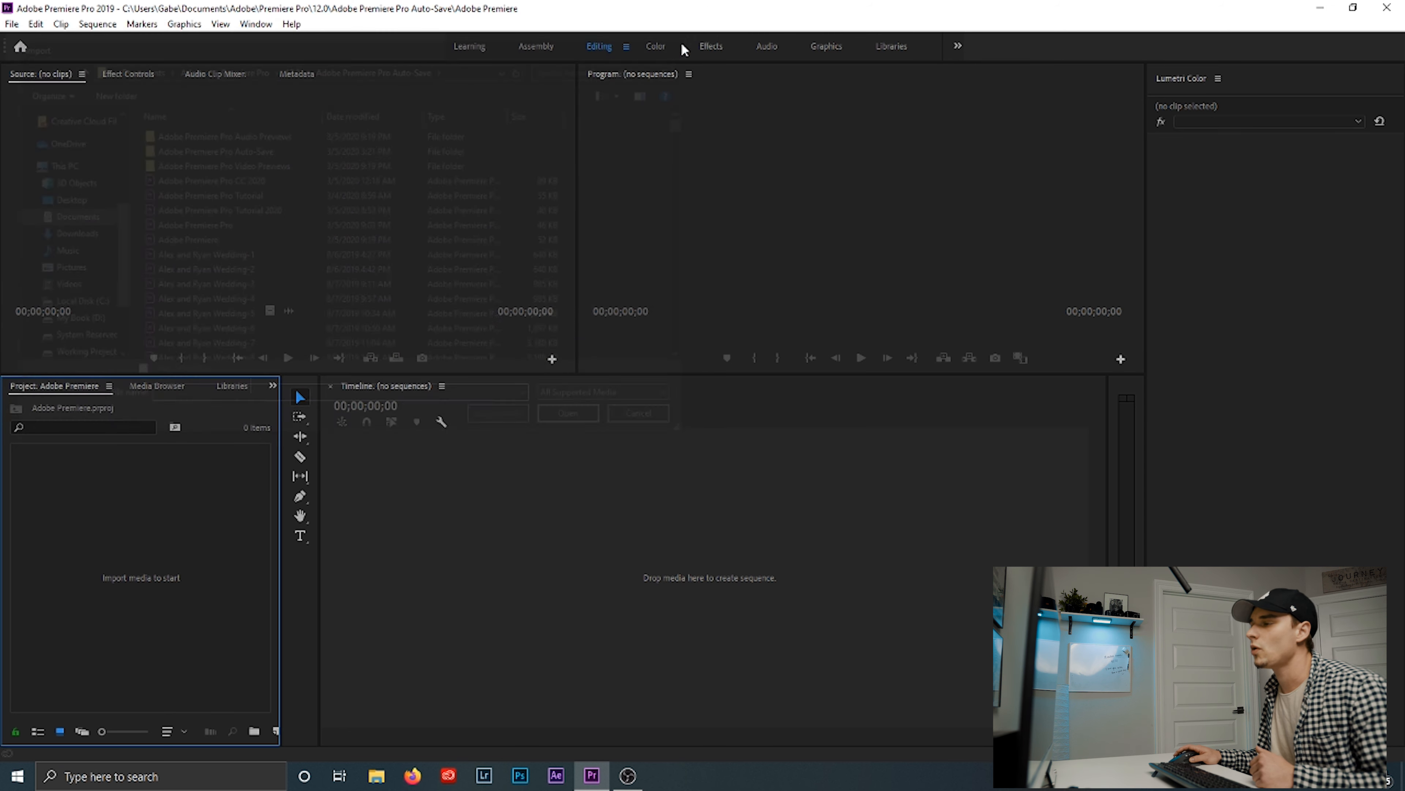
Import the Premiere Pro Tutorial Footage folder from the Working Projects (F:) drive into the project using File Explorer.
left_click(385, 782)
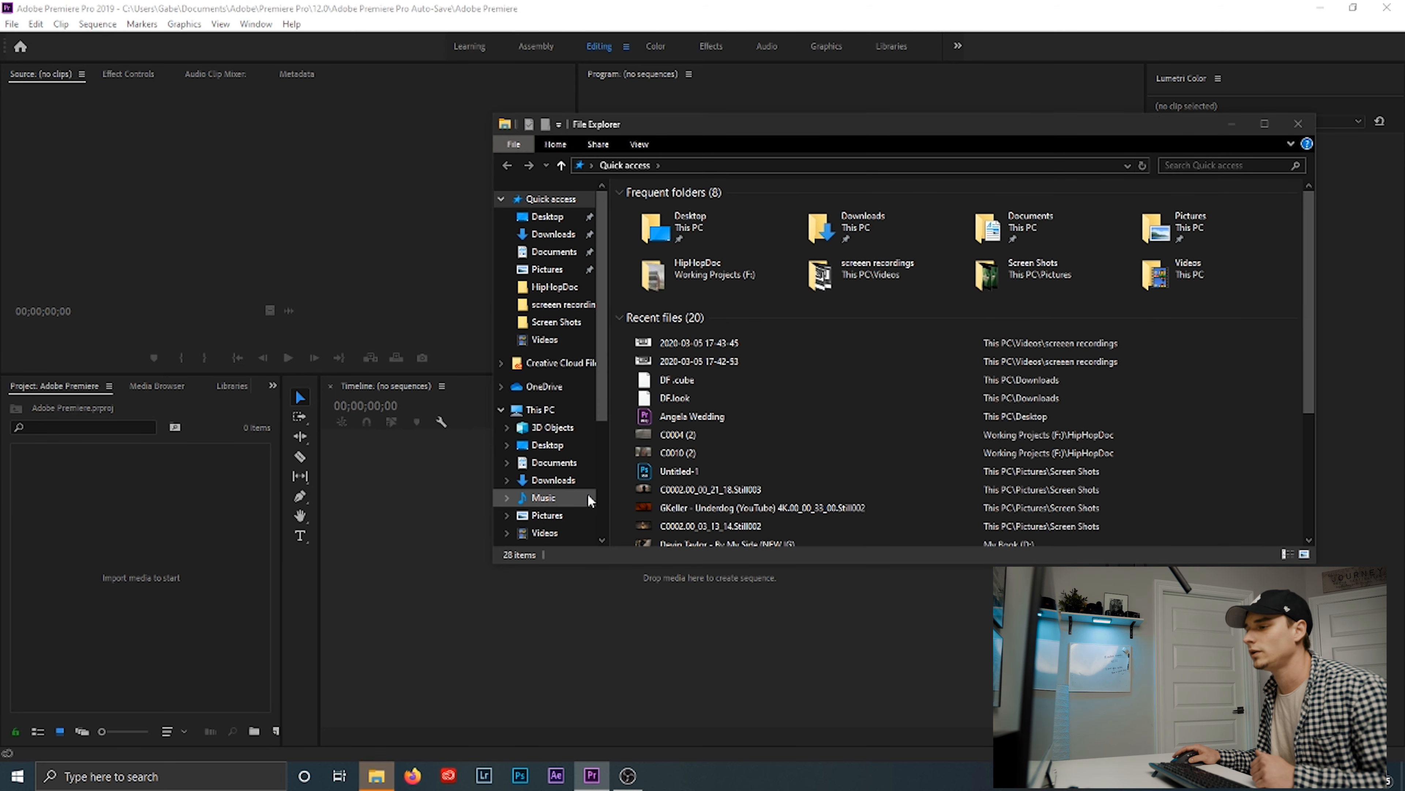
scroll(585, 508, "down", 2)
scroll(589, 507, "down", 1)
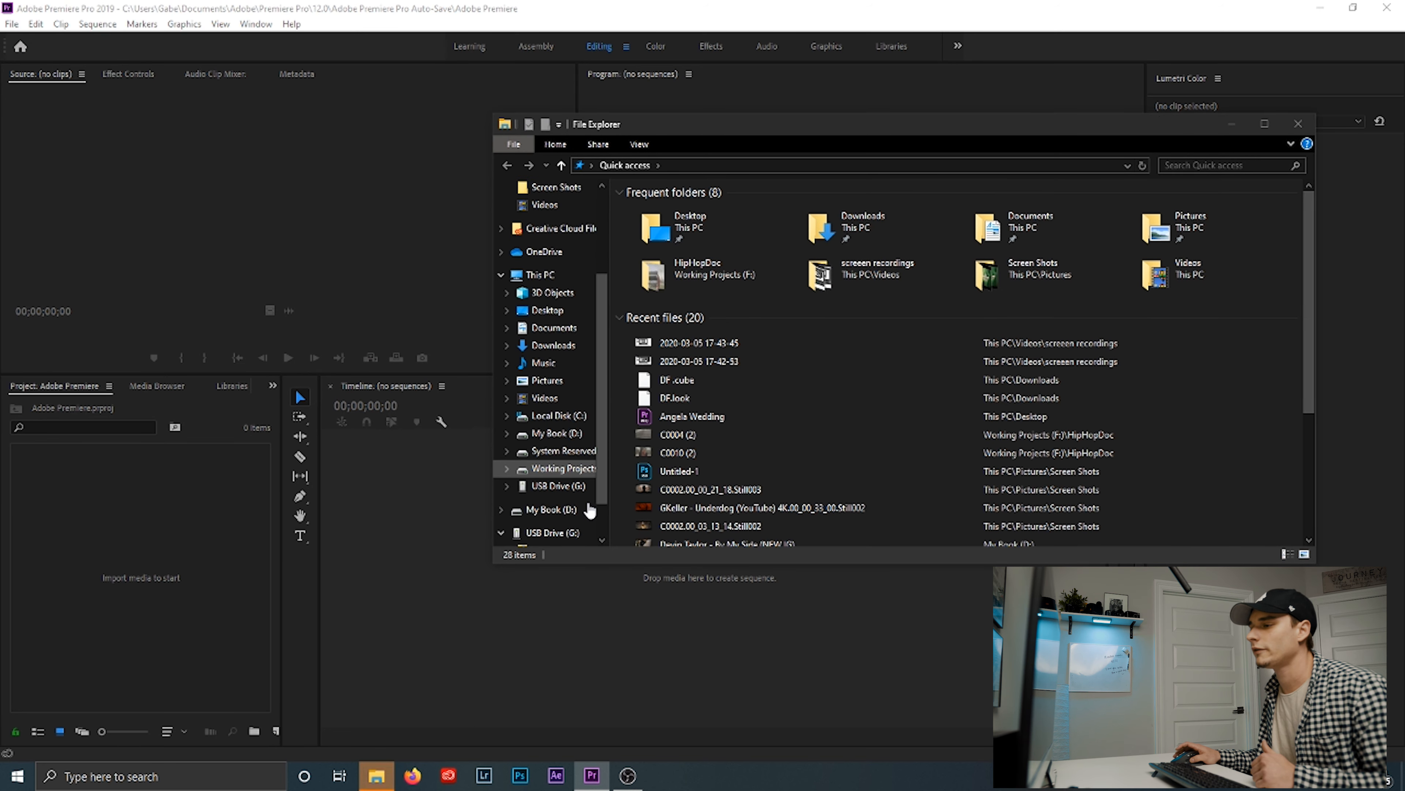
left_click(561, 468)
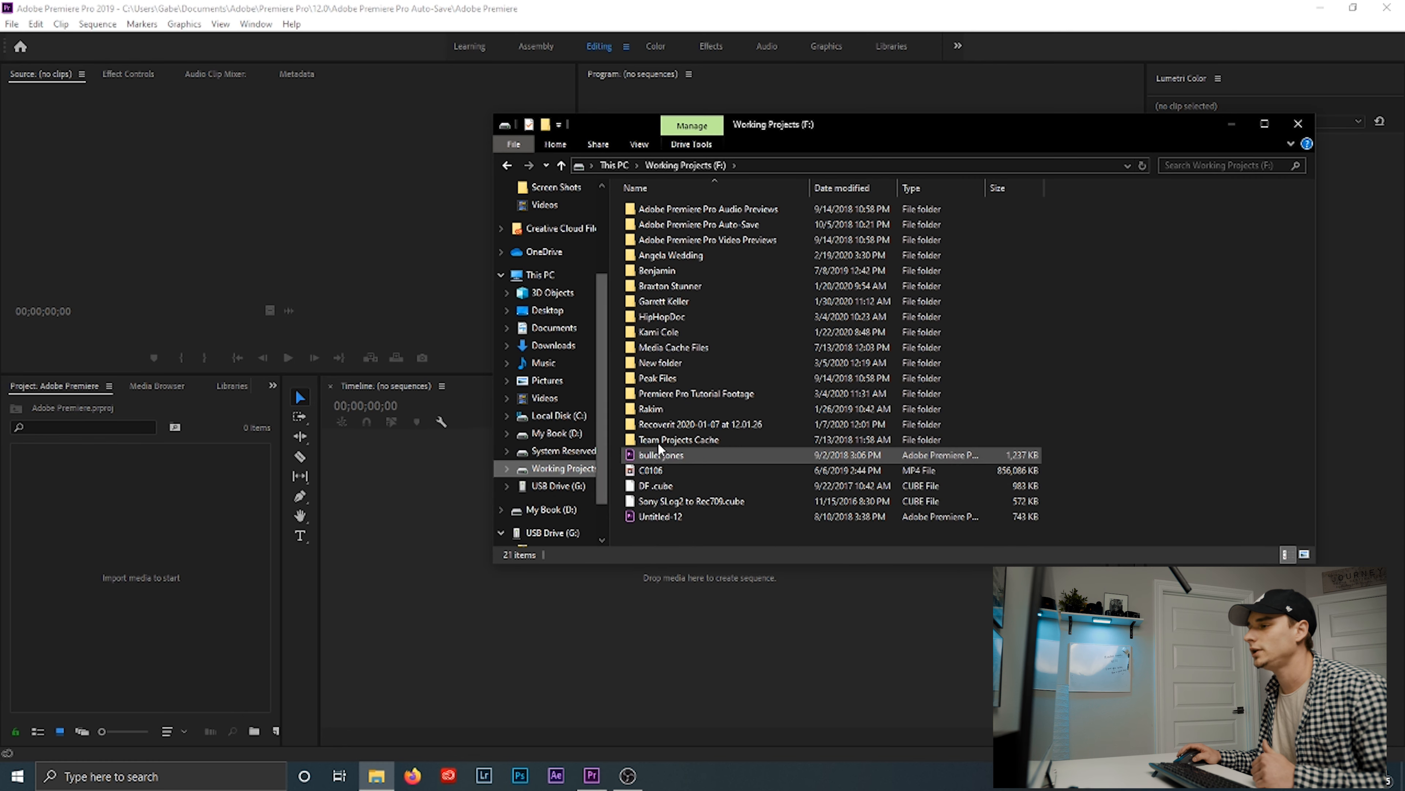
left_click(747, 397)
left_click_drag(747, 397, 139, 575)
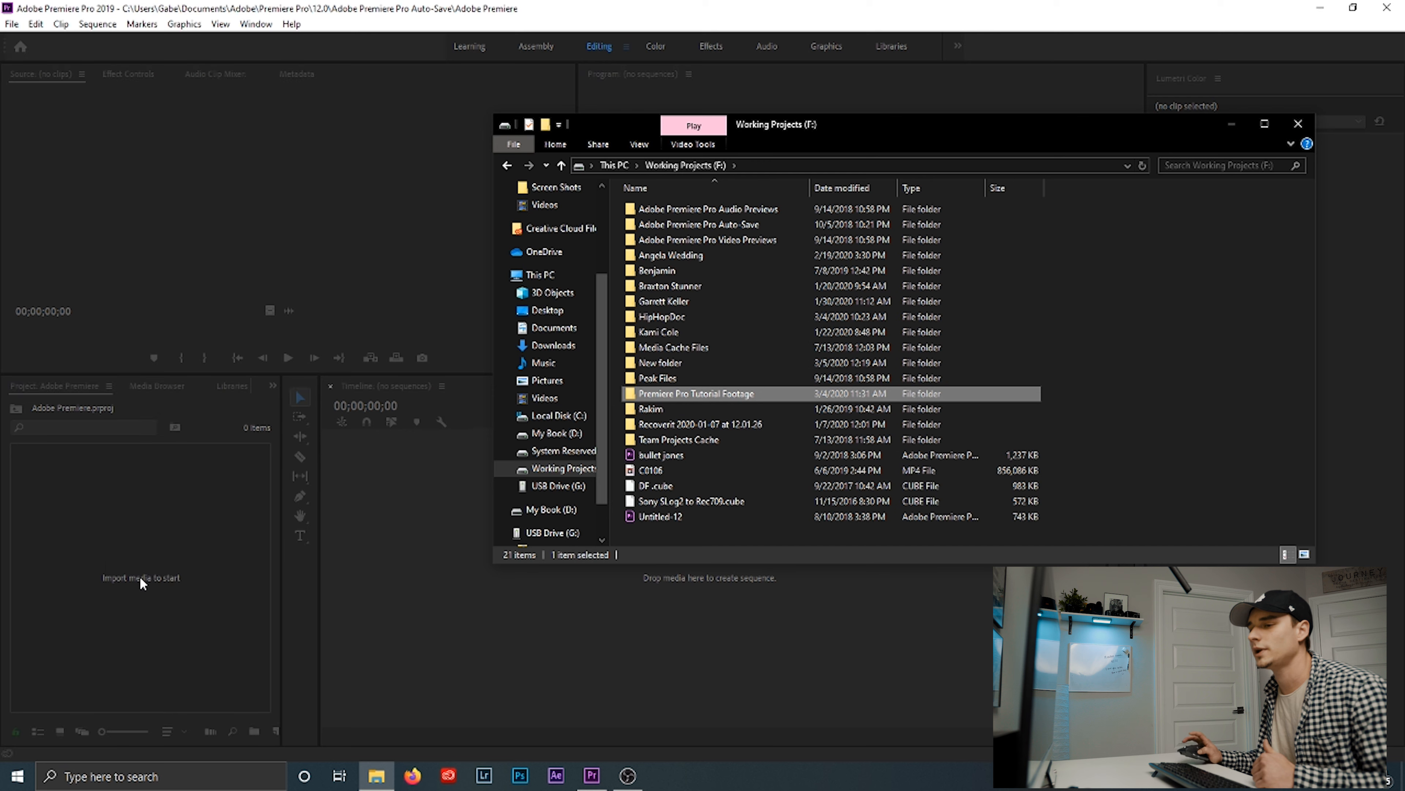
left_click(225, 603)
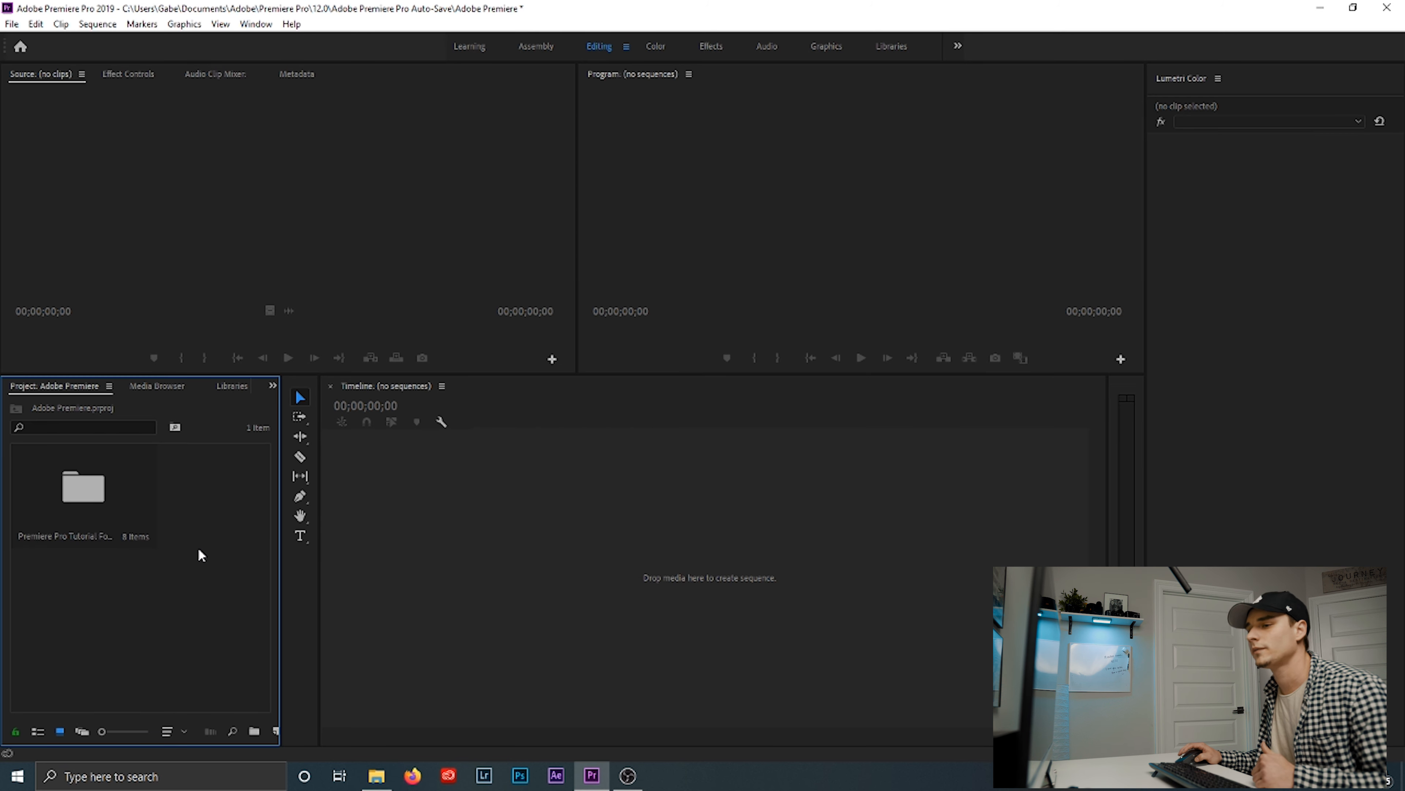
Open the Premiere Pro Tutorial Footage bin and compare its list and icon views, leaving the clips shown as thumbnails.
double_click(103, 494)
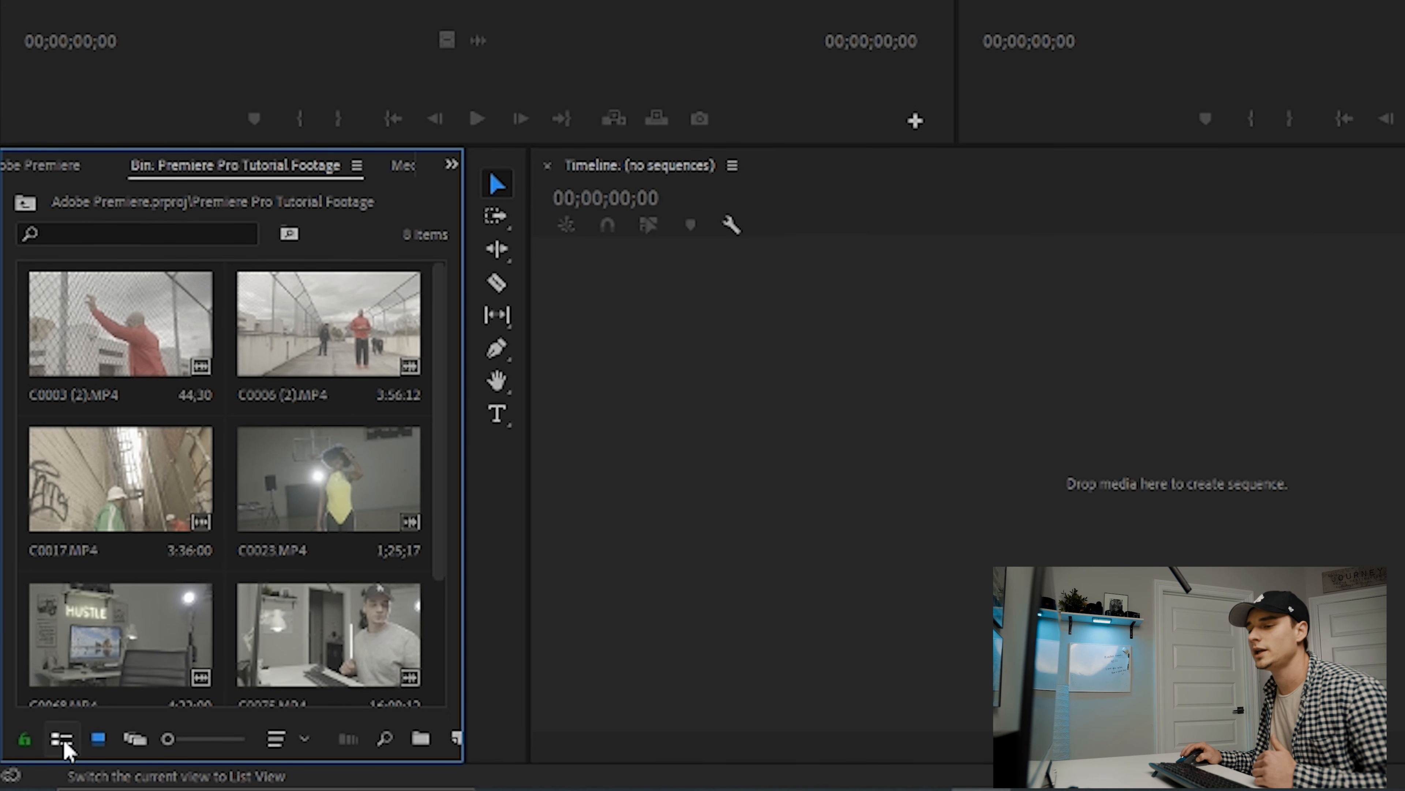
left_click(63, 747)
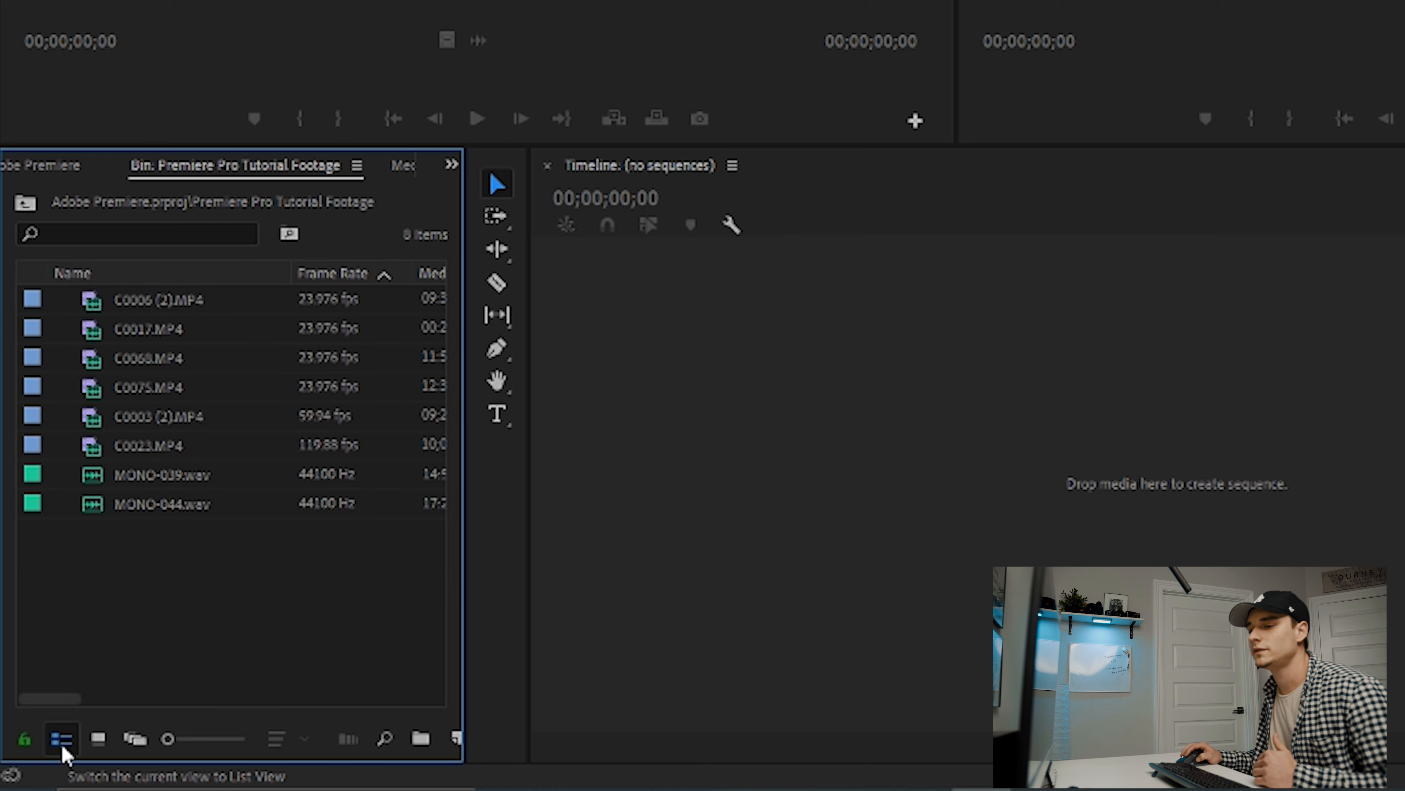
left_click(98, 739)
left_click(68, 747)
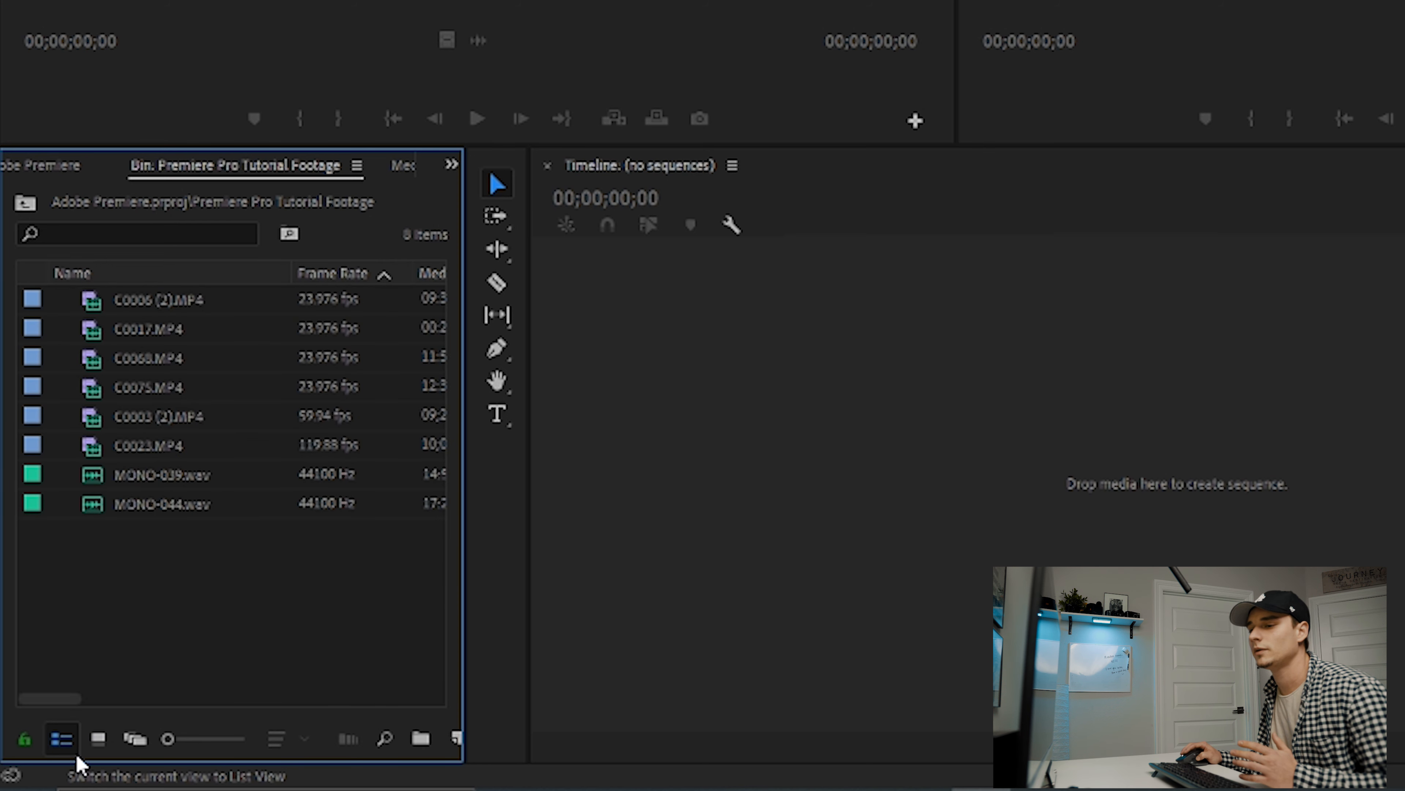
left_click(95, 744)
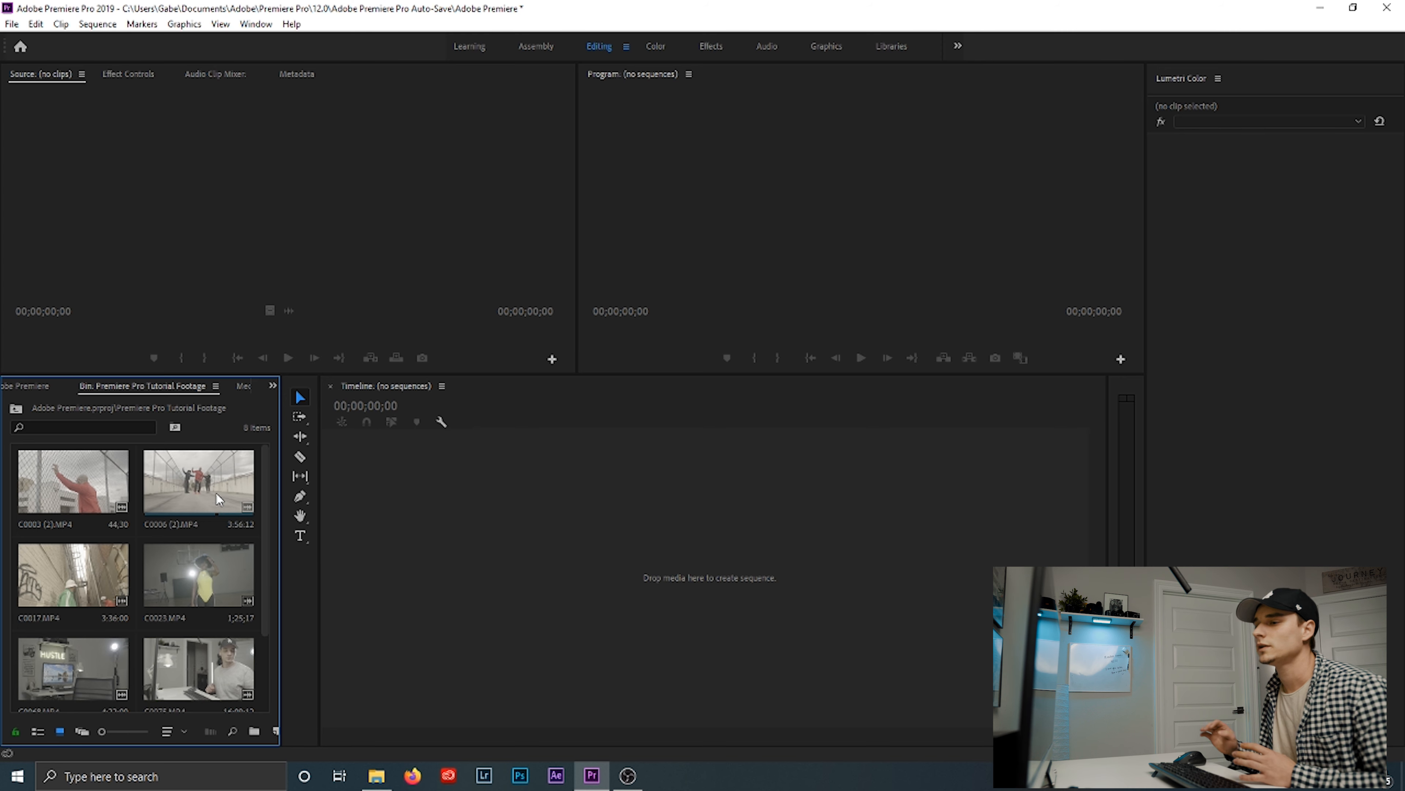
Load C0006 (2).MP4 into the Source monitor and mark its In point at 09:32:34:17.
double_click(216, 493)
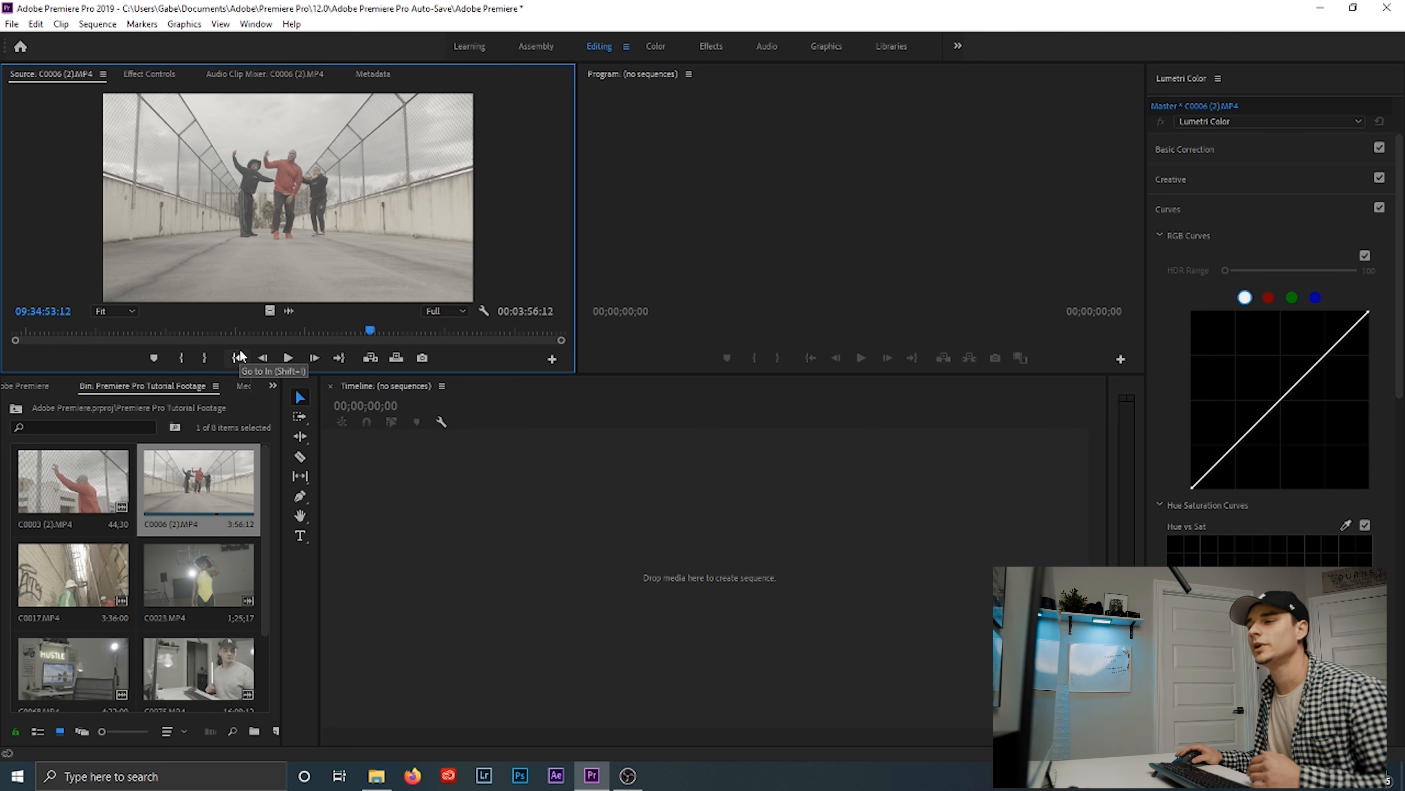
left_click_drag(224, 334, 48, 332)
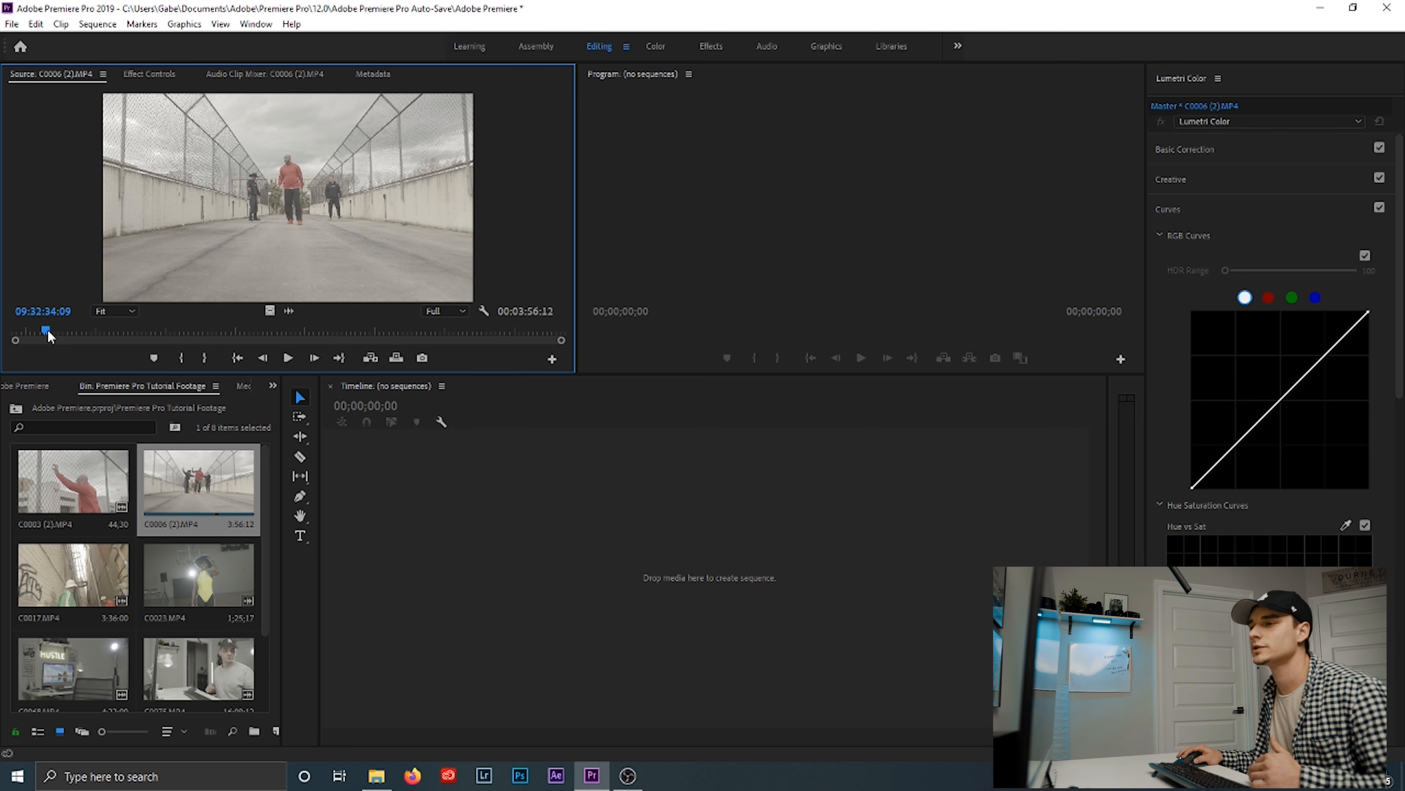
left_click_drag(47, 328, 48, 333)
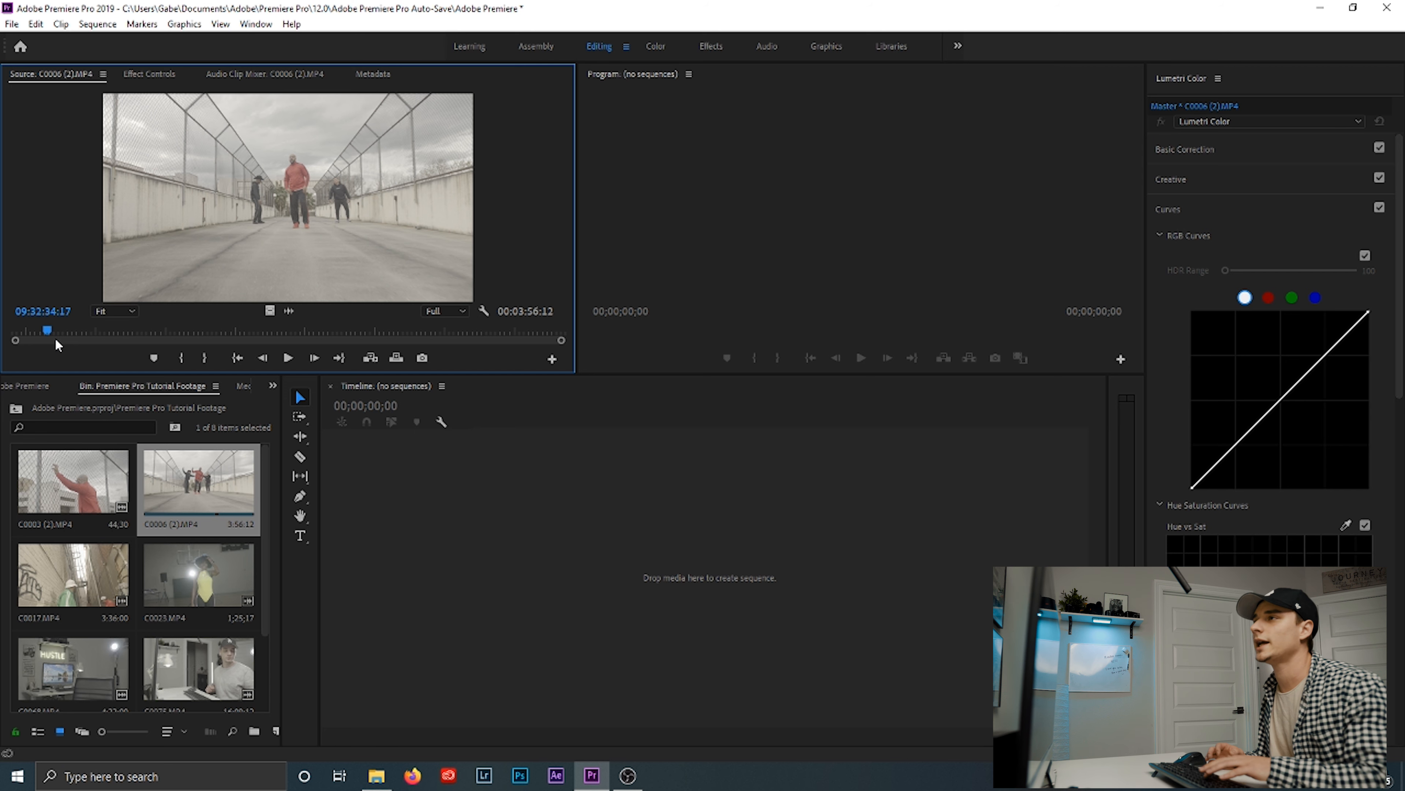
key("i")
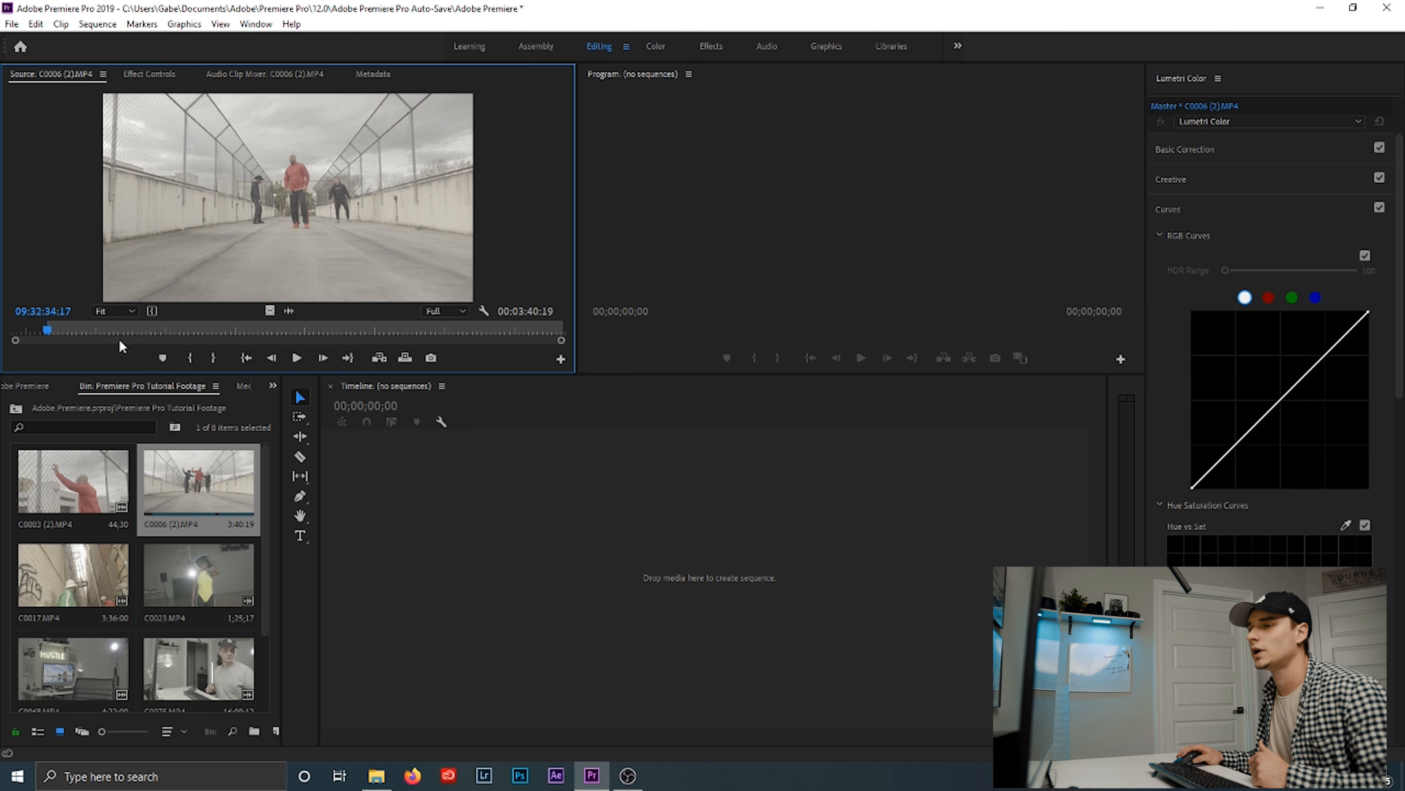
Mark the source clip's Out point at 09:32:39:02 and scrub through the marked range.
left_click_drag(49, 331, 59, 332)
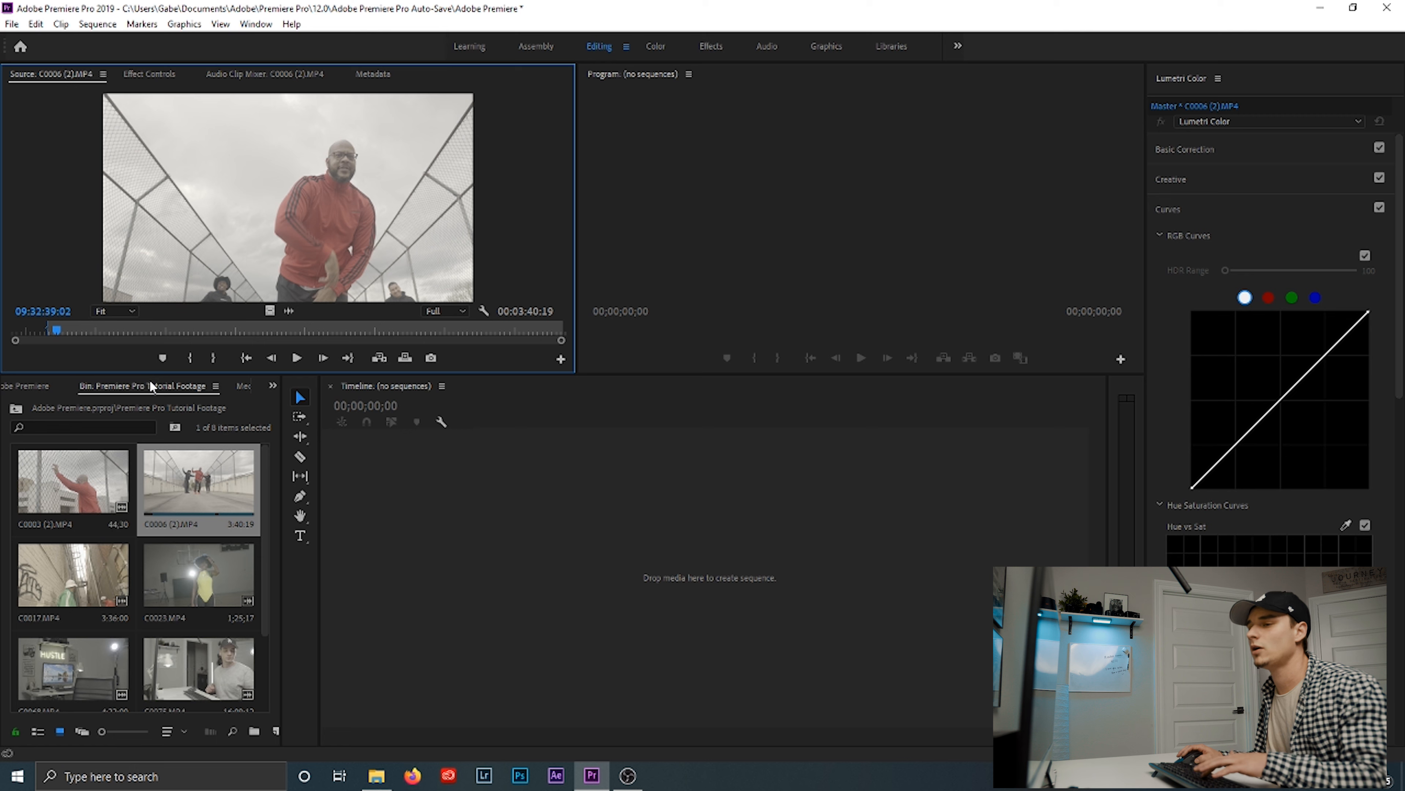
key("o")
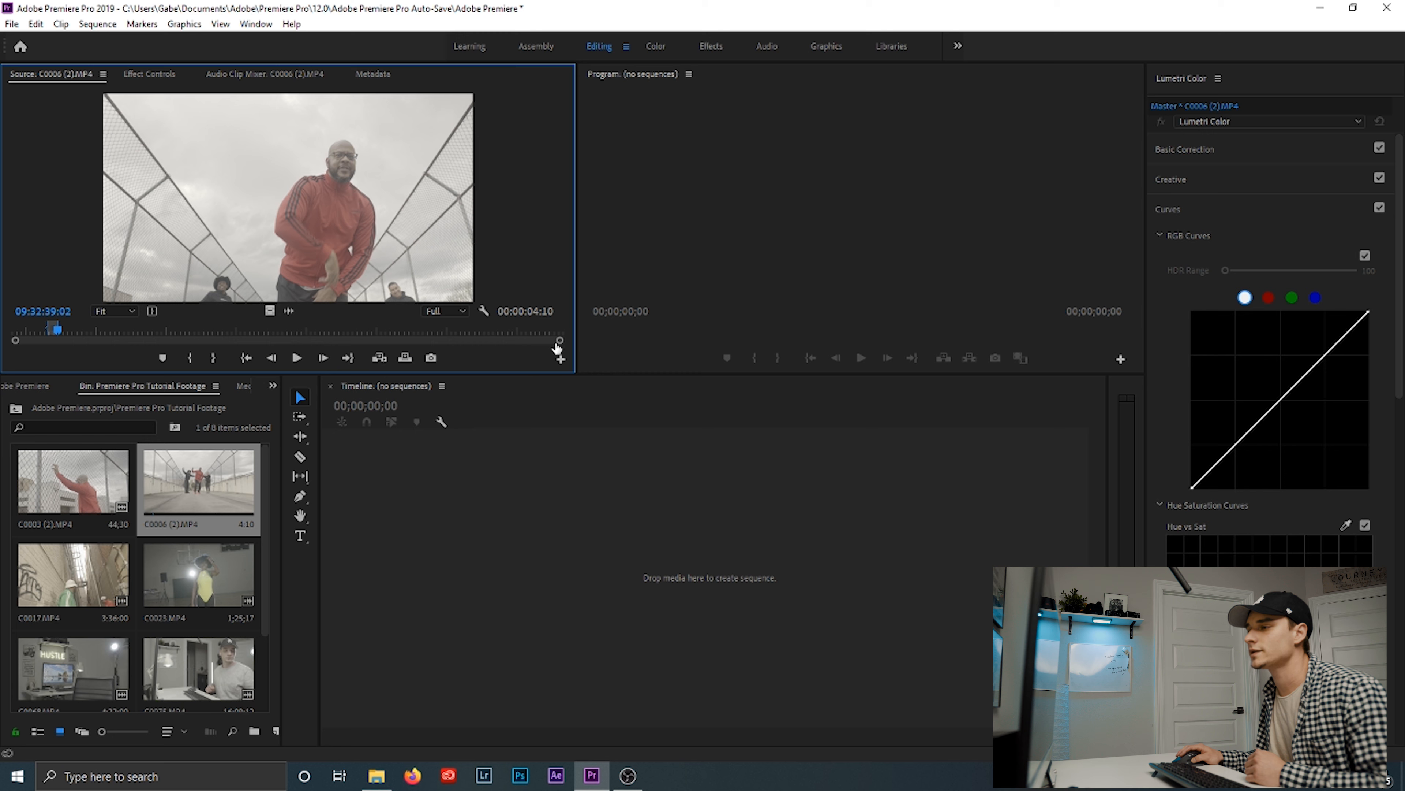
mouse_move(560, 342)
left_mouse_down()
mouse_move(471, 342)
mouse_move(522, 344)
mouse_move(483, 344)
left_mouse_up()
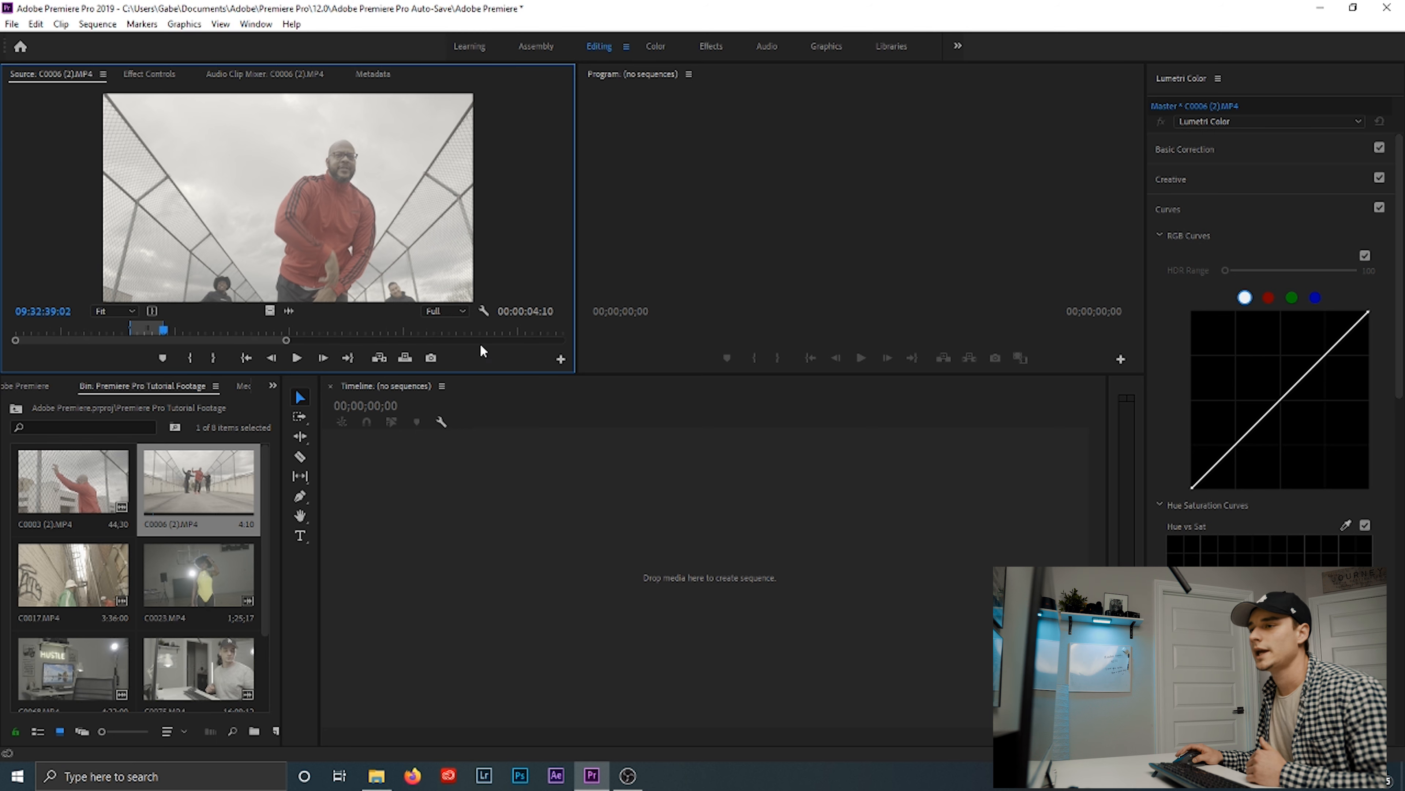
mouse_move(165, 332)
left_mouse_down()
mouse_move(148, 334)
mouse_move(161, 338)
left_mouse_up()
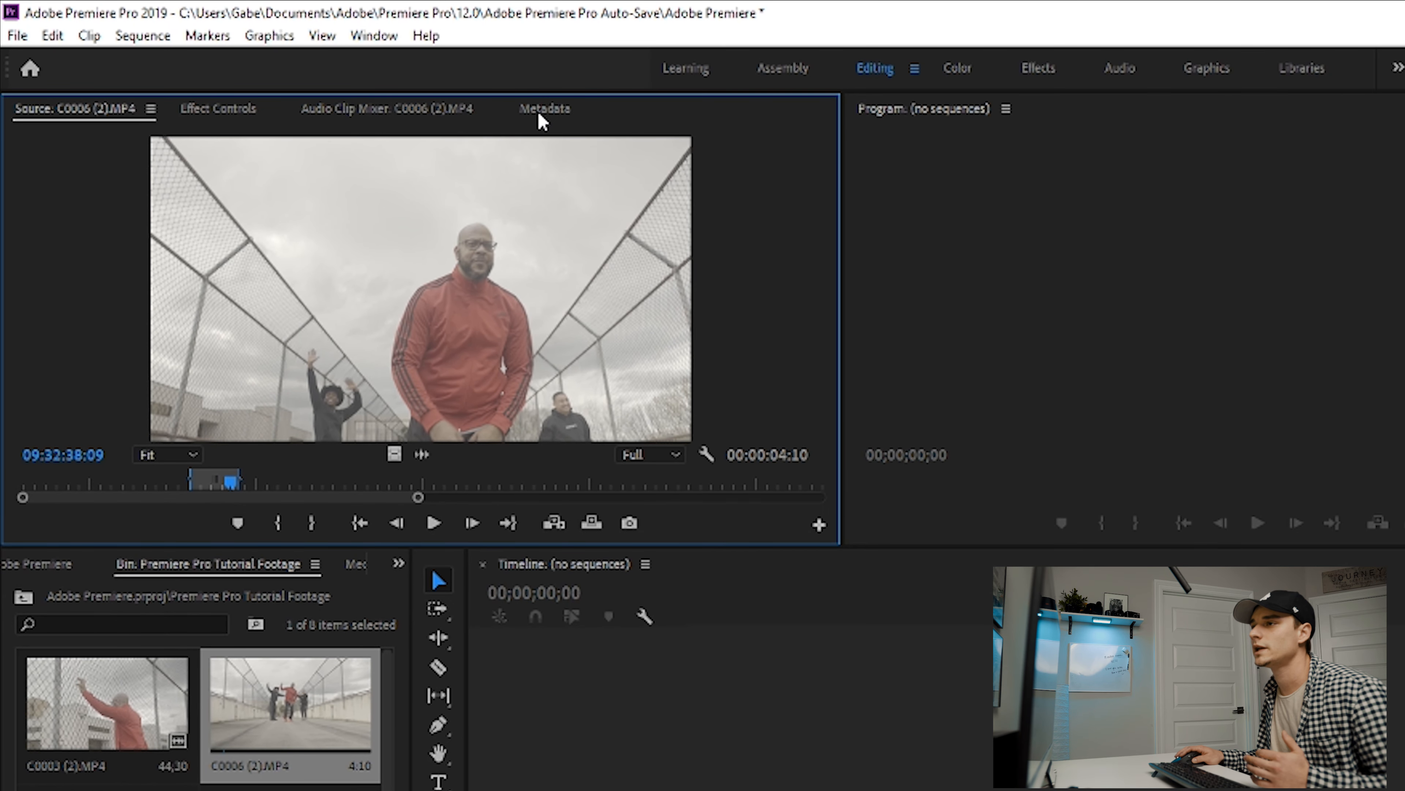
Examine the metadata of C0006 (2).MP4, including its frame rate, duration, video info and audio info.
left_click(540, 111)
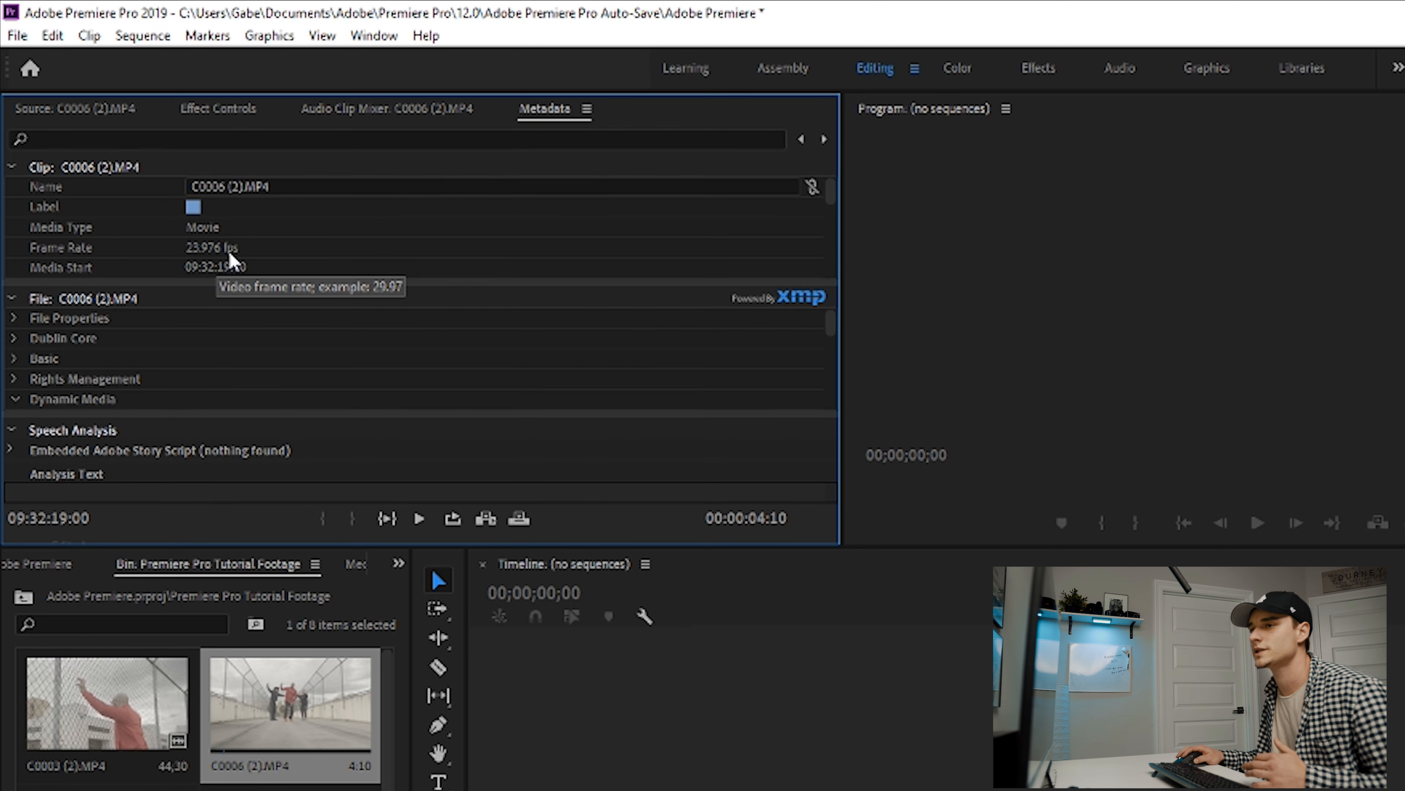
scroll(243, 249, "down", 1)
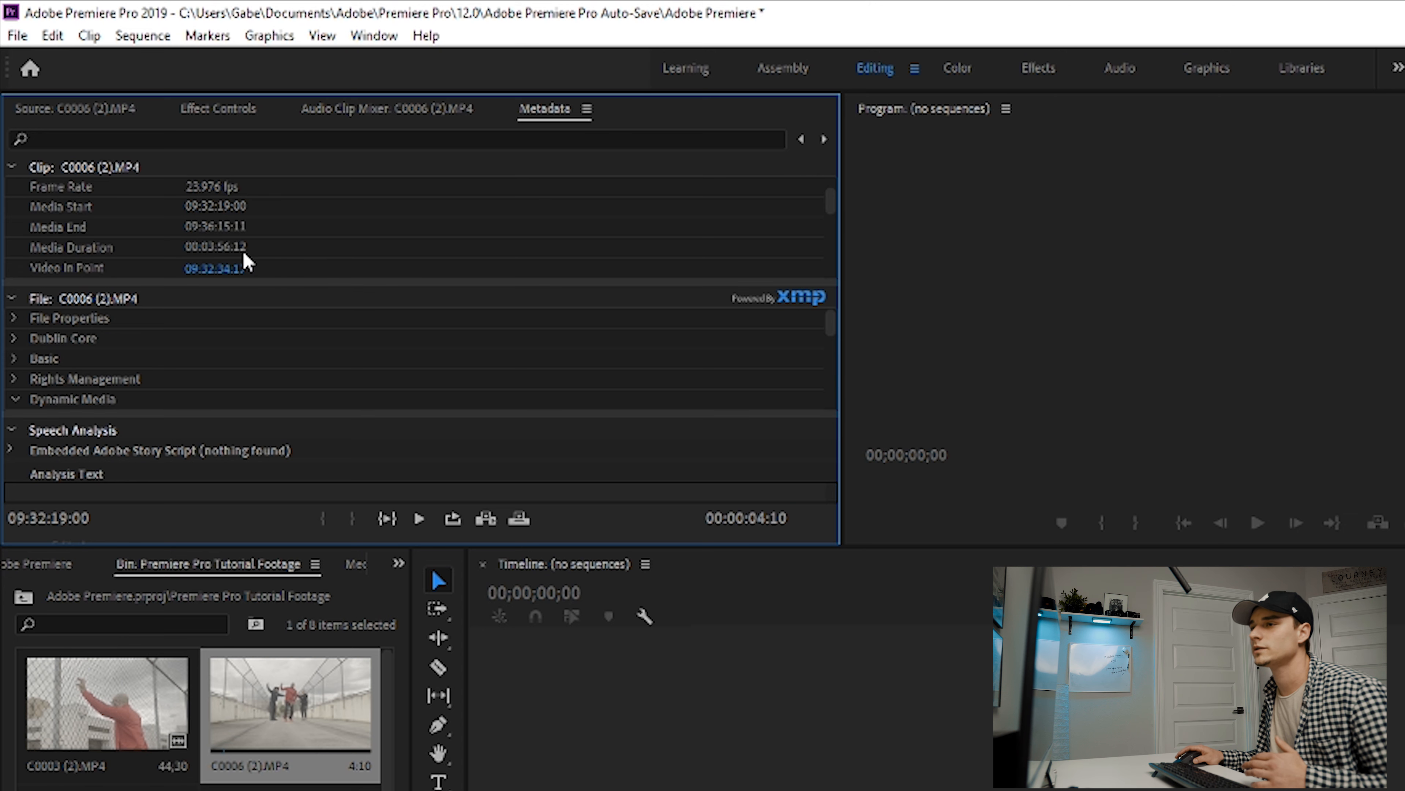
scroll(252, 254, "down", 3)
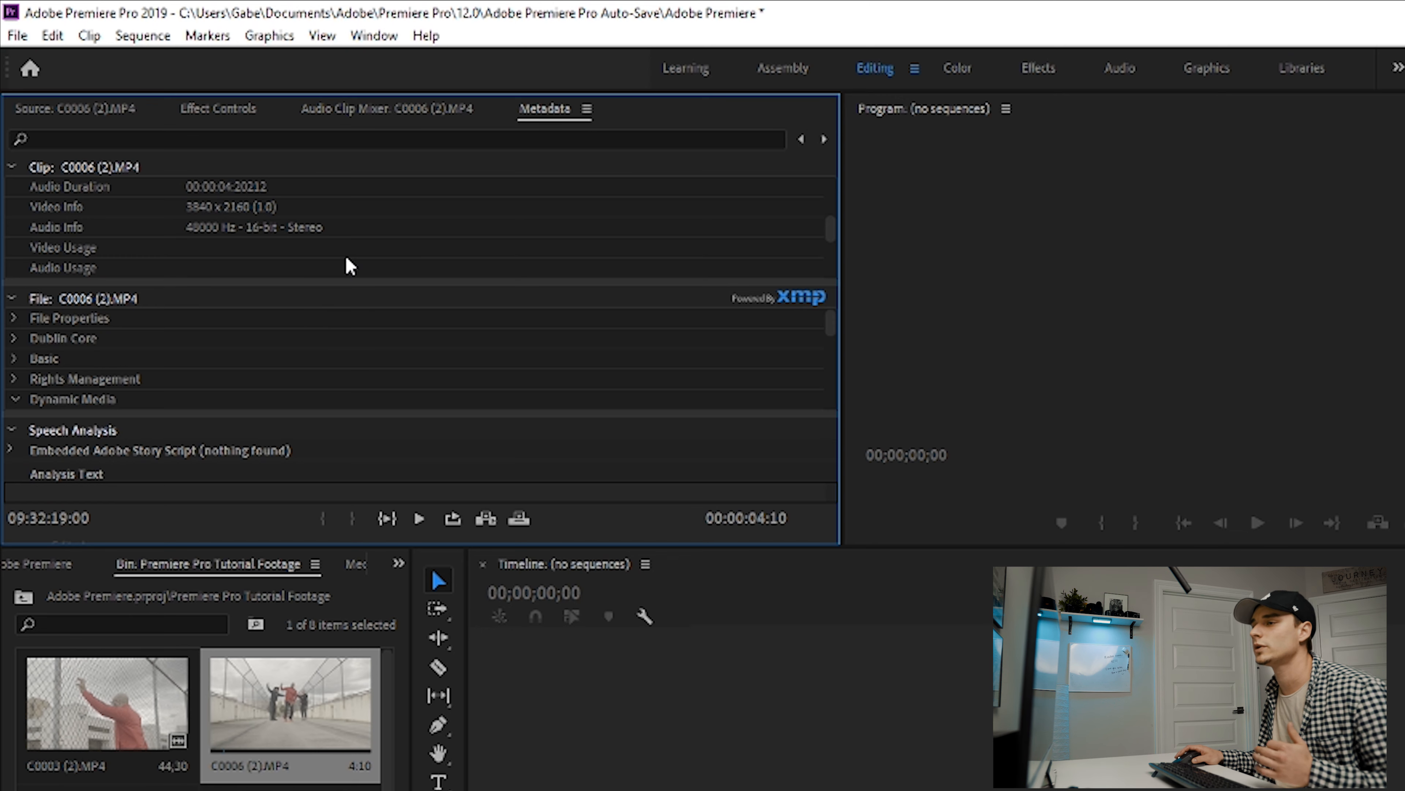
Create a sequence from the marked range of C0006 (2).MP4 with video and audio, and delete the clip from its timeline.
scroll(352, 261, "up", 5)
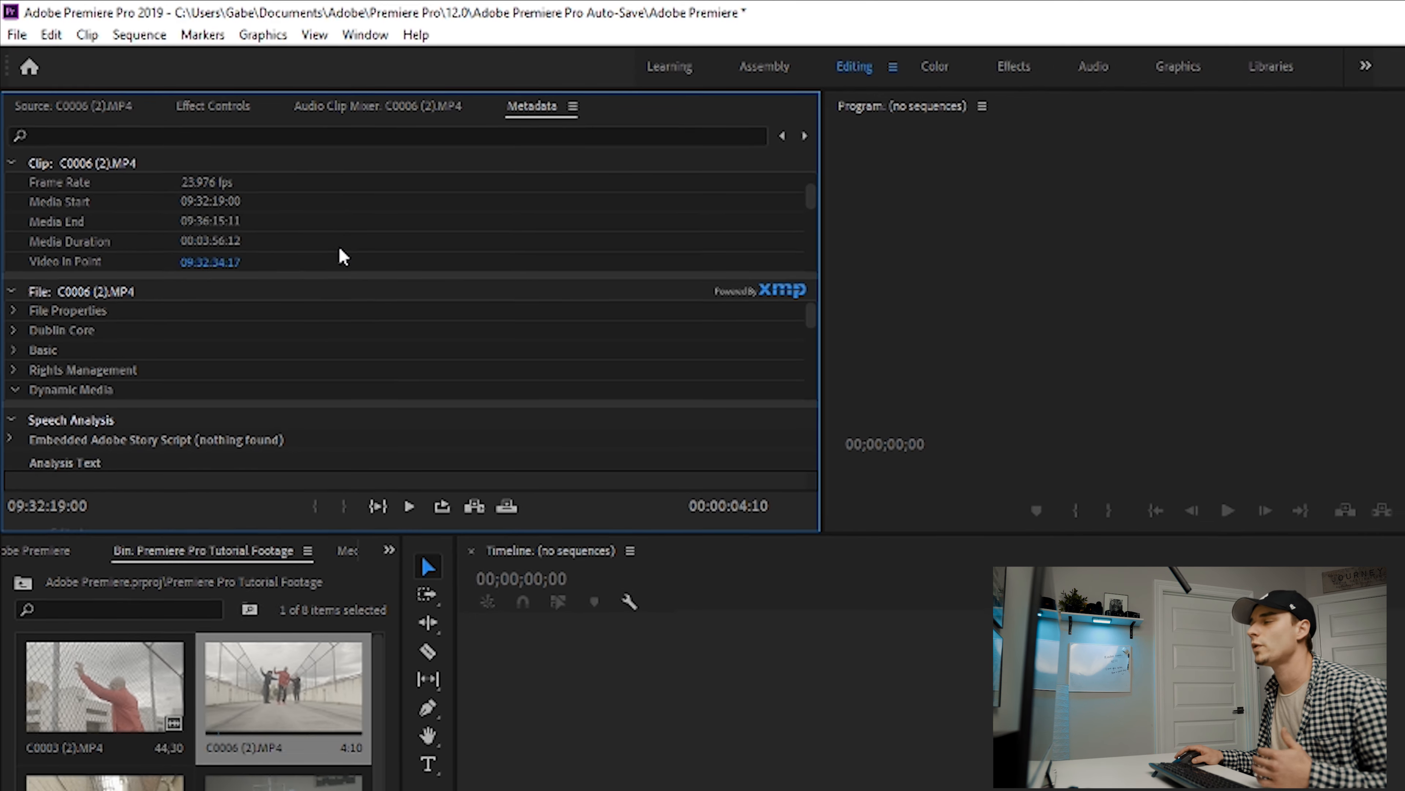
scroll(306, 223, "up", 2)
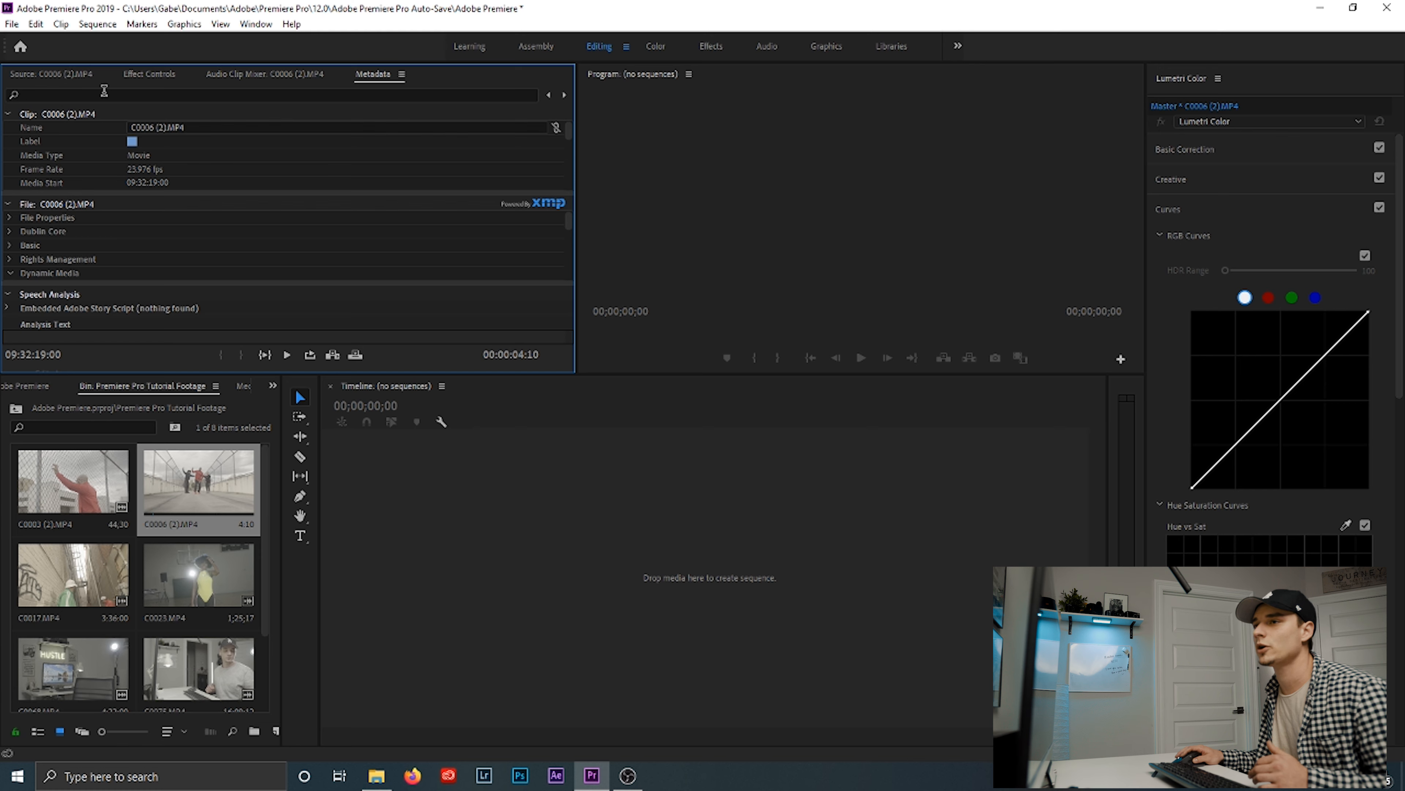
left_click(78, 77)
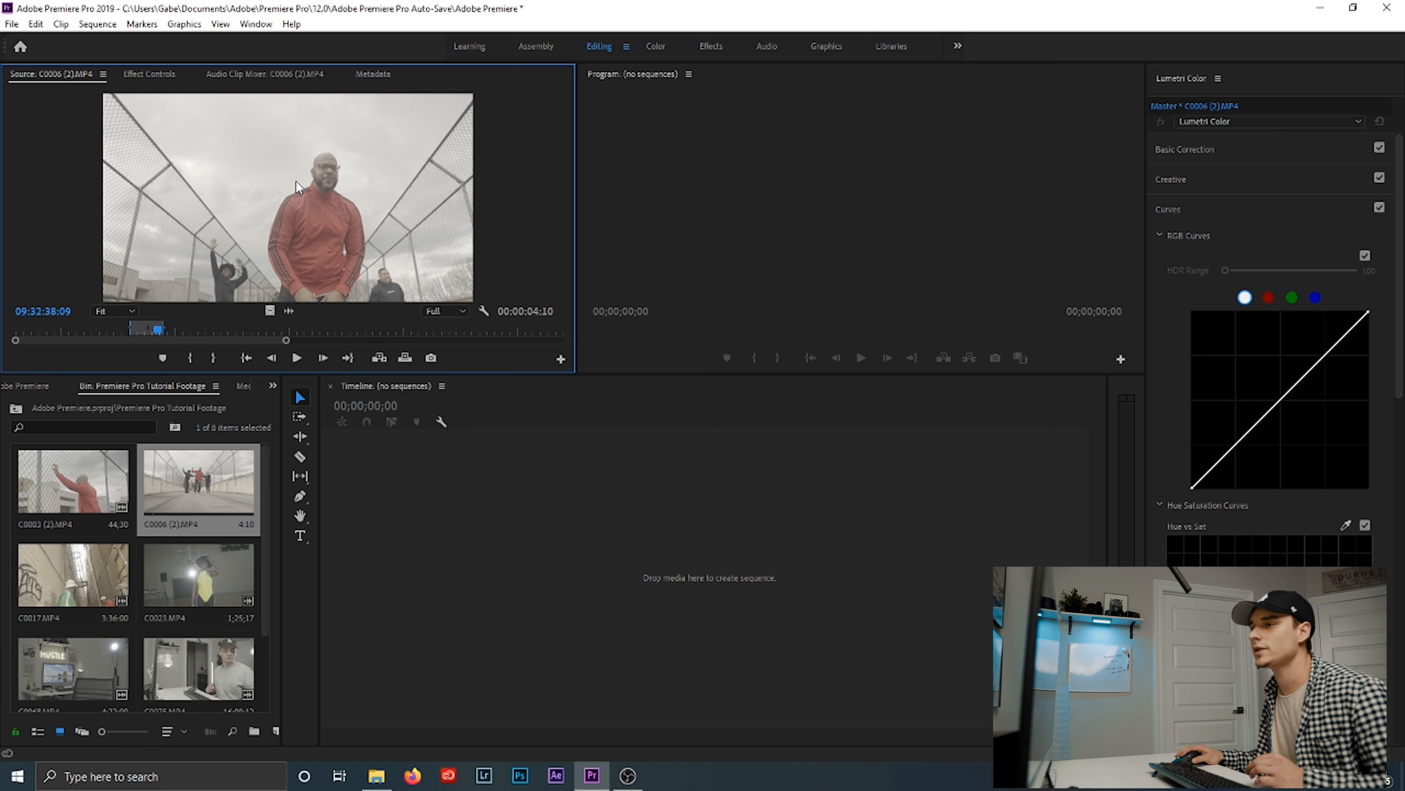
left_click_drag(288, 184, 541, 574)
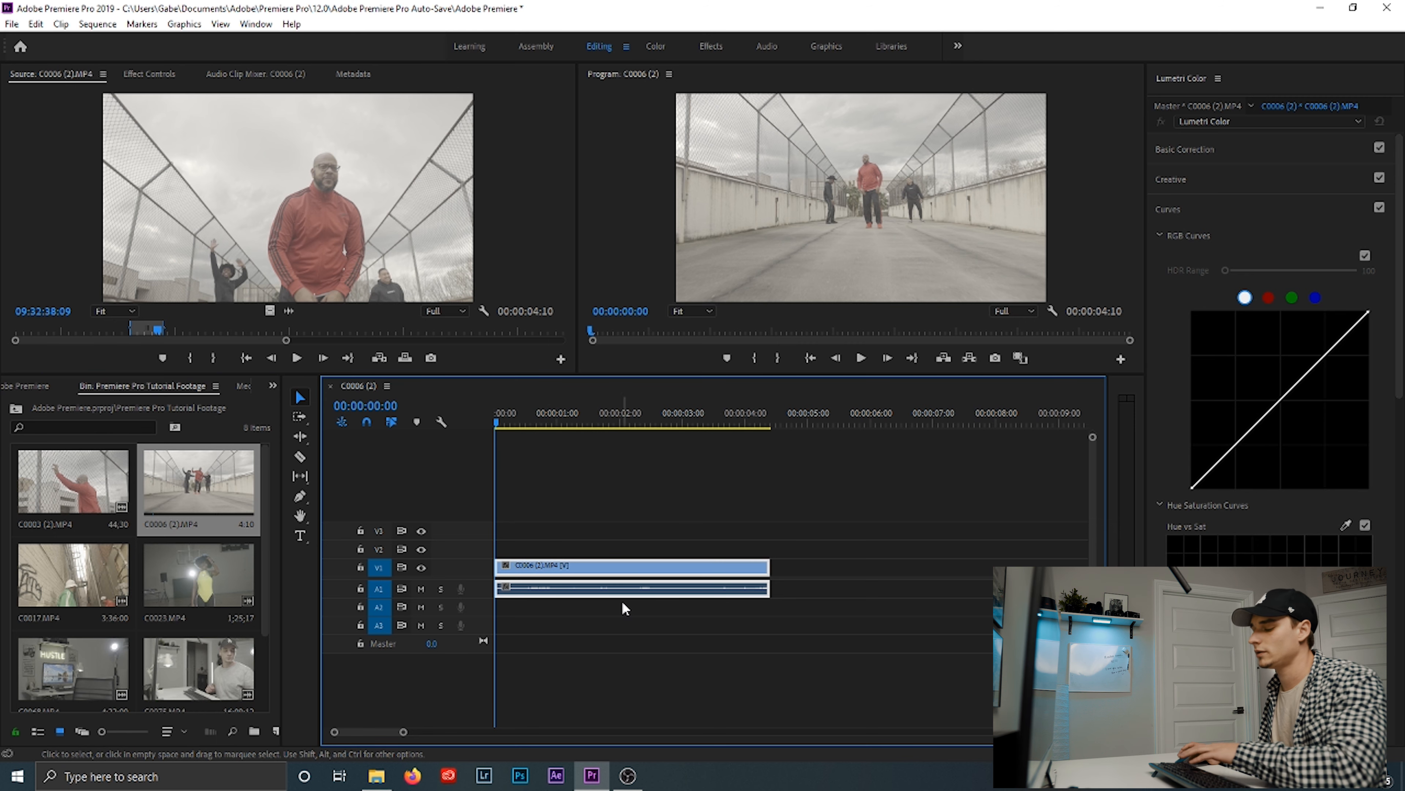
key("Delete")
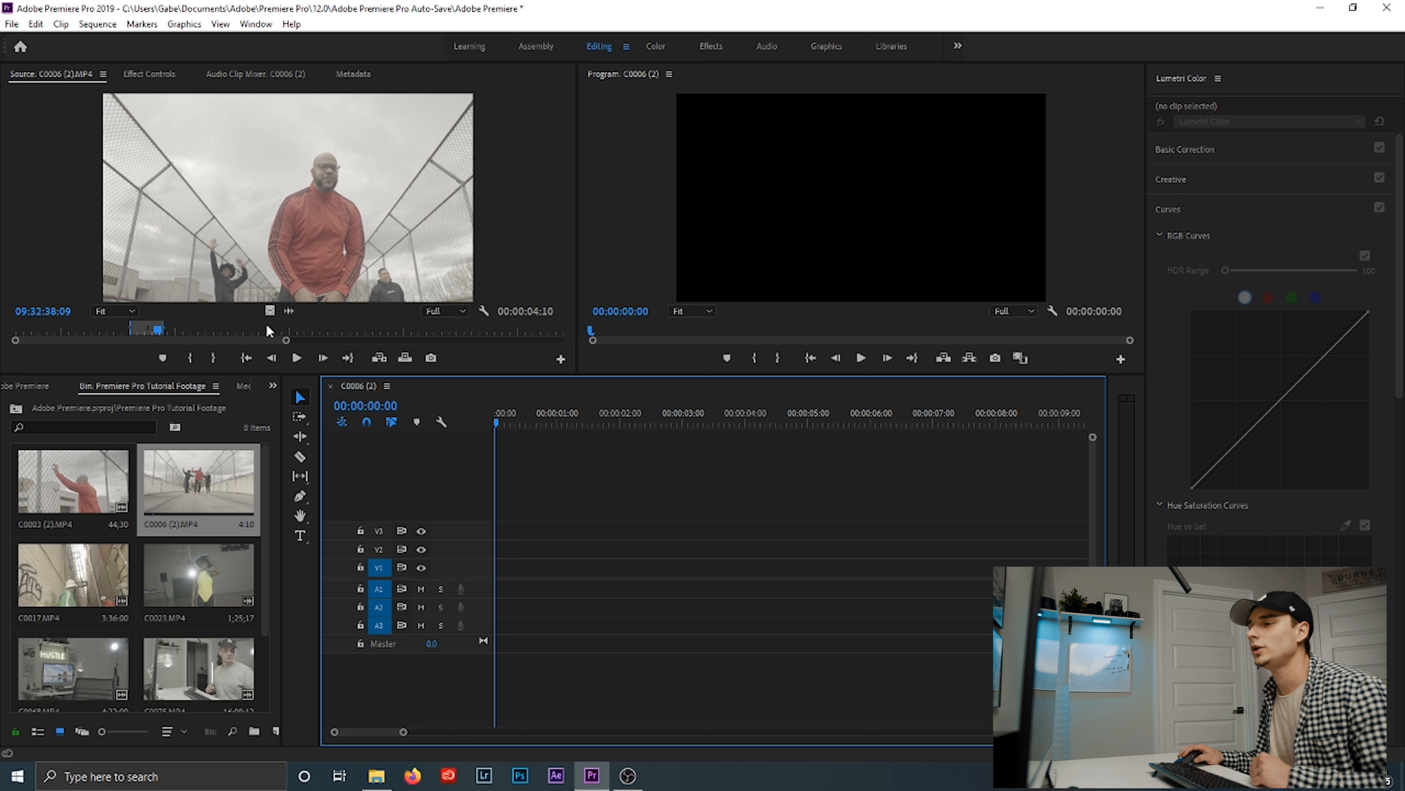
Place only the video of the marked source range on track V2 at the sequence start, and delete it.
left_click_drag(270, 312, 489, 556)
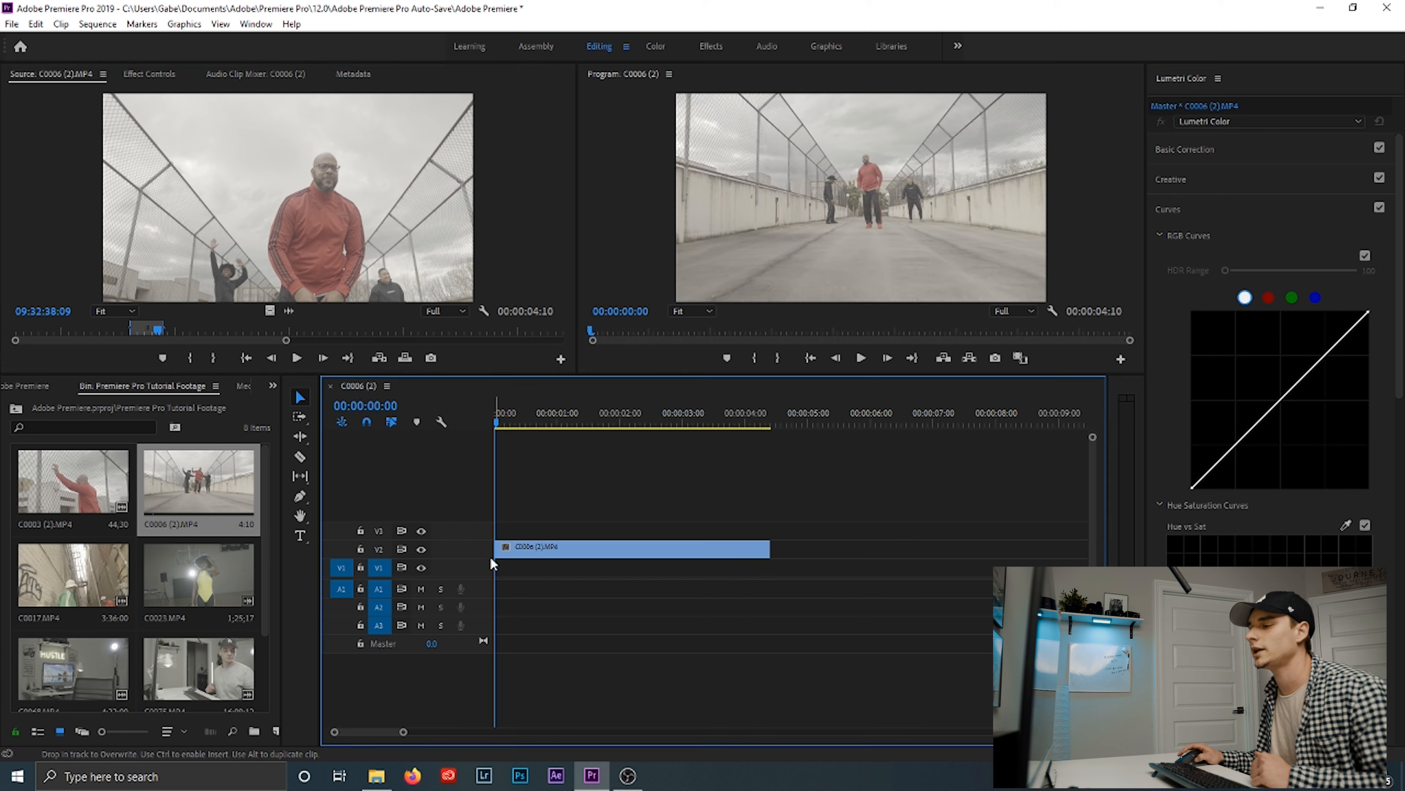
left_click(540, 555)
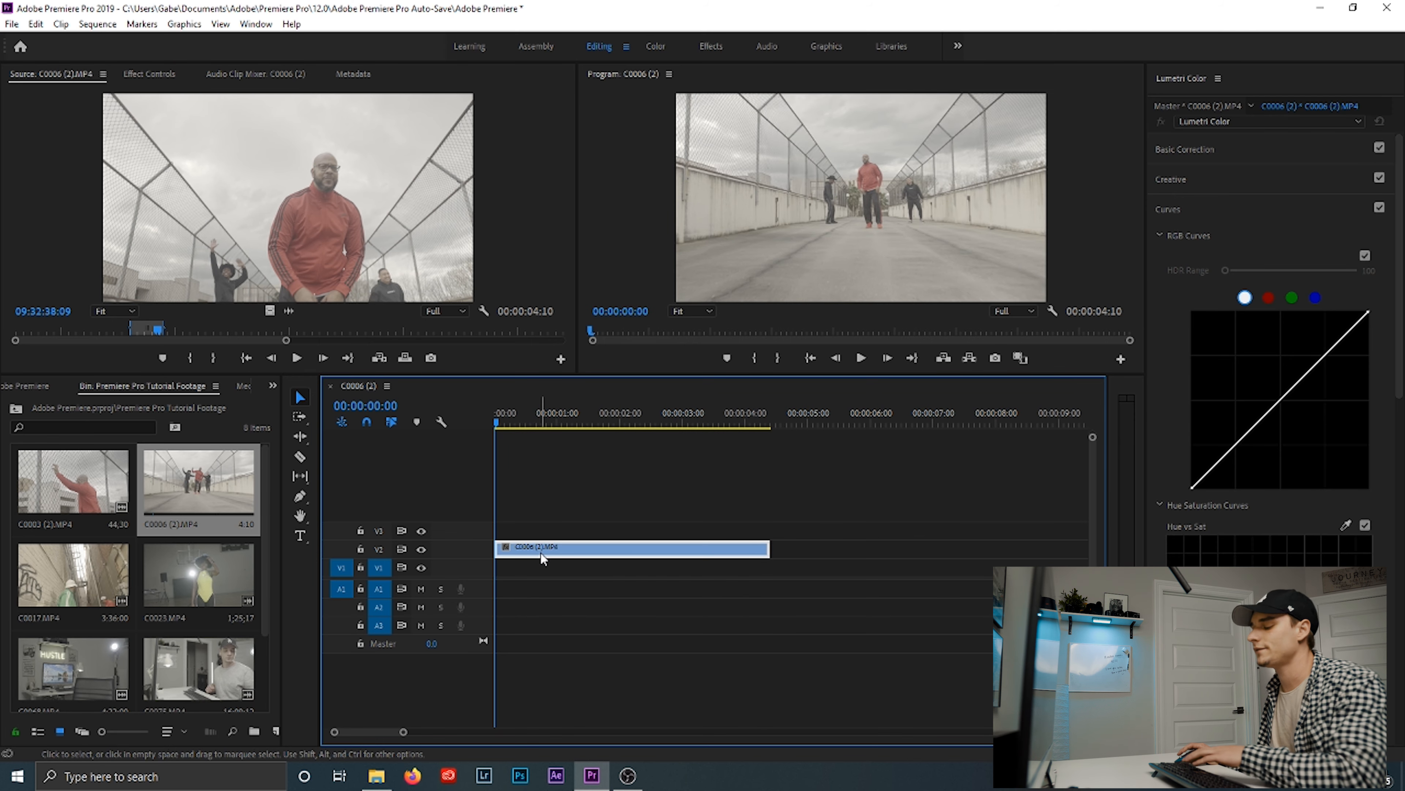
key("Delete")
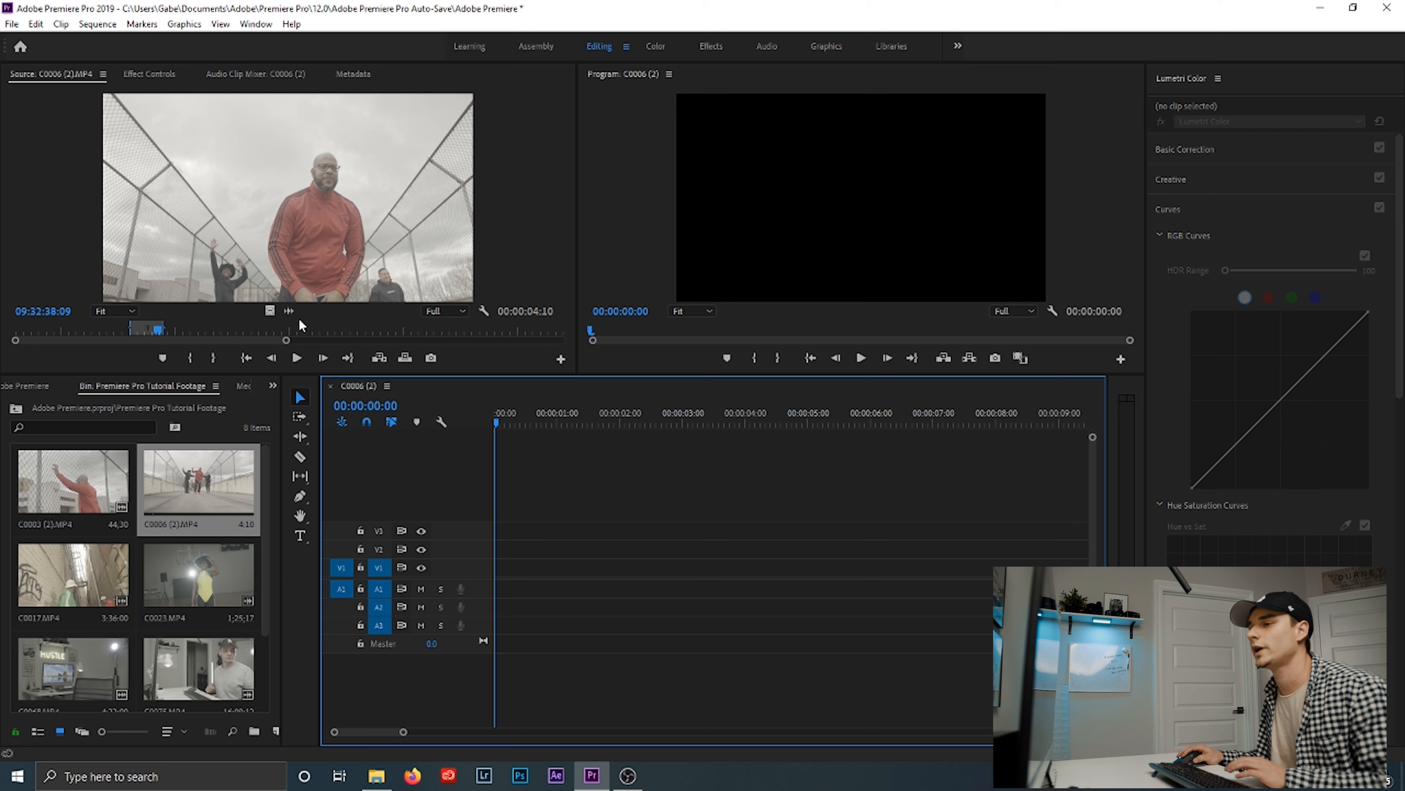
Place only the audio of the marked source range on track A1 at the sequence start, and delete it.
left_click_drag(289, 311, 501, 591)
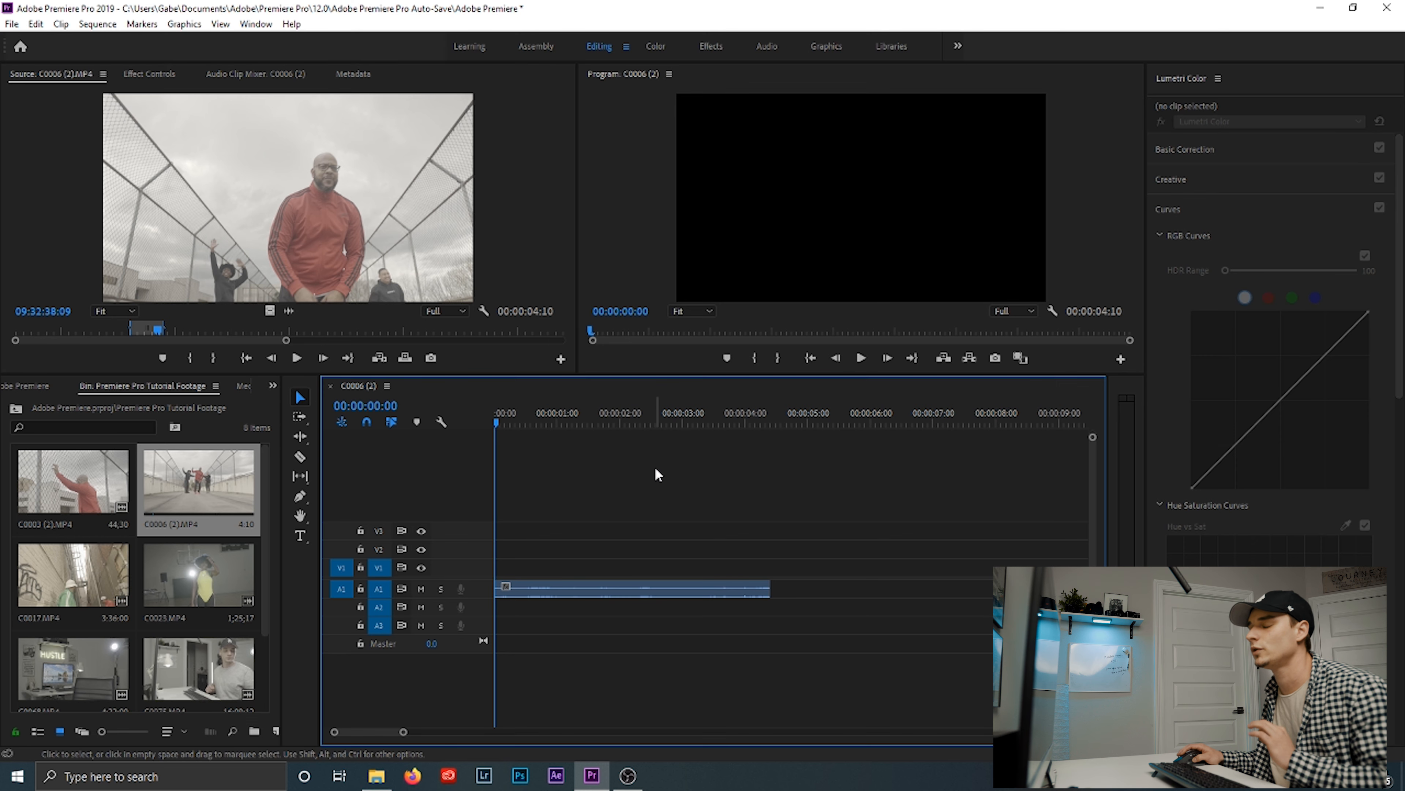
left_click(670, 589)
key("Delete")
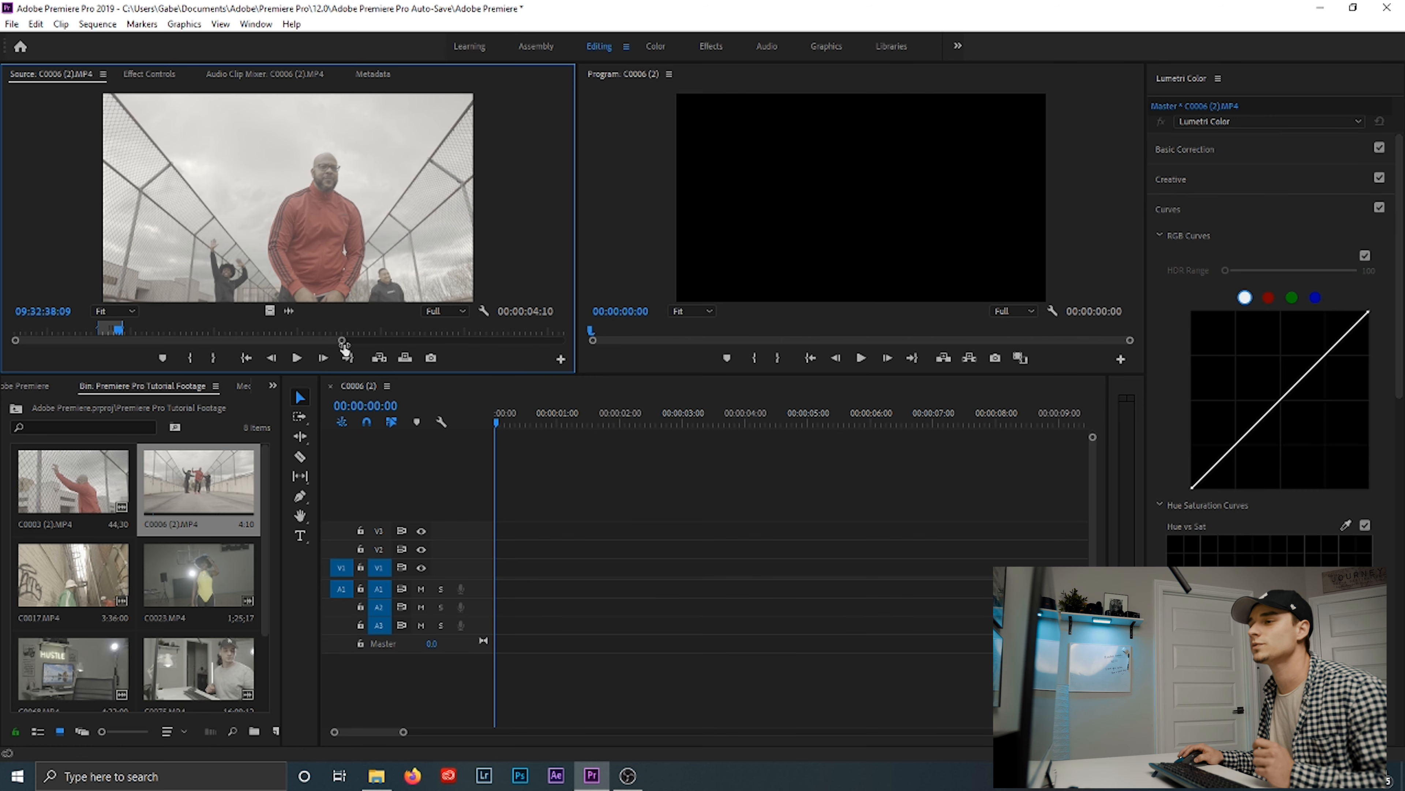
Place only the source clip's video on track V1 at the sequence start, and move the playhead to 00:00:00:06.
left_click_drag(343, 347, 559, 375)
left_click_drag(269, 311, 501, 567)
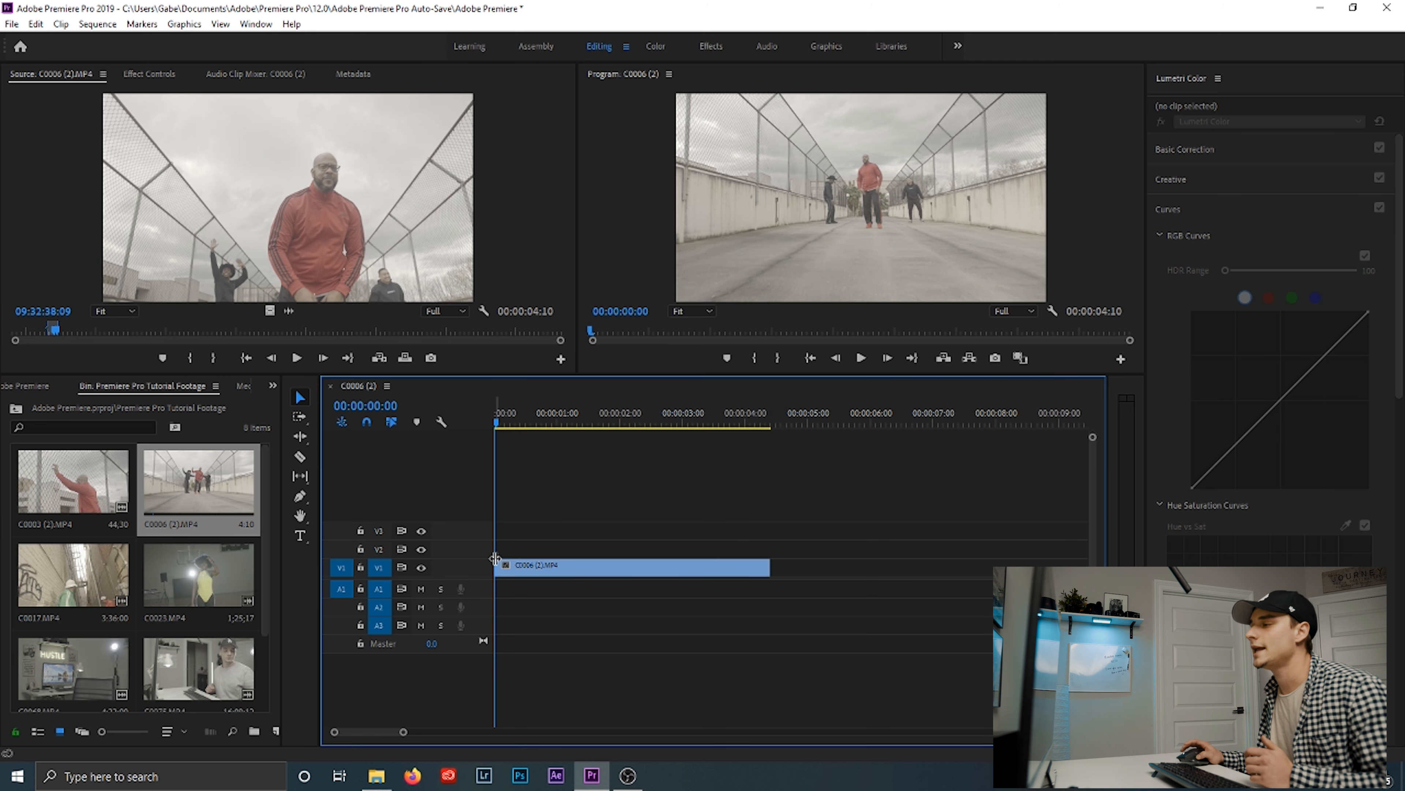
left_click(507, 424)
left_click(509, 426)
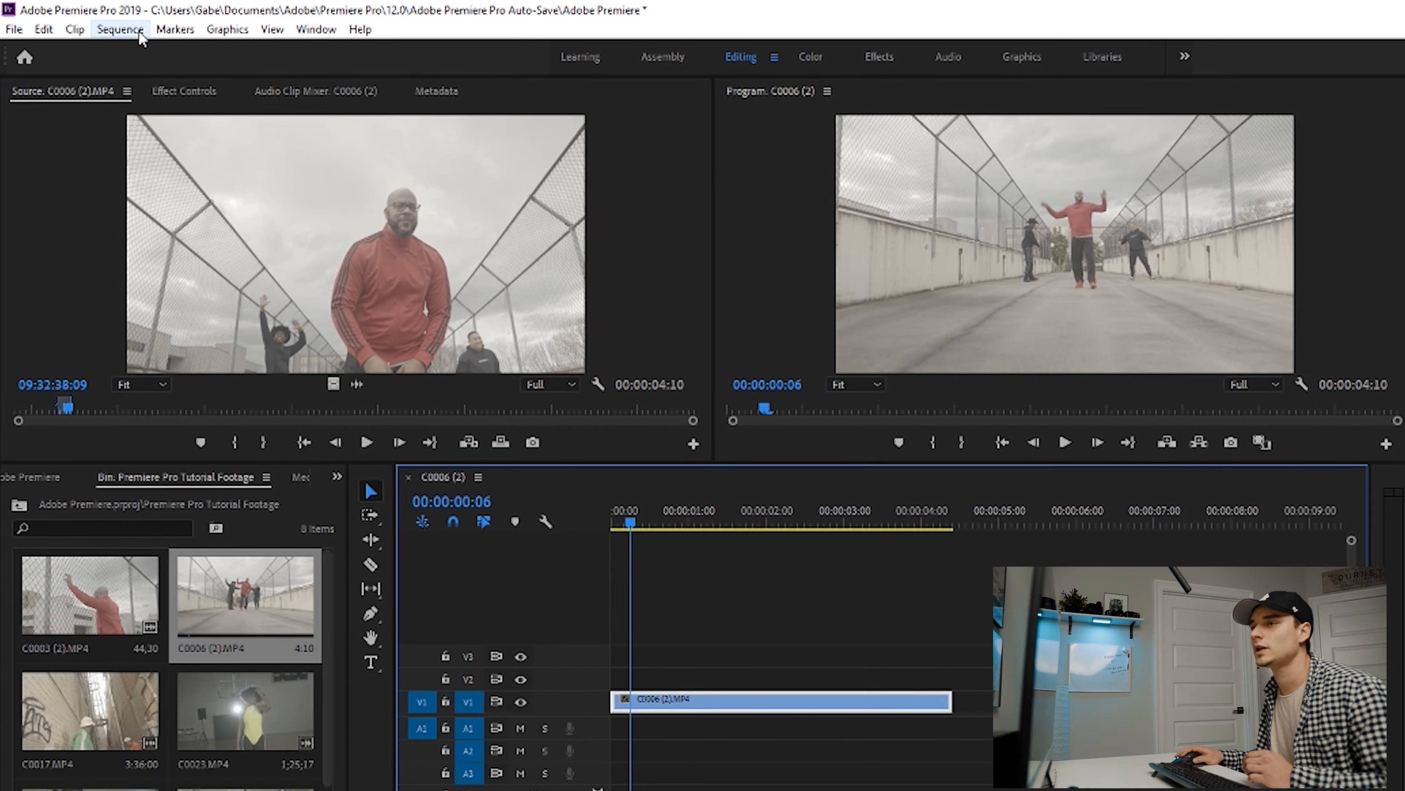
Examine the sequence settings, including editing mode, timebase, frame size and audio sample rate, and accept them as they are.
left_click(139, 32)
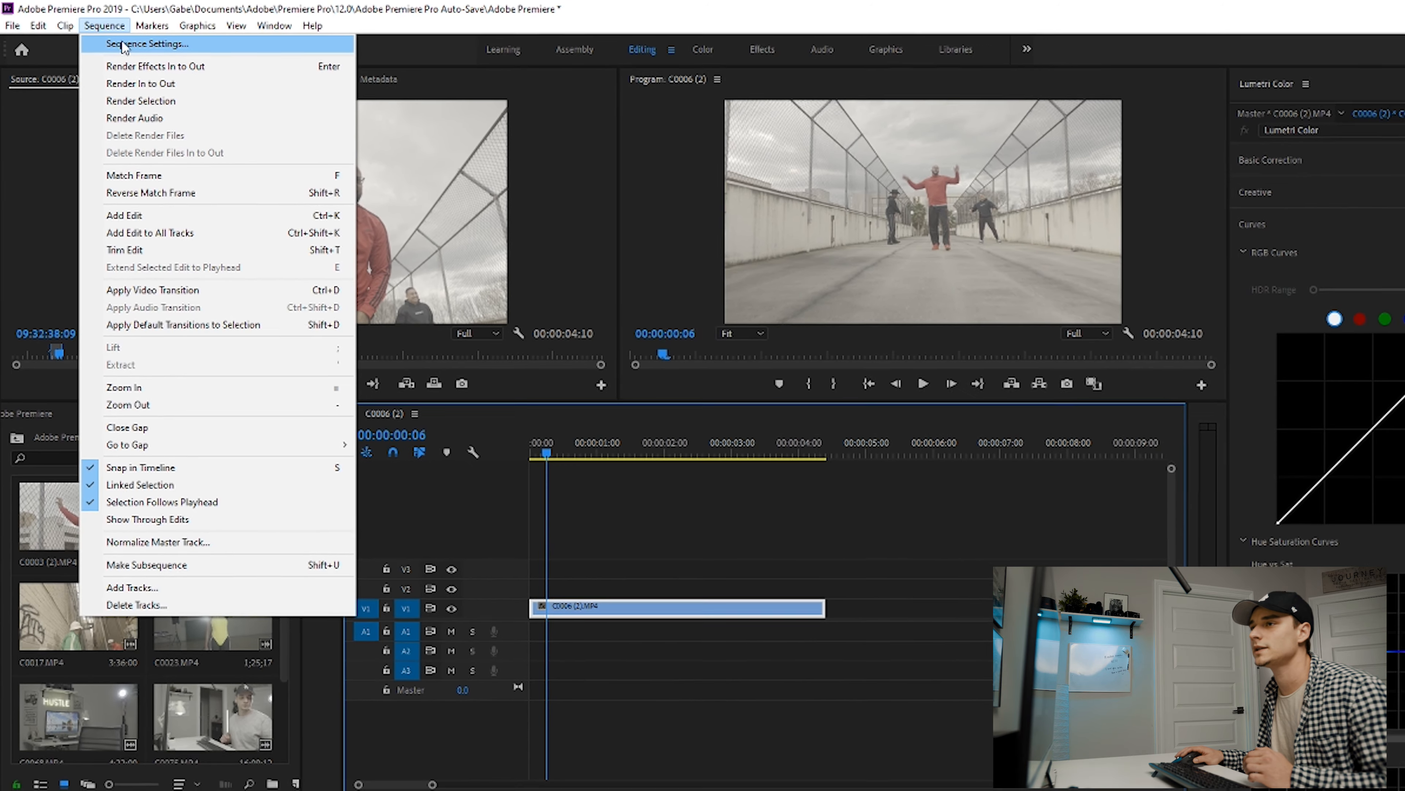
left_click(124, 44)
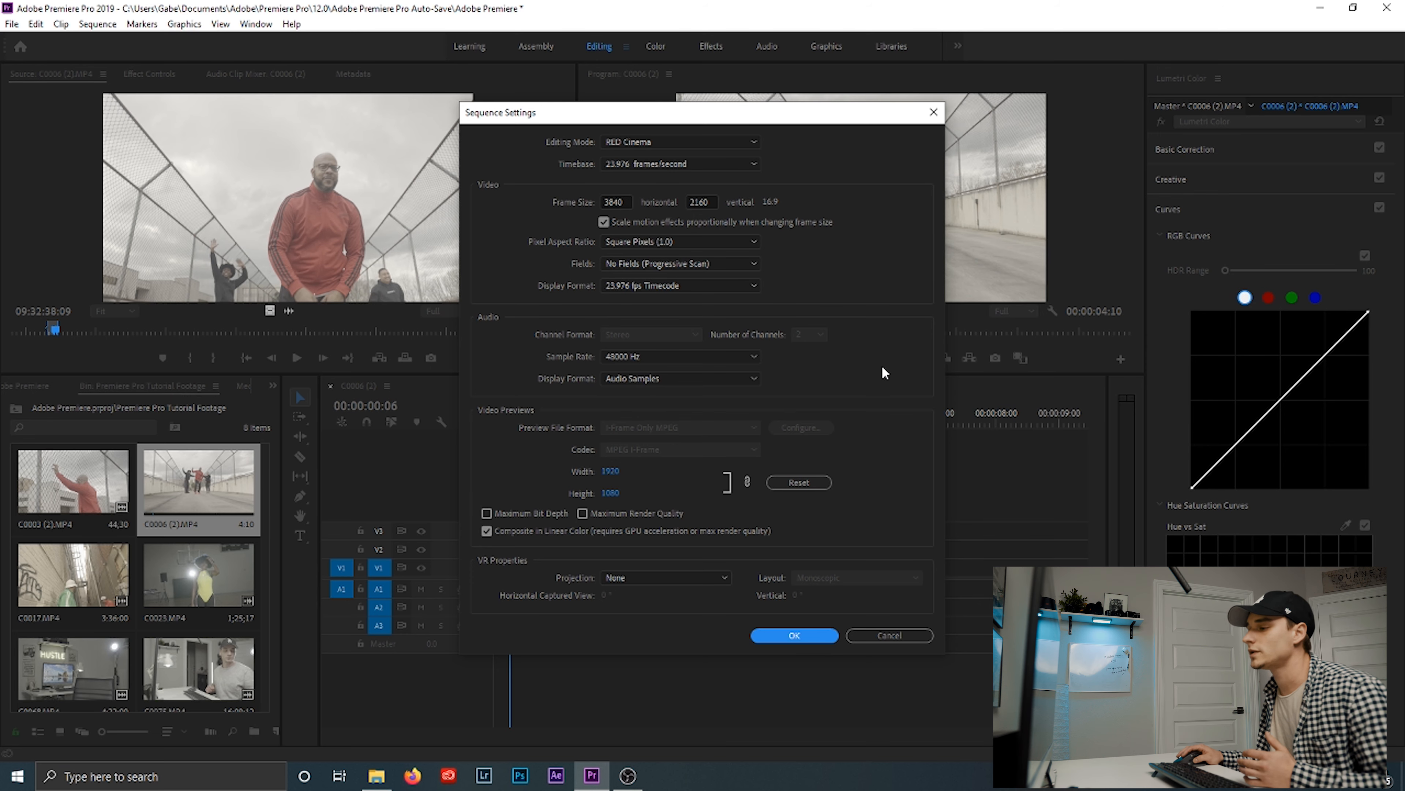
left_click(830, 634)
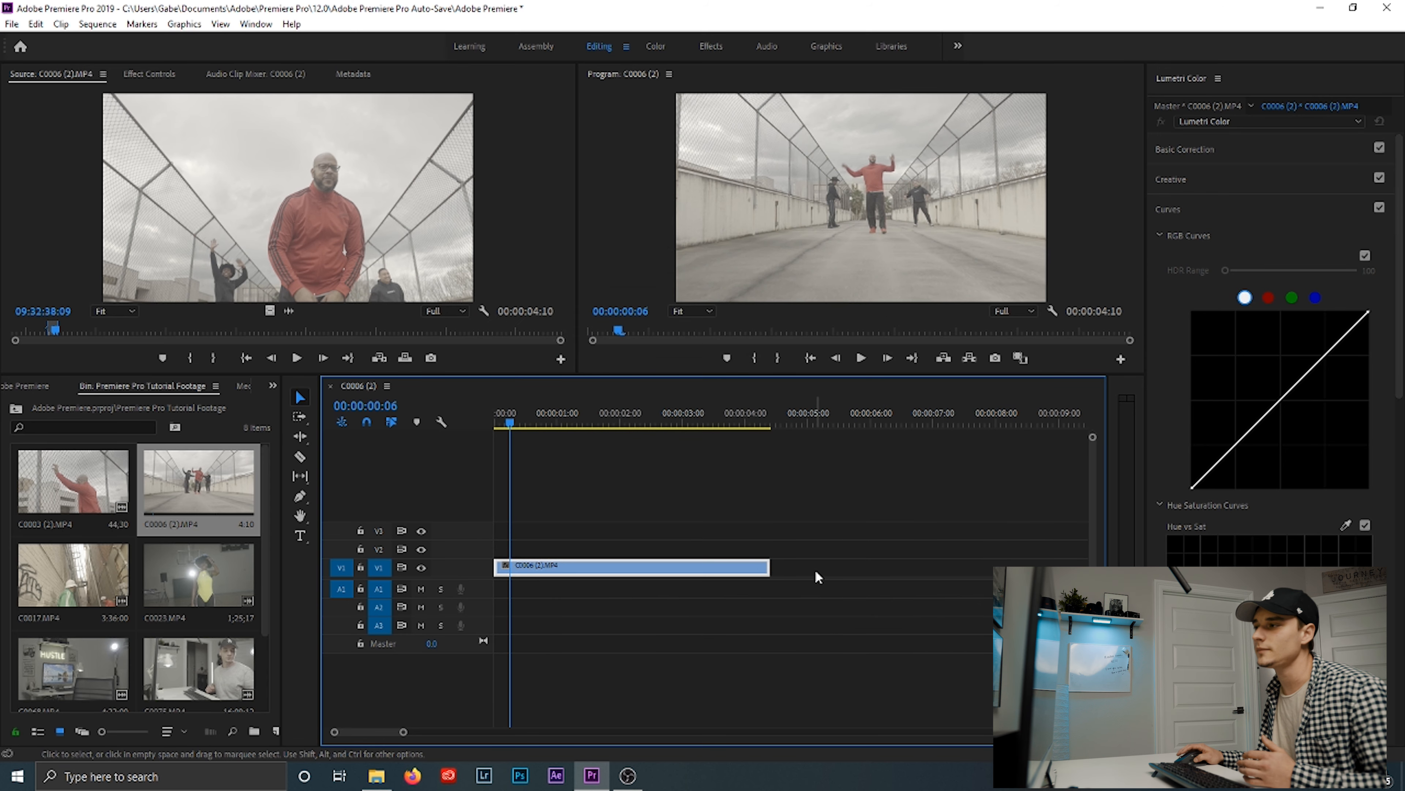
Split the C0006 (2).MP4 clip on track V1 at 00:00:02:04 with the Razor tool.
left_click_drag(517, 427, 592, 439)
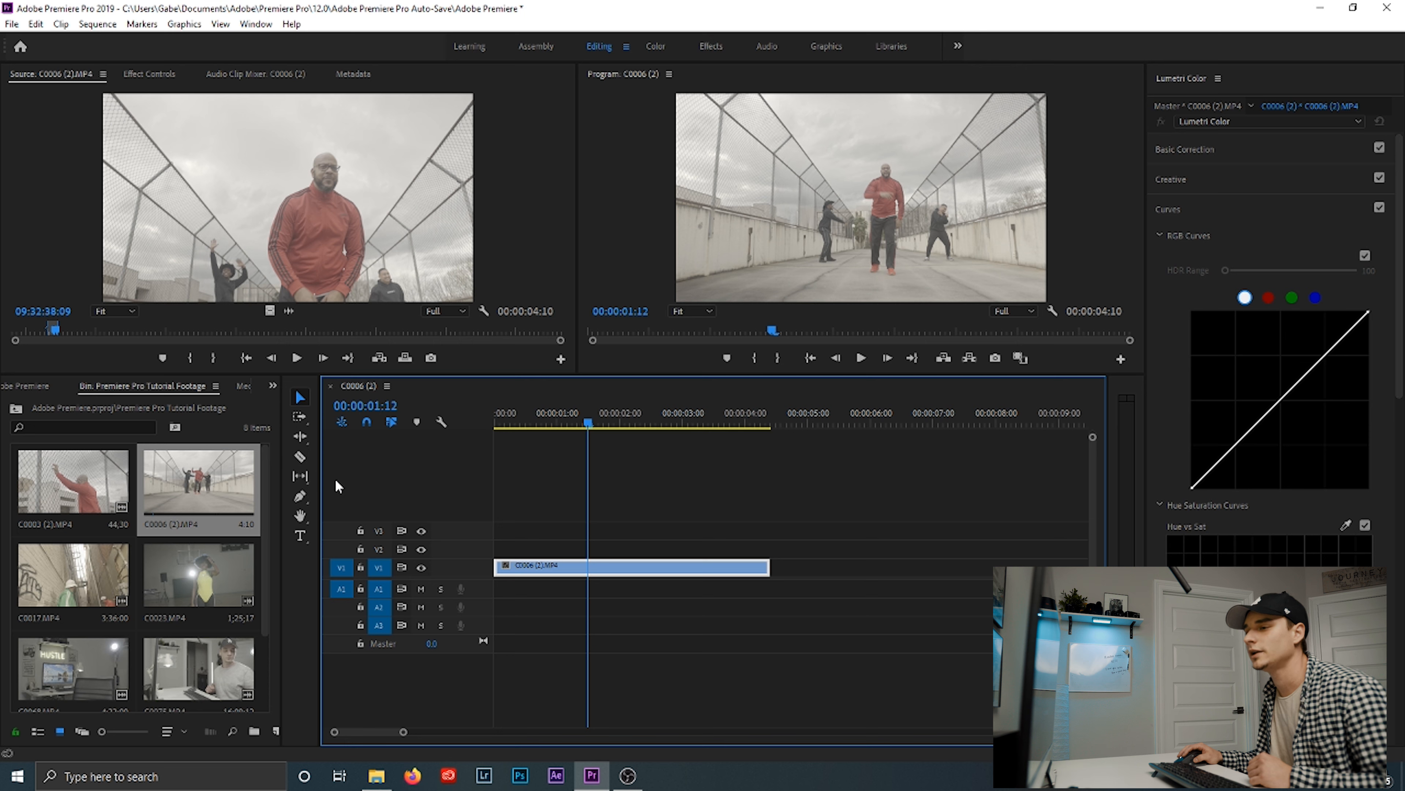
key("c")
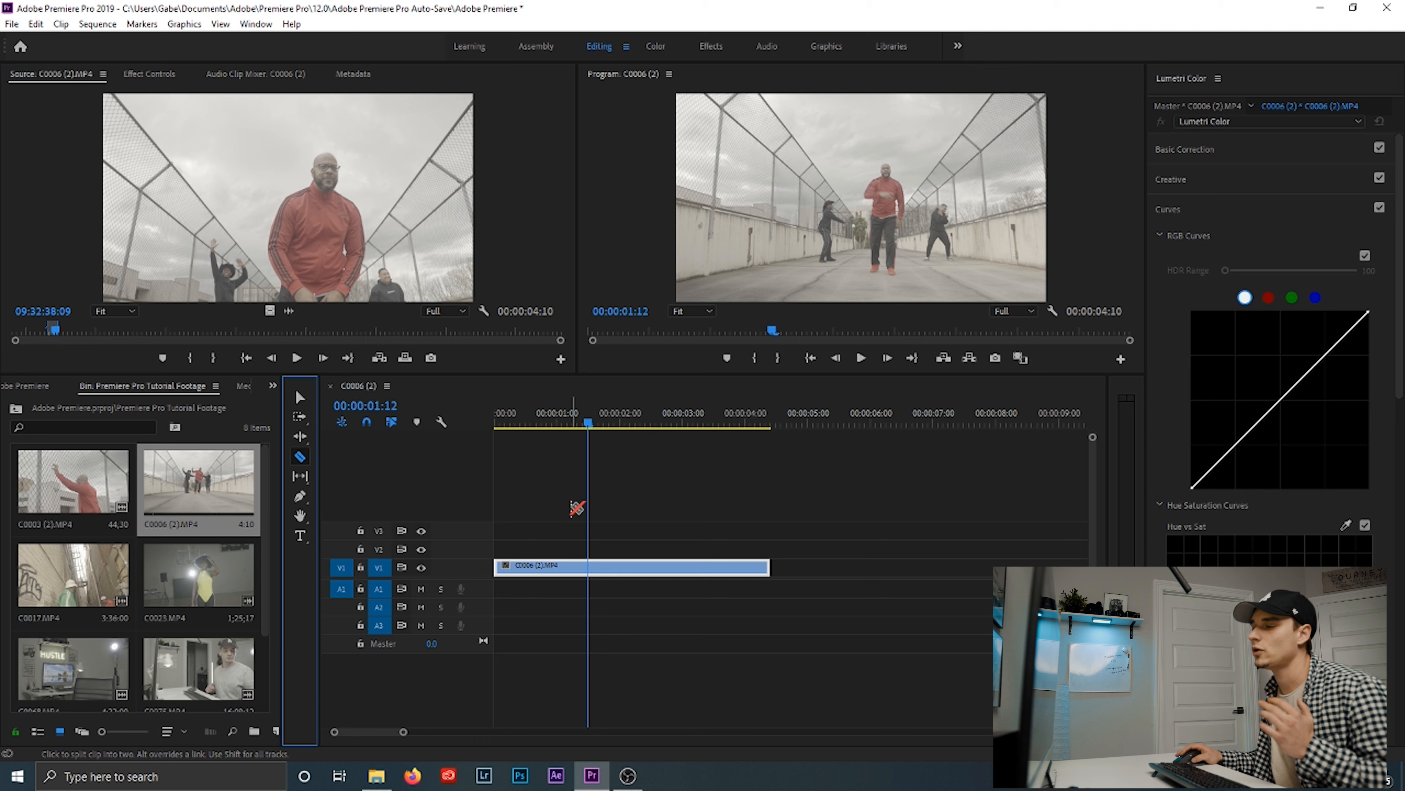
left_click_drag(600, 424, 631, 436)
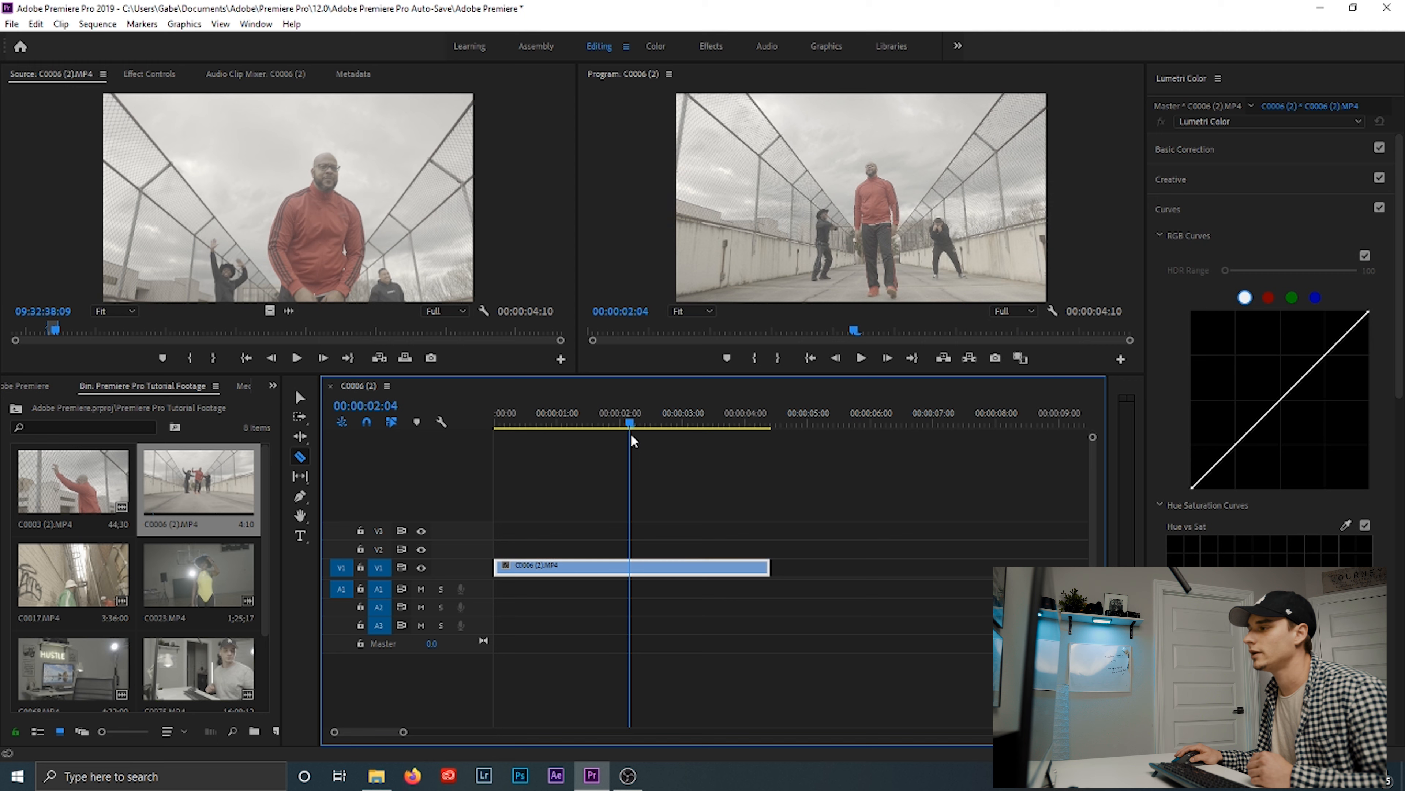
left_click(631, 567)
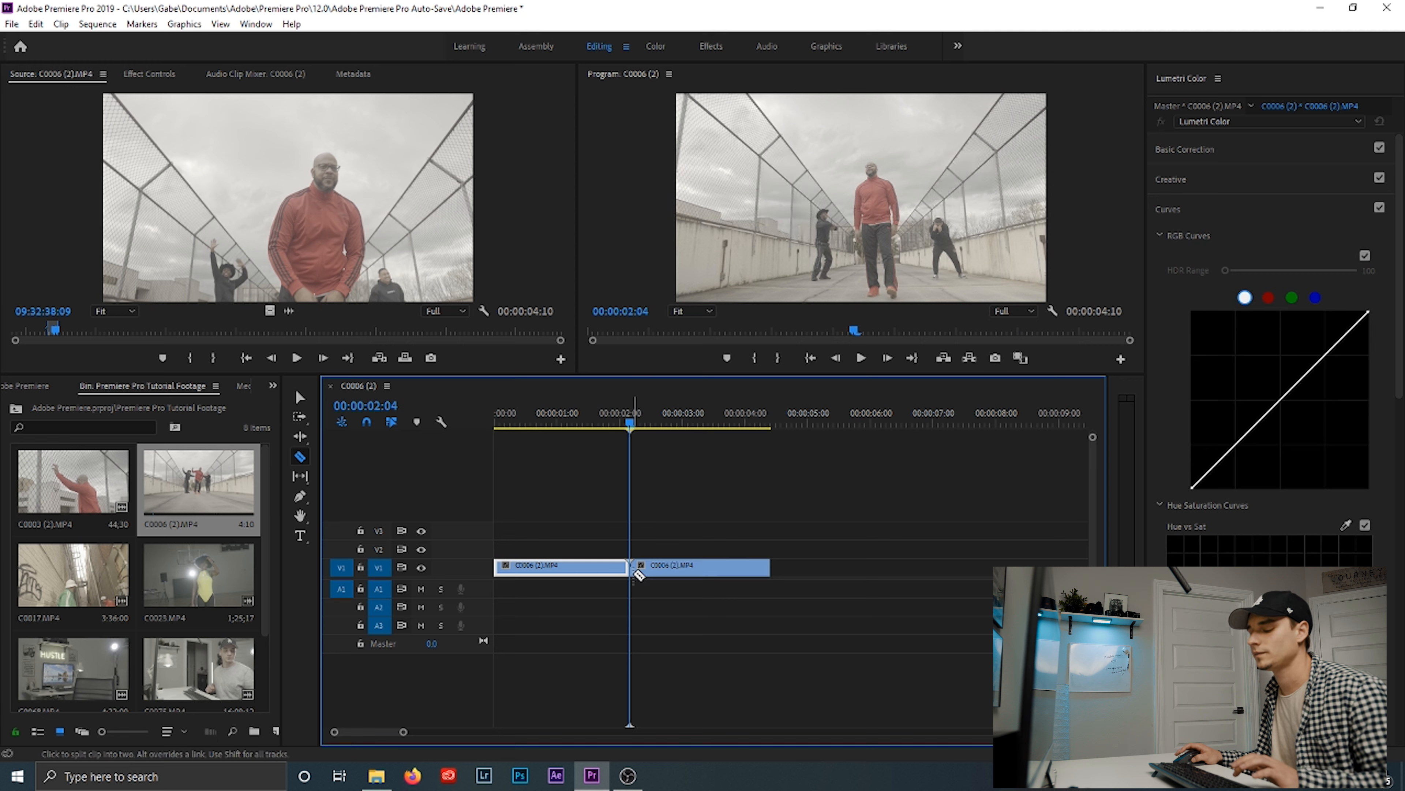
Delete the second segment of the split clip and undo the deletion.
key("v")
left_click(657, 571)
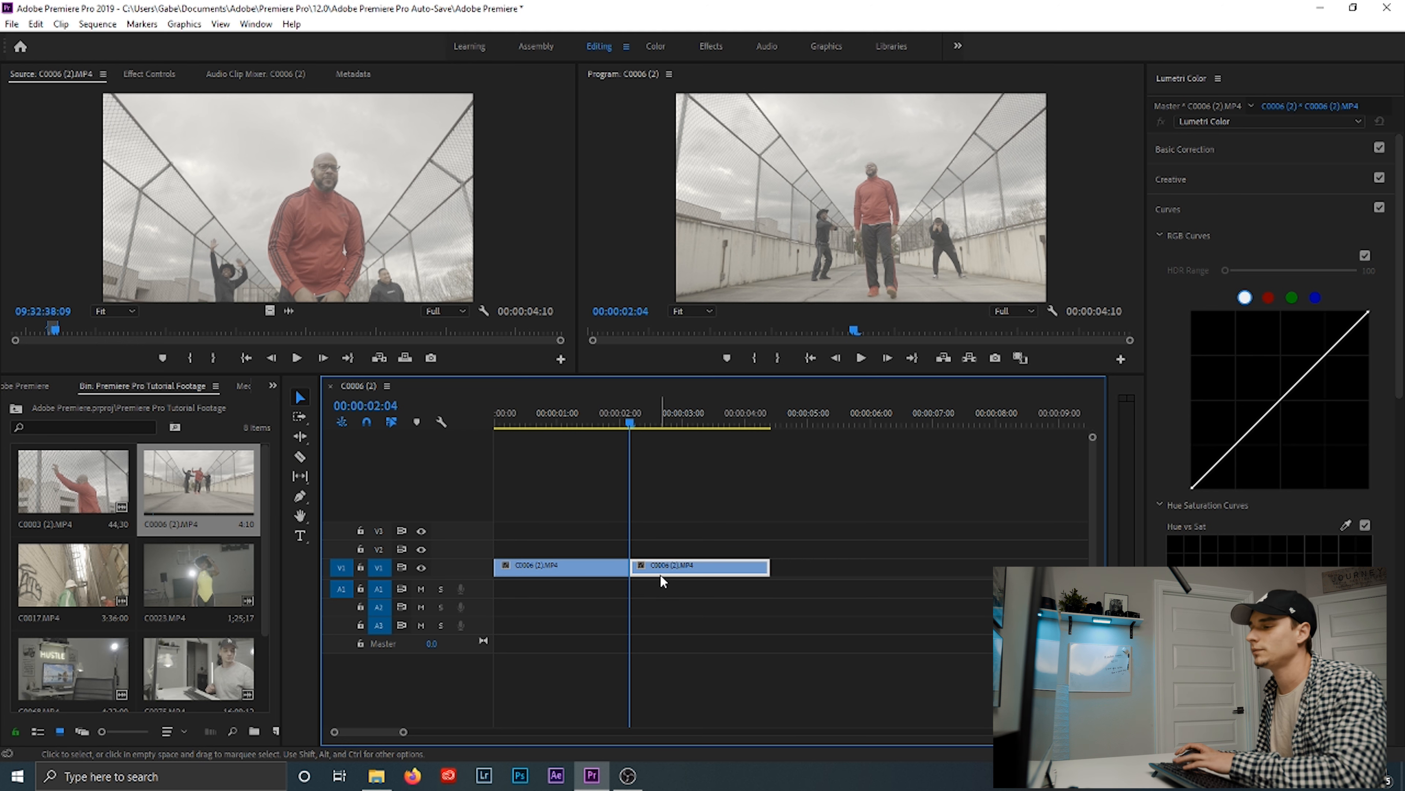
key("Delete")
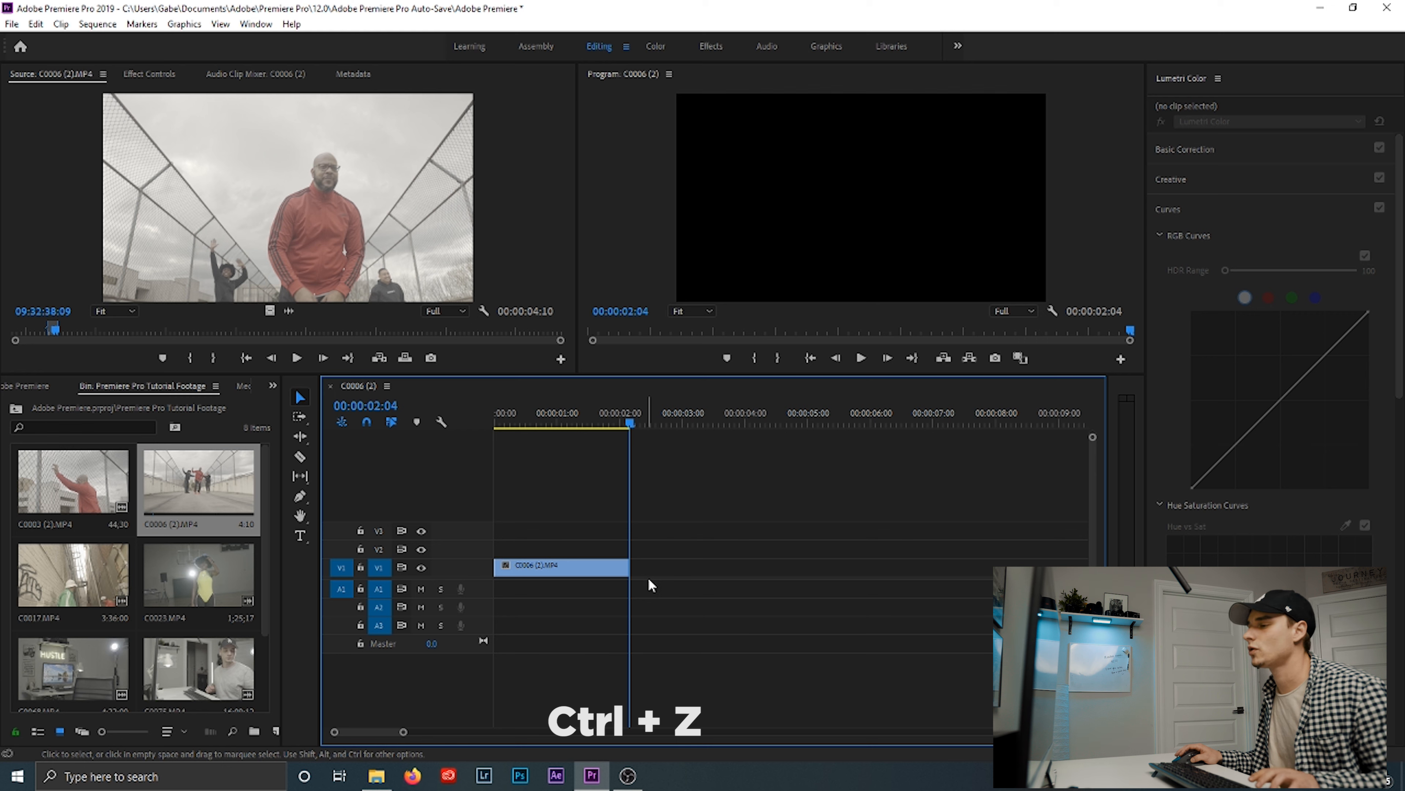
key("ctrl+z")
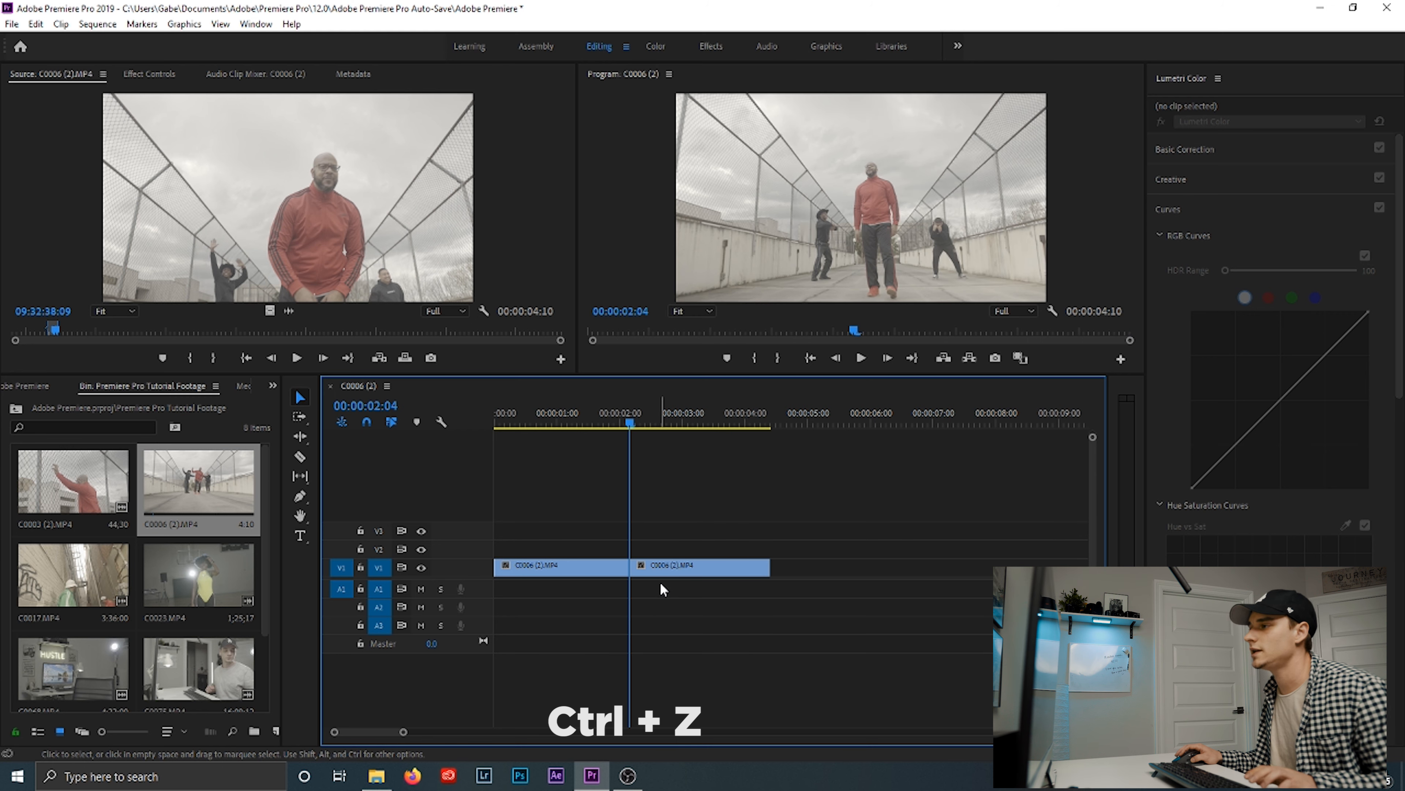
Select the second segment by moving the playhead across the cut to 00:00:02:10, delete the segment and undo.
left_click(609, 424)
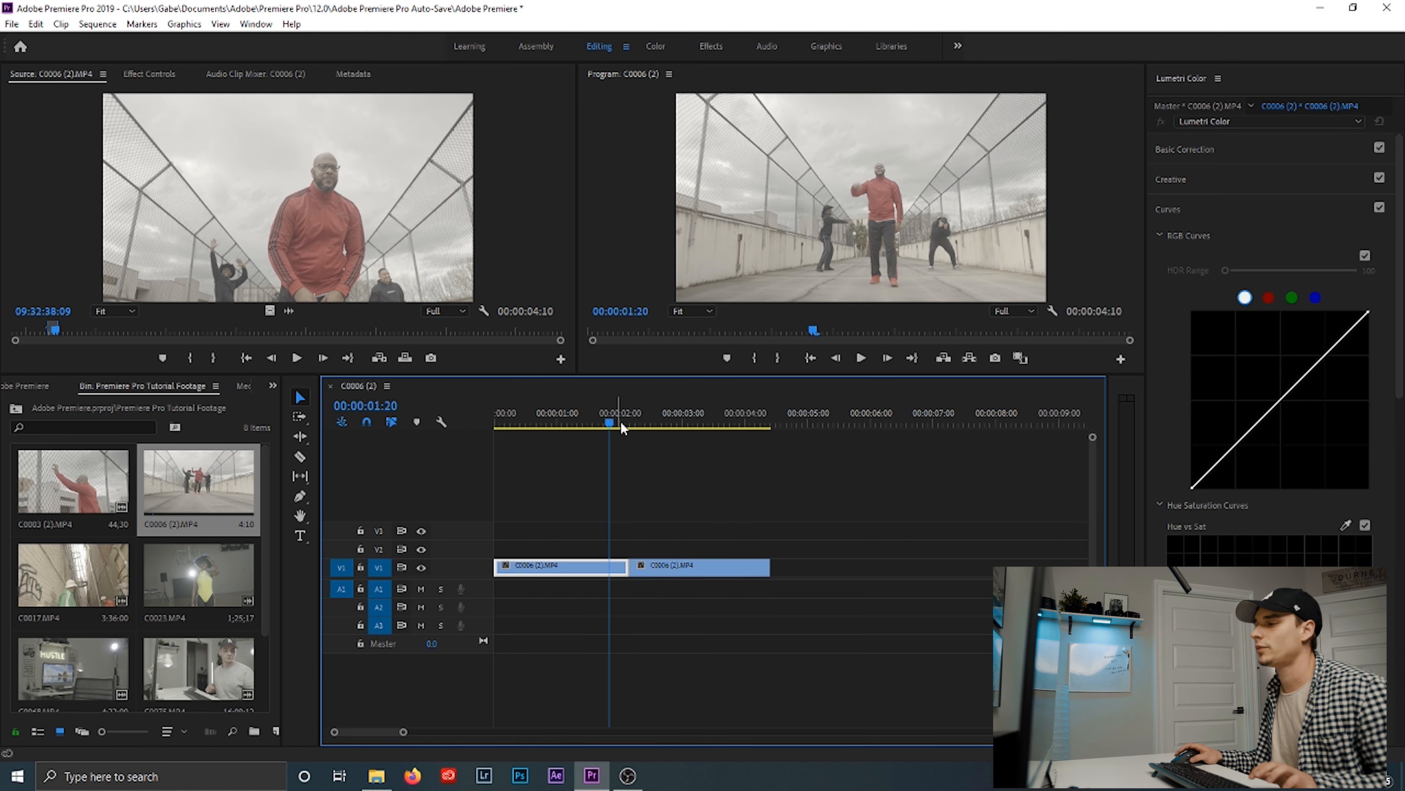
left_click(646, 425)
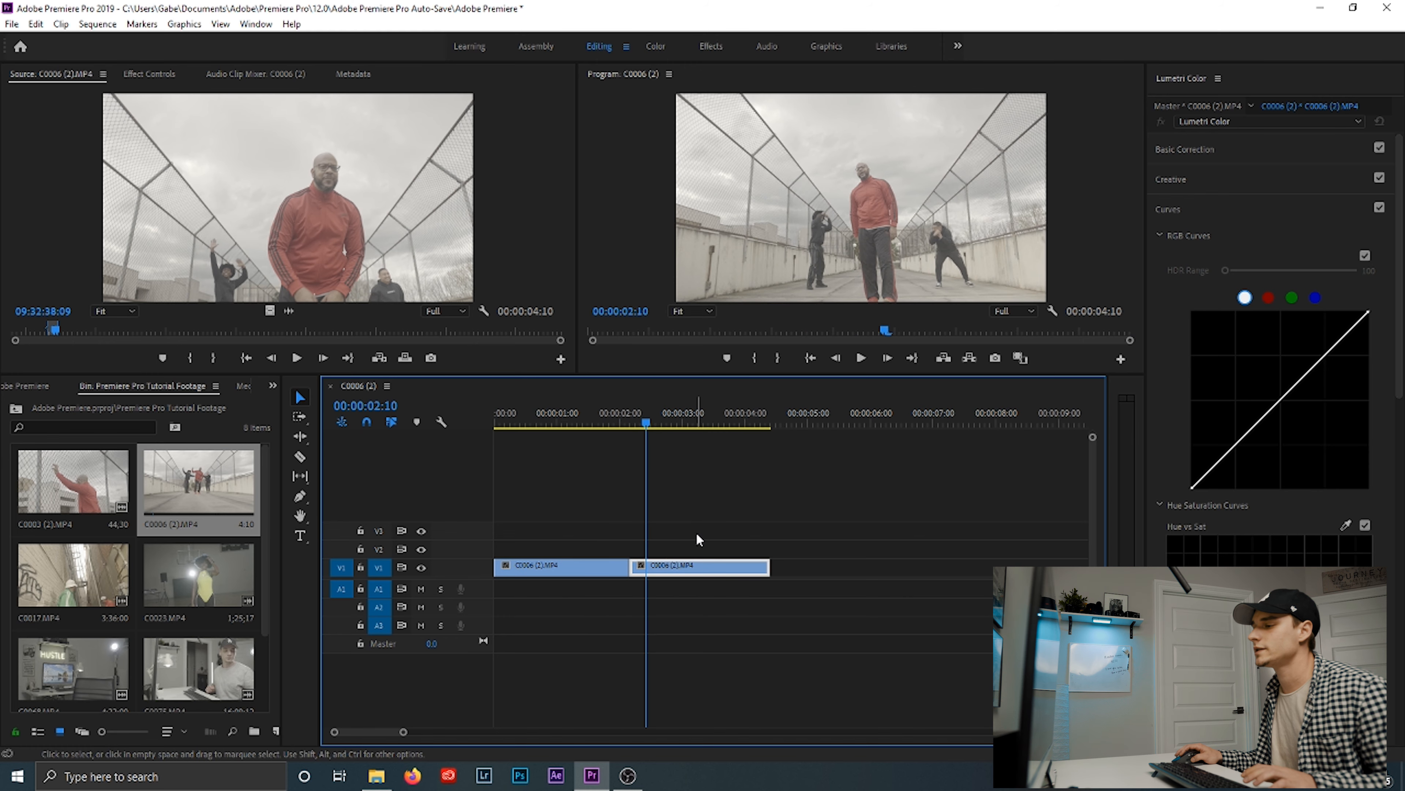
key("Delete")
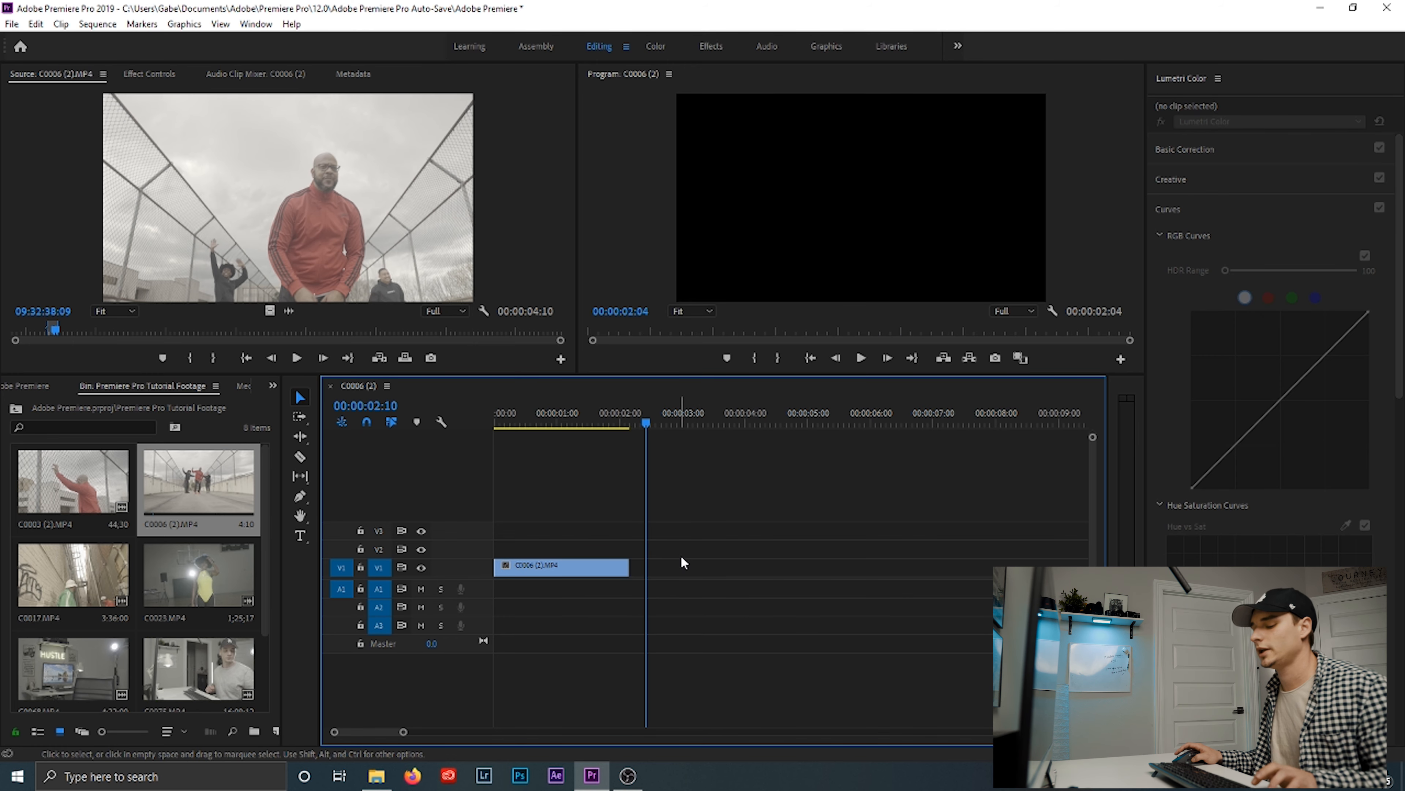
key("ctrl+z")
key("ctrl+z")
Cut both clip segments on track V1 at three further points each with the Razor tool.
left_click_drag(690, 526, 696, 572)
key("c")
left_click(662, 568)
left_click(696, 568)
left_click(731, 568)
left_click(567, 567)
left_click(534, 567)
left_click(513, 568)
key("v")
Undo all the extra razor cuts, leaving only the split at 00:00:02:04.
key("ctrl+z")
key("ctrl+z")
key("ctrl+z")
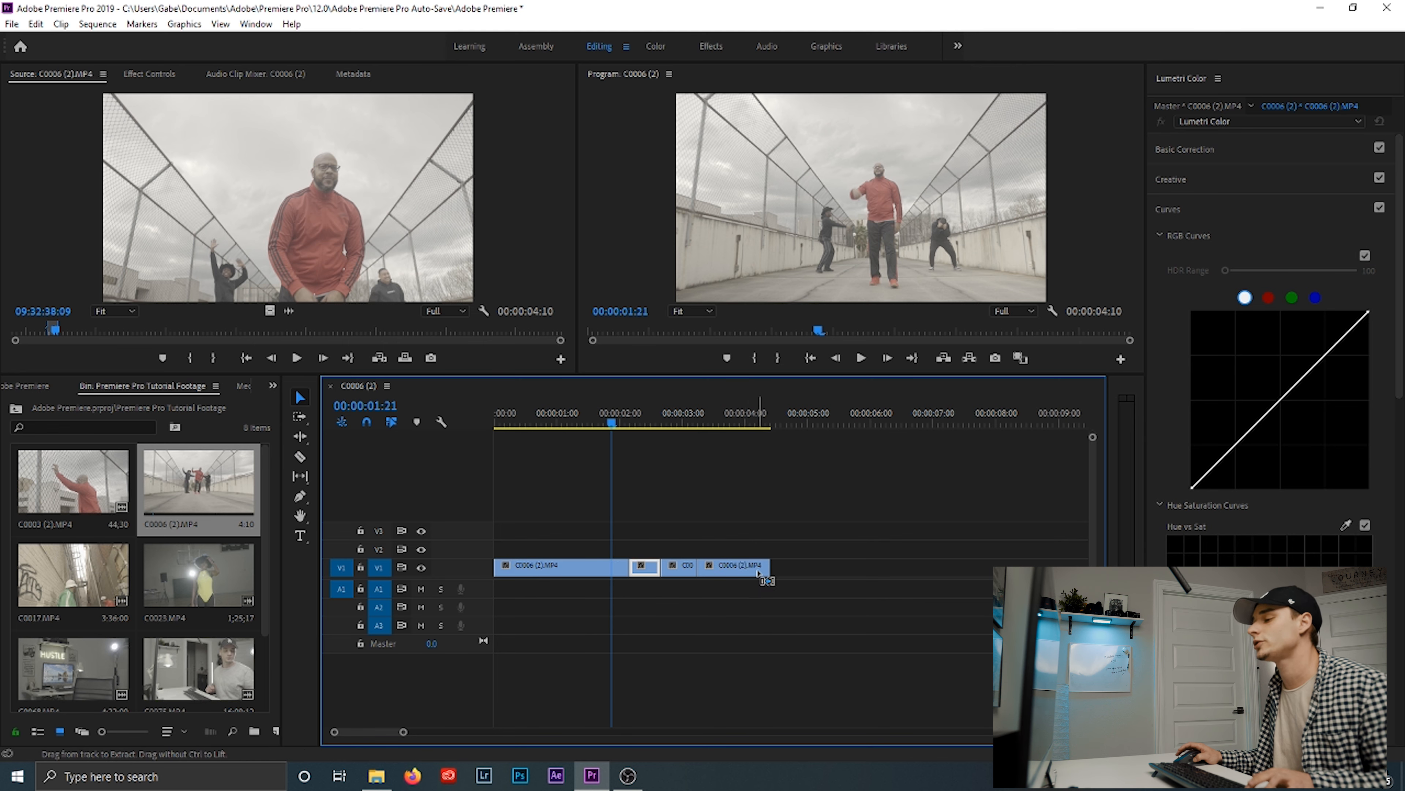
key("ctrl+z")
key("ctrl+z")
key("ctrl+z")
key("ctrl+z")
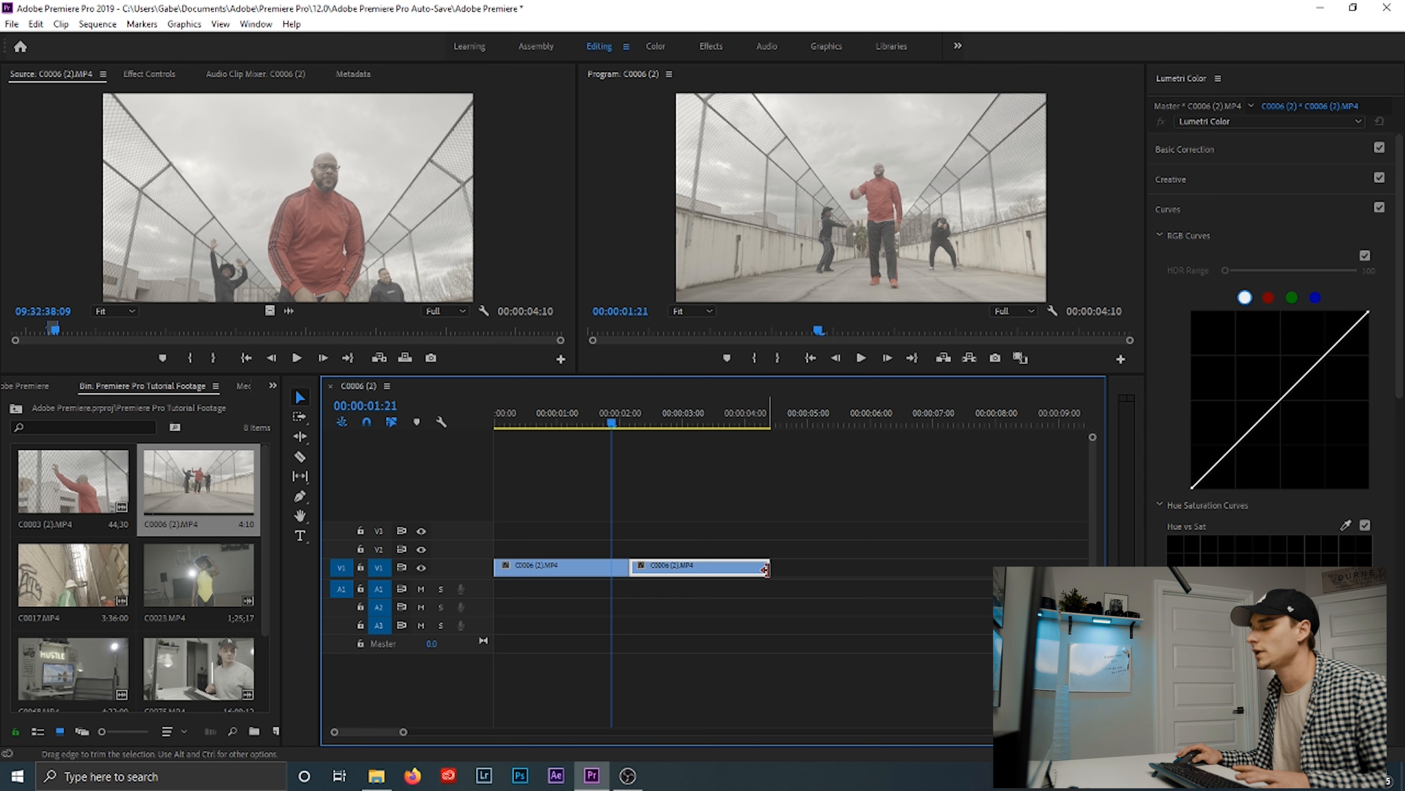
Extend the end of the second segment by about 3 frames, and undo the trim.
mouse_move(766, 569)
left_mouse_down()
mouse_move(934, 567)
mouse_move(775, 561)
left_mouse_up()
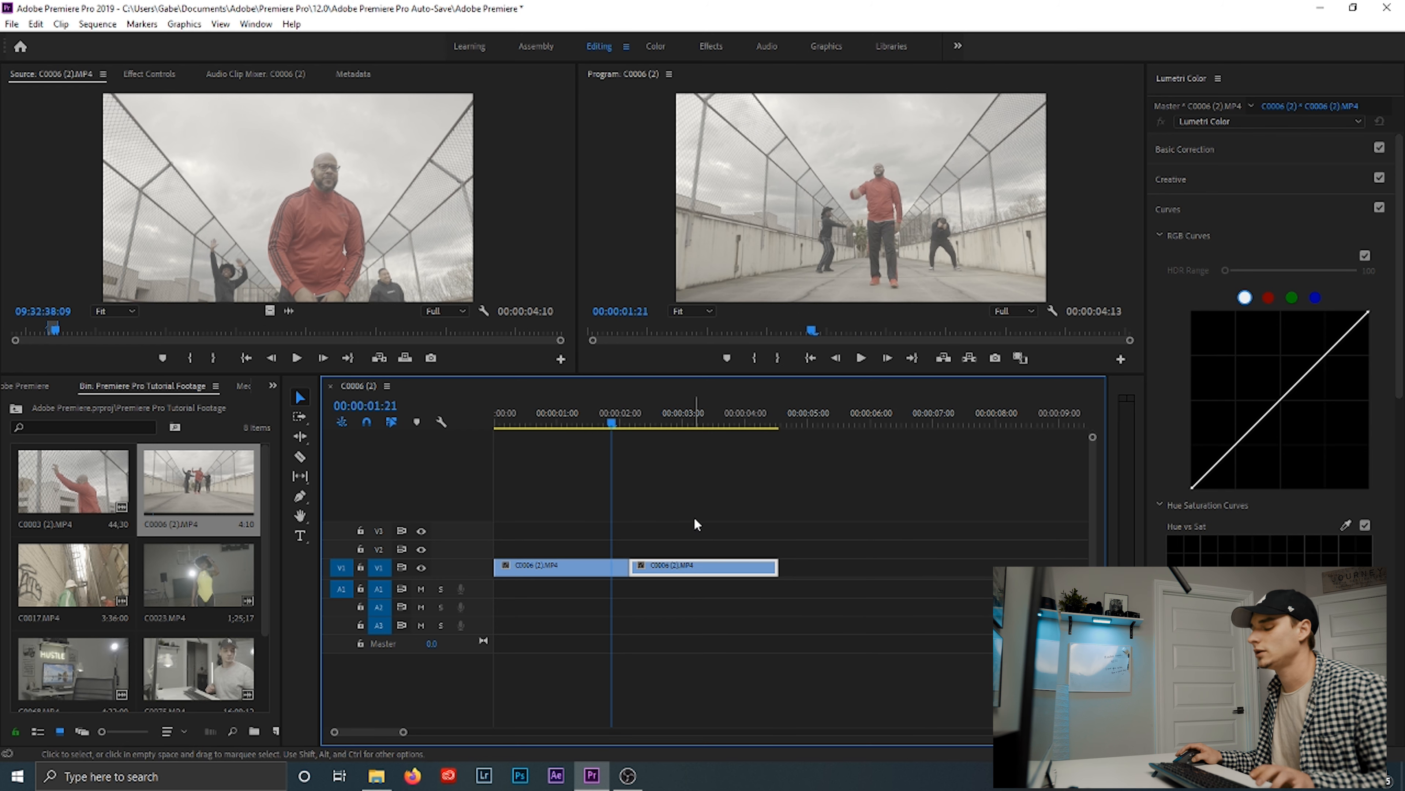
key("ctrl+z")
key("ctrl+z")
Move the timeline playhead to 00:00:02:00 and delete the second clip segment from track V1.
left_click_drag(613, 425, 622, 436)
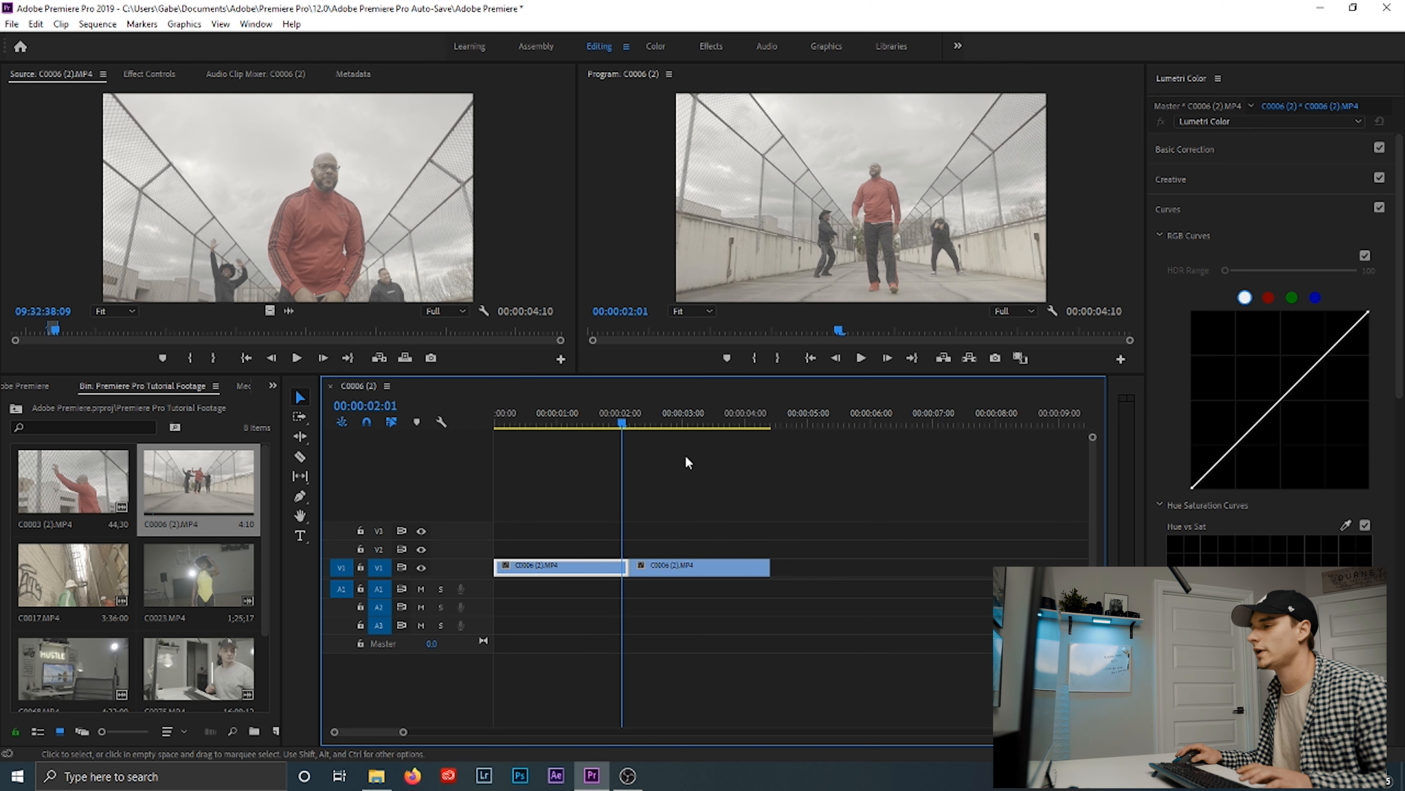
mouse_move(623, 427)
left_mouse_down()
mouse_move(538, 420)
mouse_move(620, 431)
left_mouse_up()
left_click(698, 567)
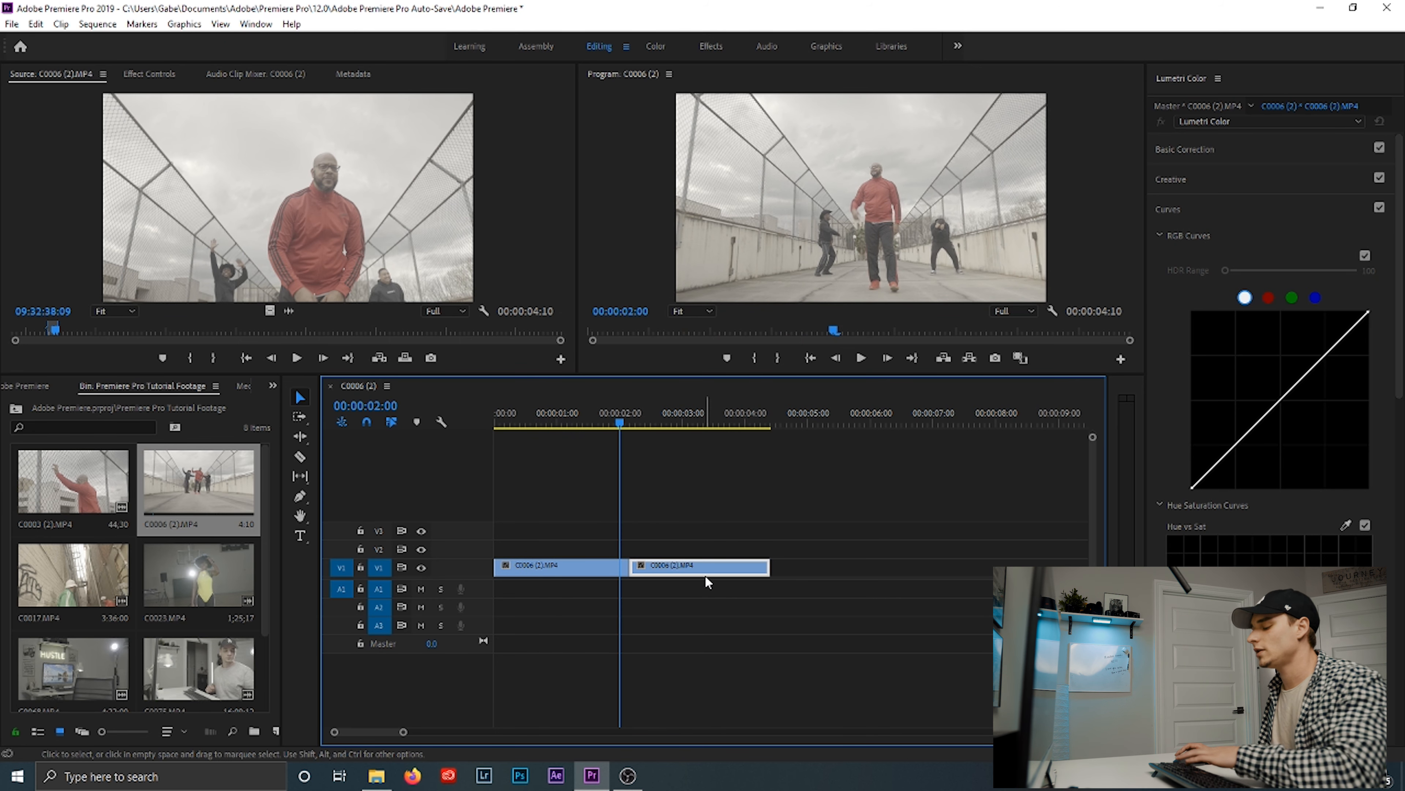
key("Delete")
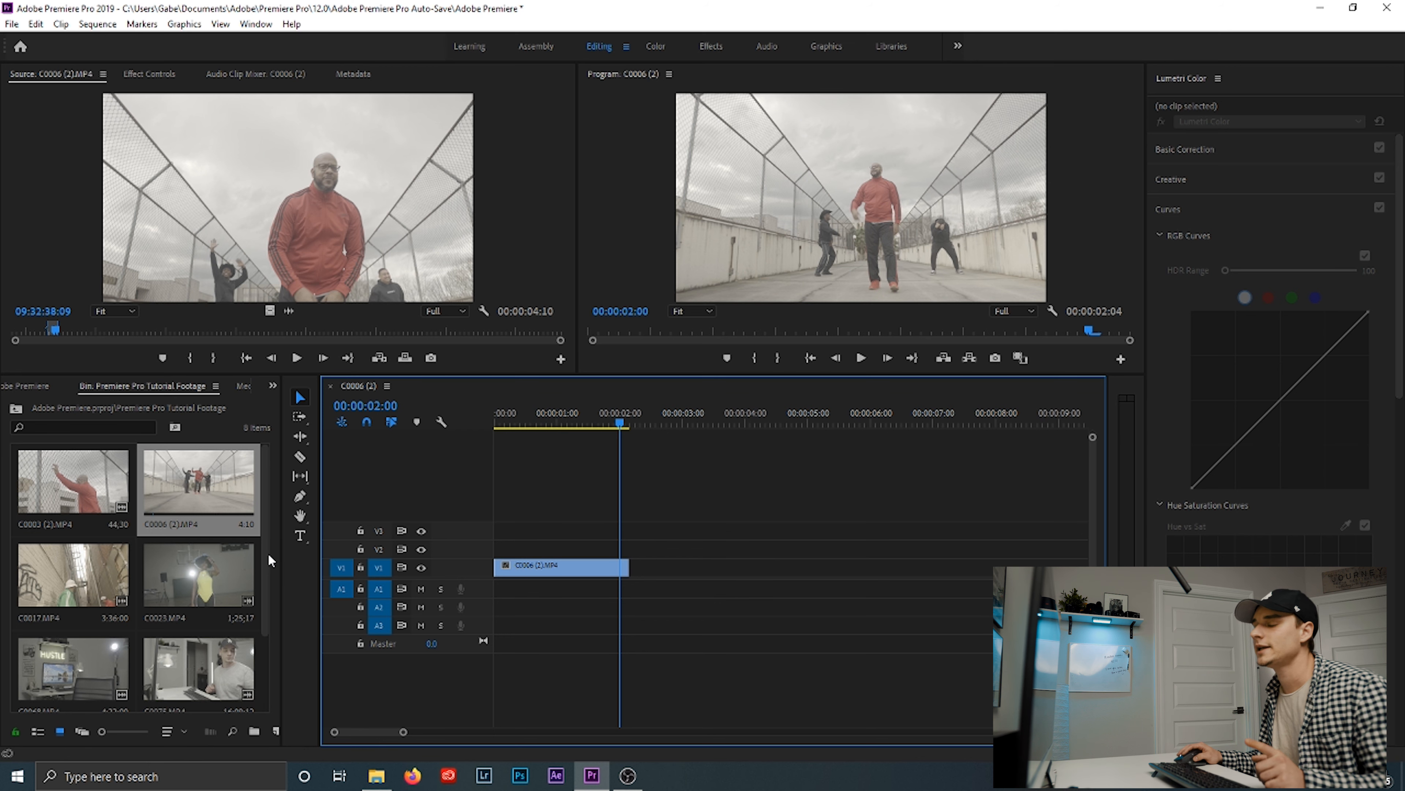
Load C0023.MP4 into the Source monitor and mark its In point at 10;07;24;01 and Out point at 10;07;25;19.
double_click(229, 578)
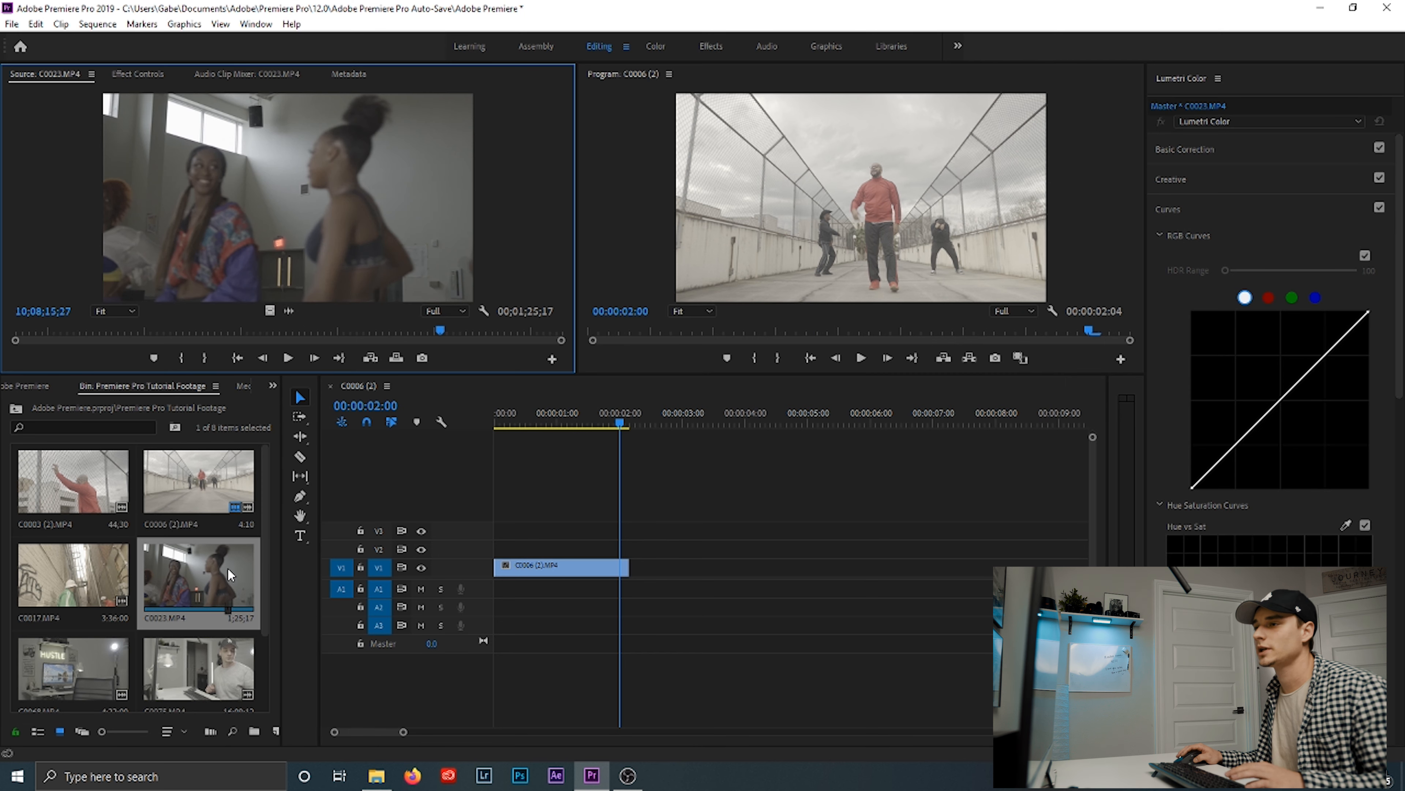
left_click_drag(176, 332, 107, 336)
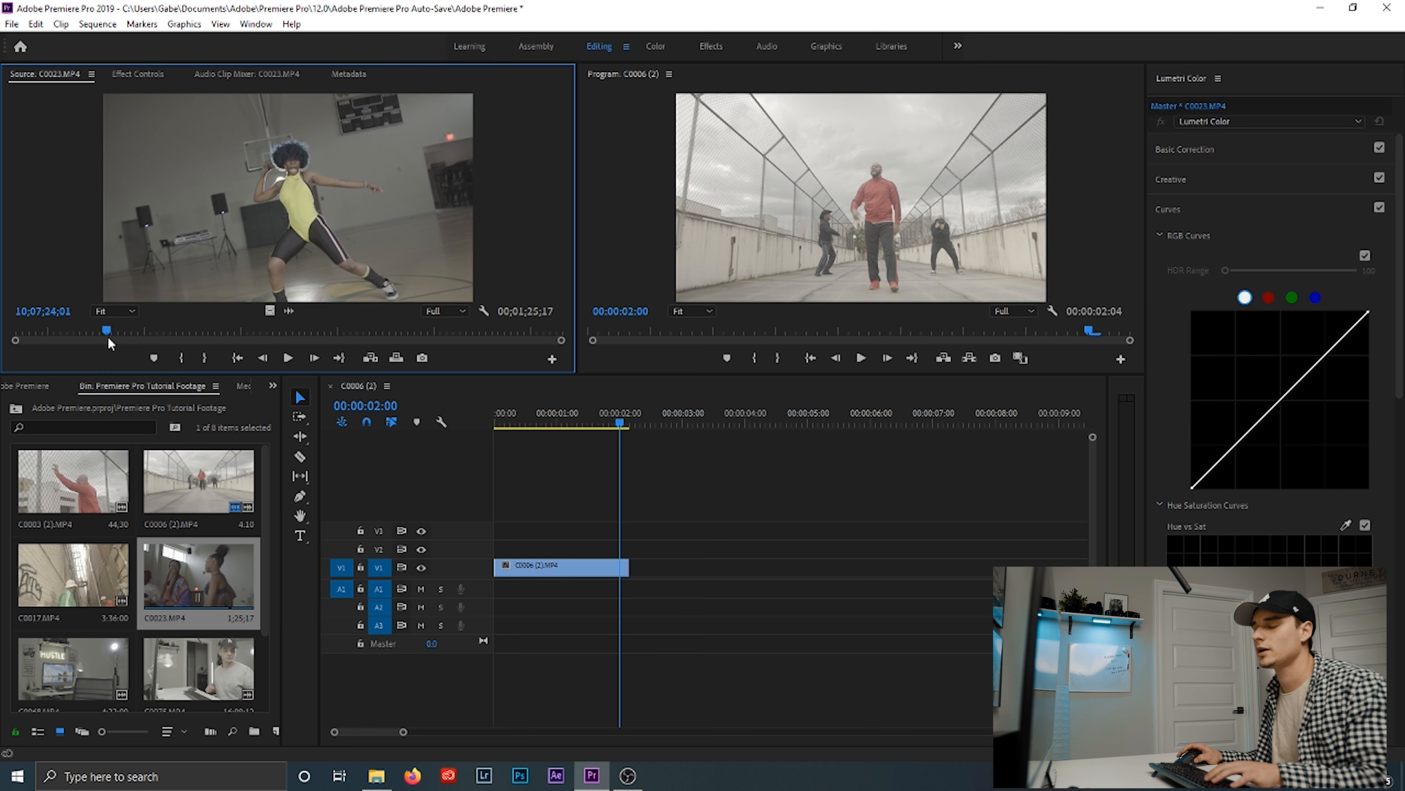
key("i")
left_click_drag(109, 335, 122, 339)
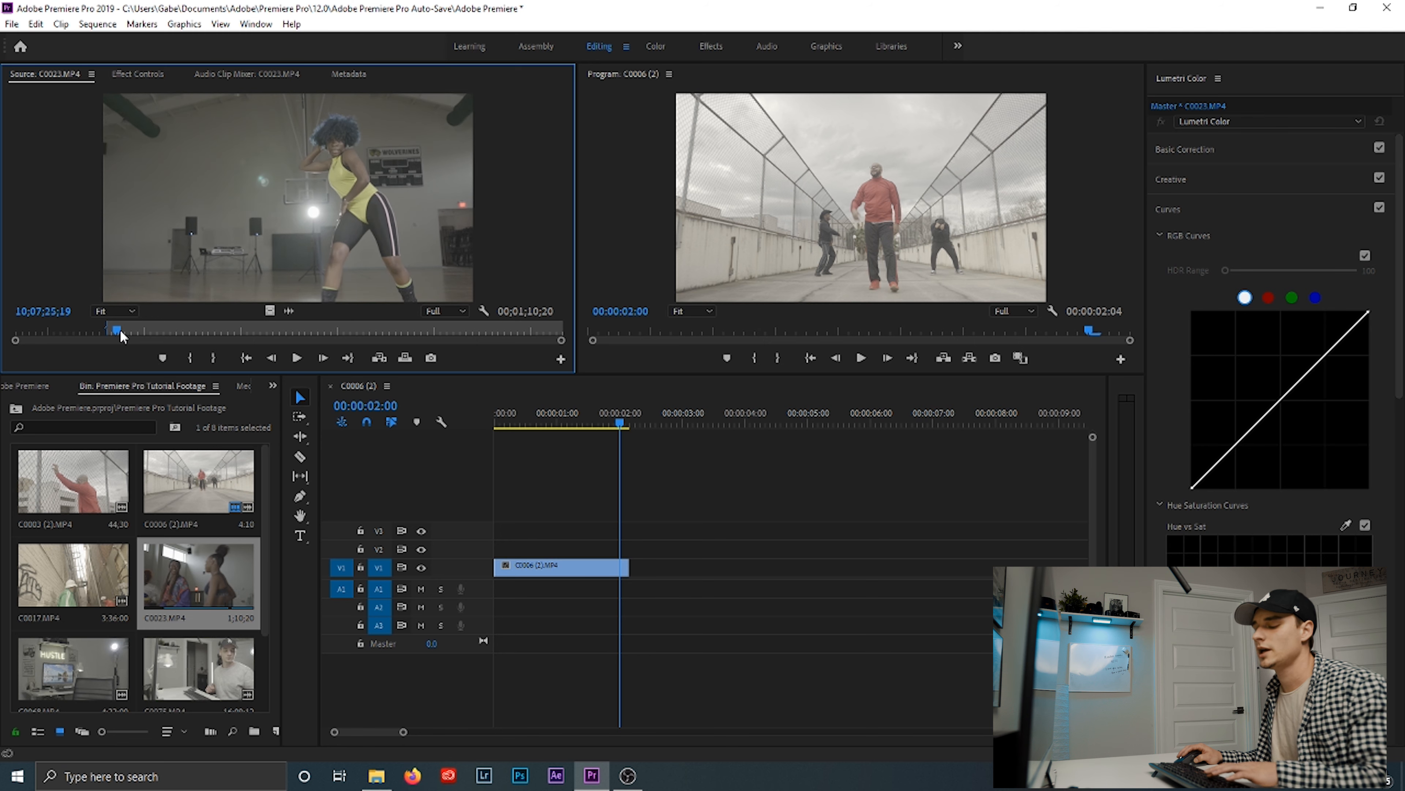
key("o")
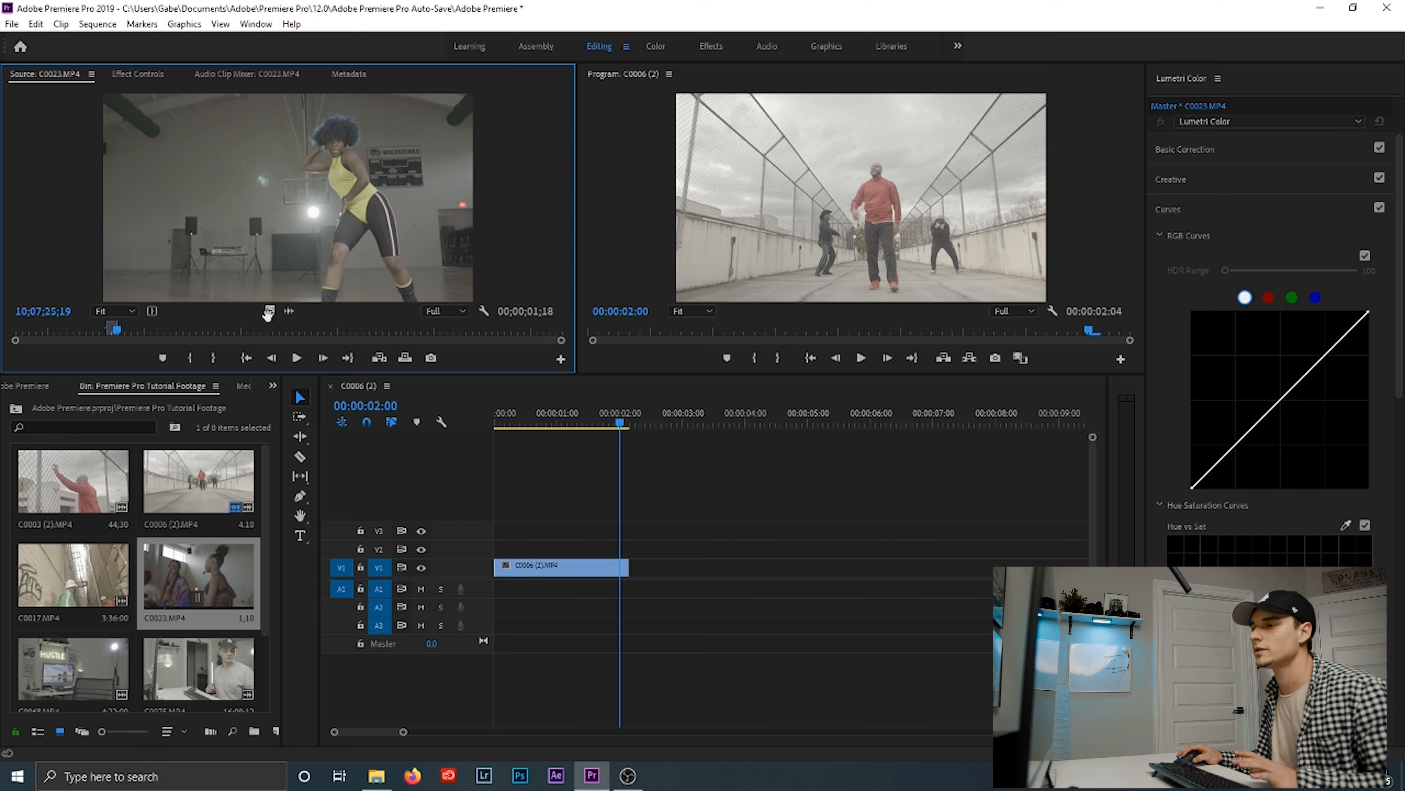
Add only the video of the marked C0023.MP4 range to V1 after C0006 (2).MP4 and check its framing.
left_click_drag(269, 311, 639, 561)
key("space")
left_click(617, 415)
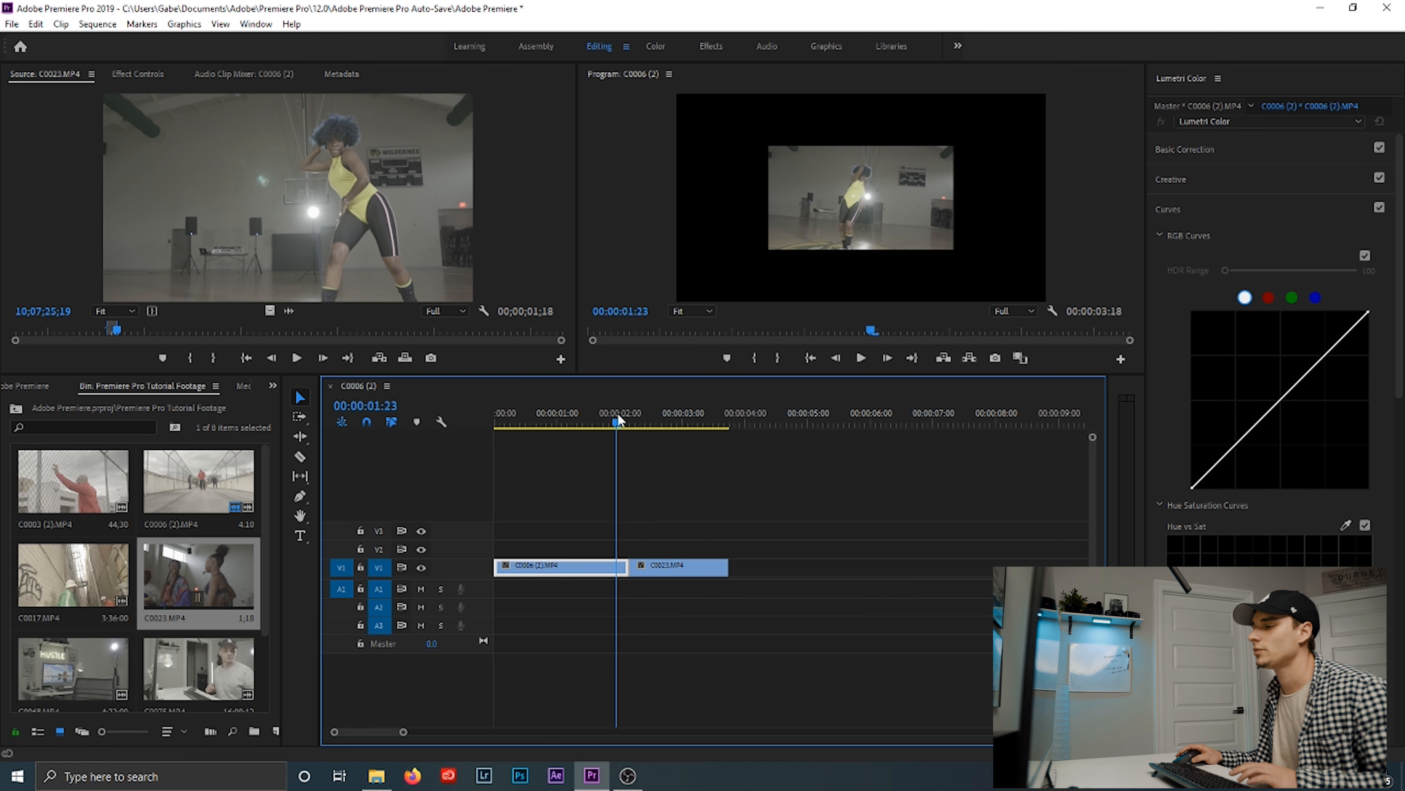
left_click_drag(622, 421, 645, 421)
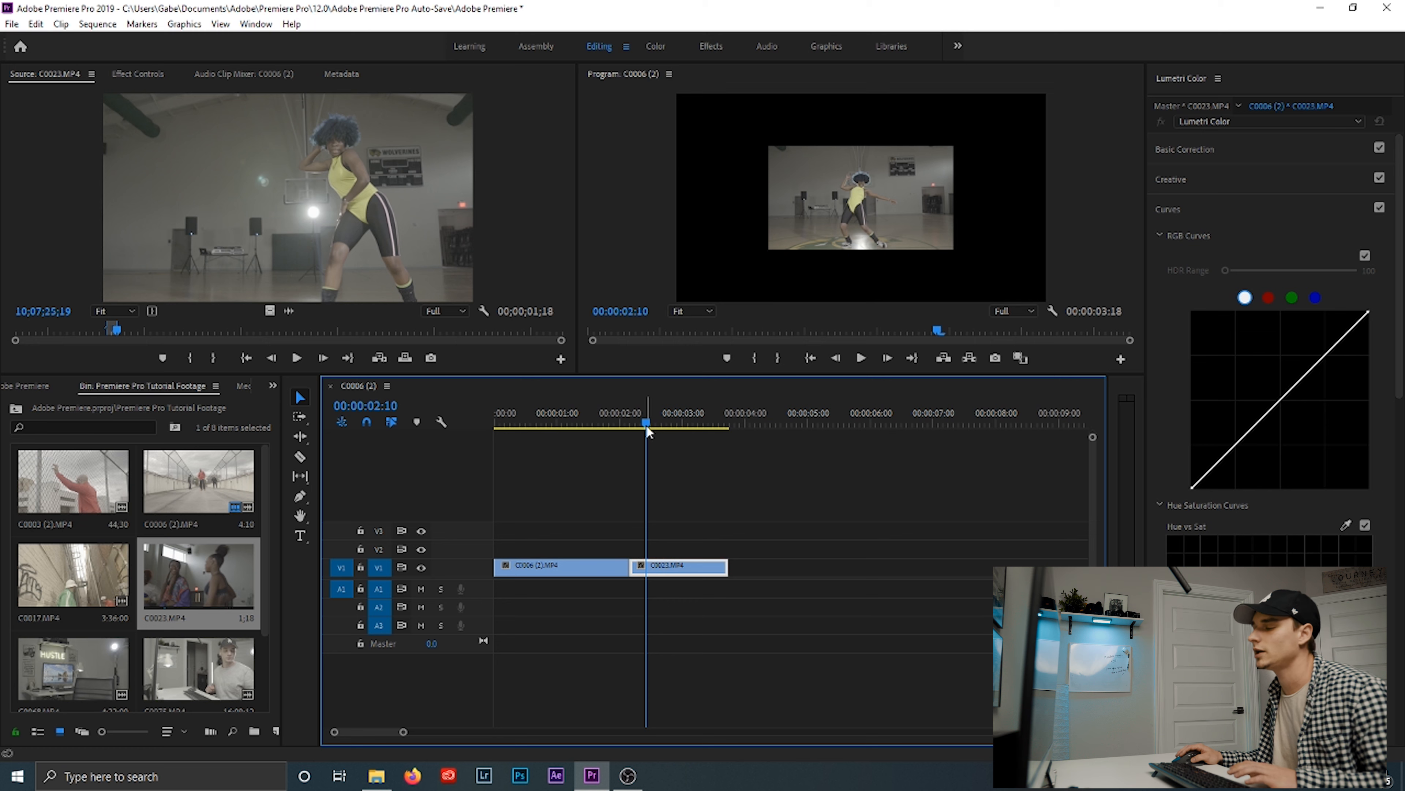
mouse_move(645, 427)
left_mouse_down()
mouse_move(616, 429)
mouse_move(635, 428)
left_mouse_up()
Scale the C0023.MP4 clip on the timeline to the sequence frame size.
left_click(684, 570)
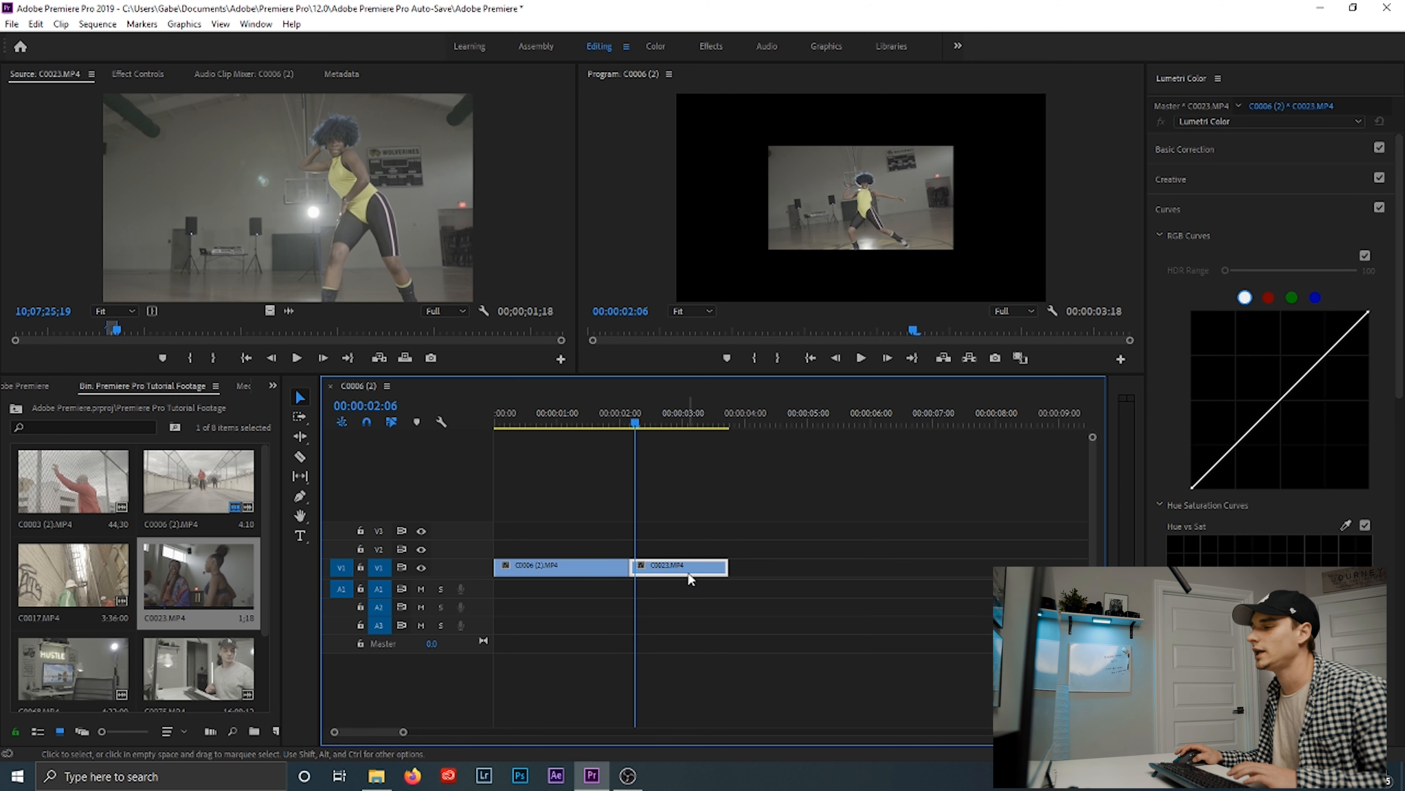
right_click(689, 575)
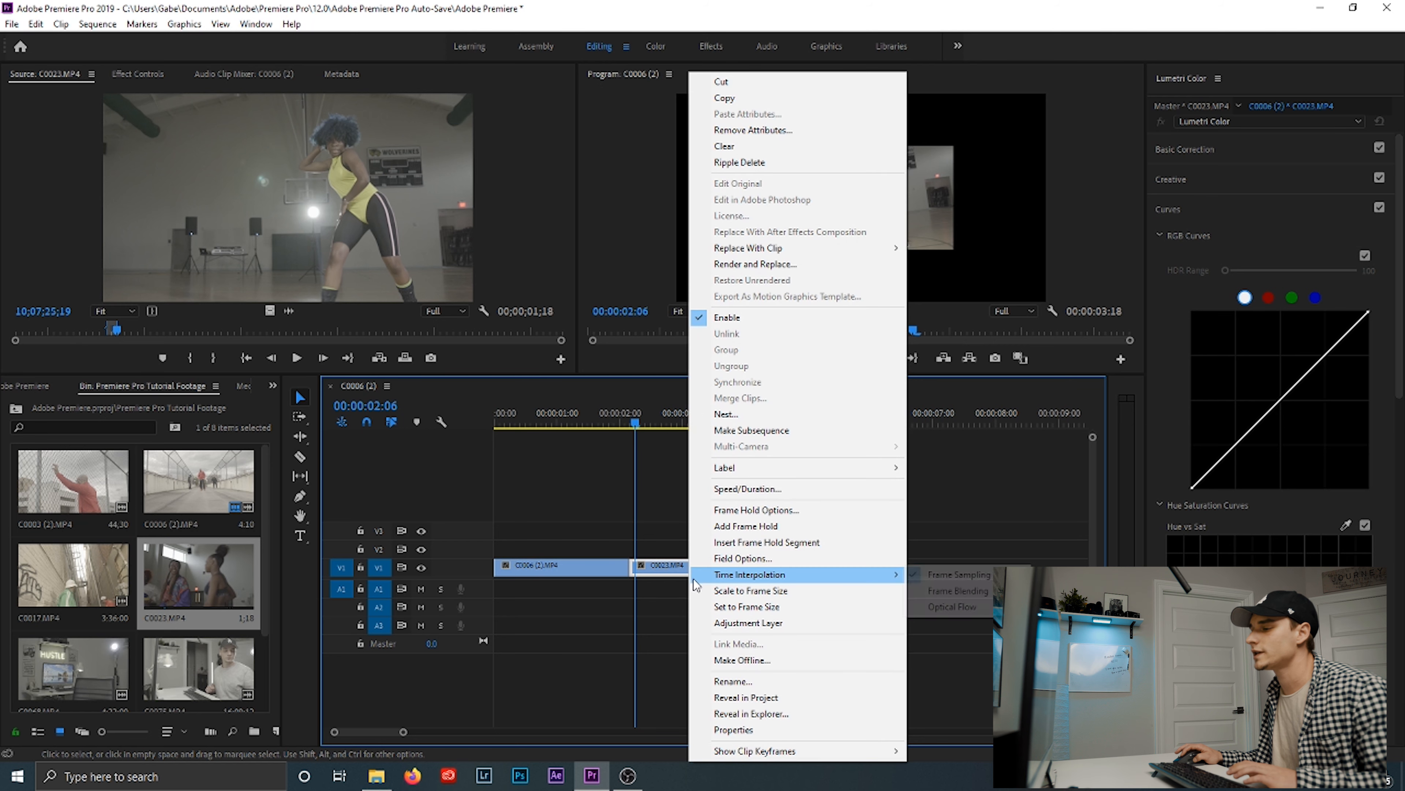
left_click(744, 595)
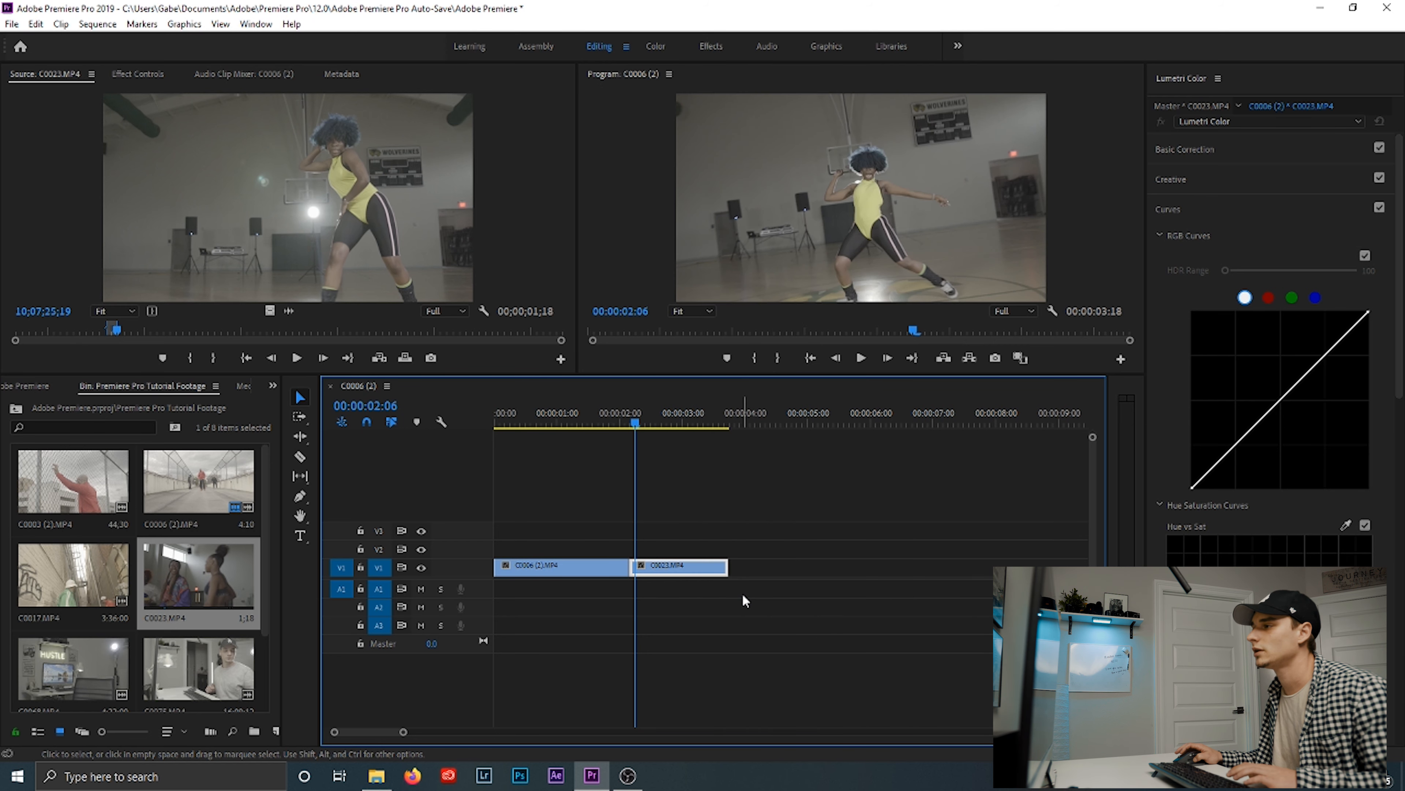
Play and scrub across the cut between C0006 (2).MP4 and C0023.MP4 to examine the transition.
left_click(623, 424)
left_click_drag(622, 423, 596, 425)
key("space")
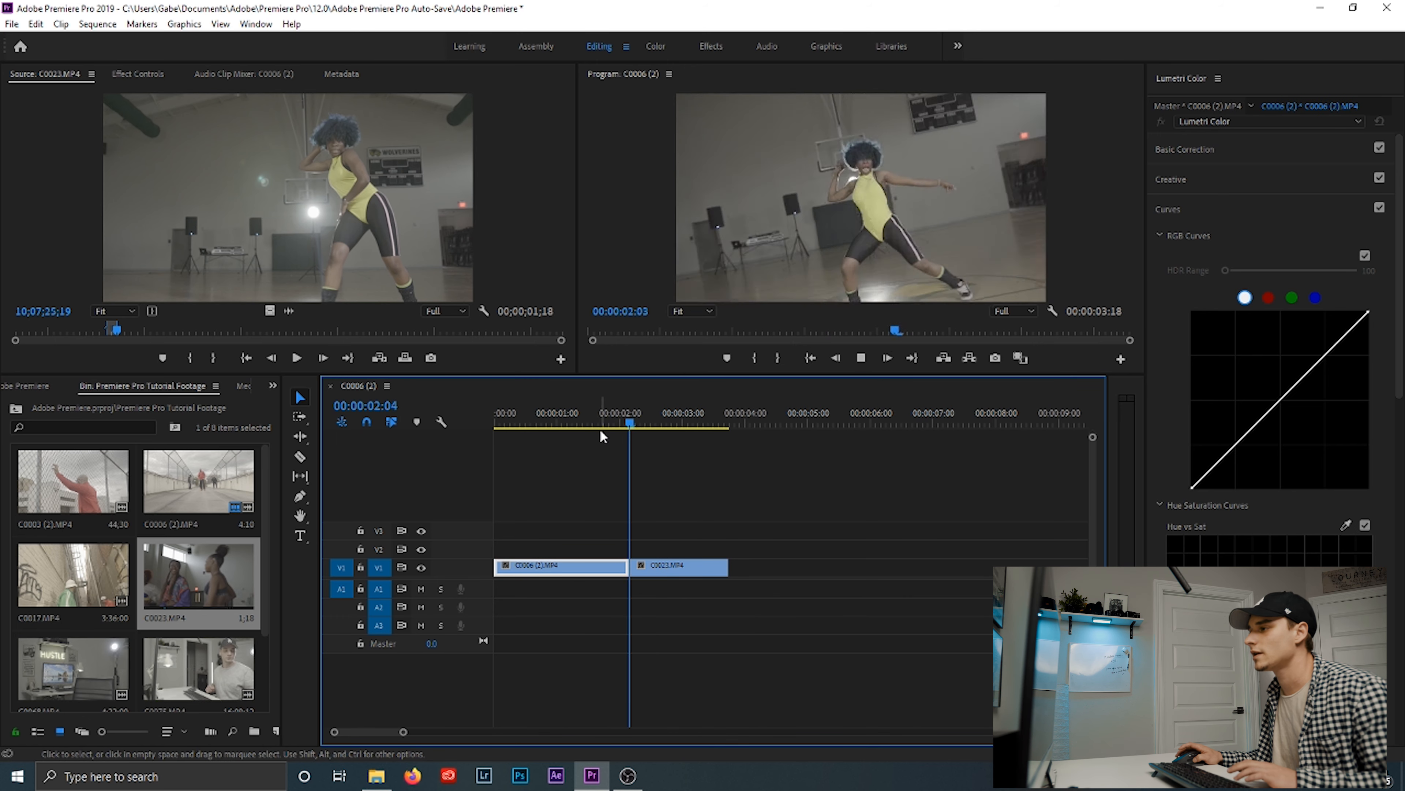
left_click(579, 425)
key("space")
key("space")
left_click(662, 424)
left_click_drag(636, 422, 623, 422)
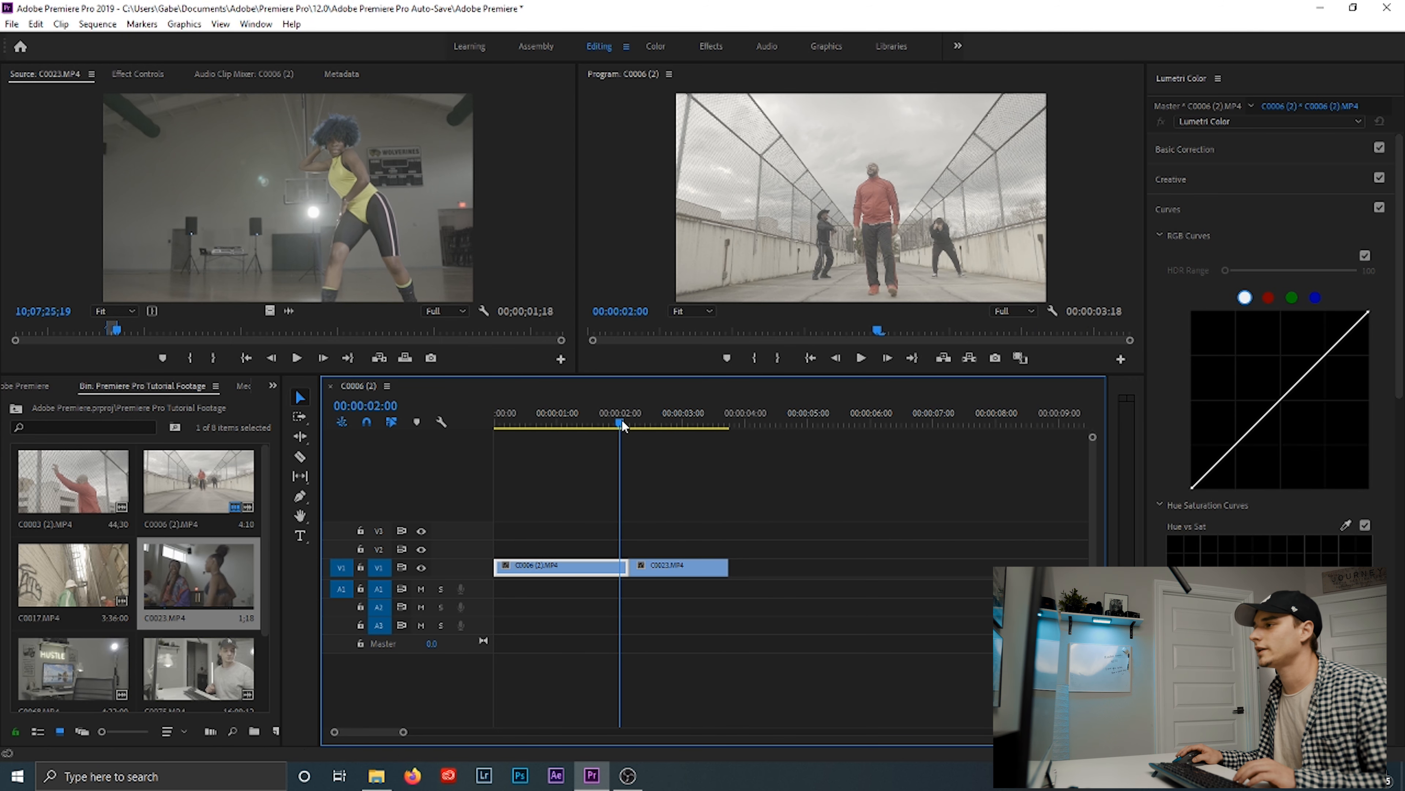
Delete the C0023.MP4 clip from track V1 after reviewing its motion.
key("space")
left_click(622, 422)
left_click_drag(622, 421, 664, 425)
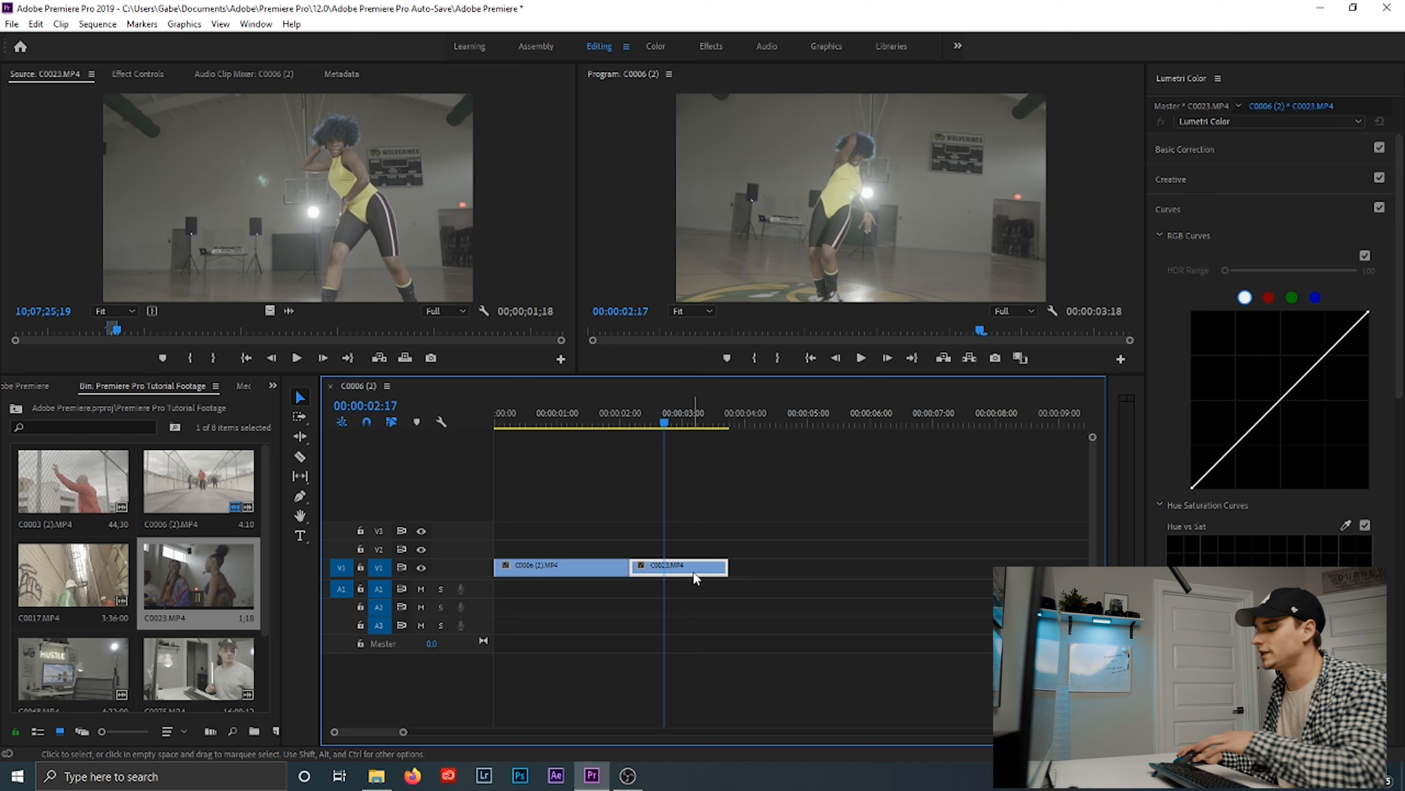
key("Delete")
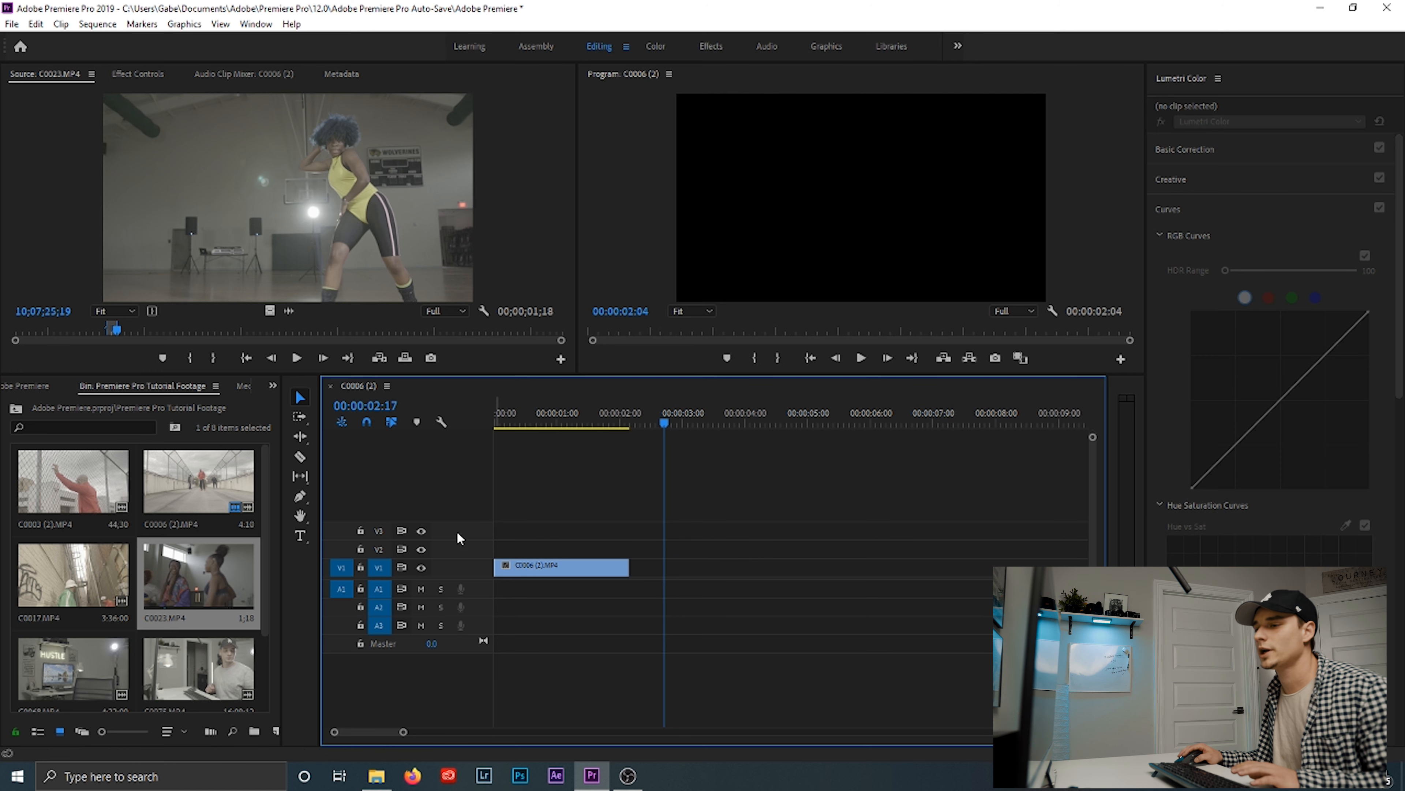
Interpret the C0023.MP4 bin footage with an assumed frame rate instead of the file's own, and preview it in the Source monitor.
right_click(212, 584)
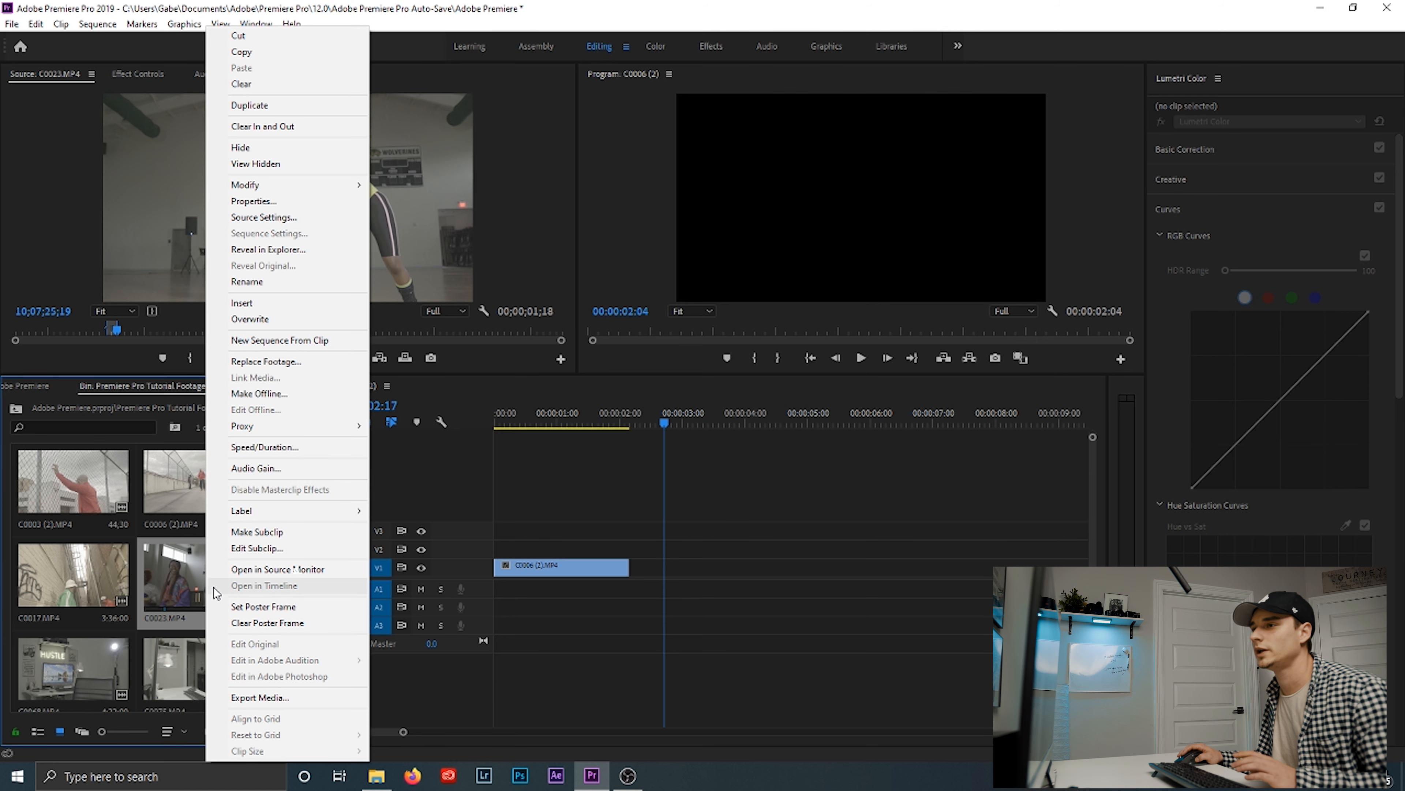
mouse_move(289, 188)
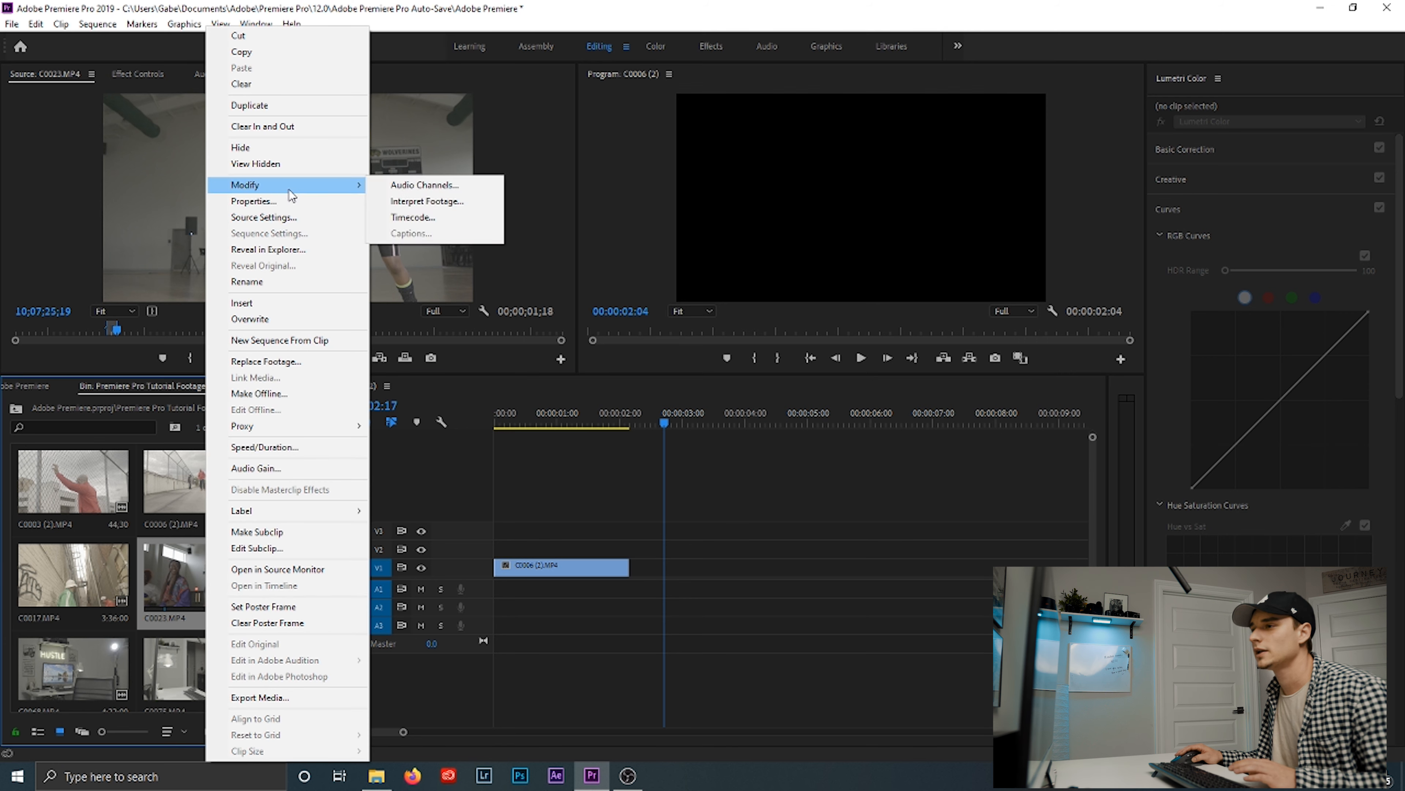
left_click(440, 200)
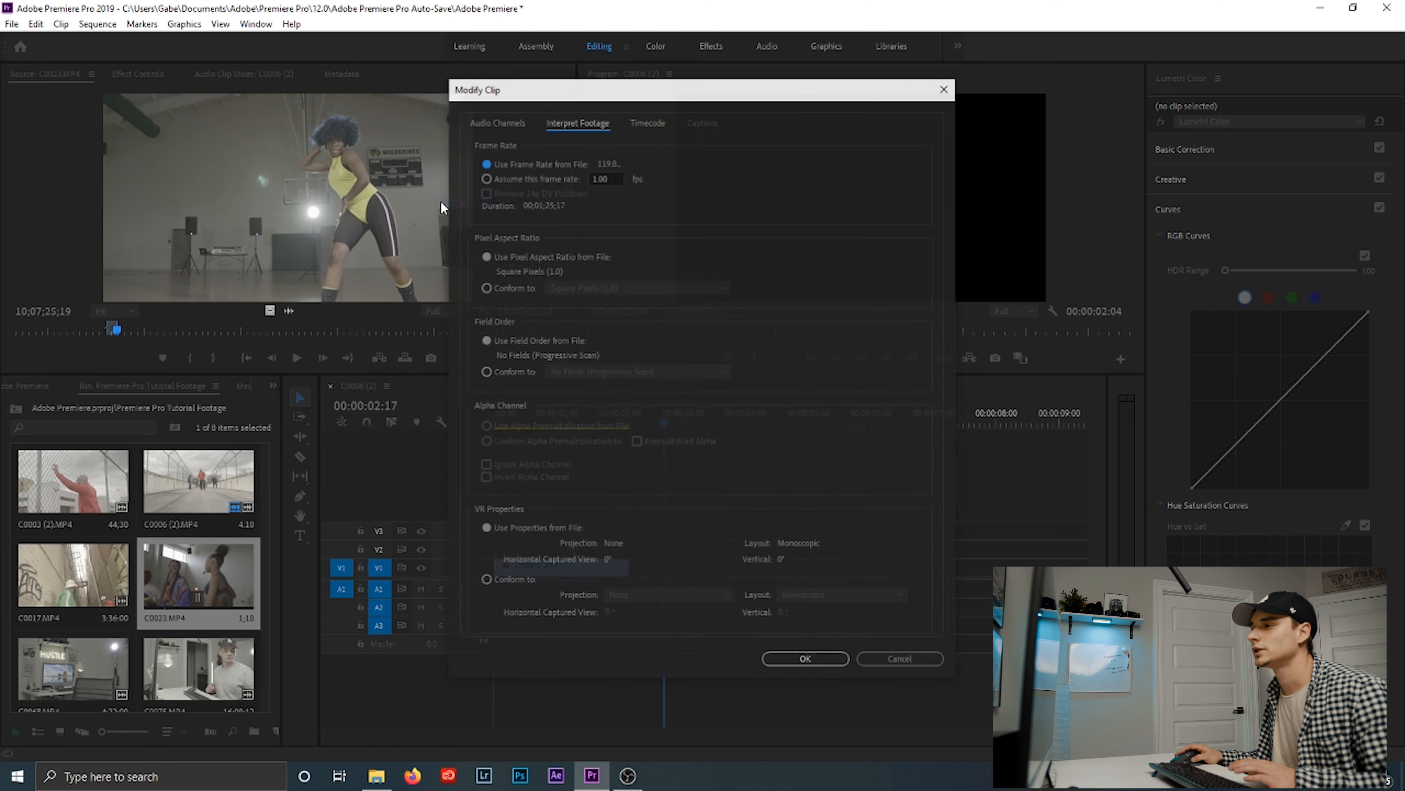
left_click(518, 176)
type("2")
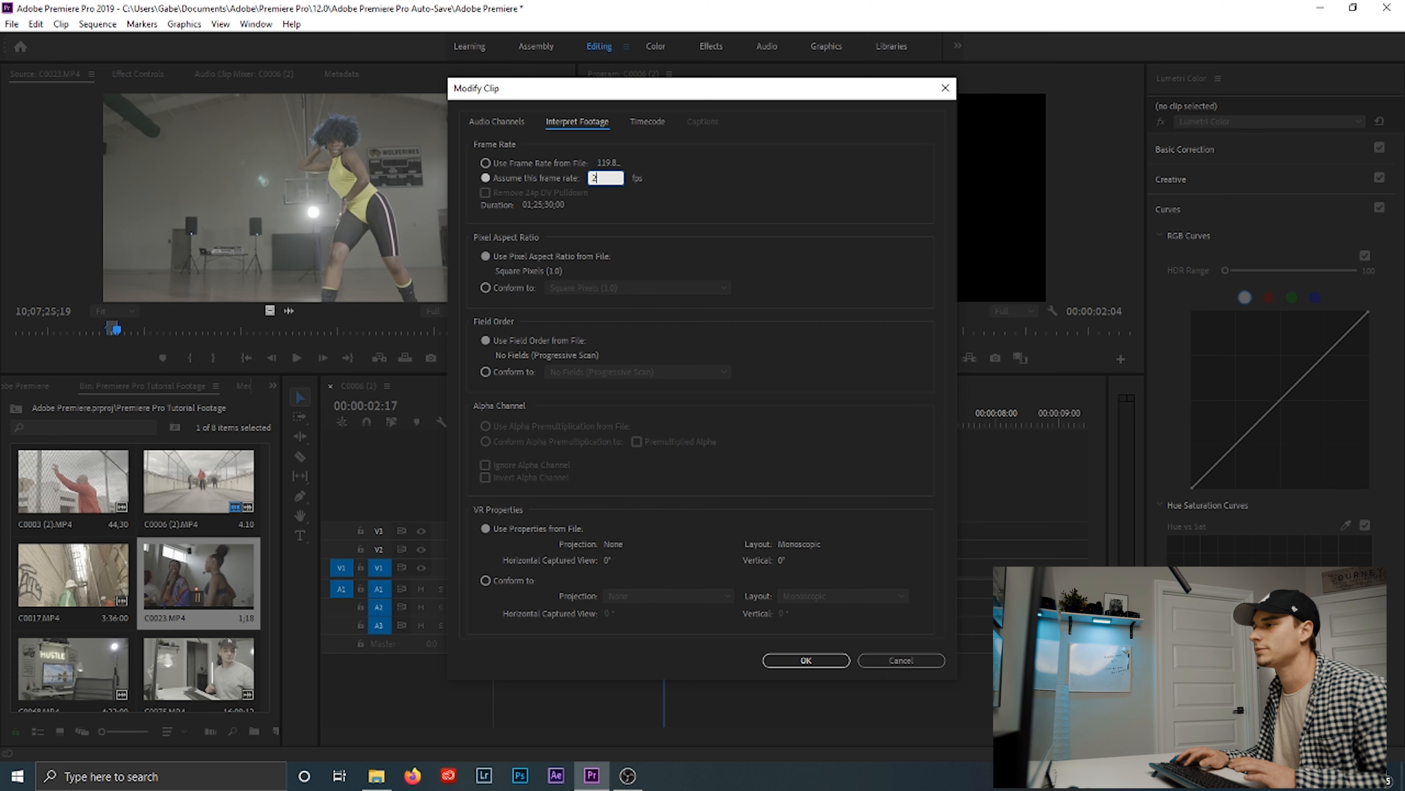
type(":04")
key("Return")
left_click(289, 357)
left_click(288, 359)
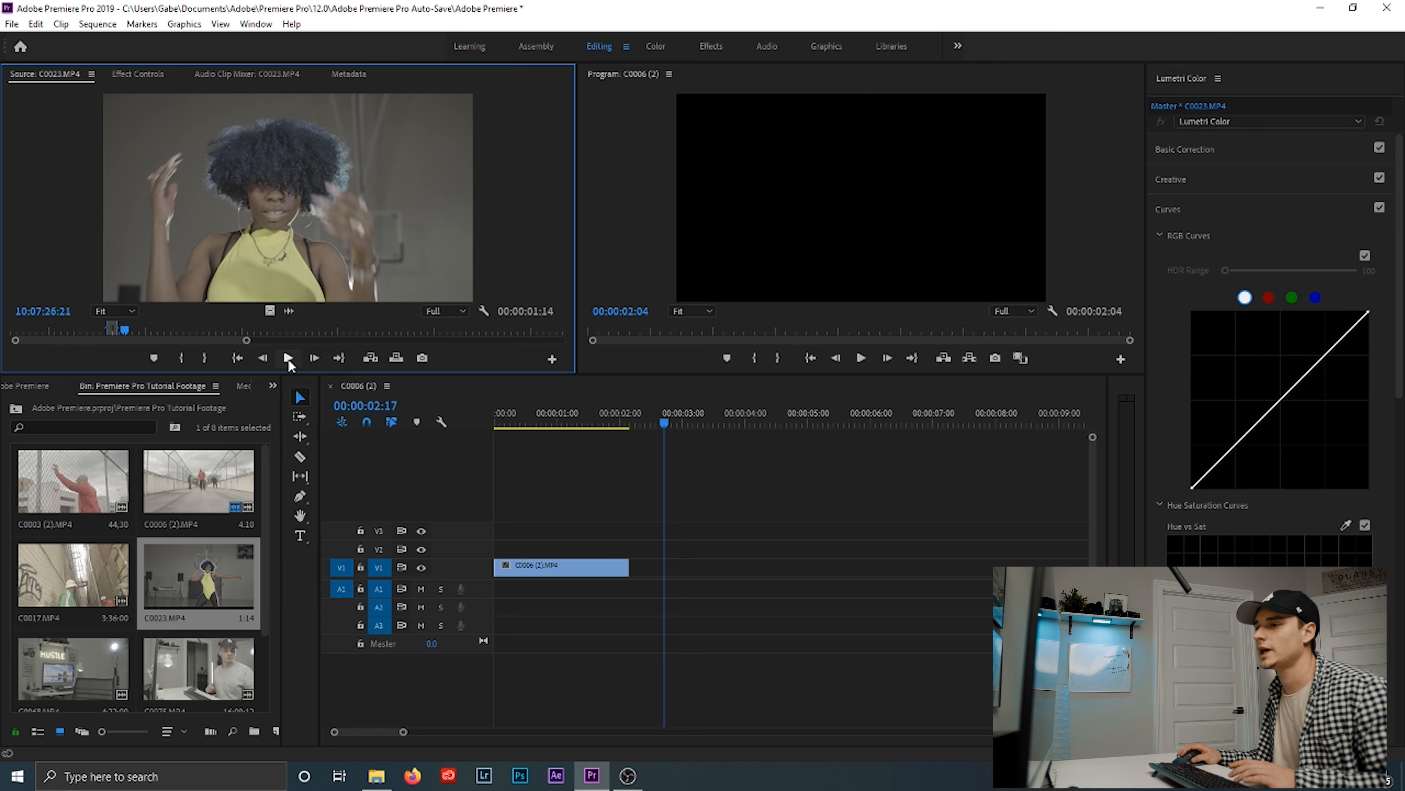
Place the video of the reinterpreted C0023.MP4 directly after C0006 (2).MP4 on V1 and scale it to frame size.
left_click_drag(269, 311, 632, 565)
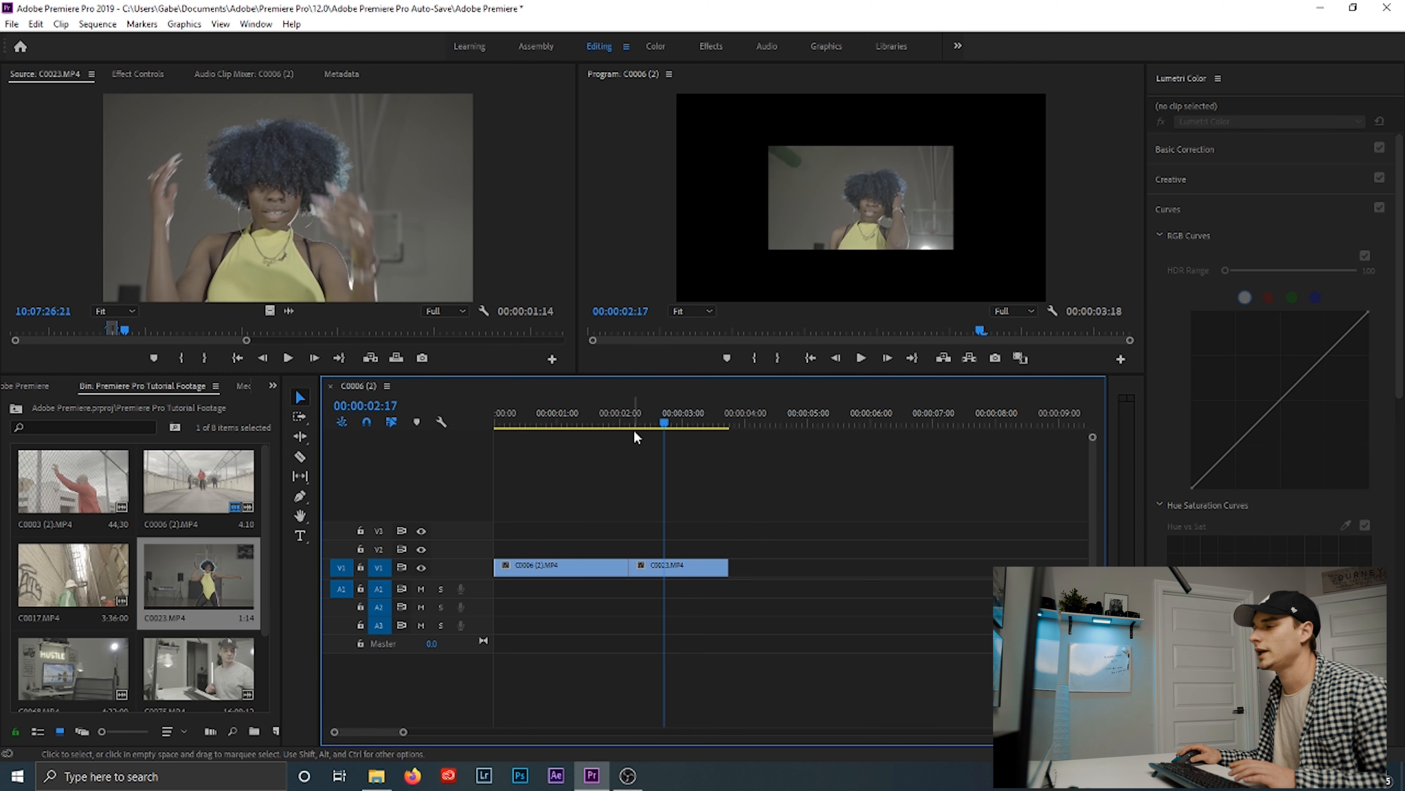
left_click(676, 567)
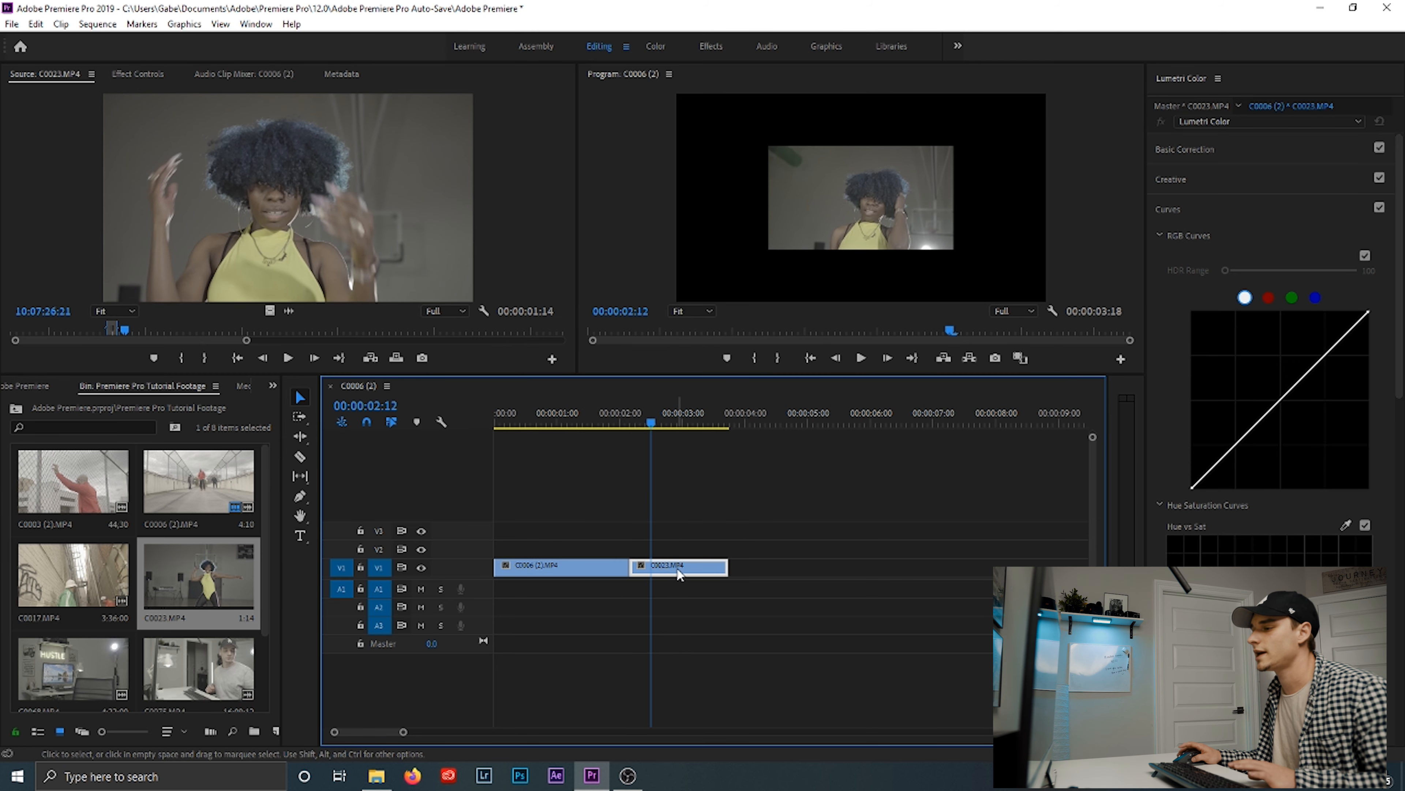
right_click(678, 572)
left_click(697, 590)
Play the sequence from the end of the first clip into C0023.MP4 to check the slowed motion.
key("space")
left_click(598, 422)
key("space")
key("space")
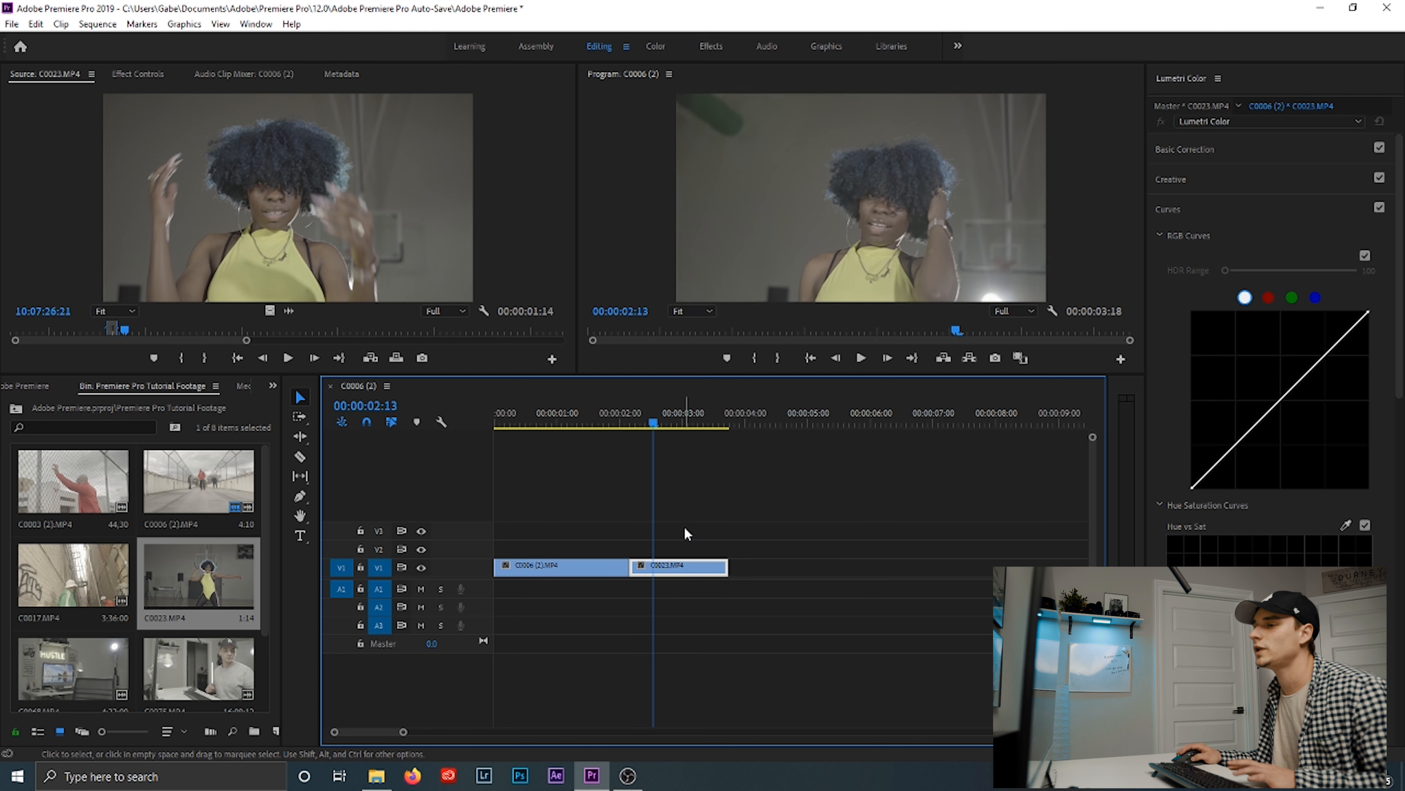
Show the full C0023.MP4 range in the Source monitor and mark In at 10:08:16:02 and Out at 10:08:20:02.
left_click_drag(250, 339, 727, 355)
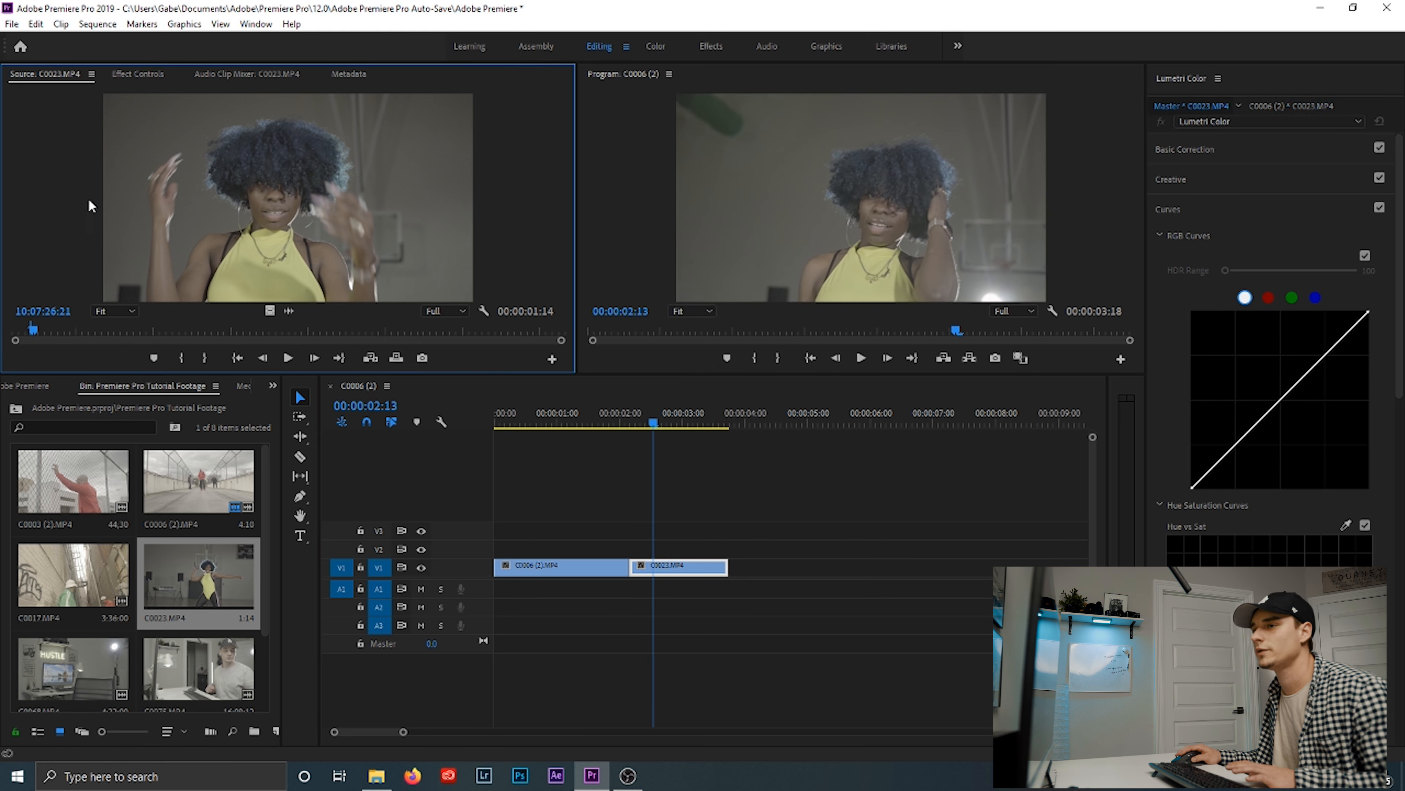
left_click(87, 327)
left_click_drag(89, 329, 98, 328)
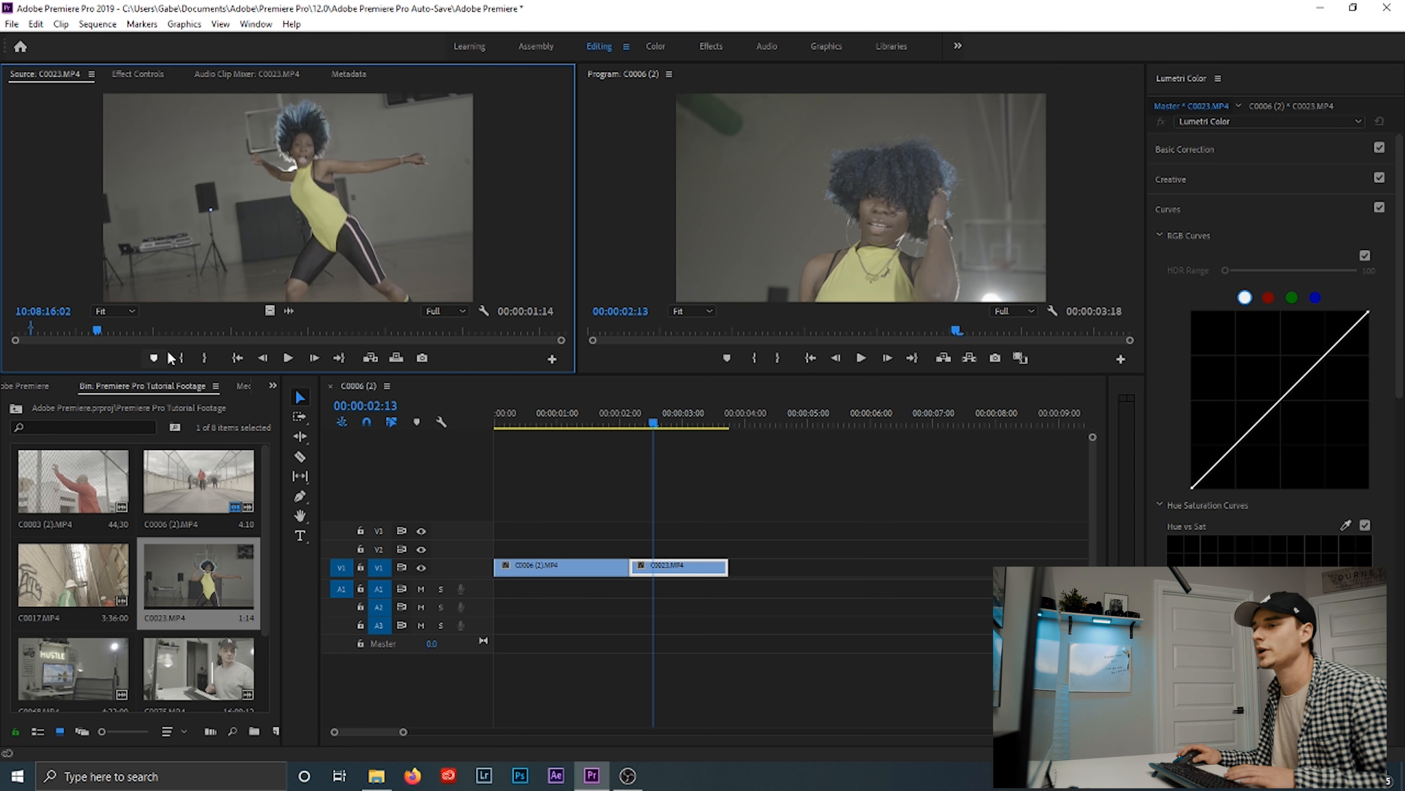
left_click(182, 358)
key("space")
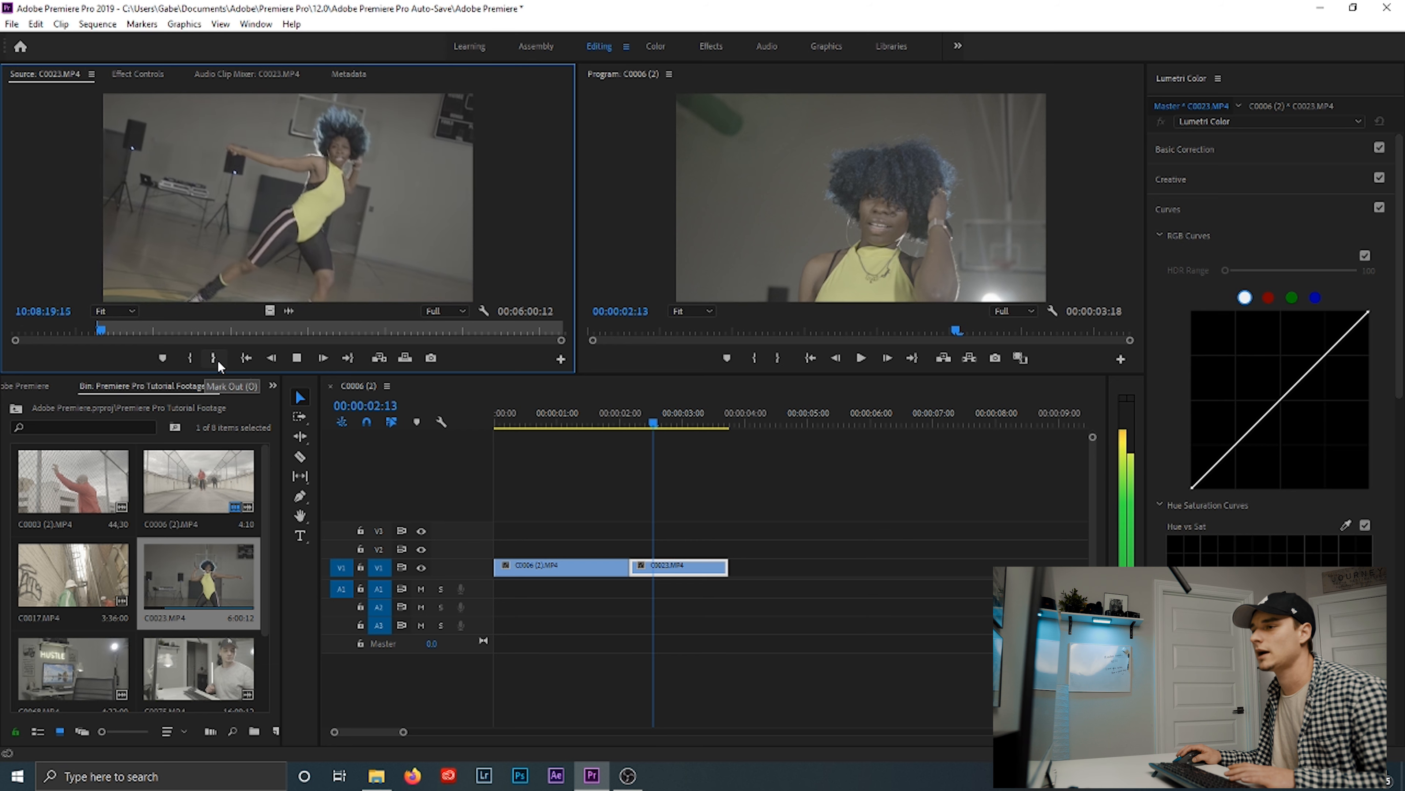
left_click(217, 360)
Place the newly marked C0023.MP4 video on V2 at the end of the first clip, scale it to frame size and play it.
left_click_drag(269, 311, 712, 556)
right_click(711, 554)
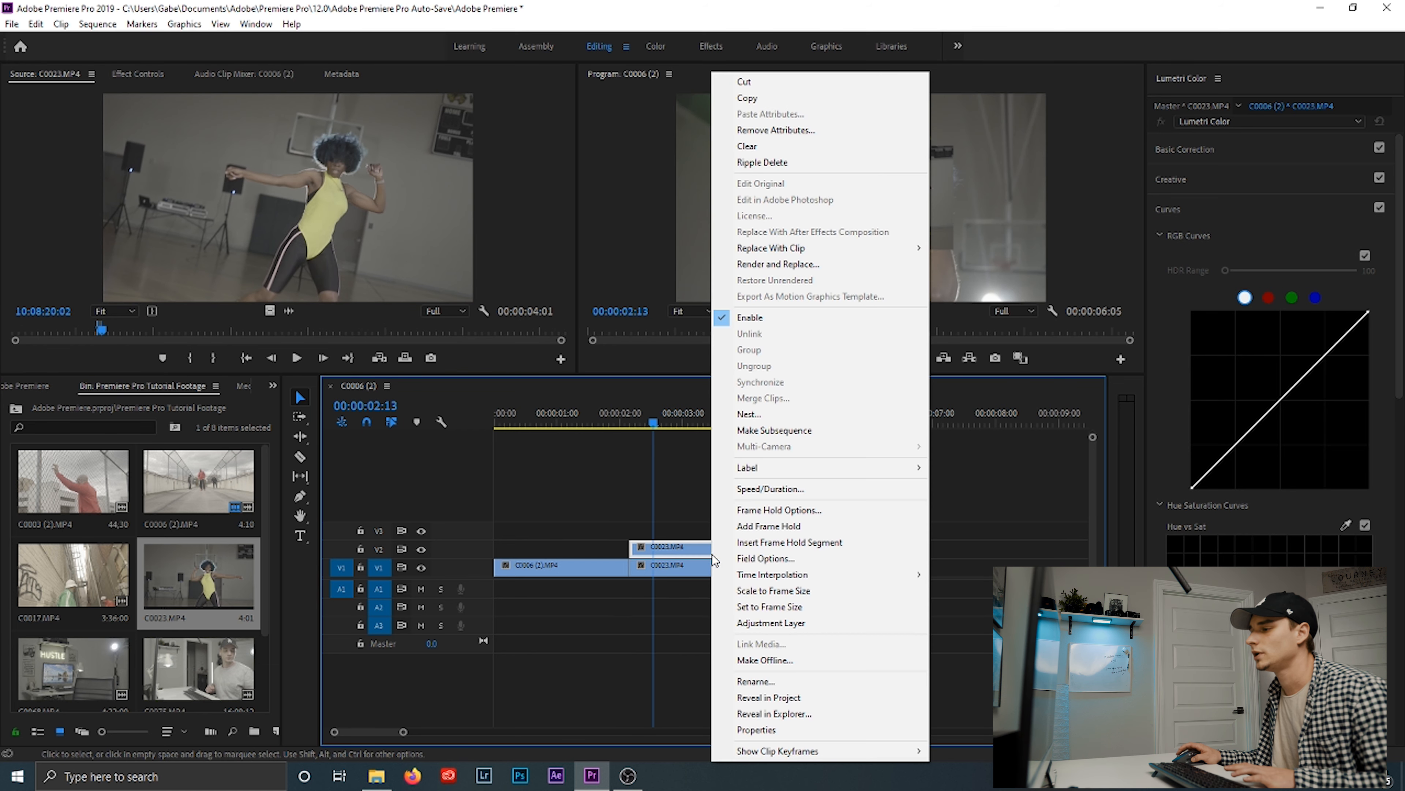
left_click(732, 591)
key("space")
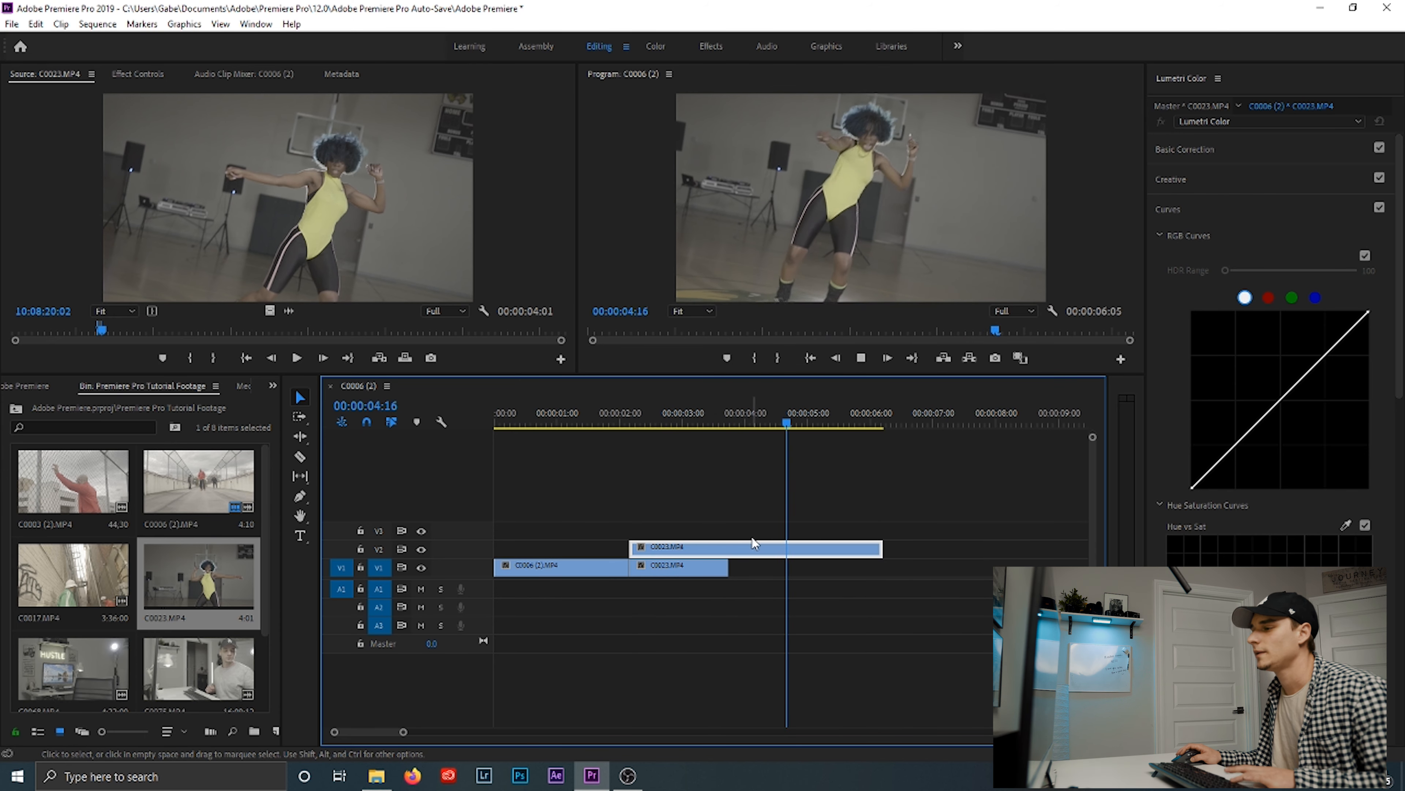
Move the new C0023.MP4 clip from V2 down to V1, overwriting the earlier one, and play across the cut.
left_click(657, 415)
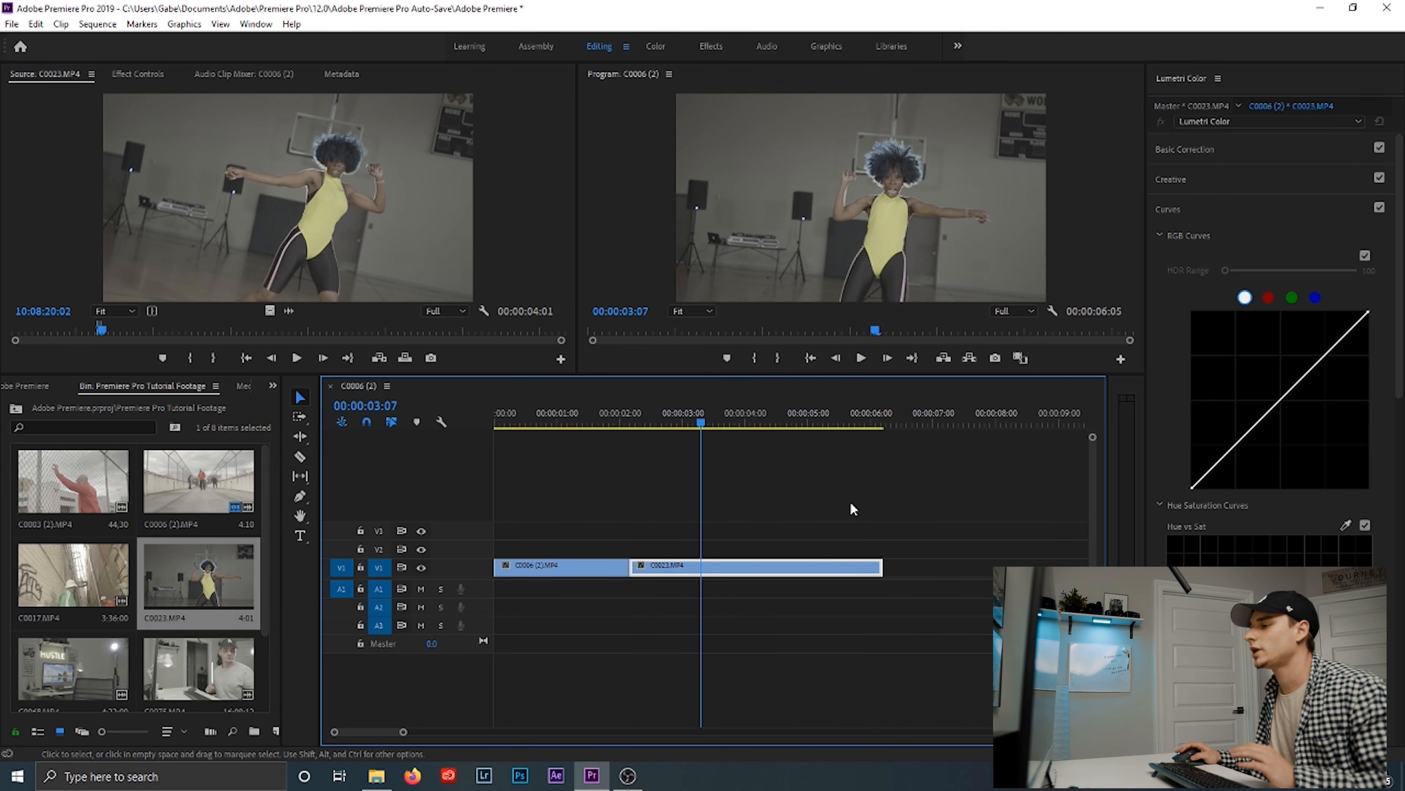
left_click_drag(669, 411, 608, 440)
key("space")
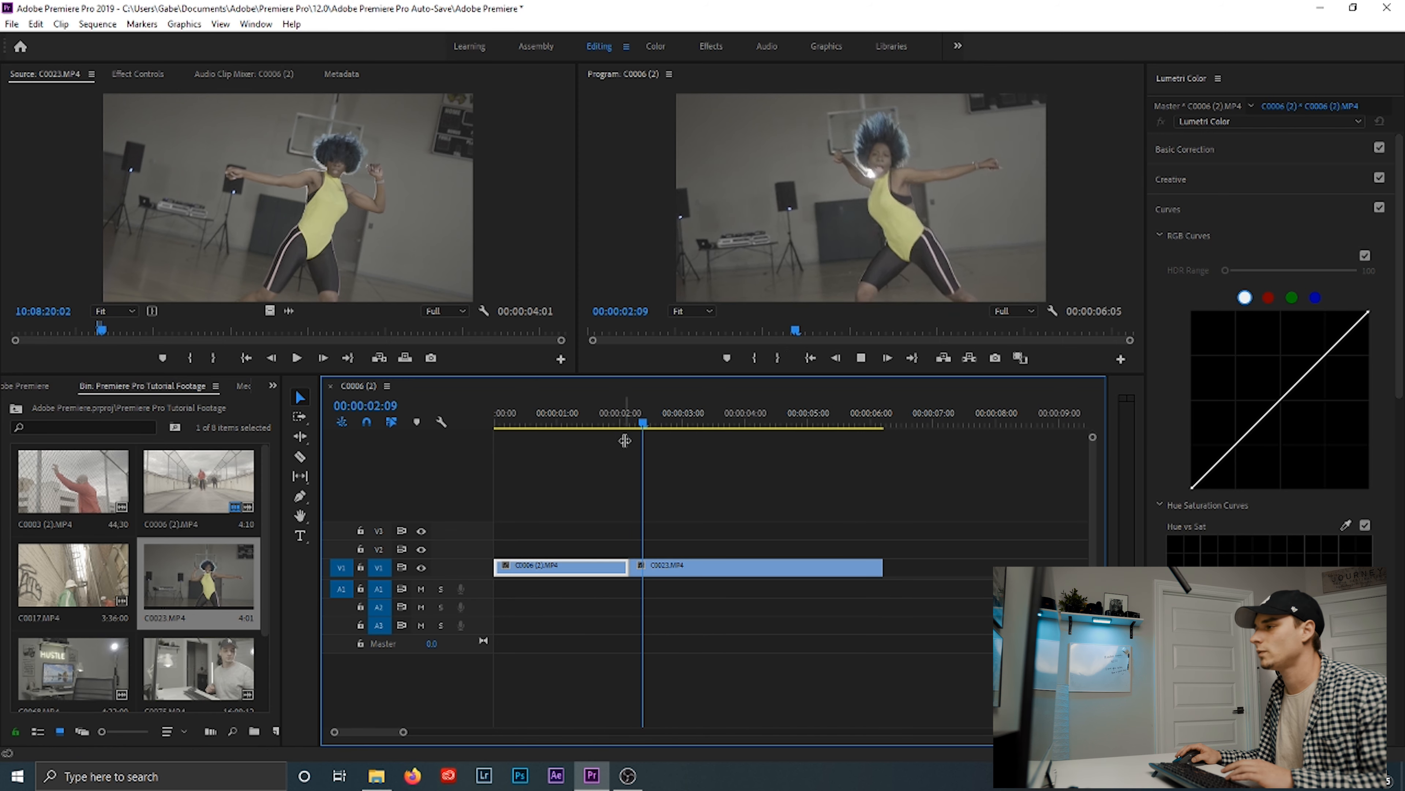
Trim the end of C0023.MP4 on V1 back to about 00:00:03:21 and scrub across the cut.
left_click_drag(883, 567, 736, 567)
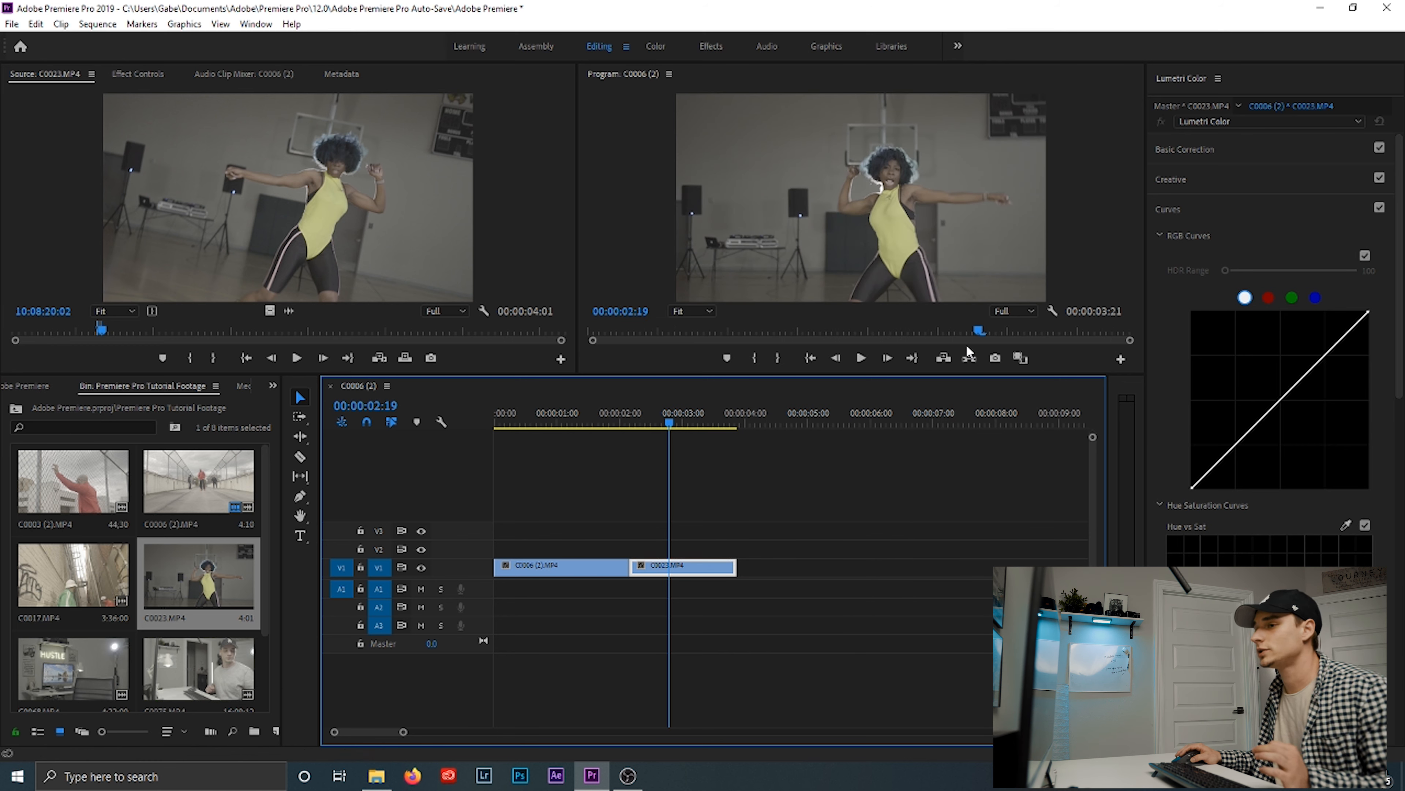
left_click_drag(630, 422, 622, 425)
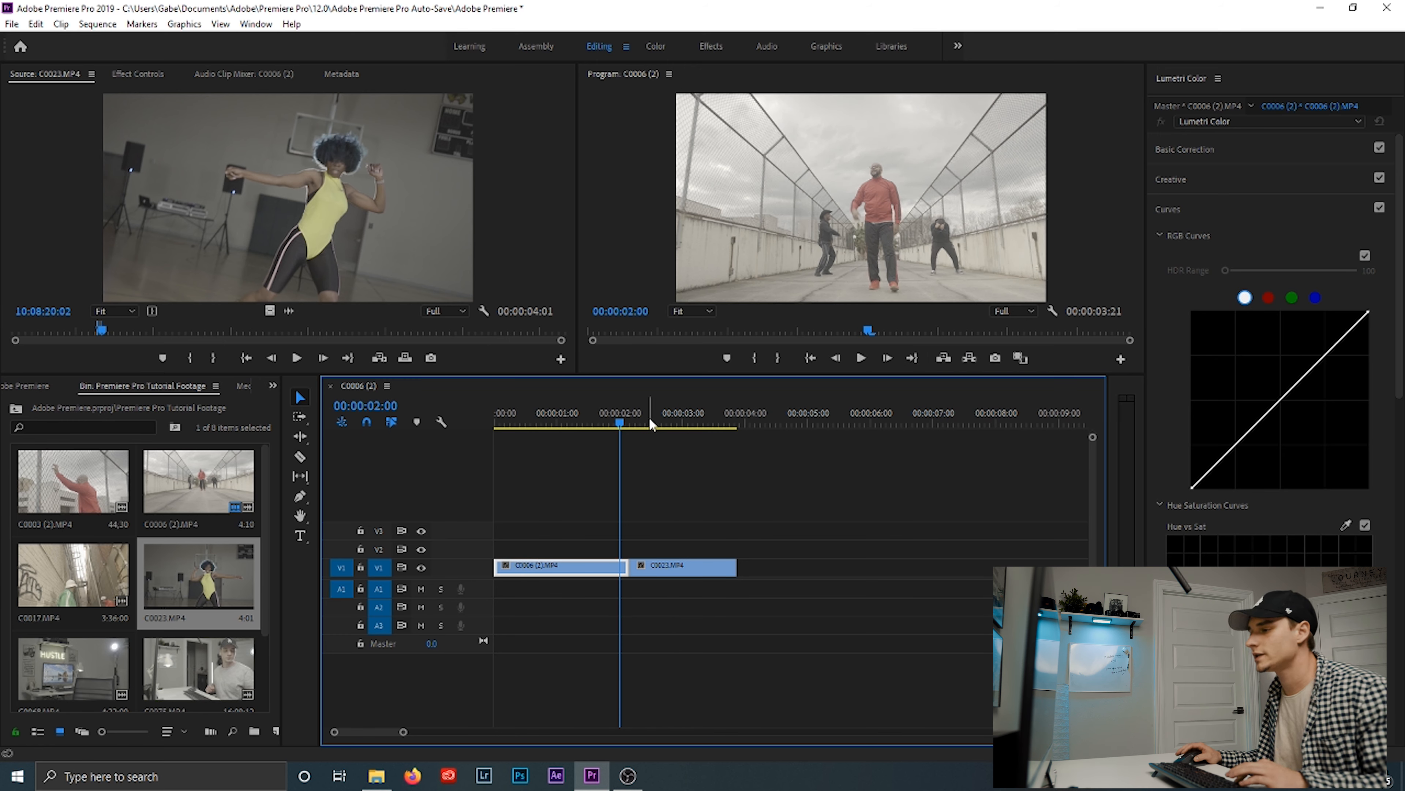
left_click(671, 422)
mouse_move(635, 415)
left_mouse_down()
mouse_move(618, 421)
mouse_move(635, 425)
left_mouse_up()
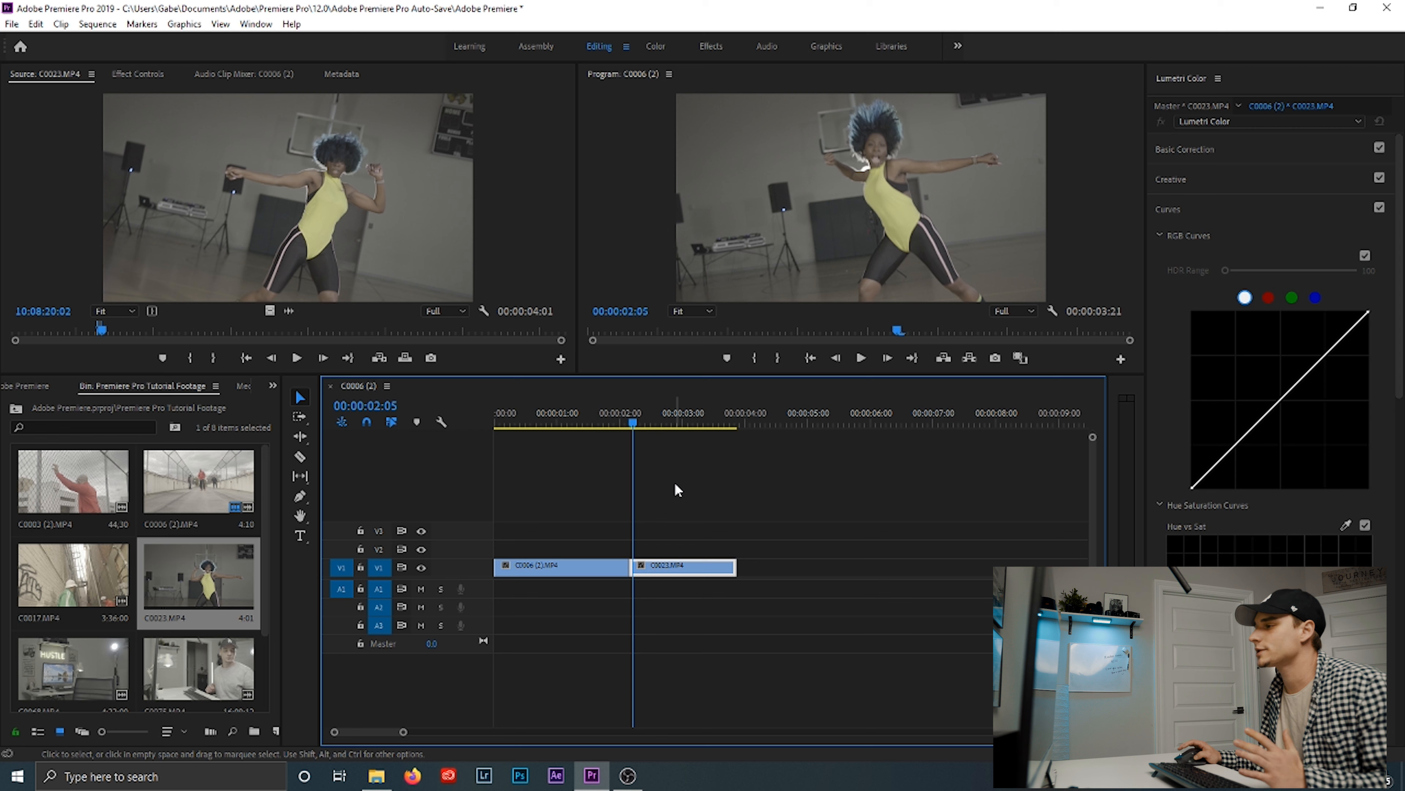
Set the Program monitor playback resolution to 1/8 and start playback.
left_click(1014, 312)
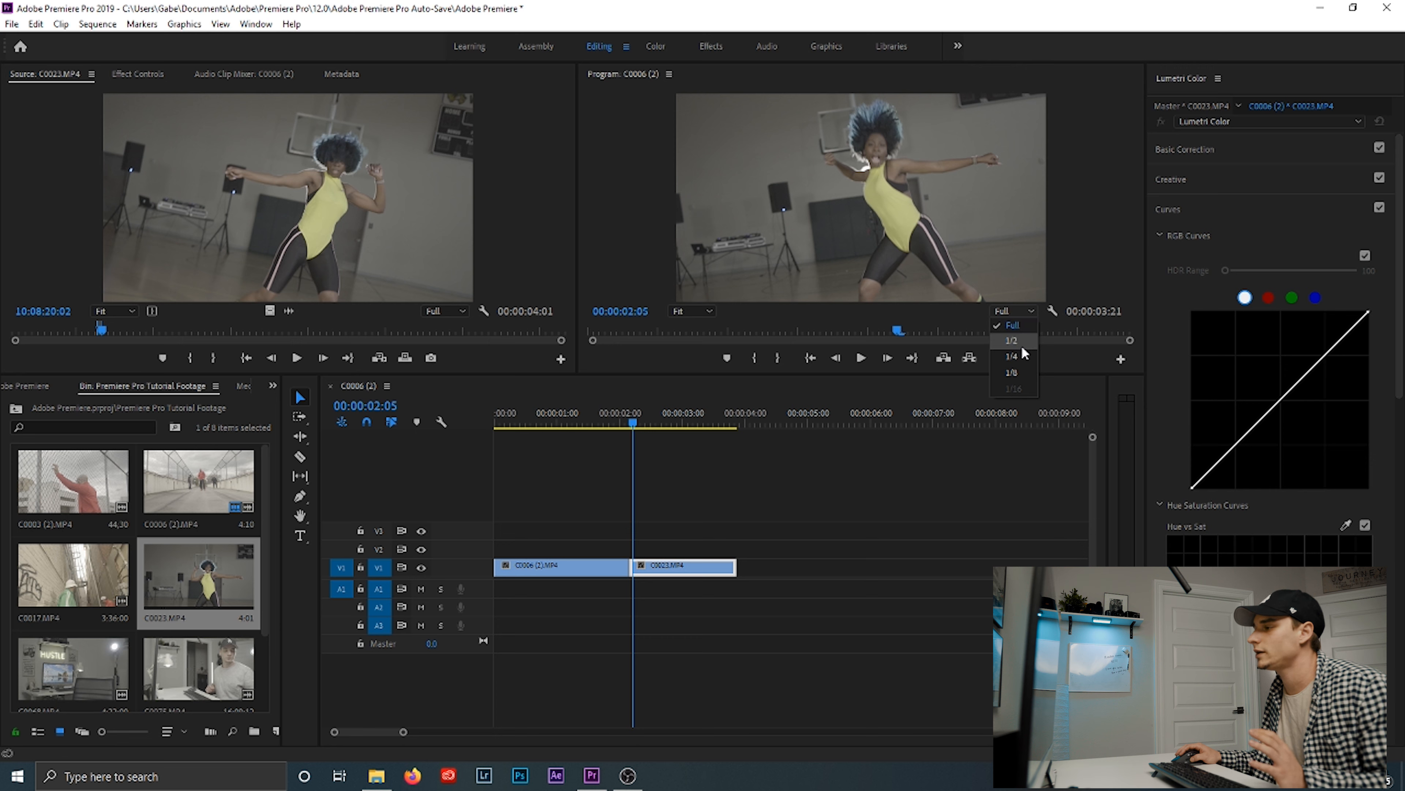
left_click(1030, 372)
key("space")
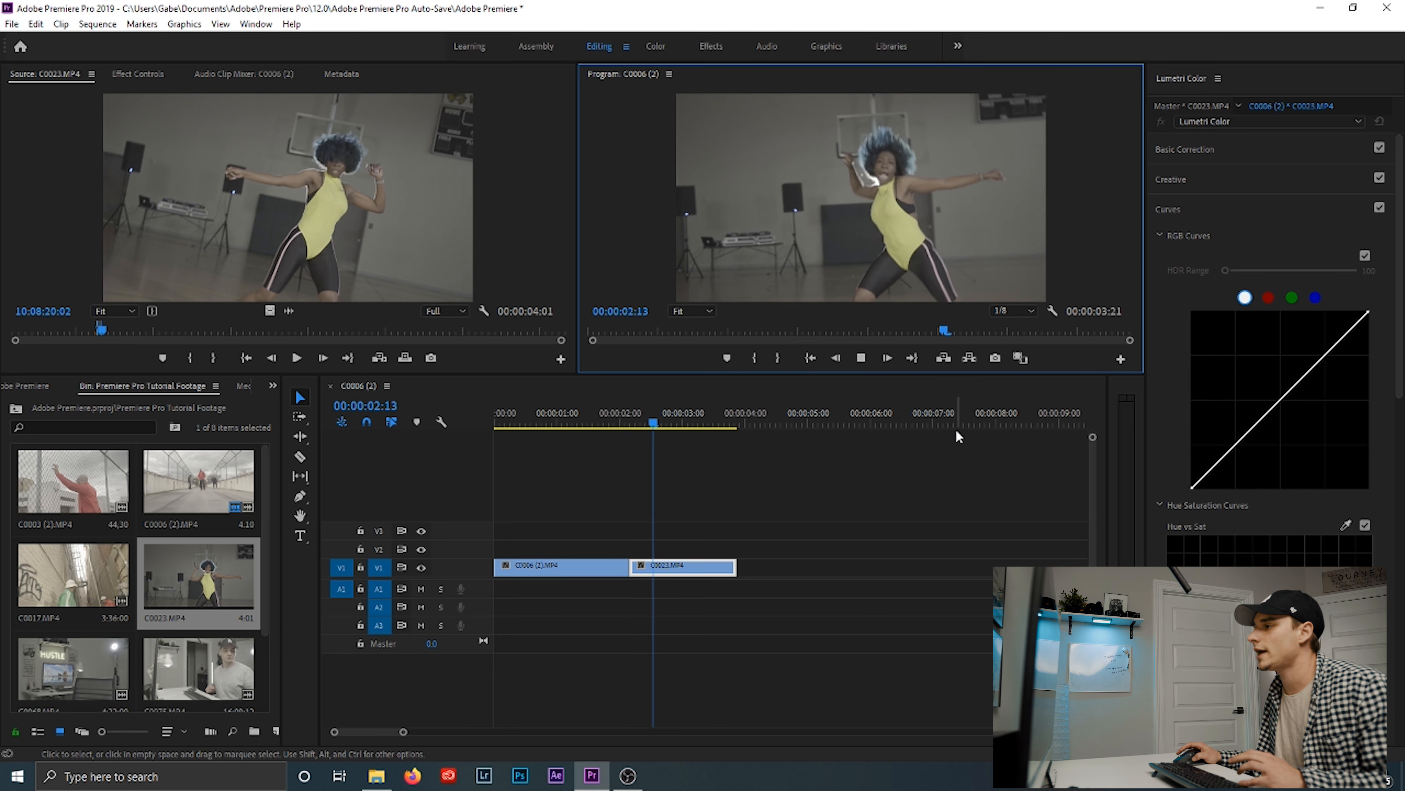
Replay the sequence from several points, including its start, to examine playback smoothness and the cut between the clips.
left_click_drag(609, 428, 564, 425)
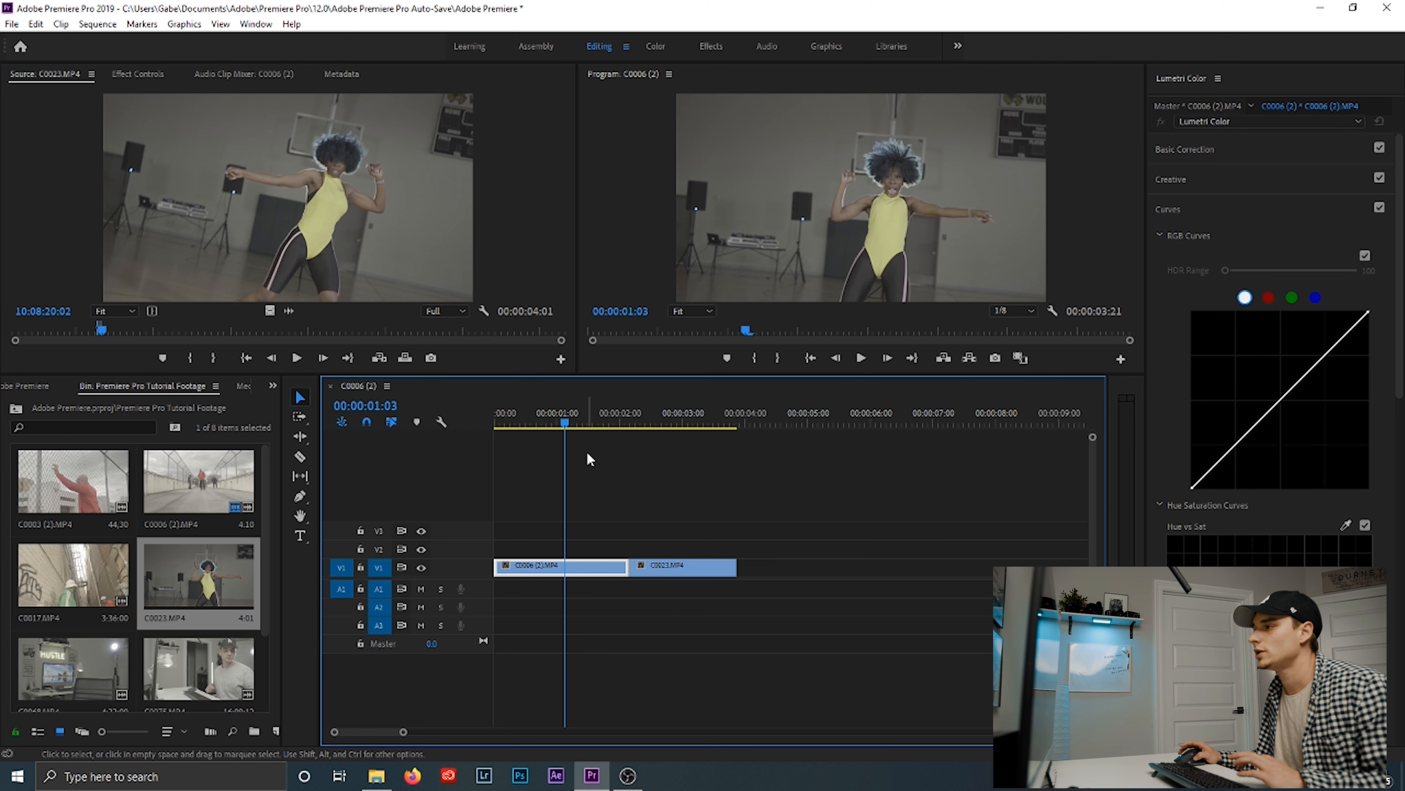
key("space")
key("space")
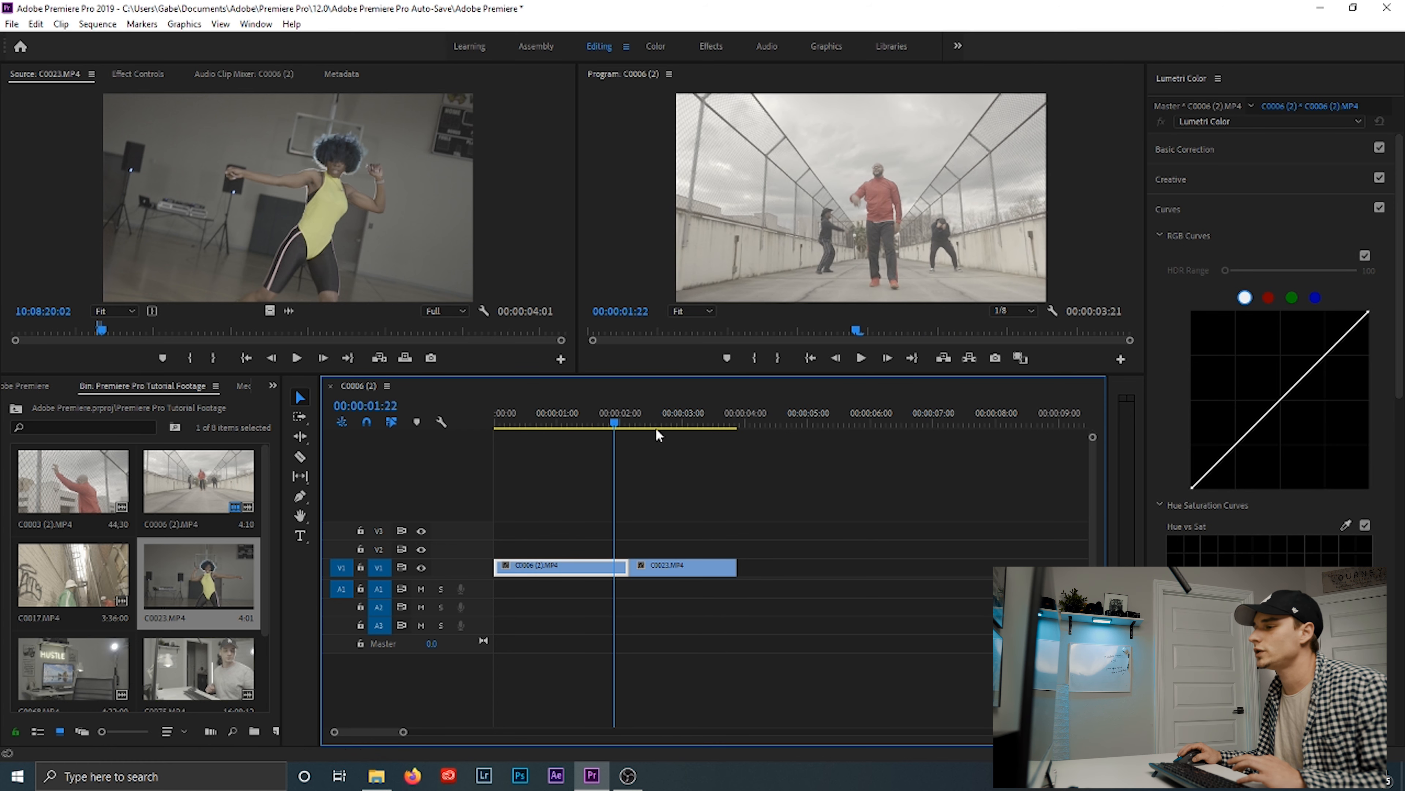
left_click_drag(608, 425, 514, 425)
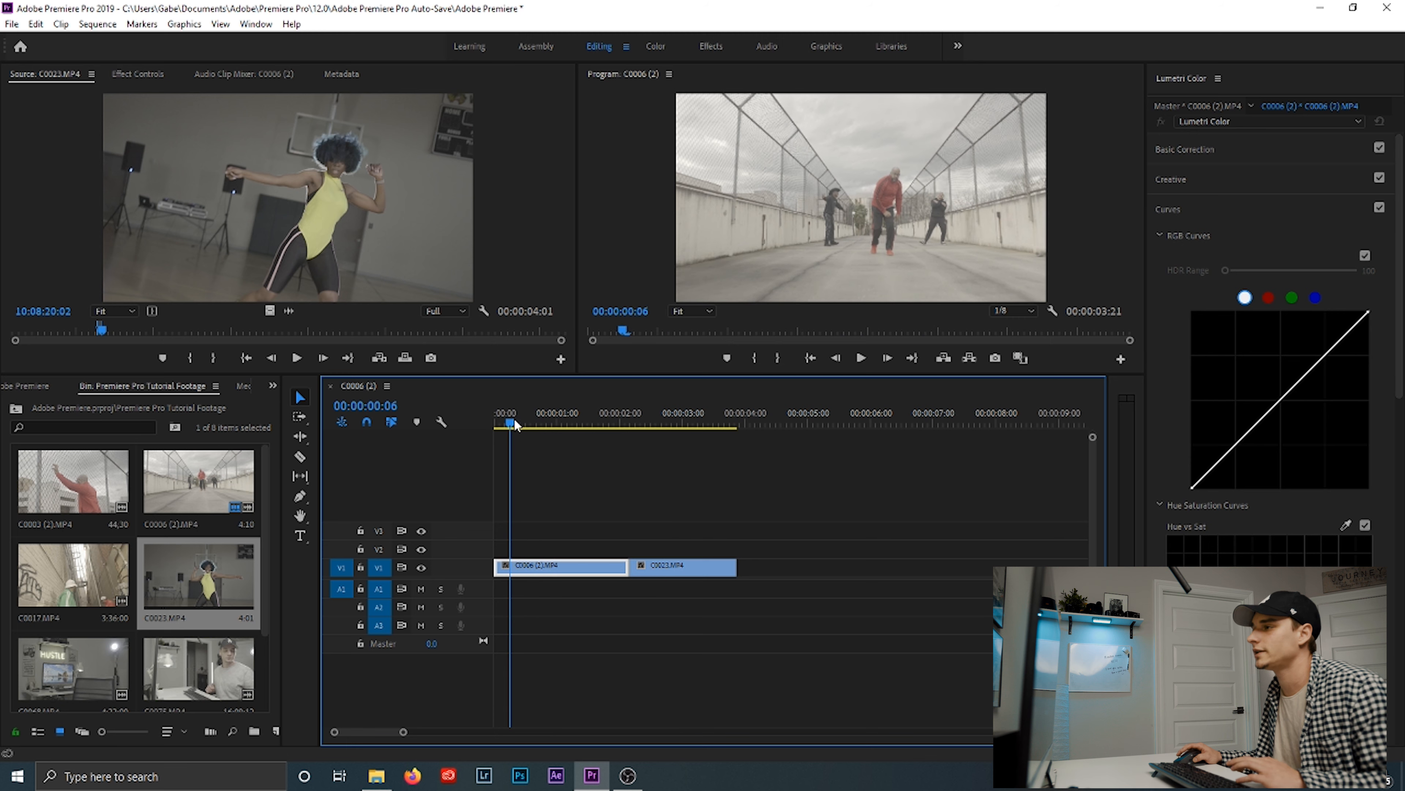
key("space")
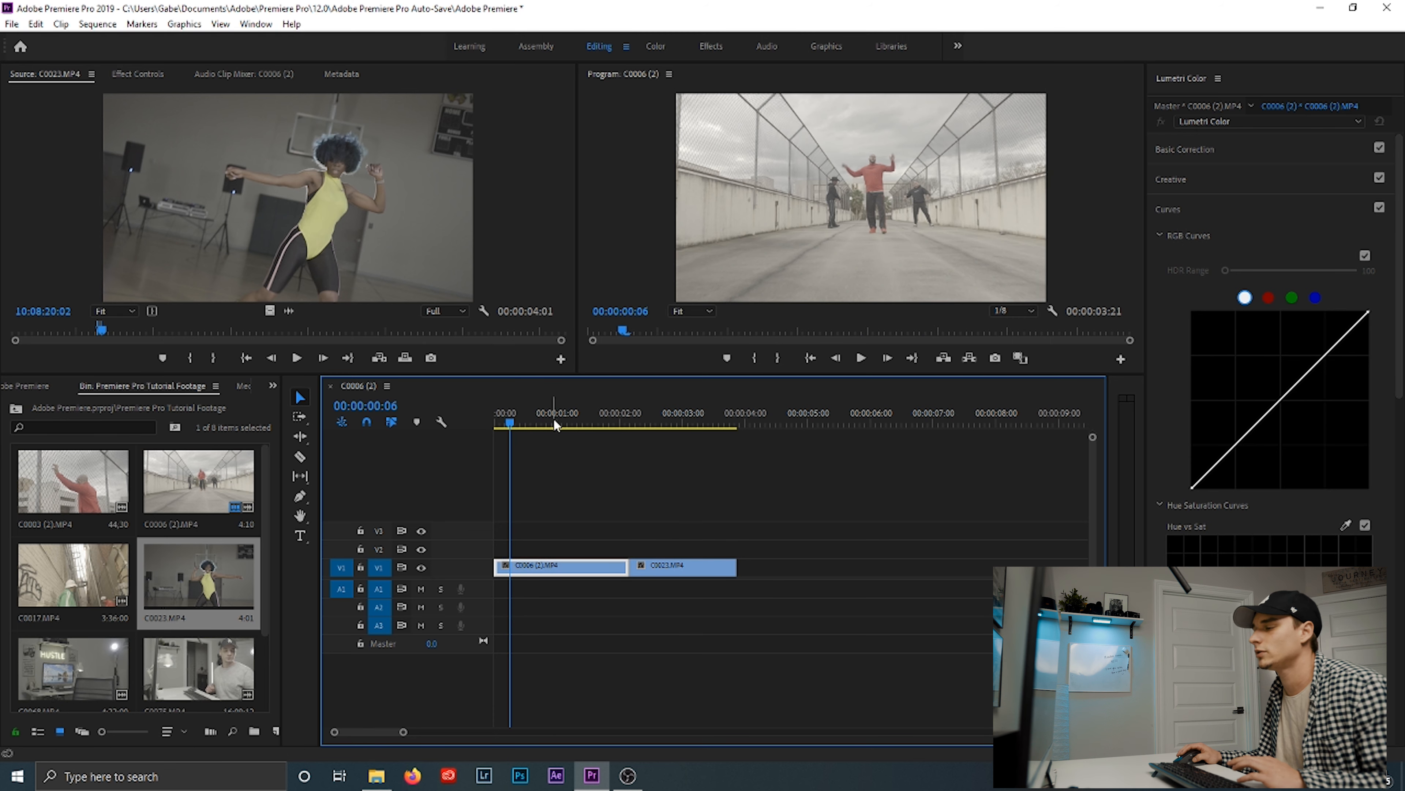
key("space")
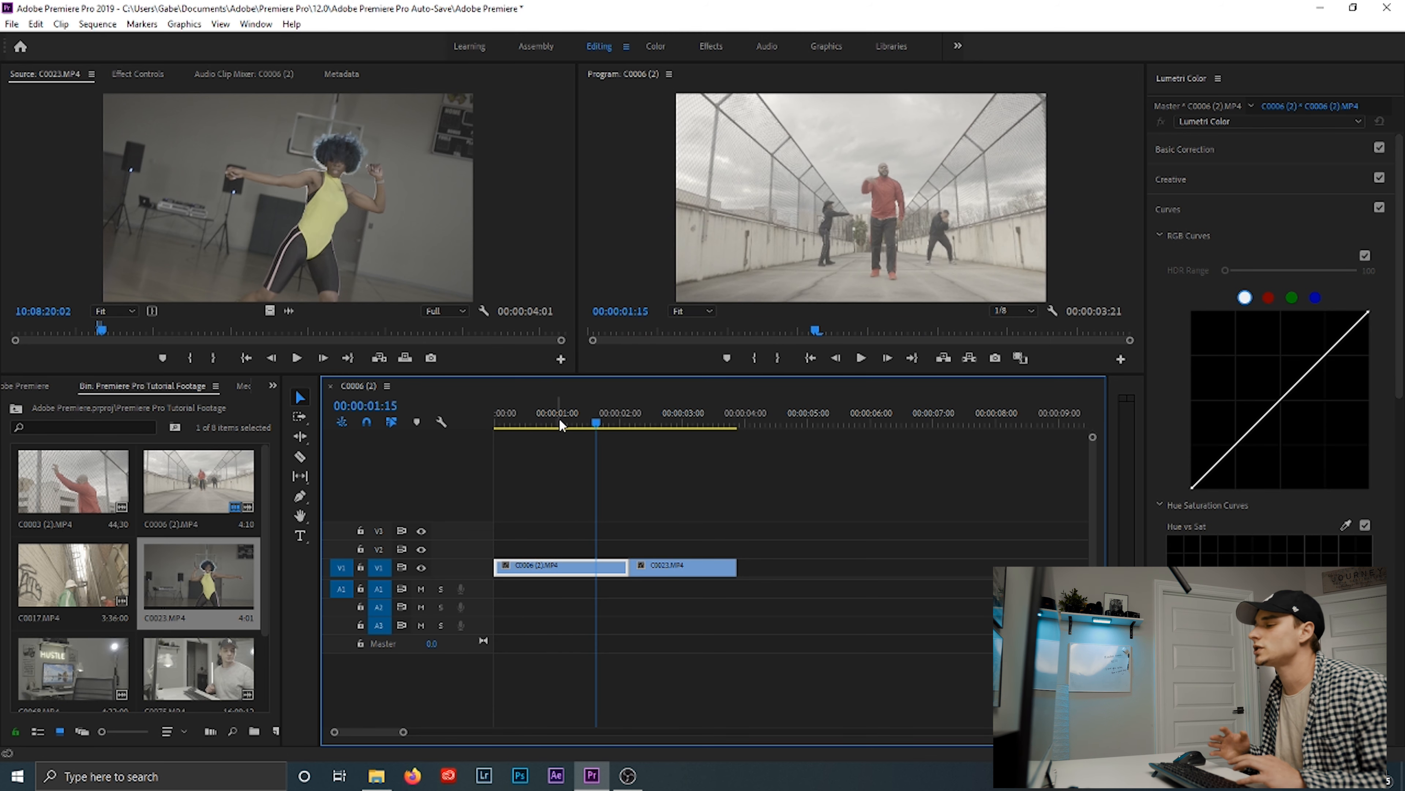
left_click(560, 421)
key("space")
left_click_drag(560, 421, 477, 428)
key("space")
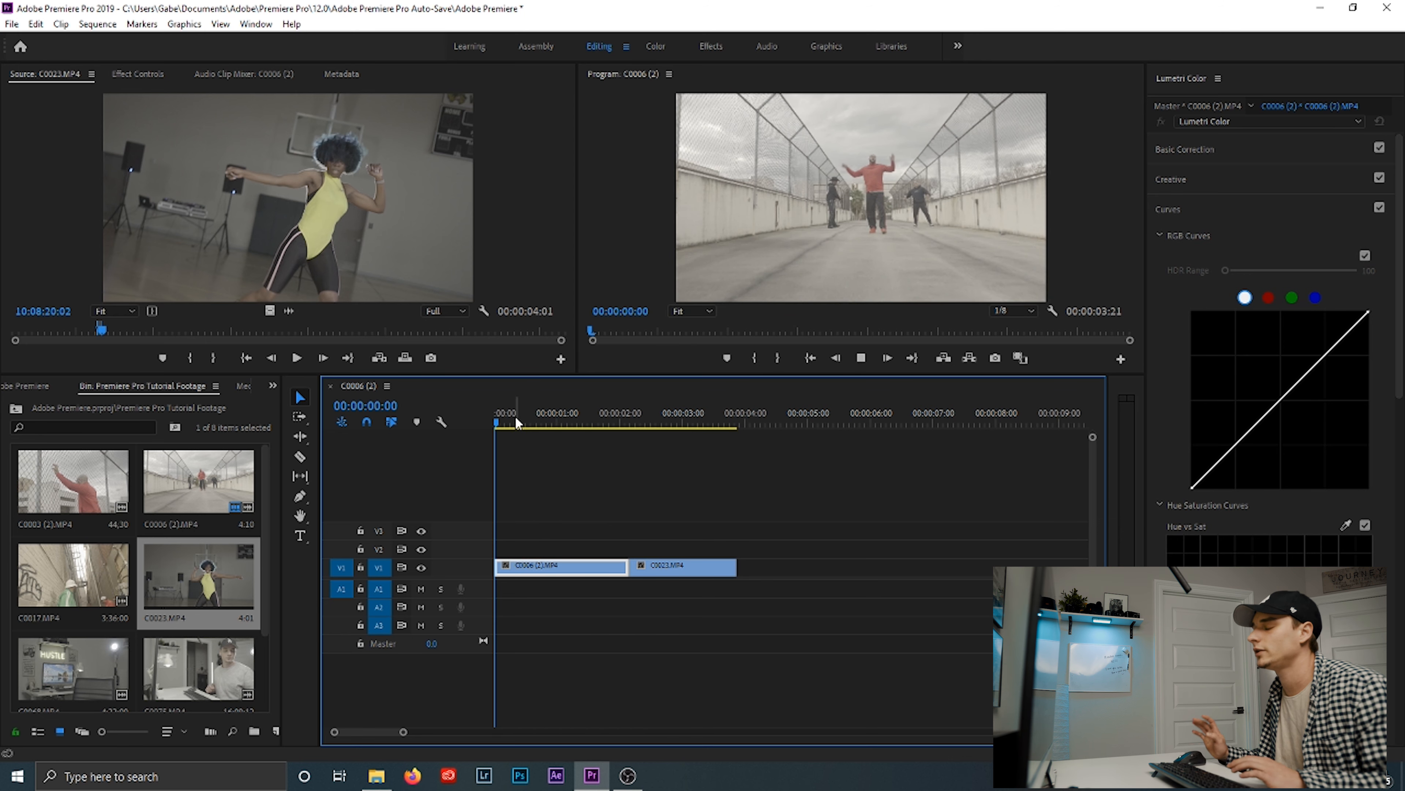
Park the playhead at 00:00:01:07 over the first clip and activate the Type tool.
key("space")
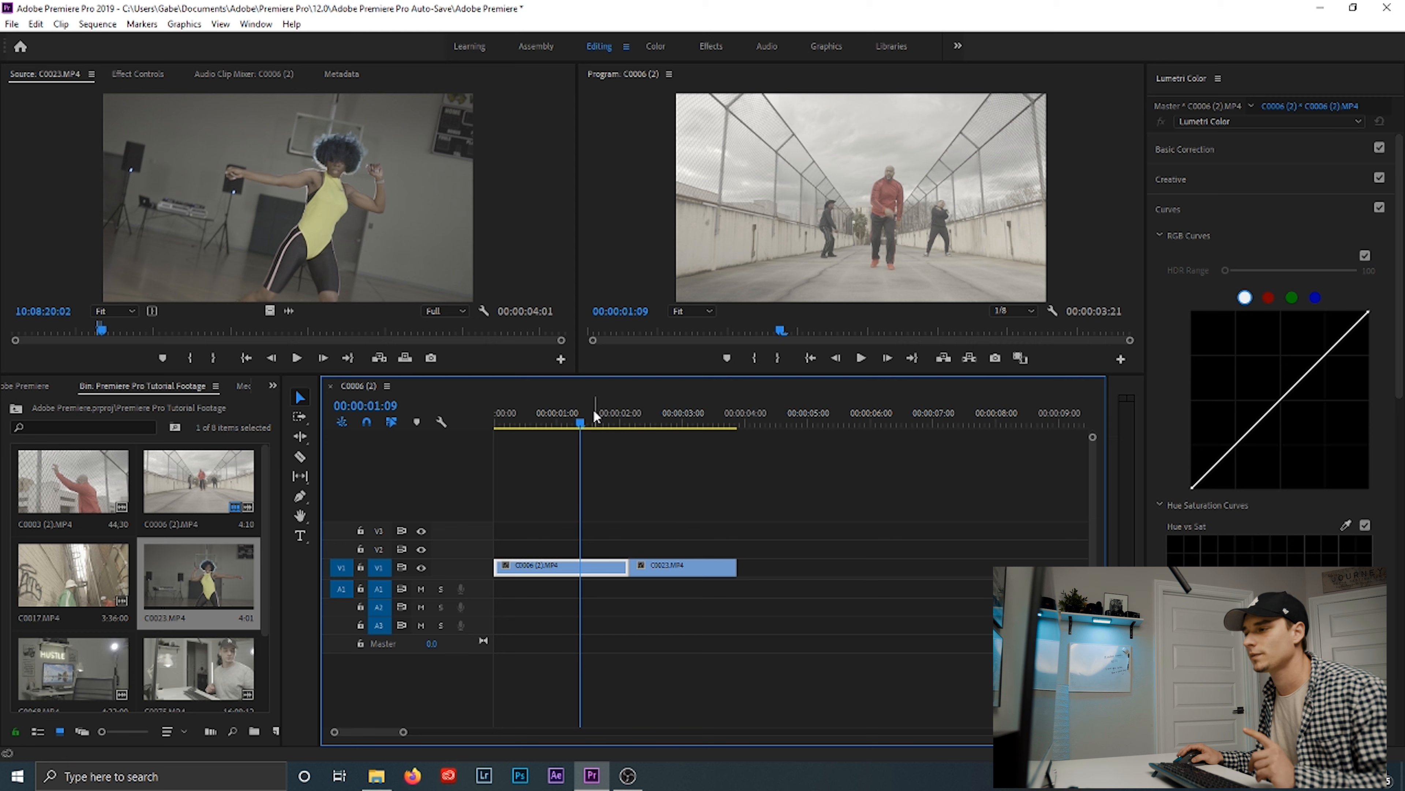
left_click(575, 424)
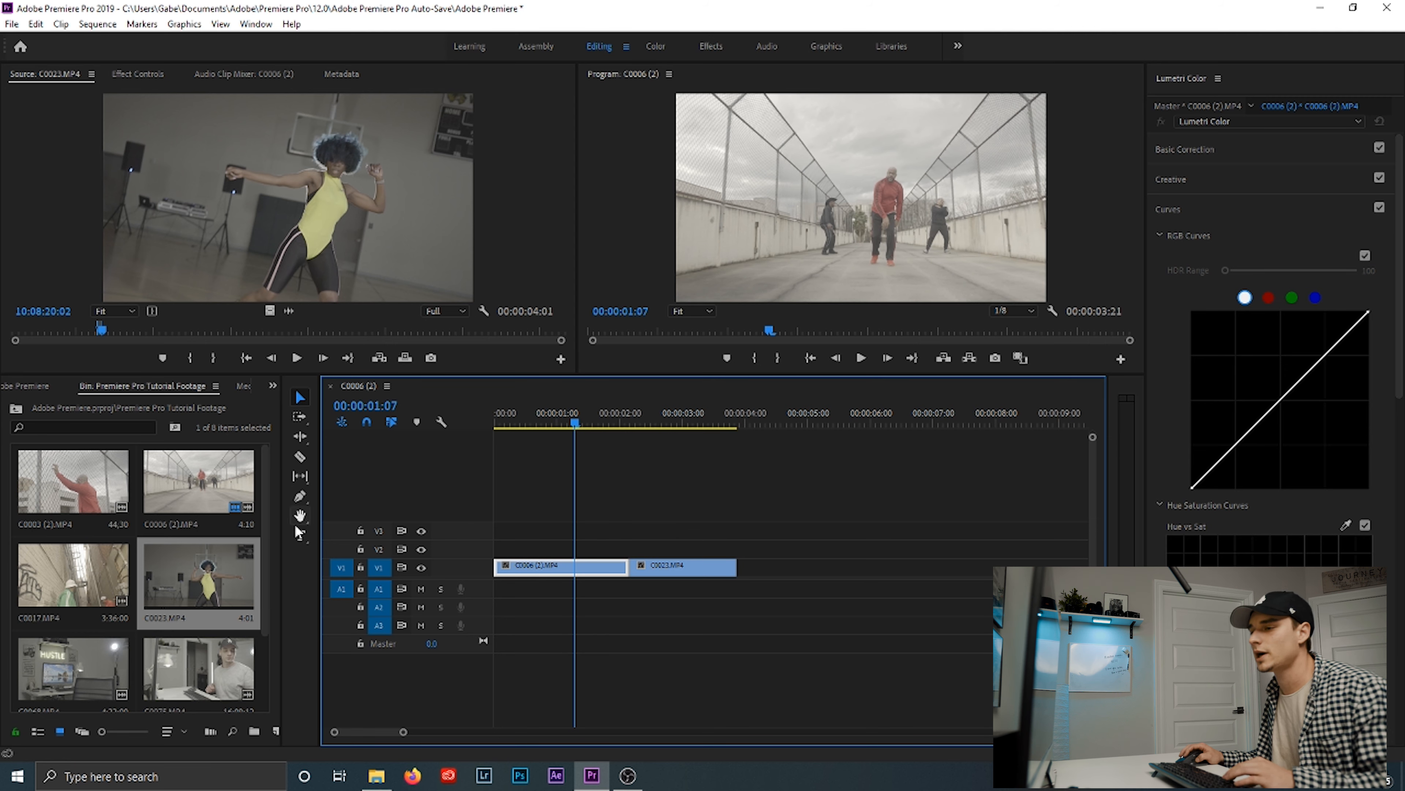
left_click(299, 536)
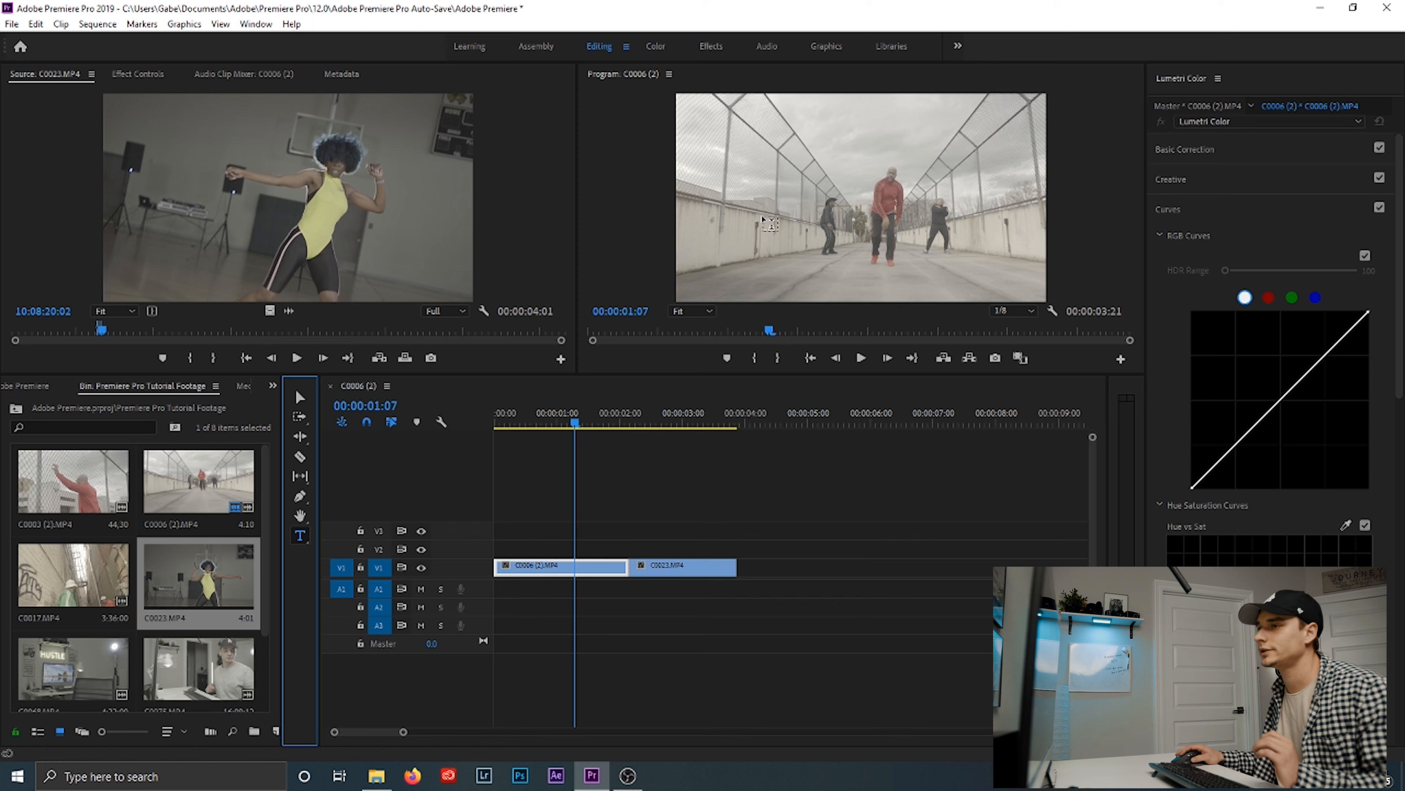
Create a legacy title named Intro Title with the default video settings.
left_click(12, 25)
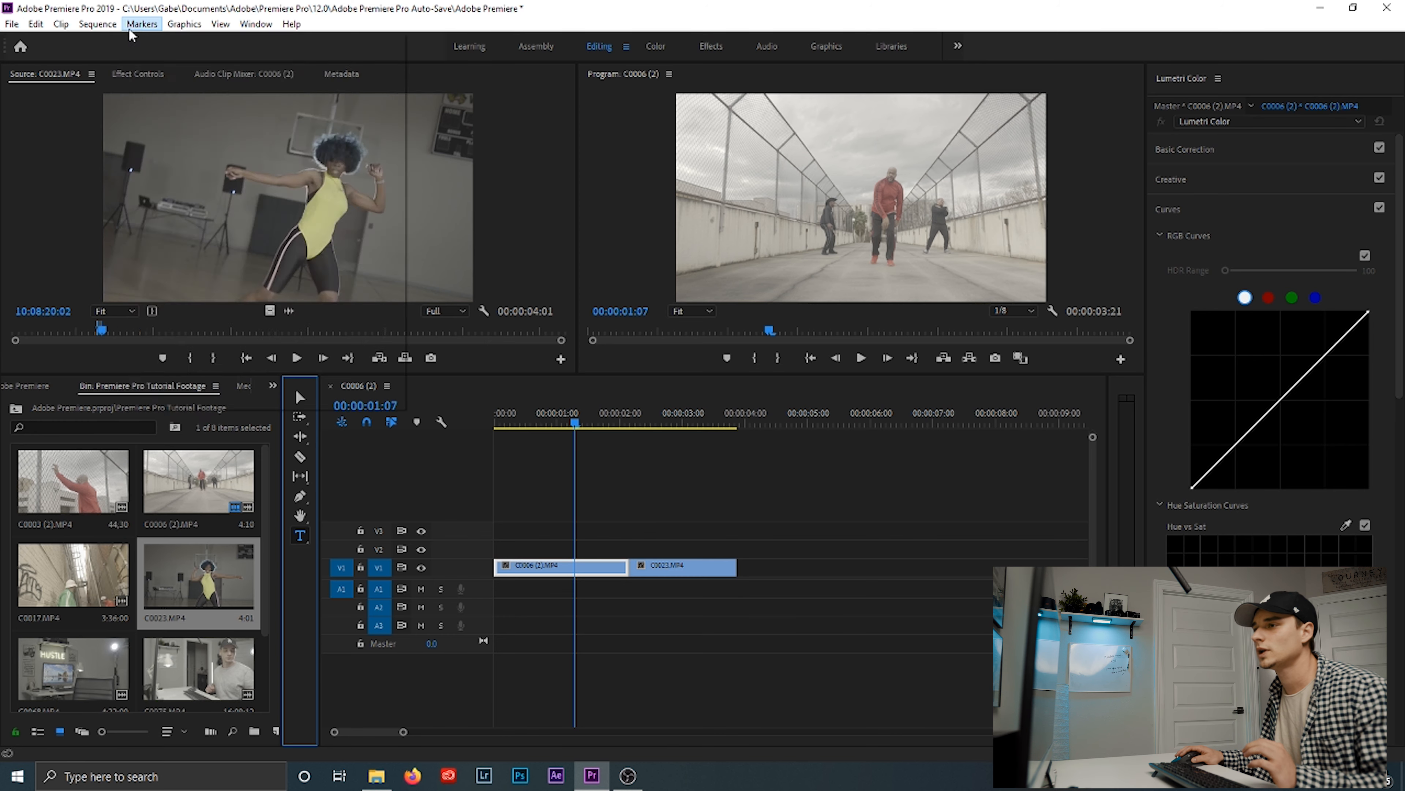
mouse_move(203, 43)
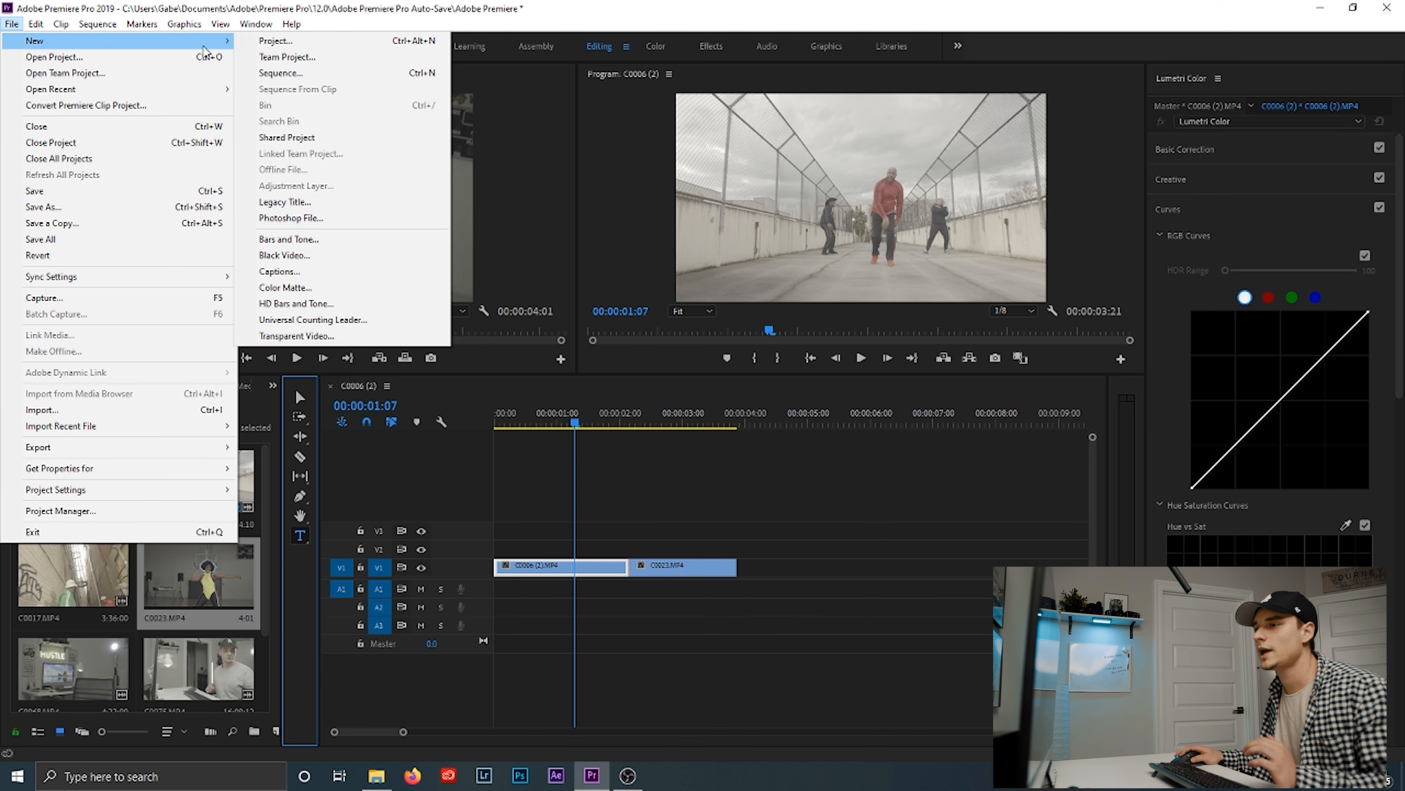
left_click(339, 202)
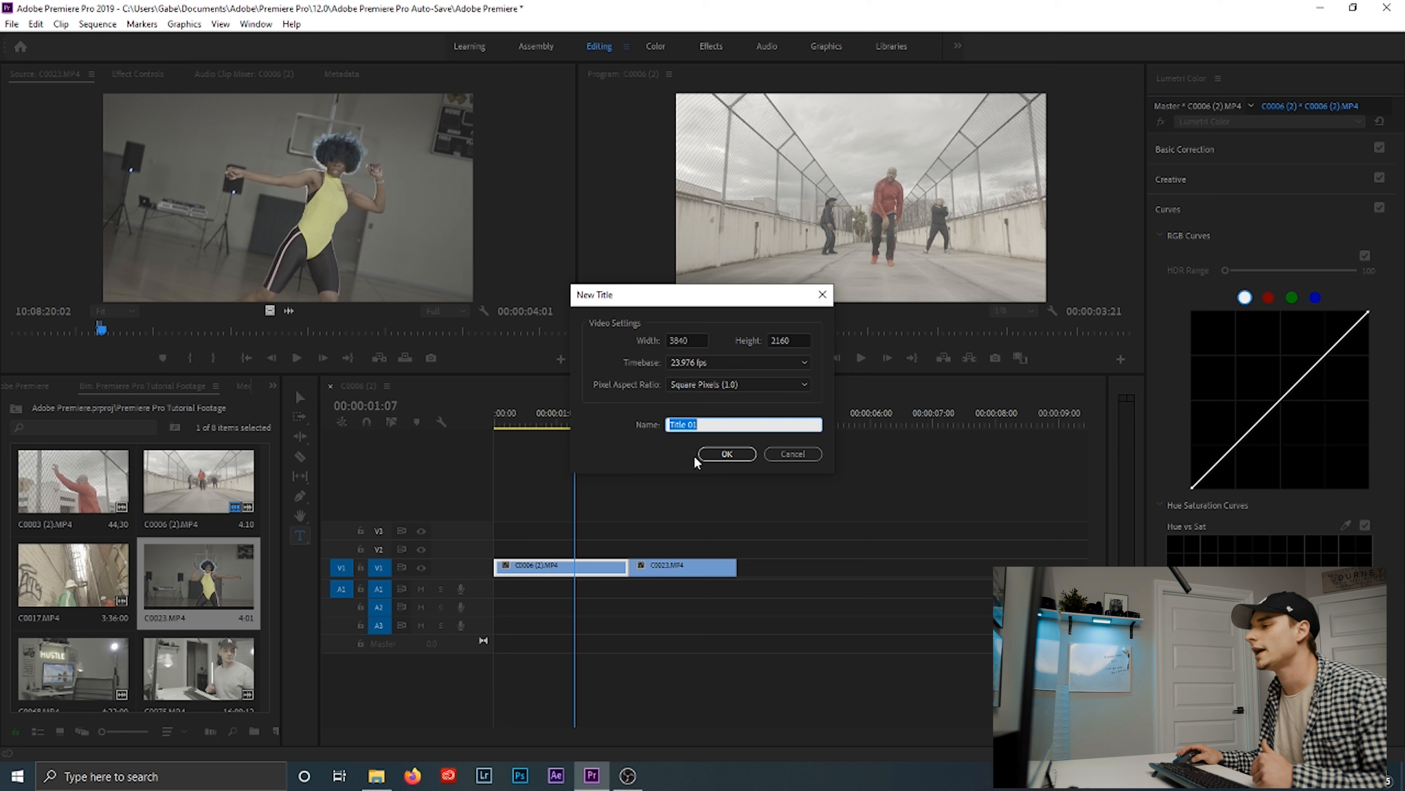
left_click(718, 425)
left_click_drag(718, 425, 627, 420)
key("BackSpace")
type("INtro")
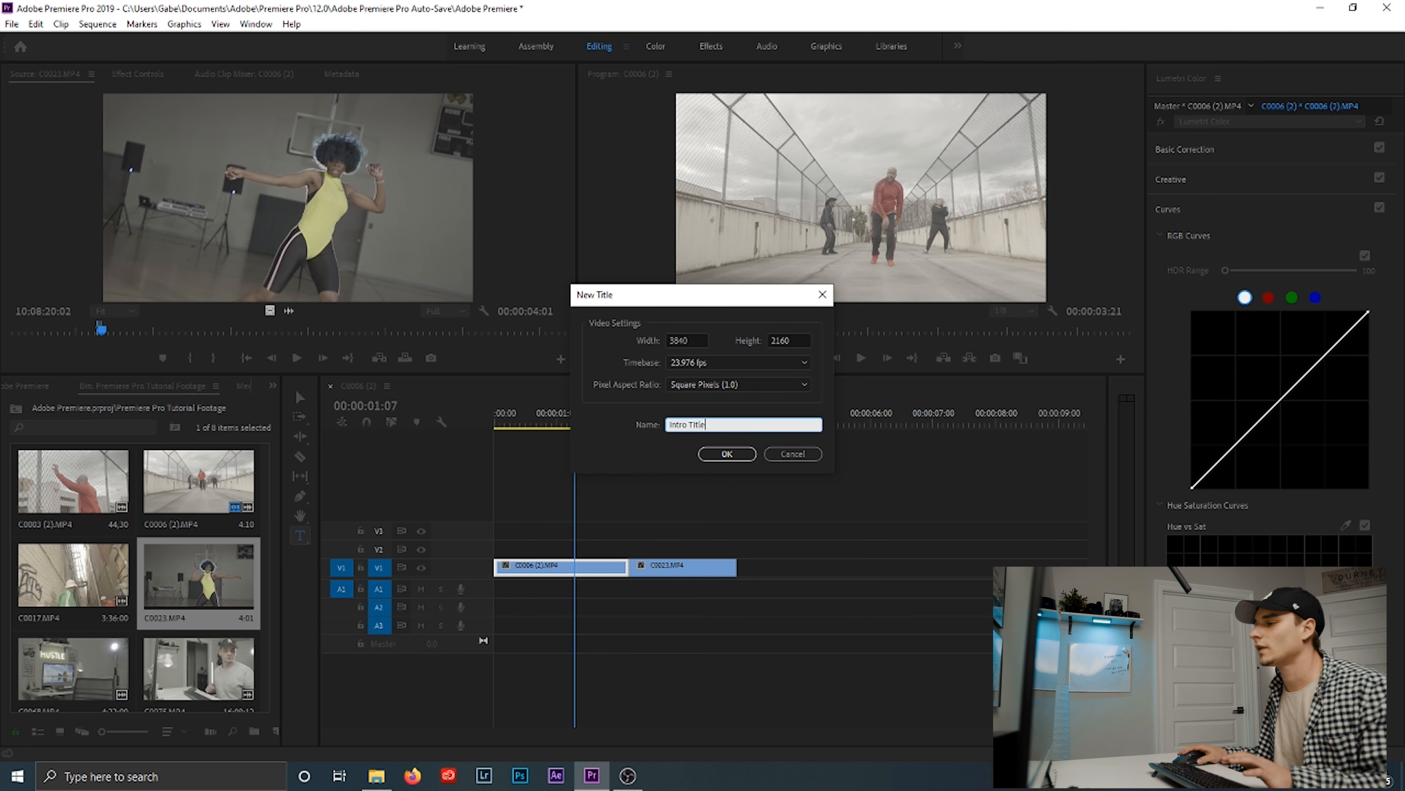
left_click(719, 451)
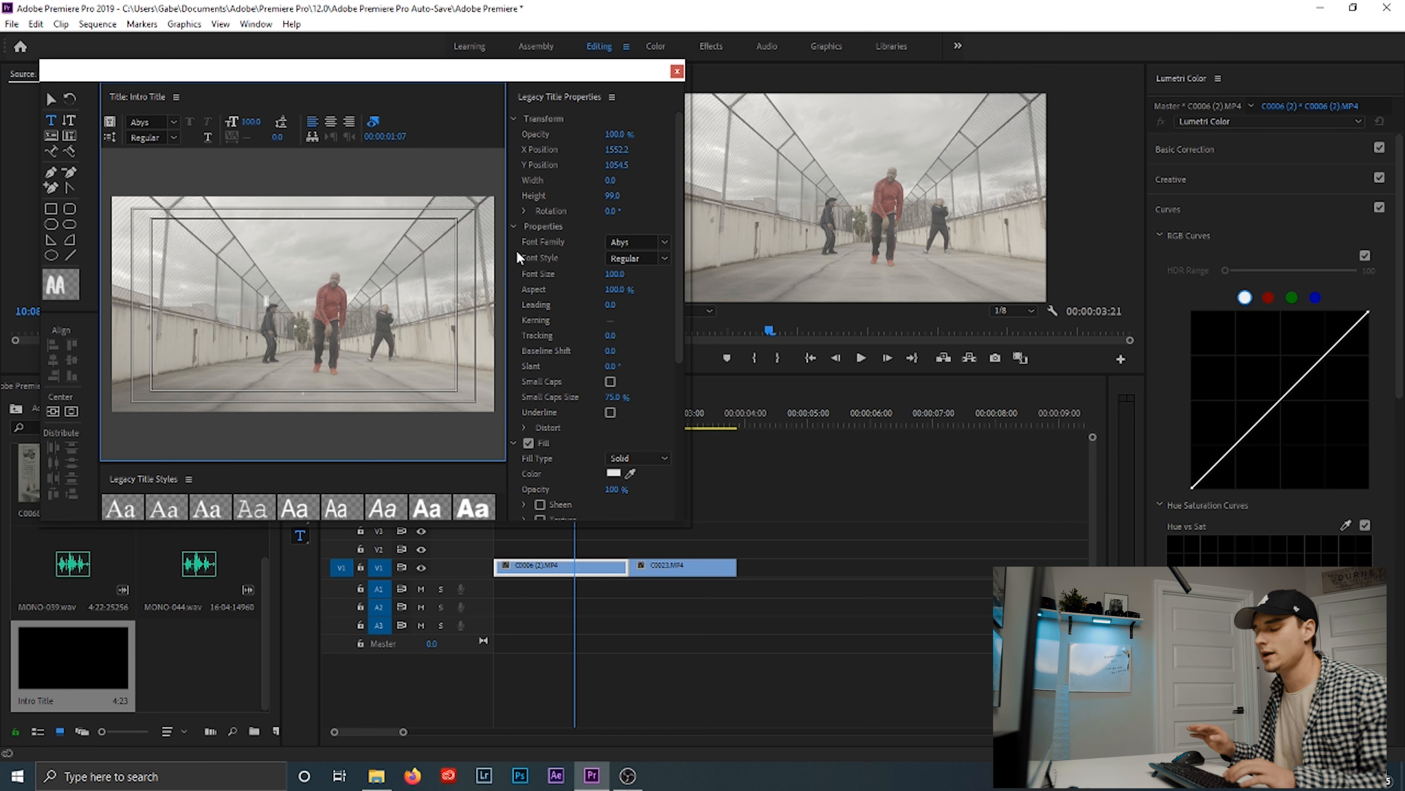
Browse the available fonts and set the title's font family to Gotham Black.
left_click(161, 122)
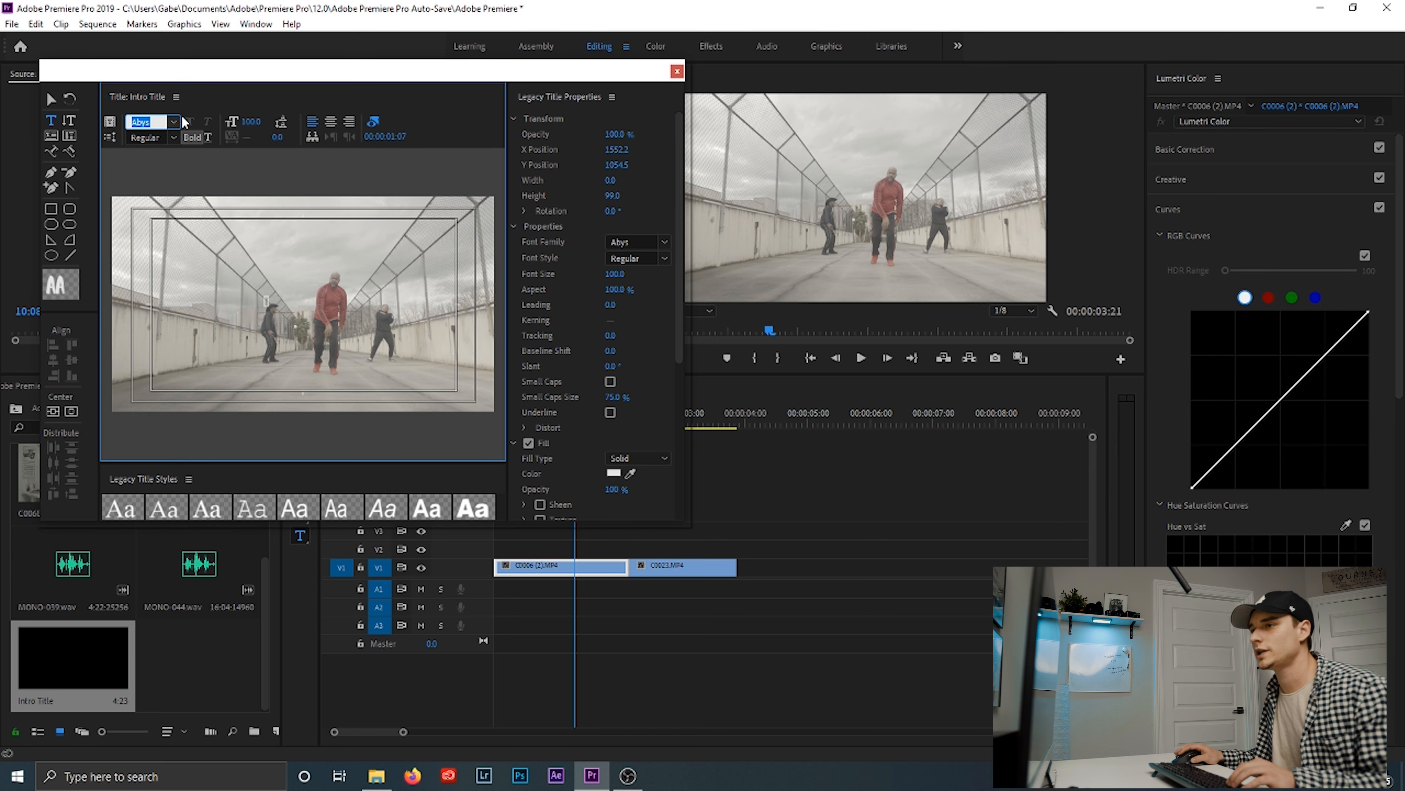
left_click(174, 122)
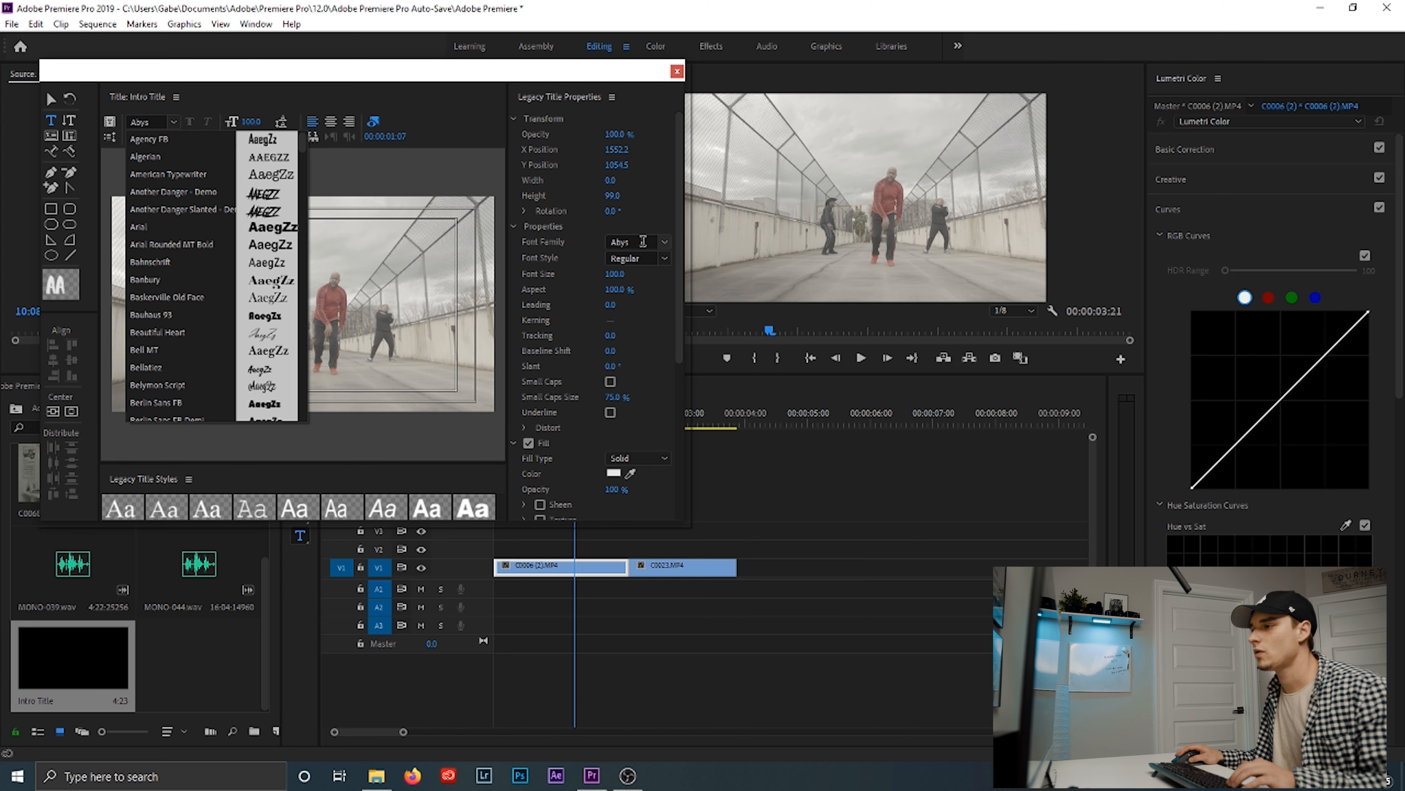
left_click(665, 244)
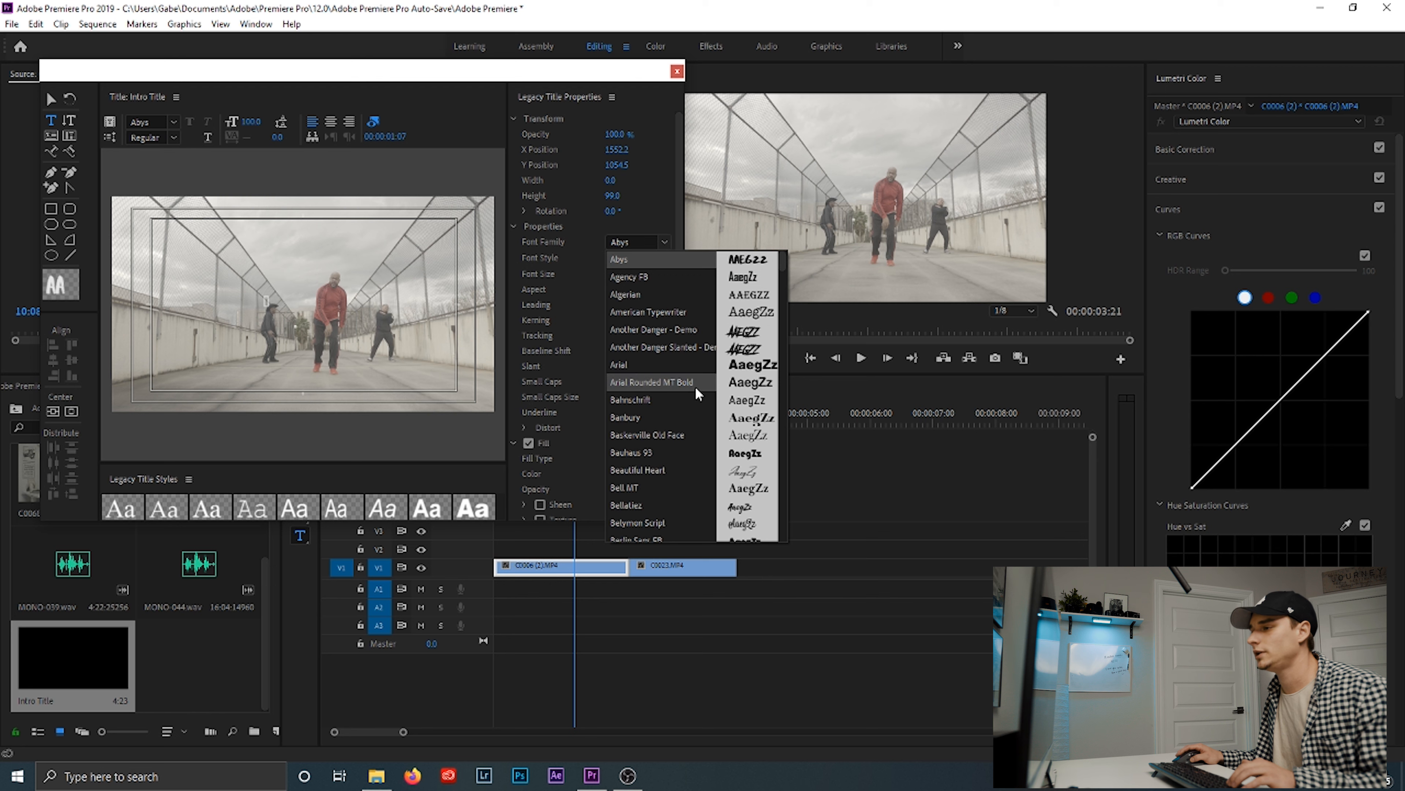
scroll(674, 367, "down", 2)
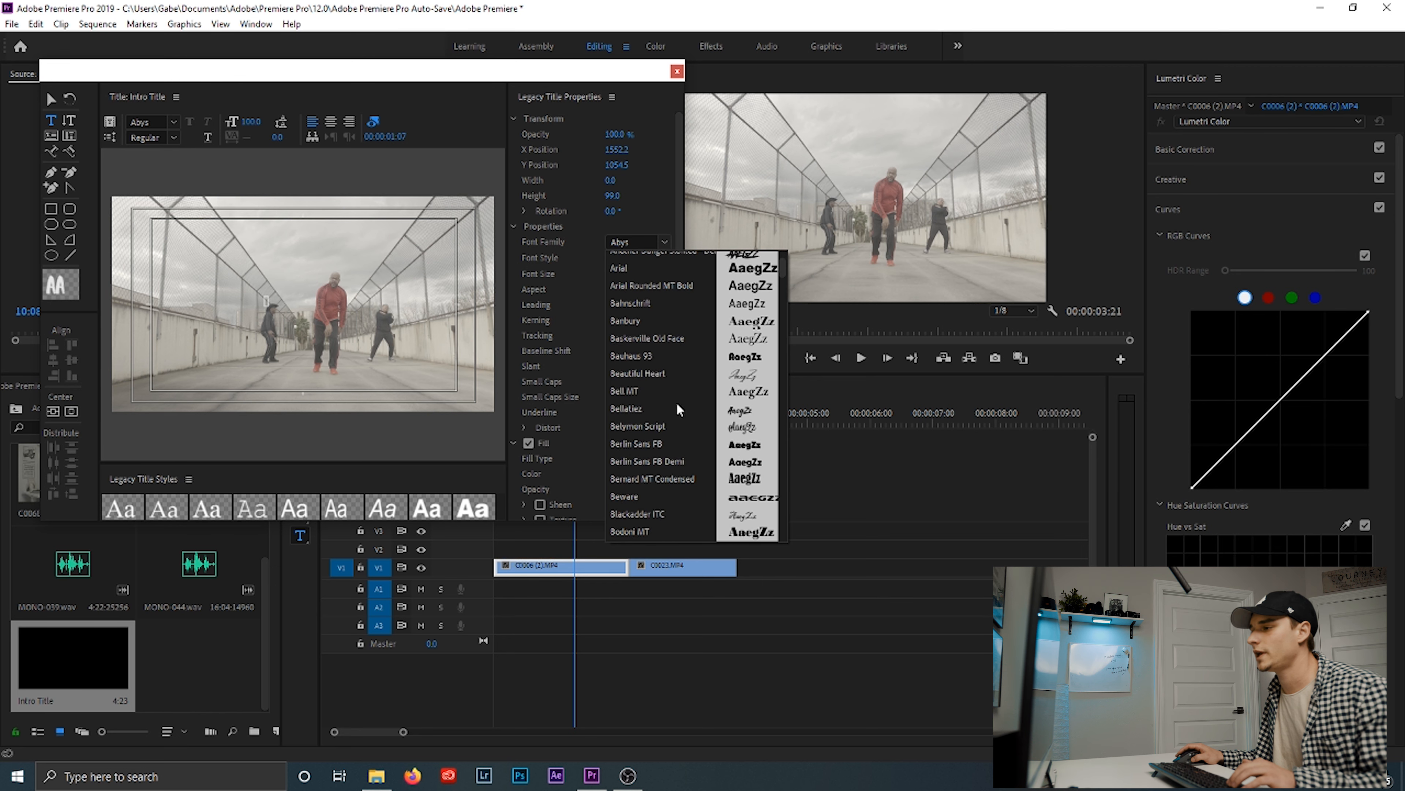
left_click(672, 303)
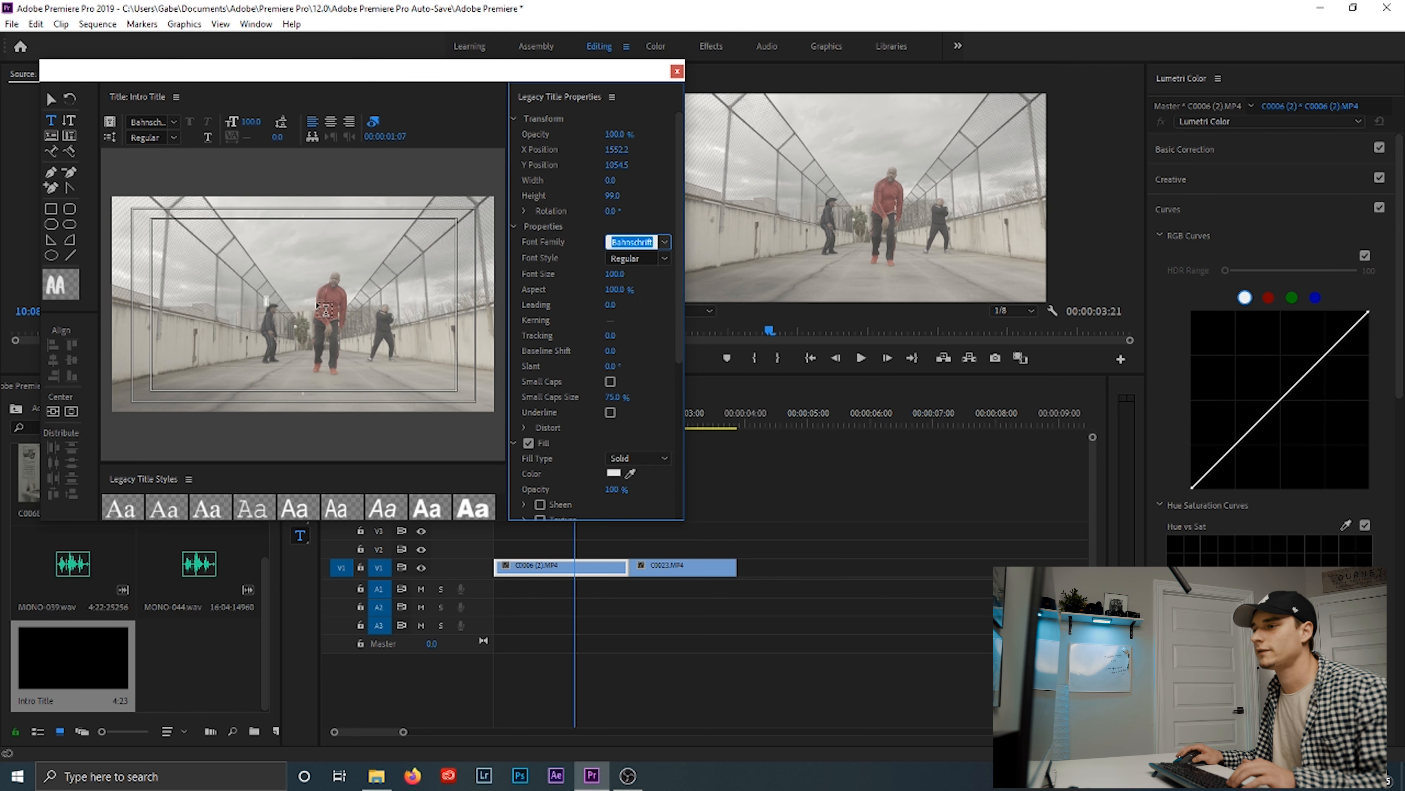
type("Gotham Blac")
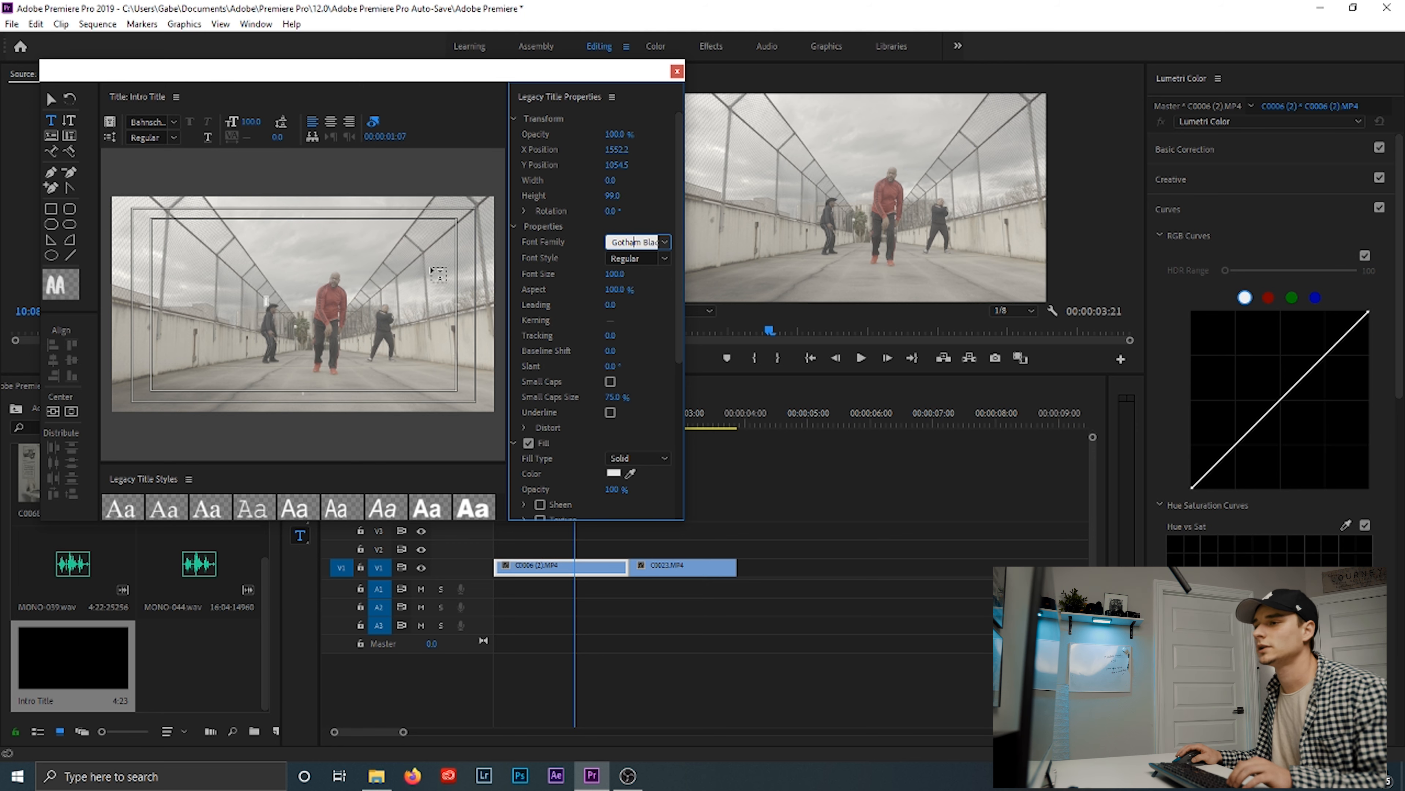
Add the text "Adobe Premiere Pro Tutorial" to the title and center it horizontally and vertically in the frame.
left_click(267, 301)
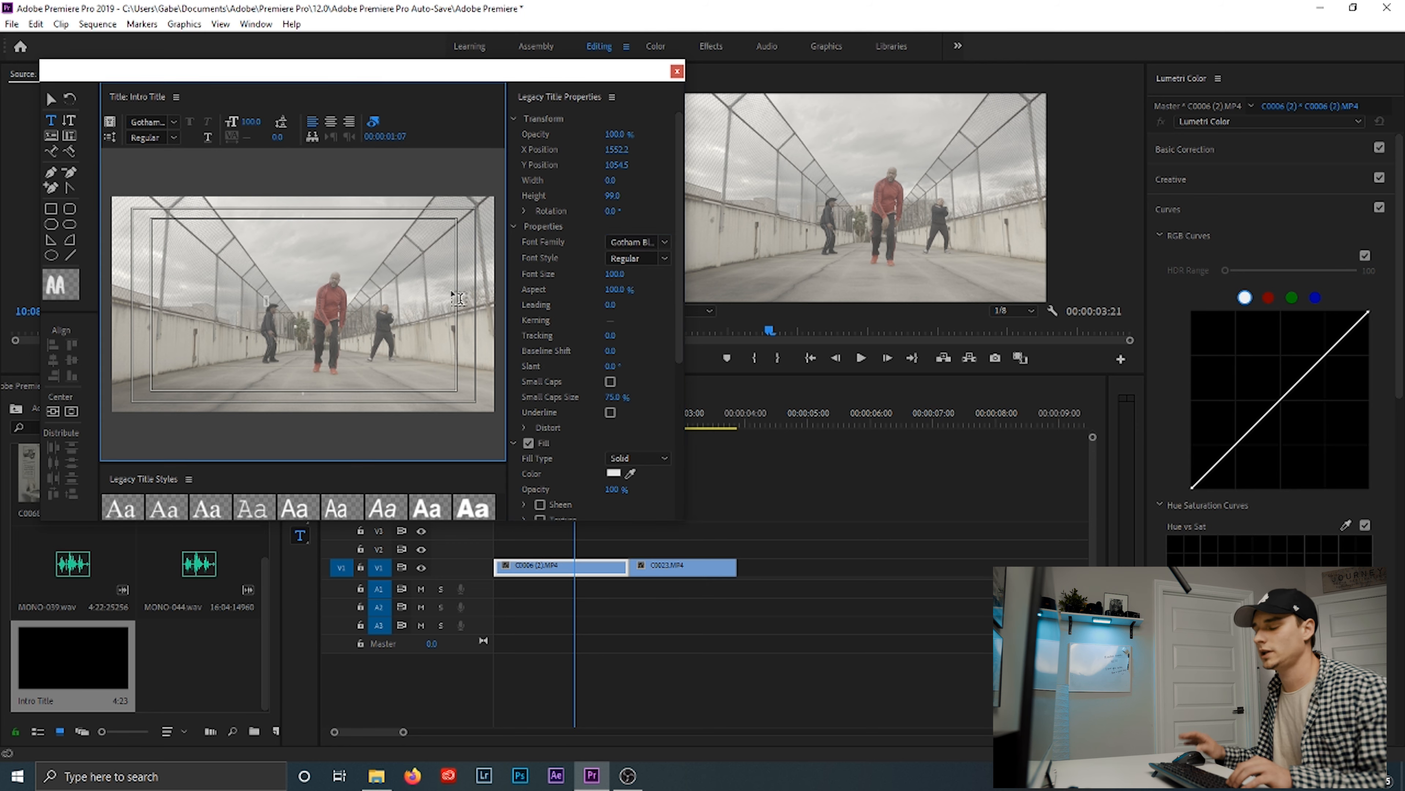
type("Adobe Premiere Pro Tutorial")
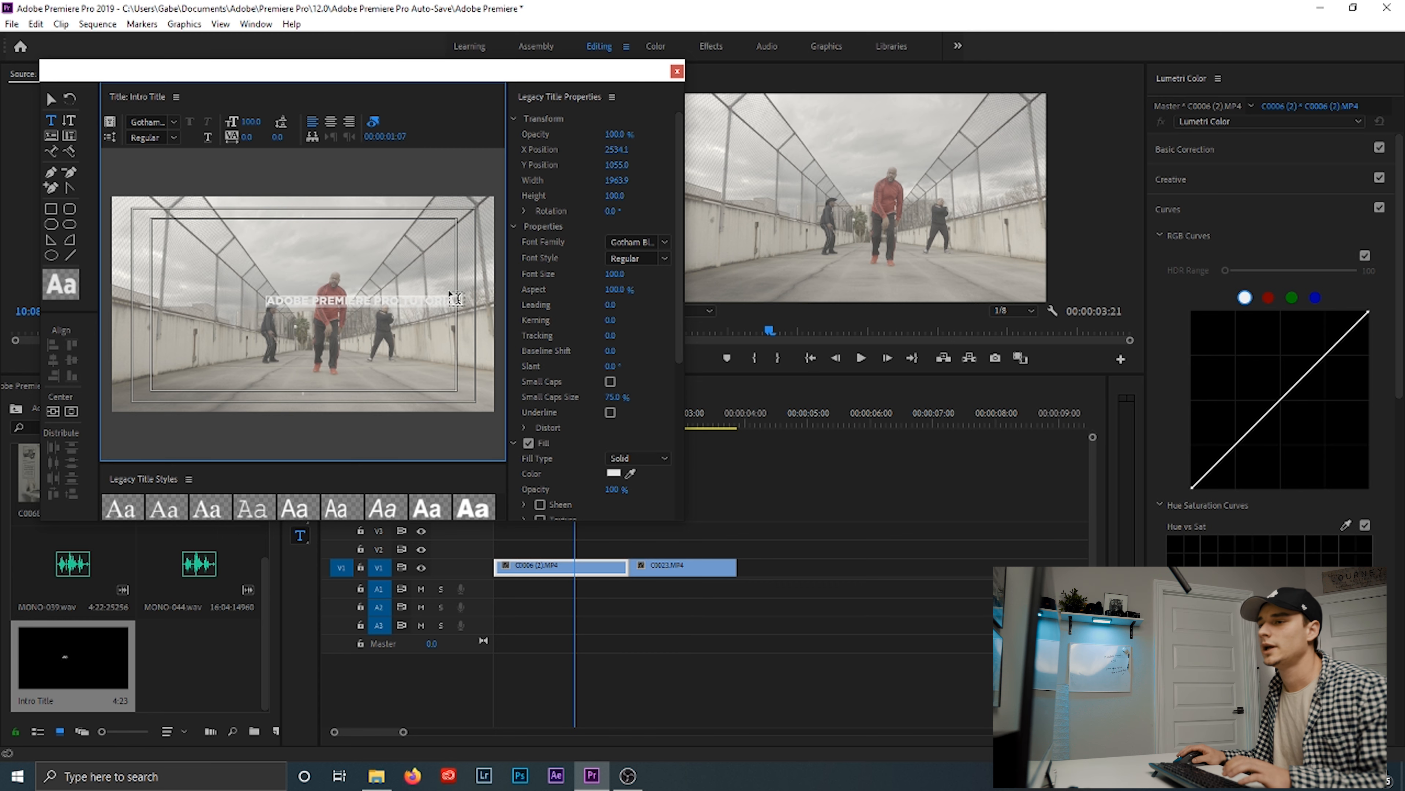
left_click(53, 411)
left_click(71, 411)
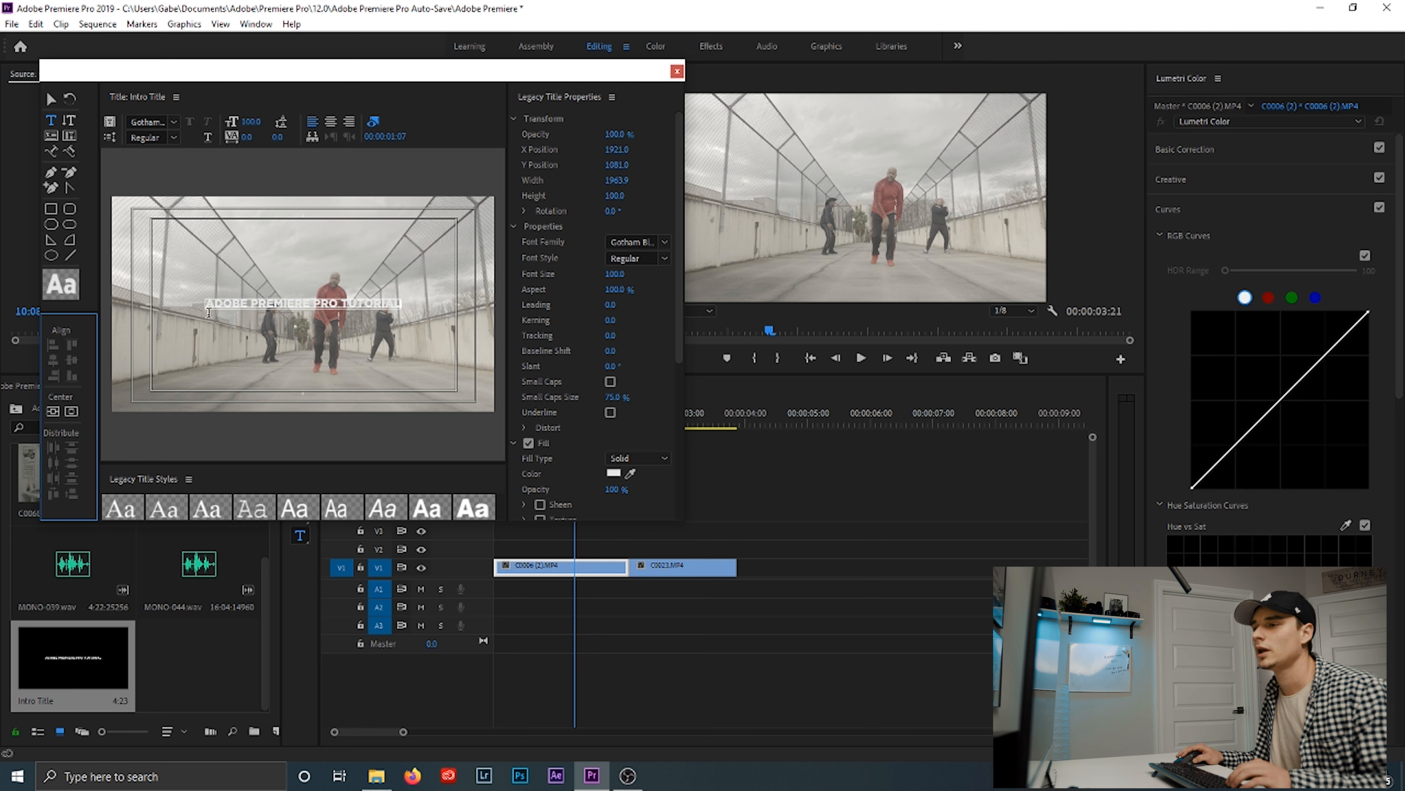
Select the title text and change its fill color to golden yellow FFD200.
left_click_drag(211, 305, 374, 308)
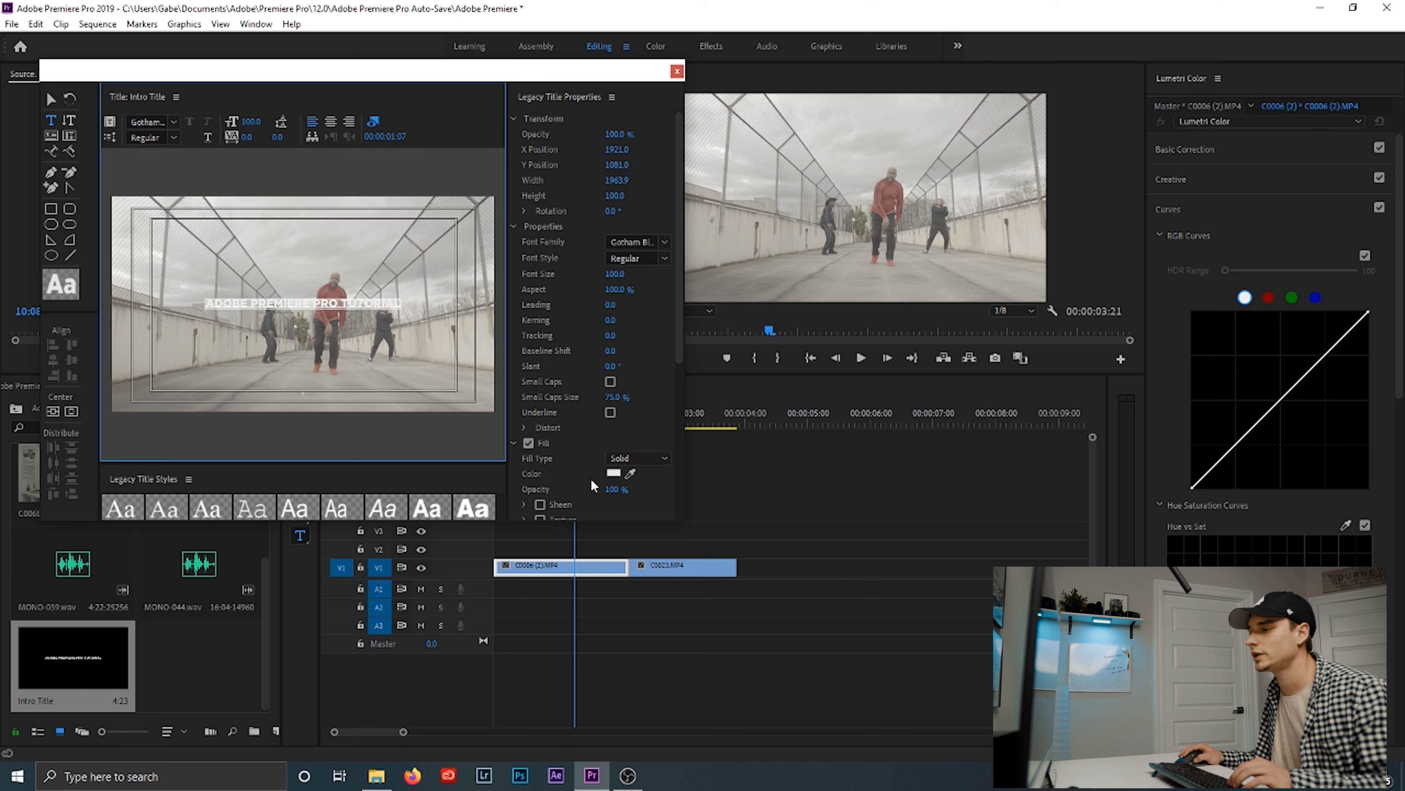
left_click(613, 474)
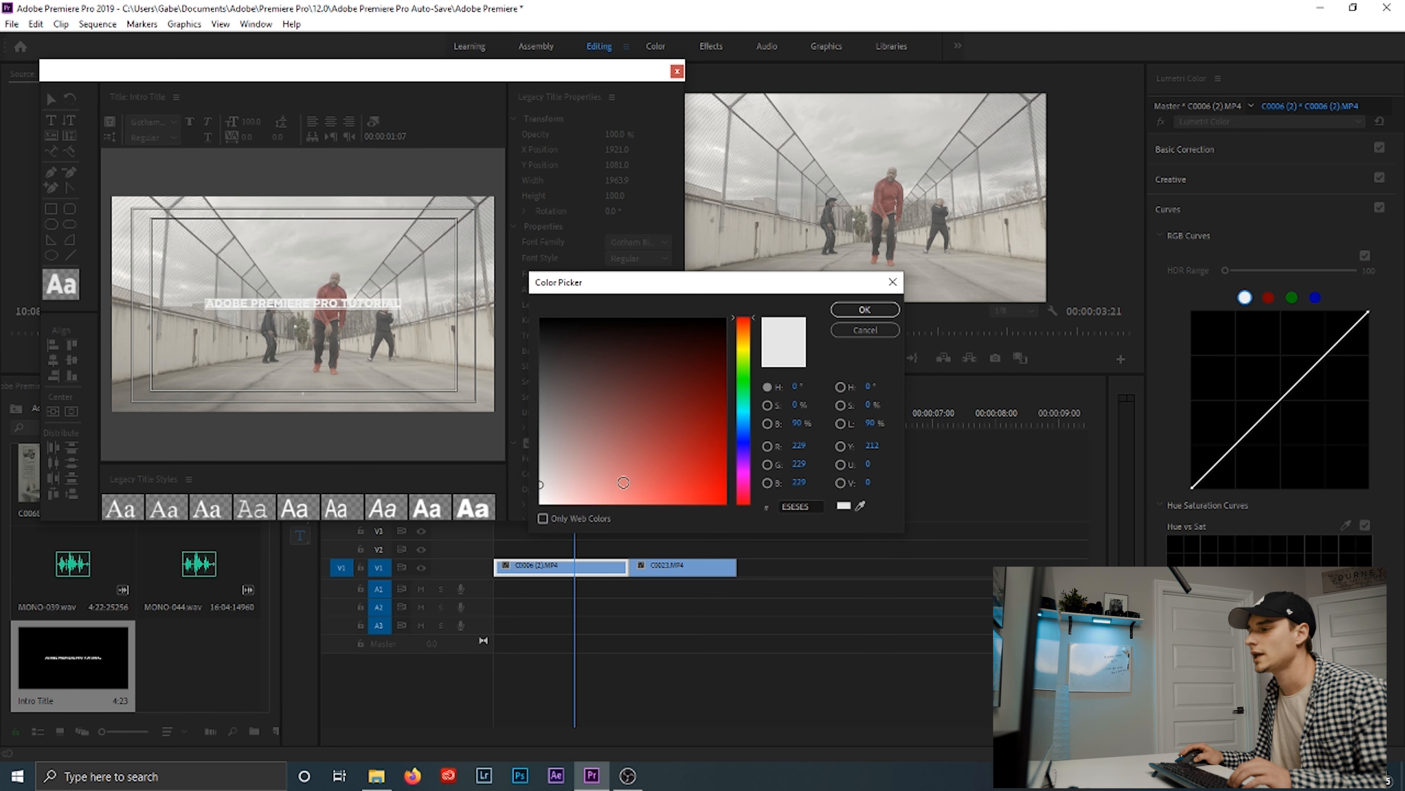
left_click_drag(750, 342, 747, 347)
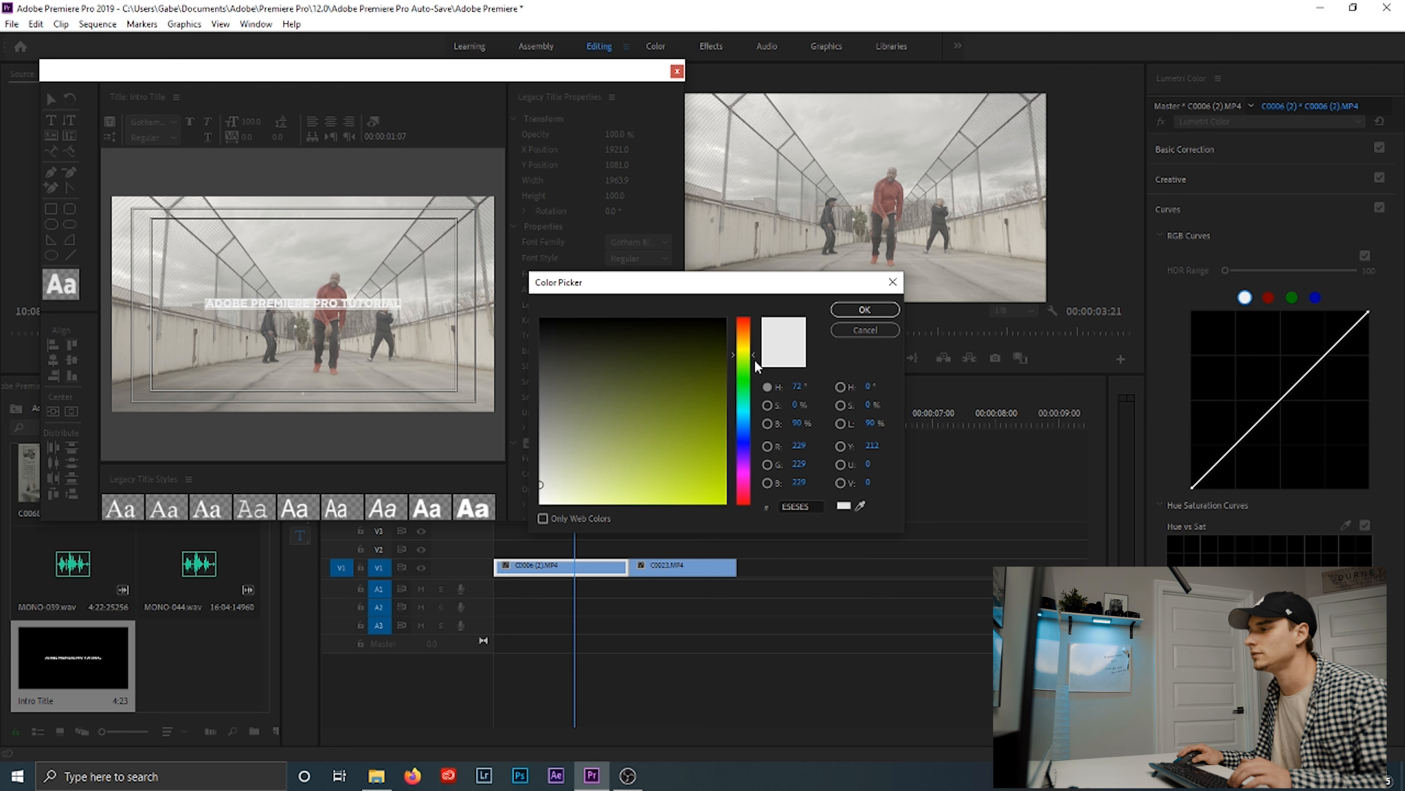
left_click(724, 502)
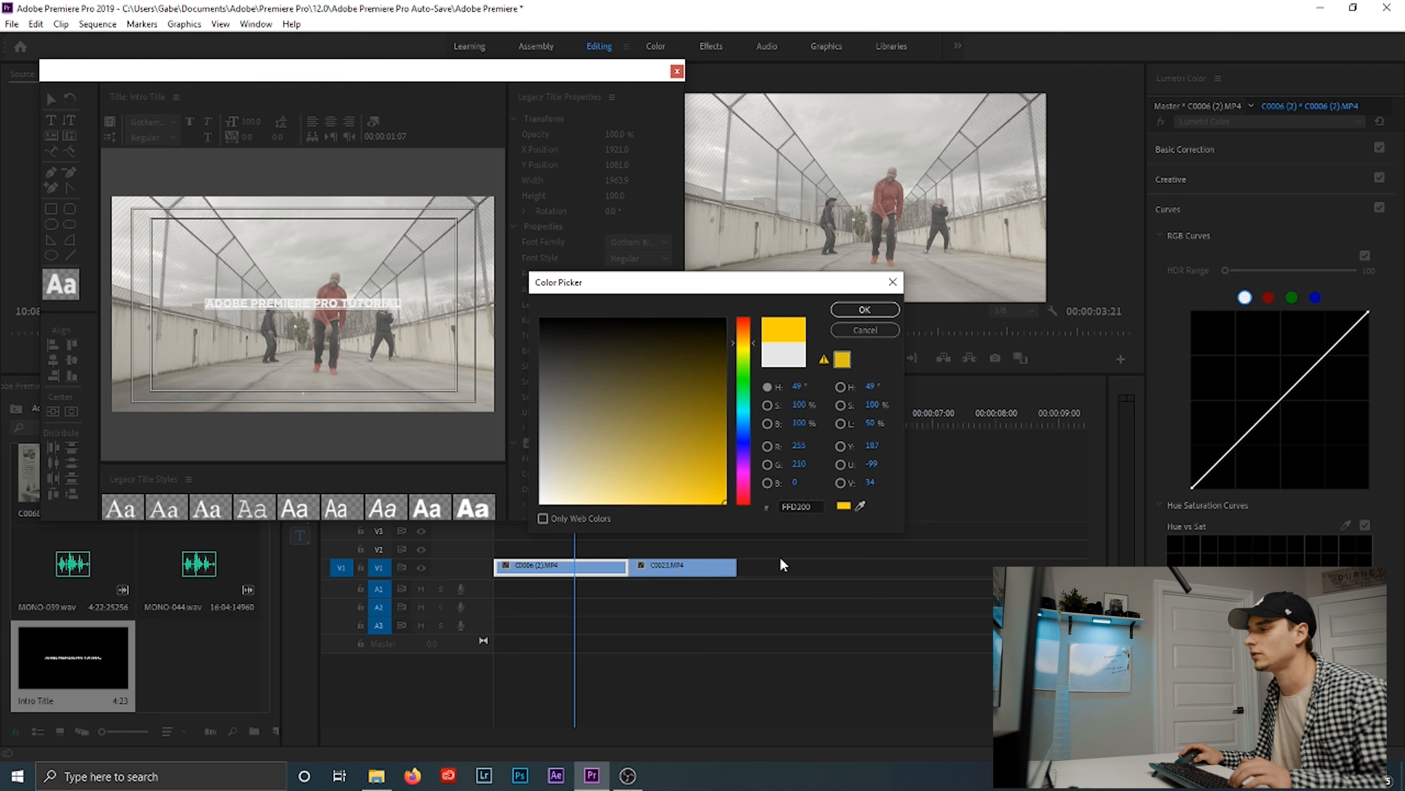
left_click(863, 309)
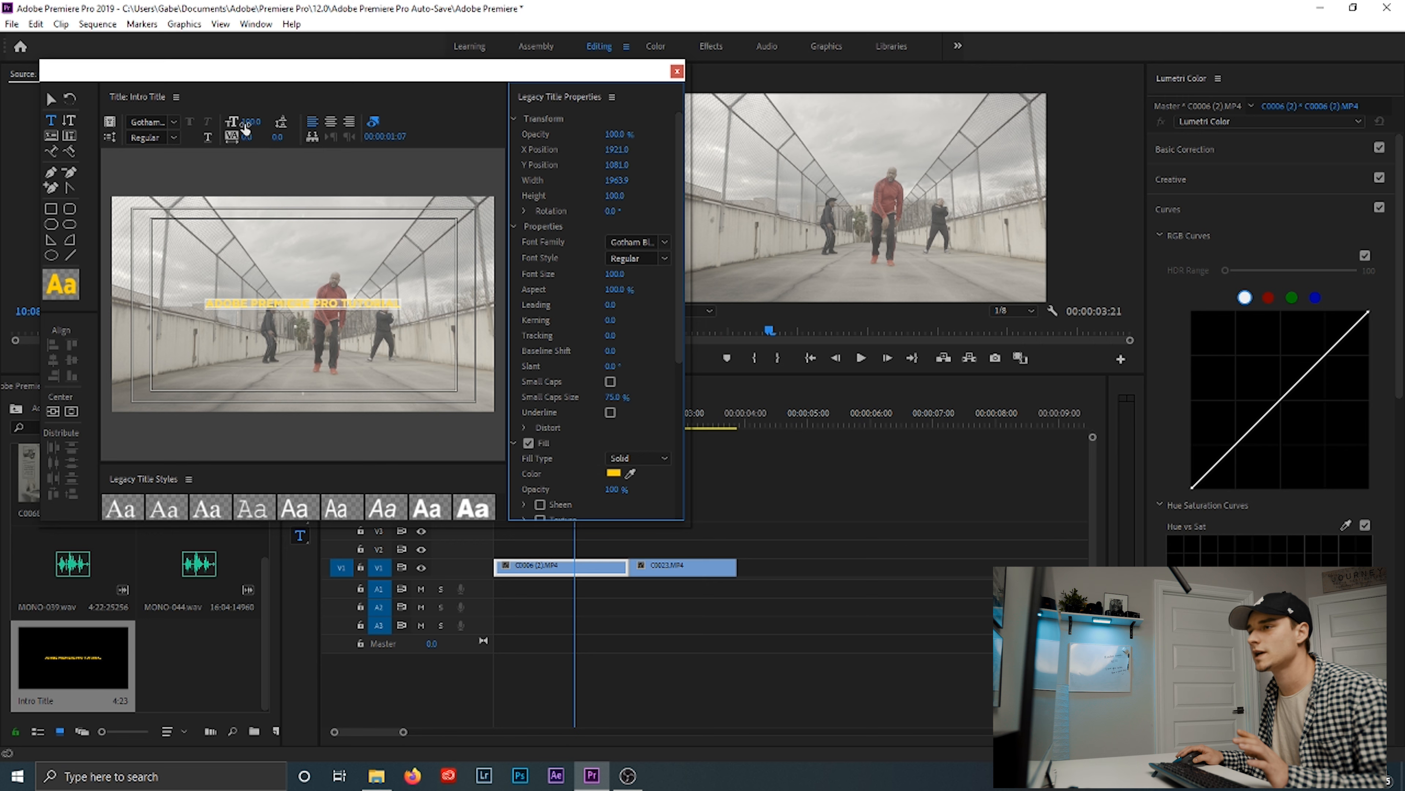
Set the title's font size to 119 and kerning to -2, recenter it in the frame, and close the title designer.
left_click_drag(248, 128, 258, 128)
mouse_move(249, 121)
left_mouse_down()
mouse_move(287, 122)
mouse_move(246, 137)
left_mouse_up()
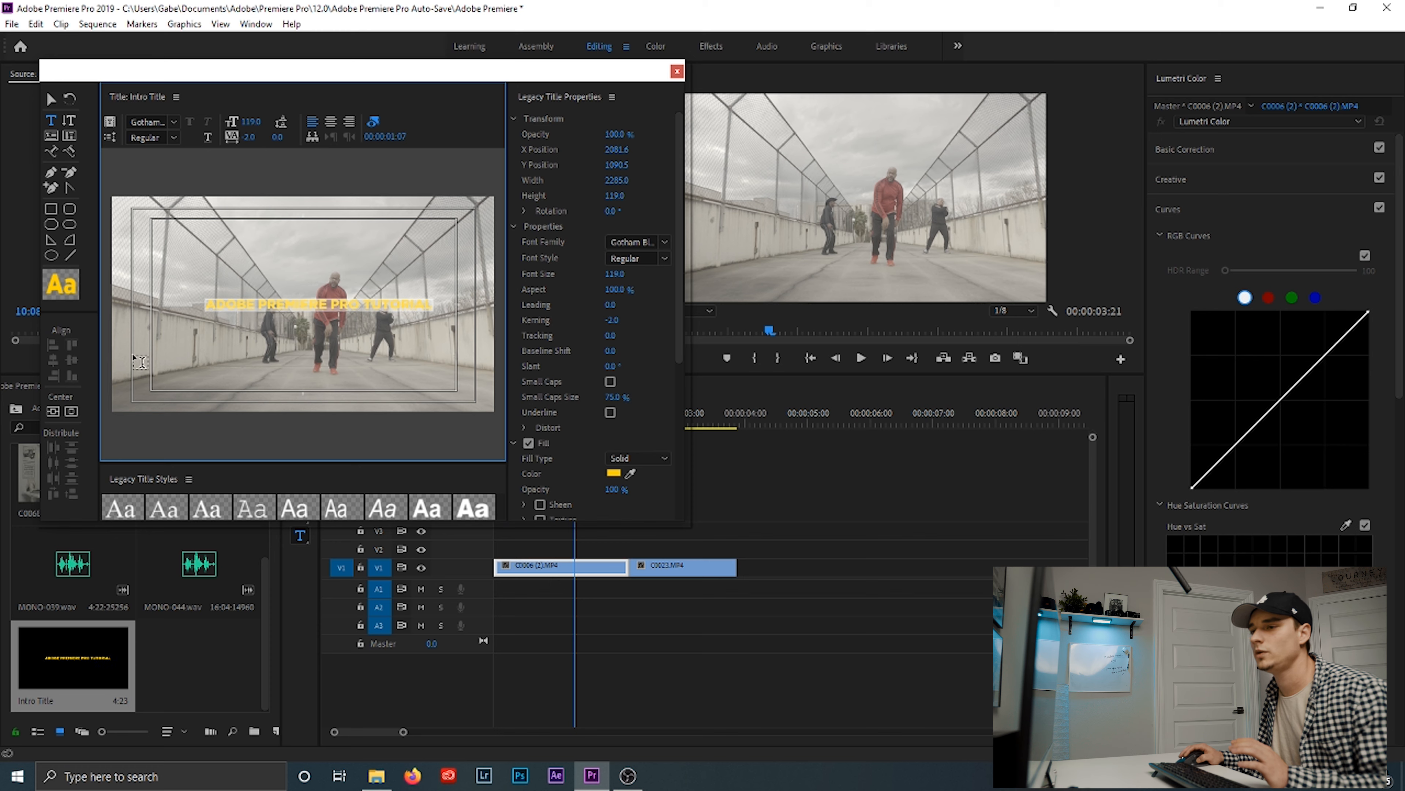
left_click(71, 411)
left_click(52, 411)
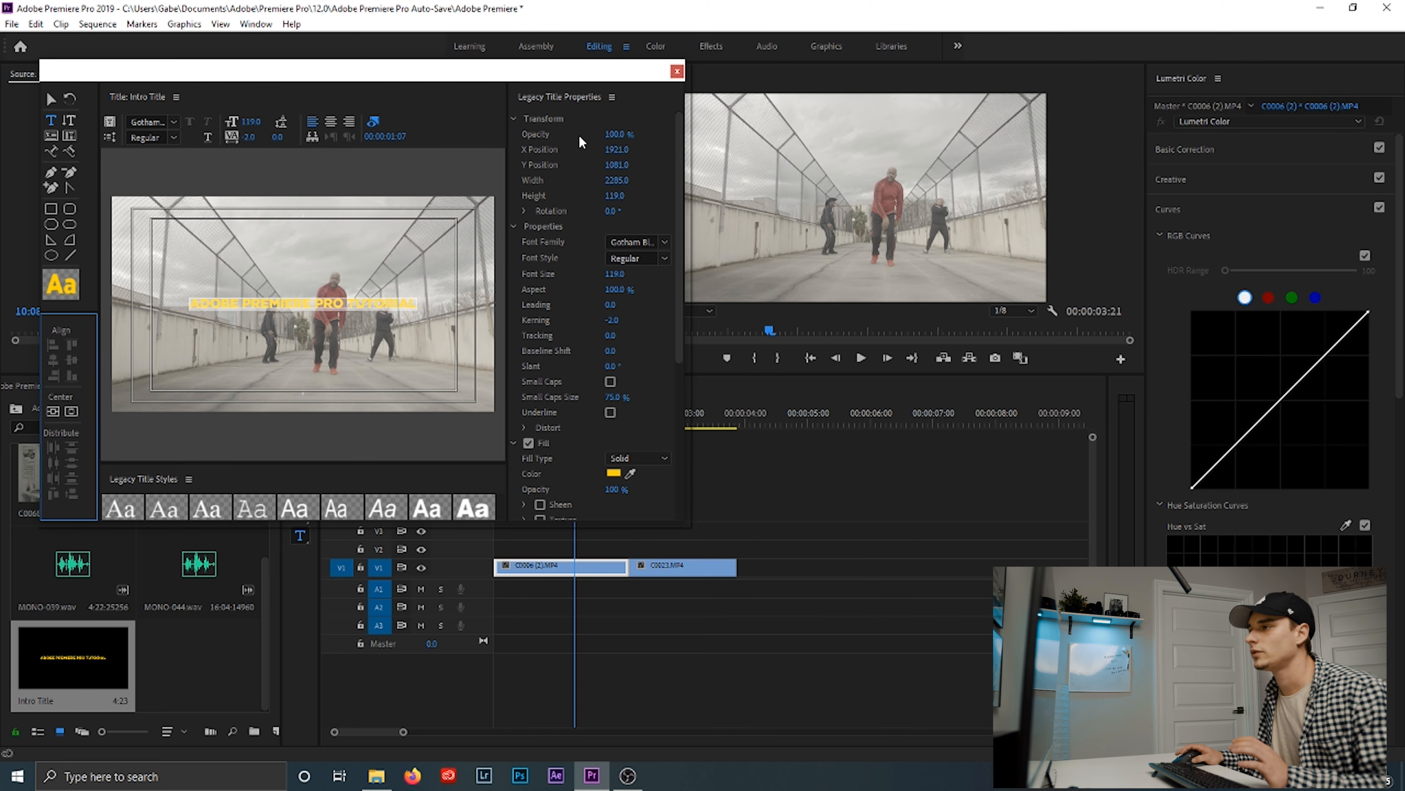
left_click(676, 73)
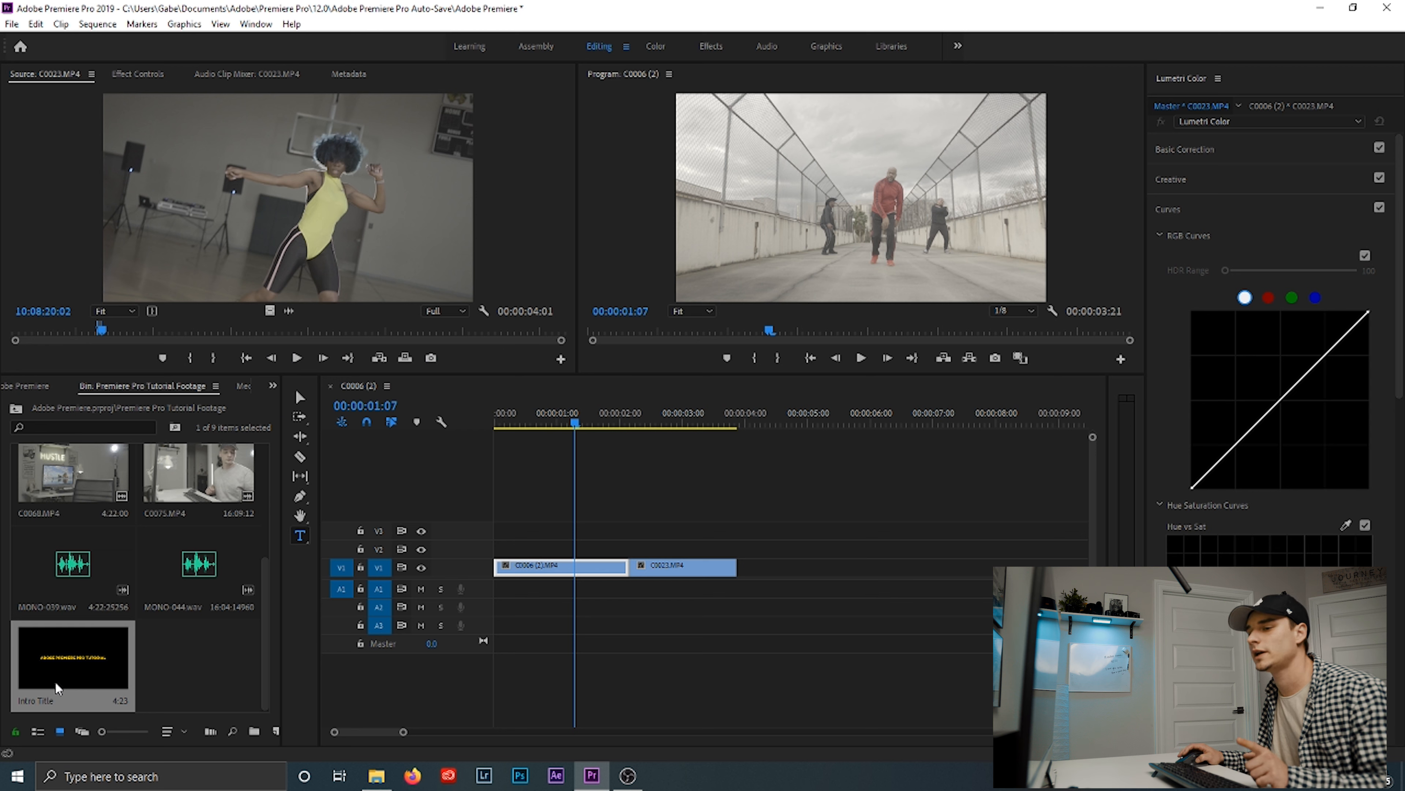
Place Intro Title on a new V4 track at the sequence start and trim its end back to about 00:00:01:18.
left_click(73, 668)
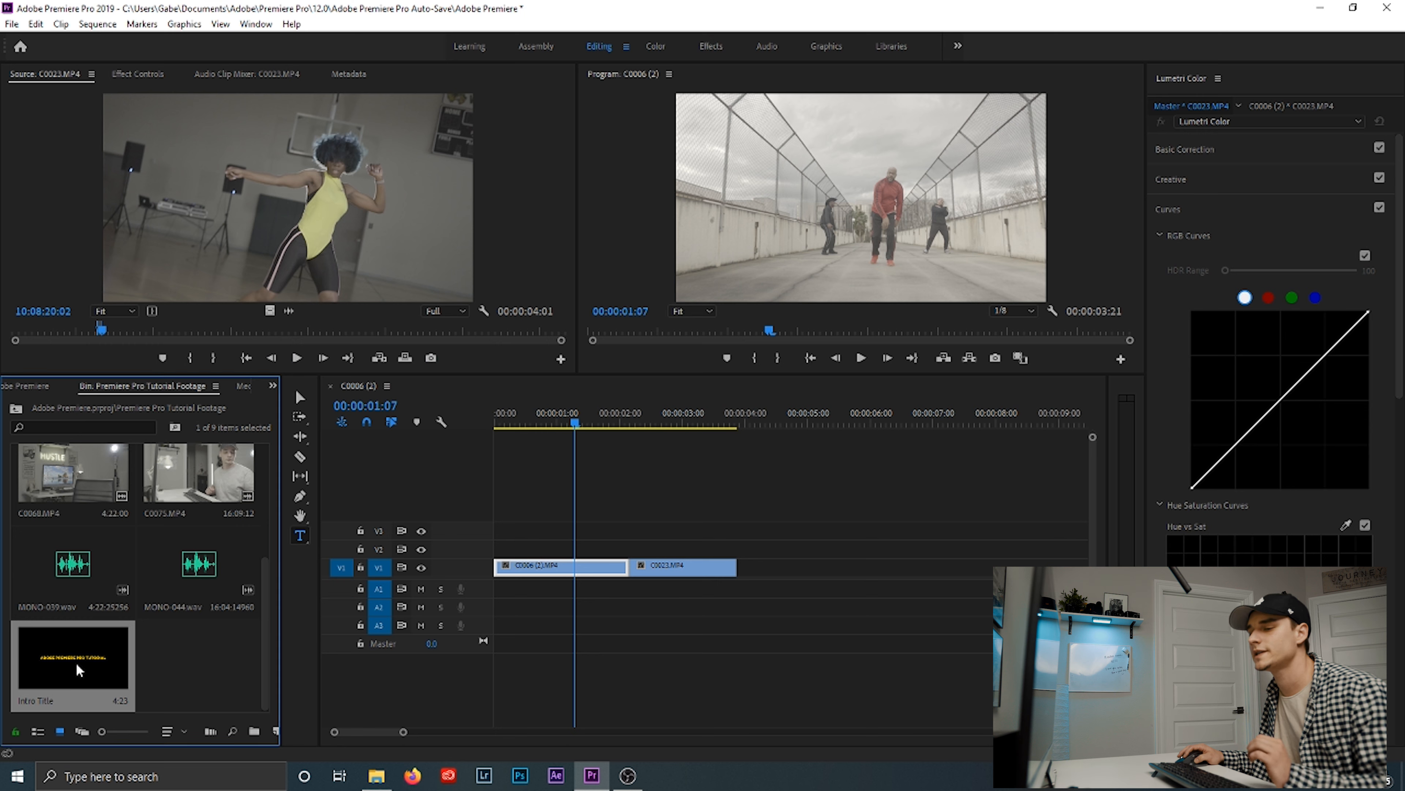
left_click_drag(76, 663, 500, 526)
left_click(587, 506)
mouse_move(803, 512)
left_mouse_down()
mouse_move(703, 527)
mouse_move(801, 523)
left_mouse_up()
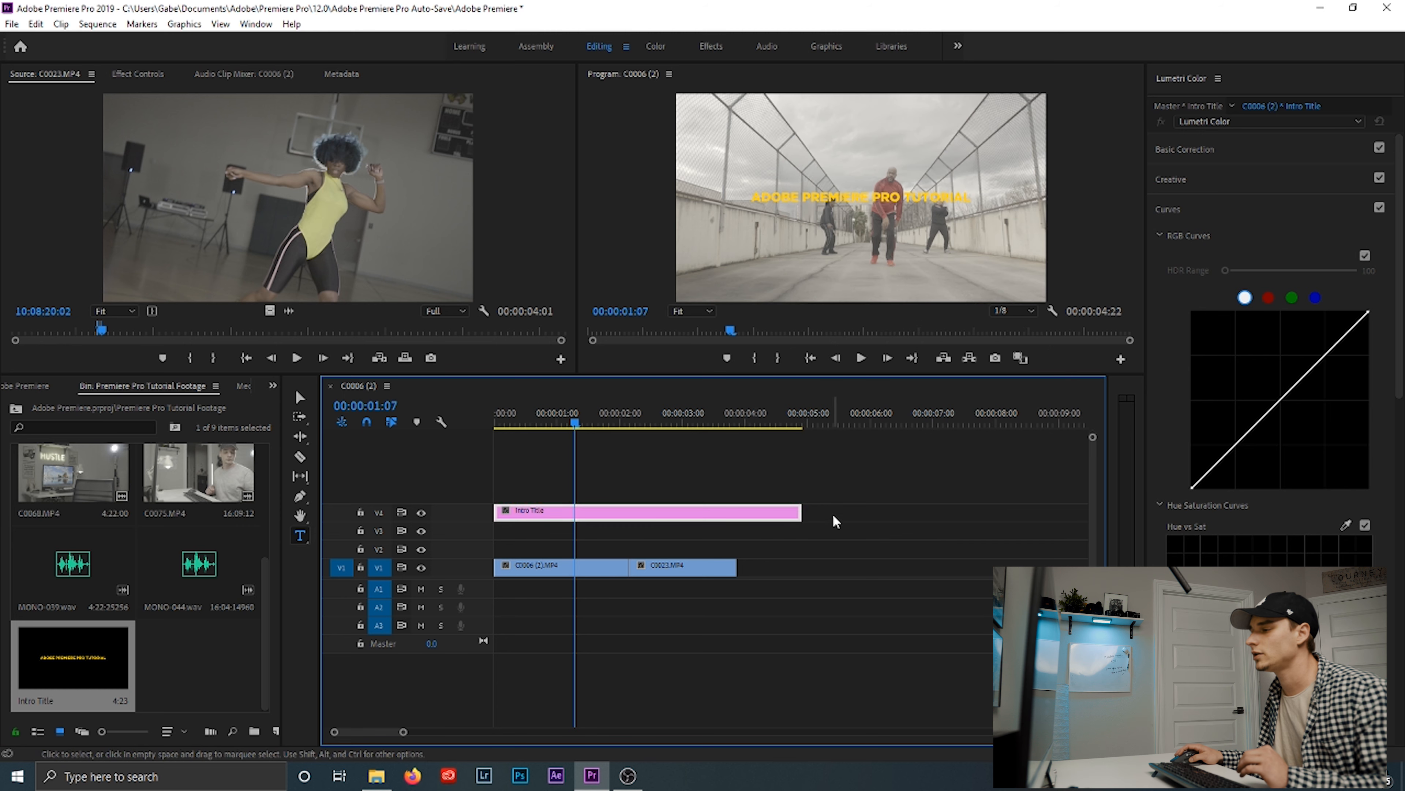
left_click_drag(802, 514, 611, 529)
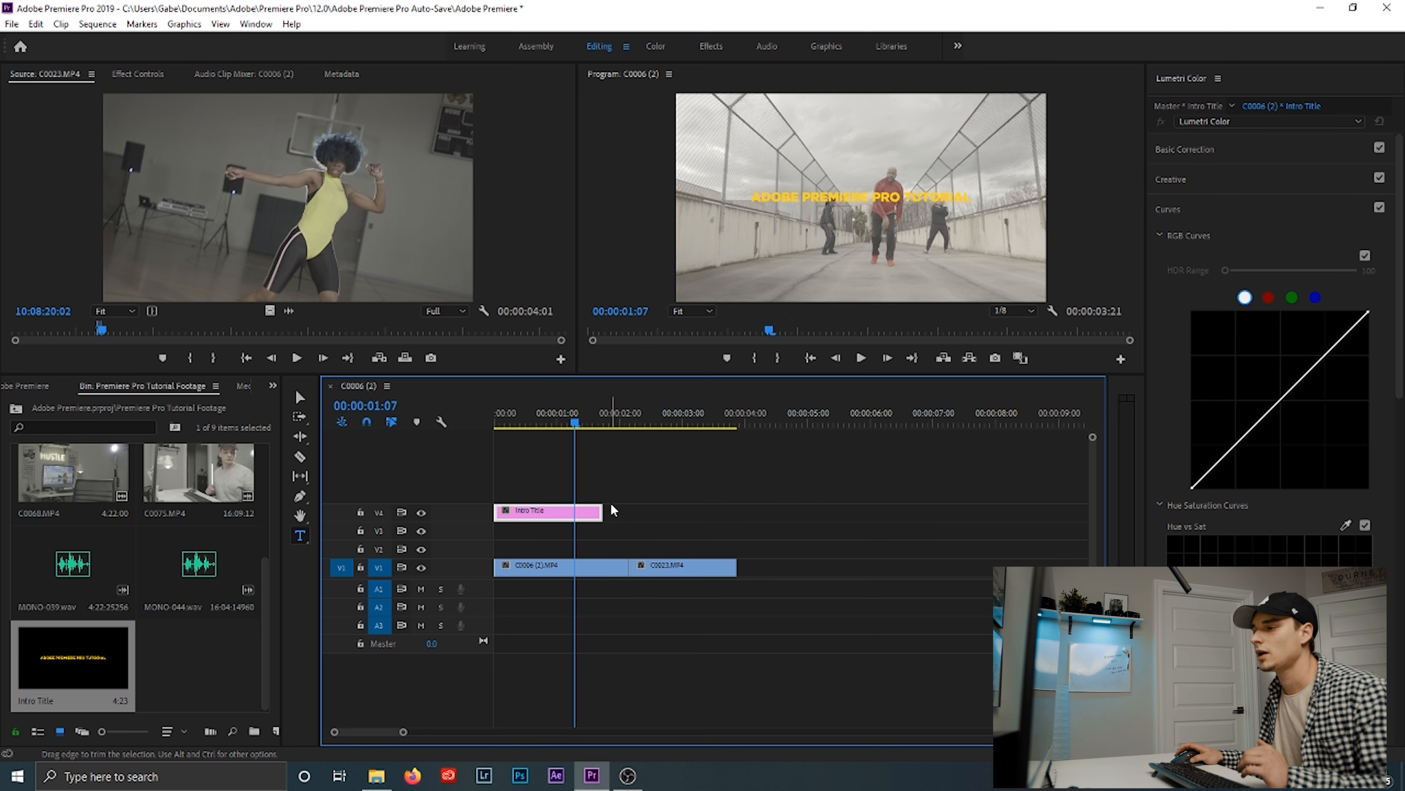
Return to the sequence start and display the effects library along with the Intro Title clip's effect controls.
left_click_drag(563, 418, 486, 420)
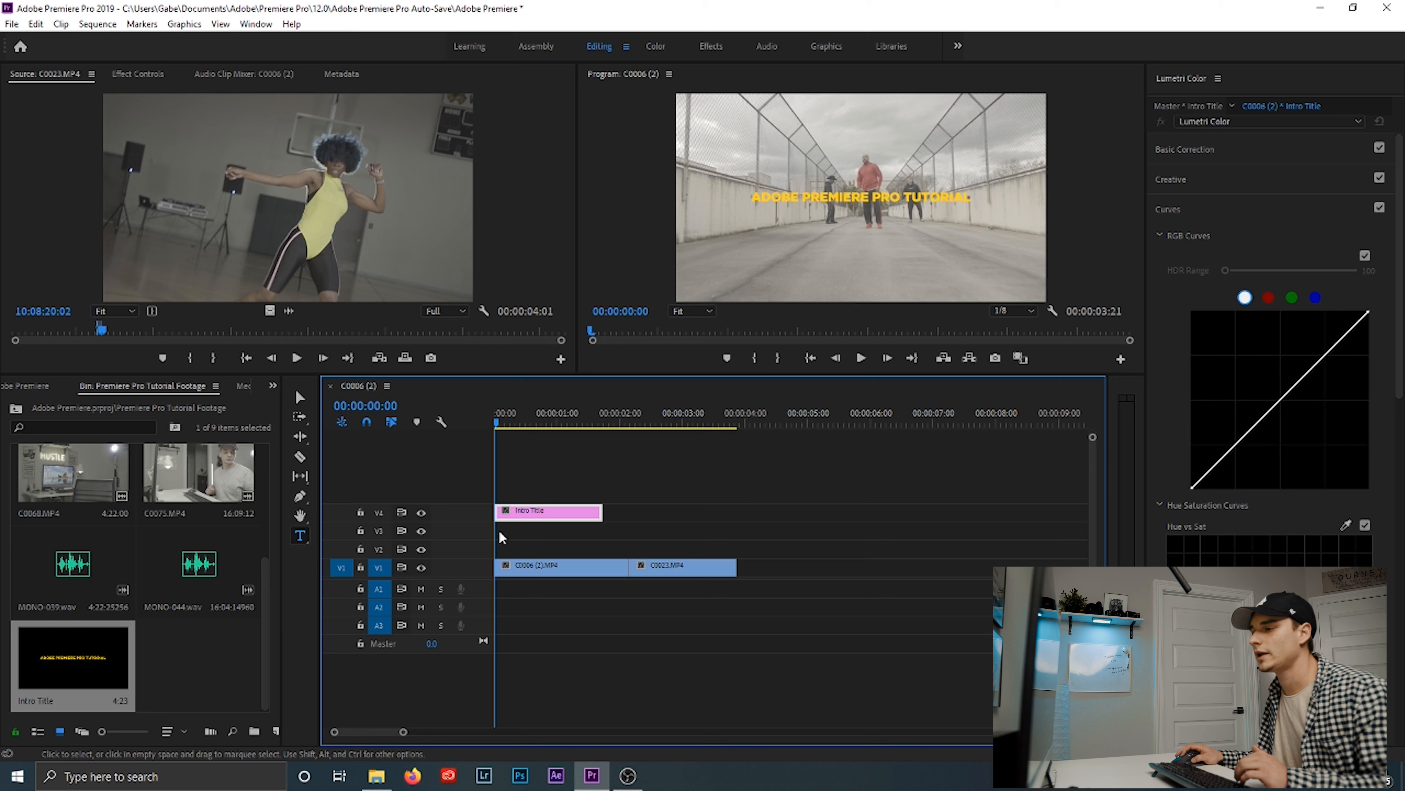
left_click_drag(509, 513, 509, 514)
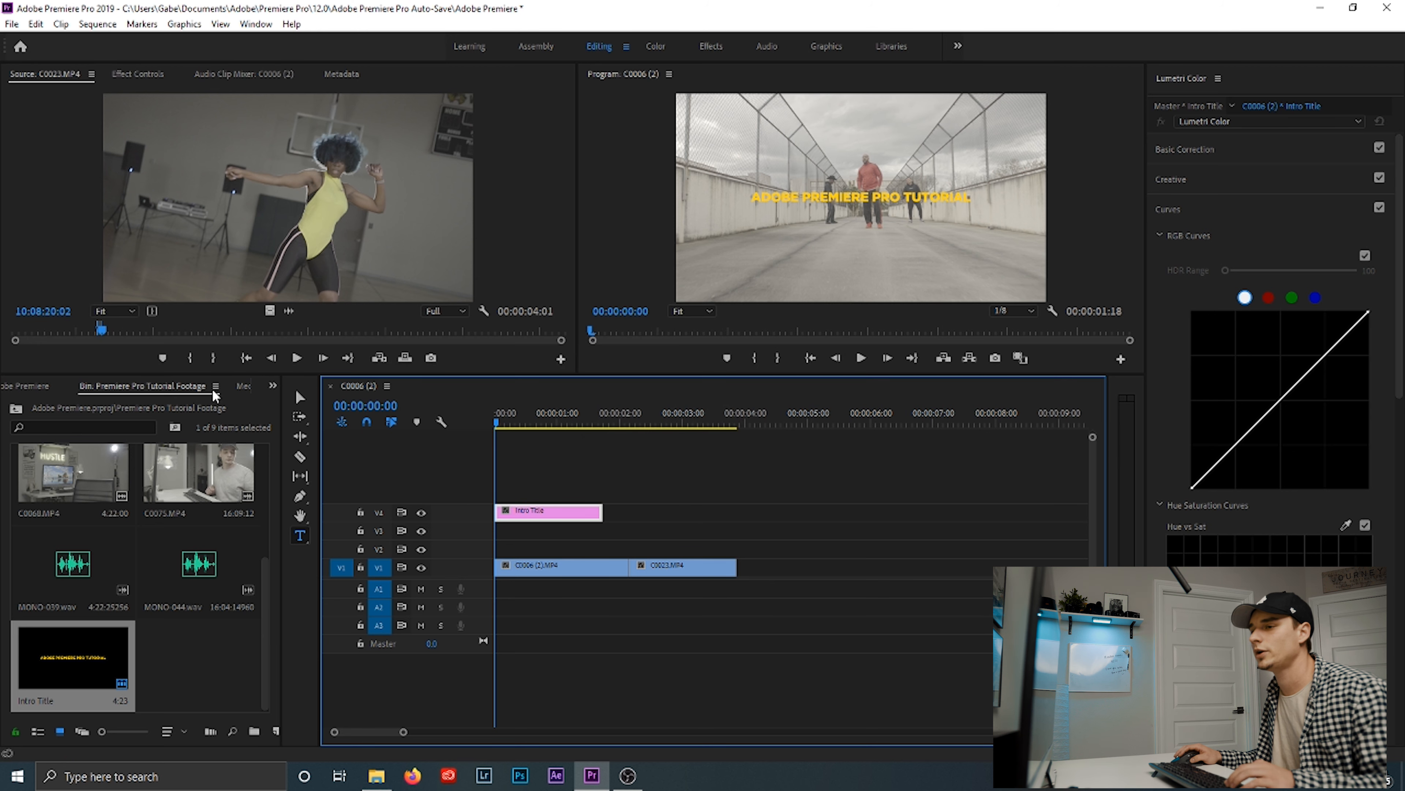
left_click(272, 387)
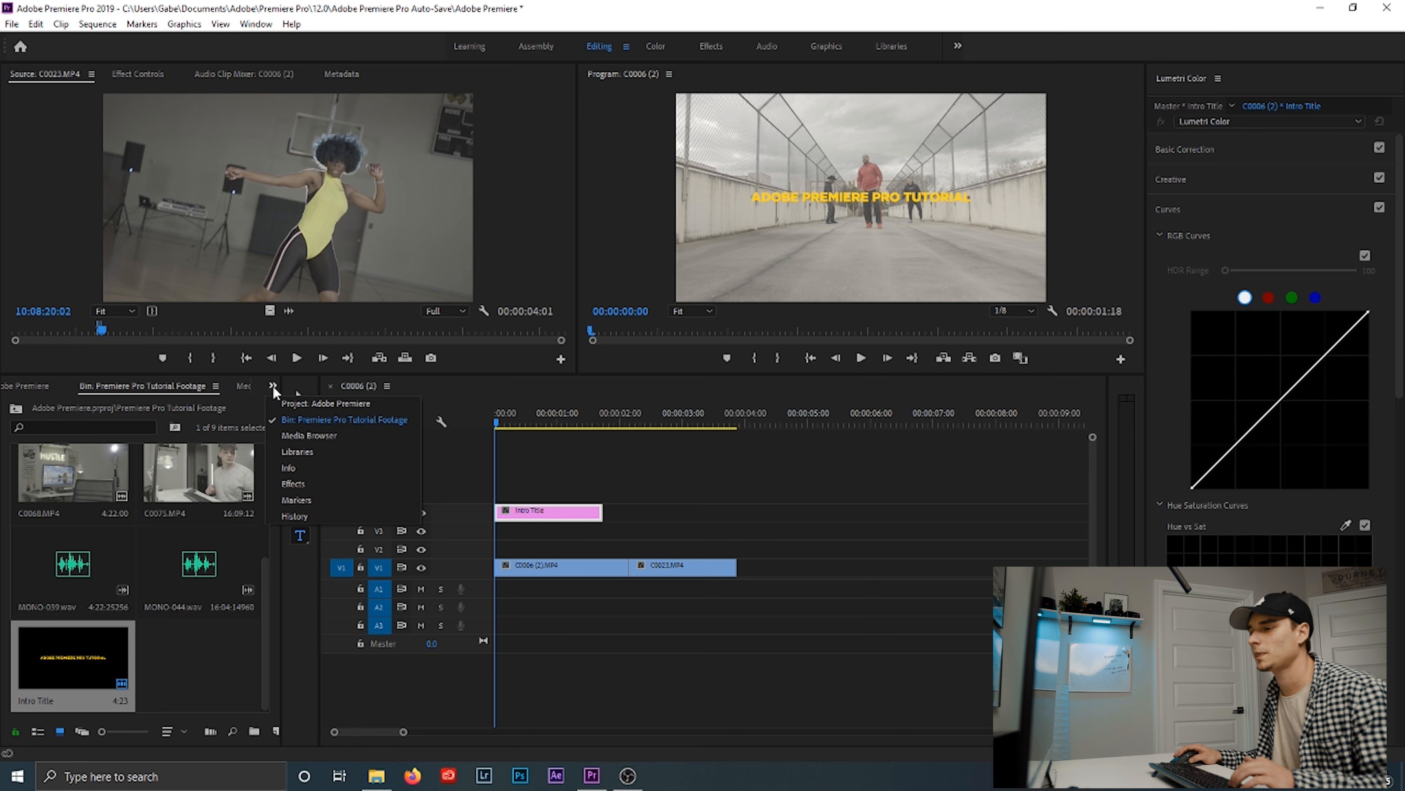
left_click(307, 482)
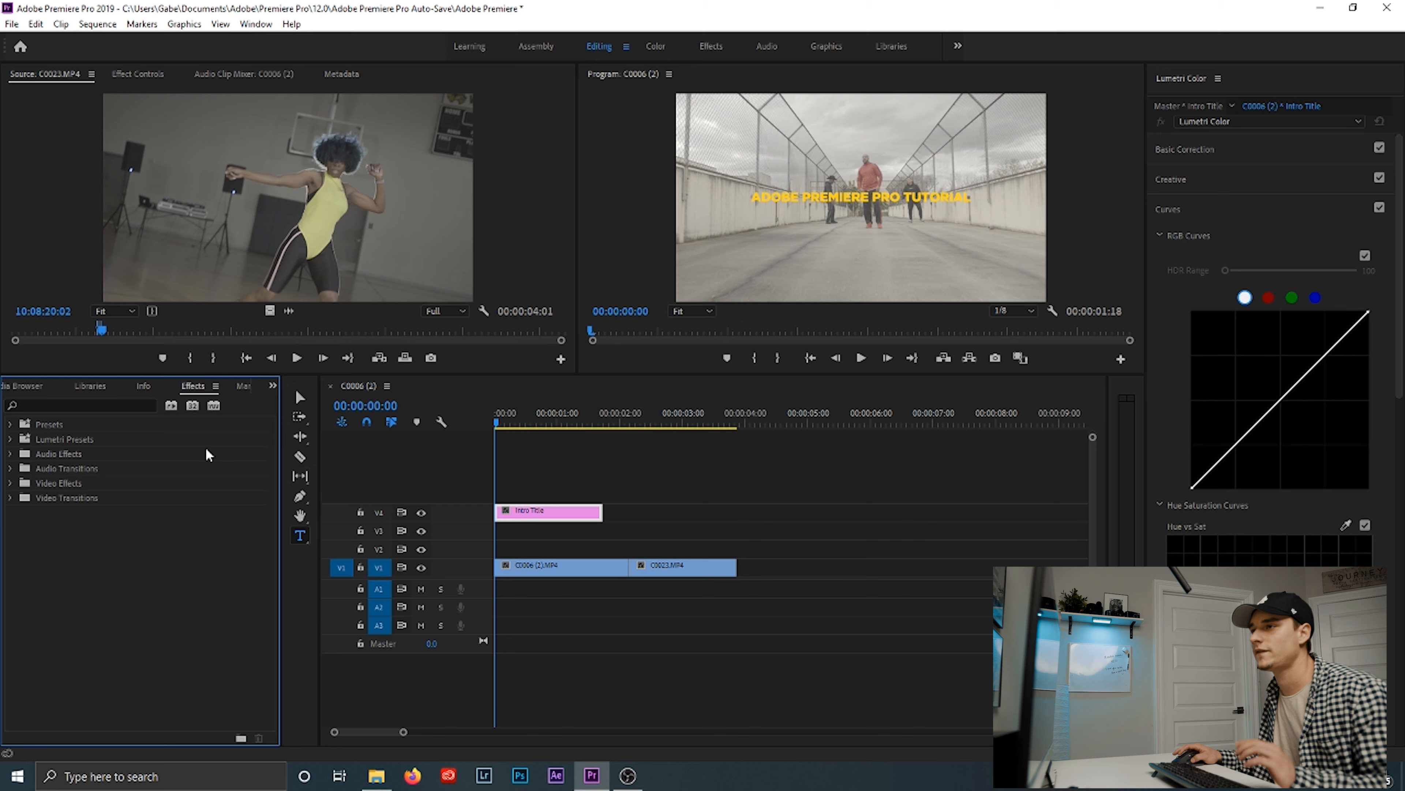
left_click(256, 24)
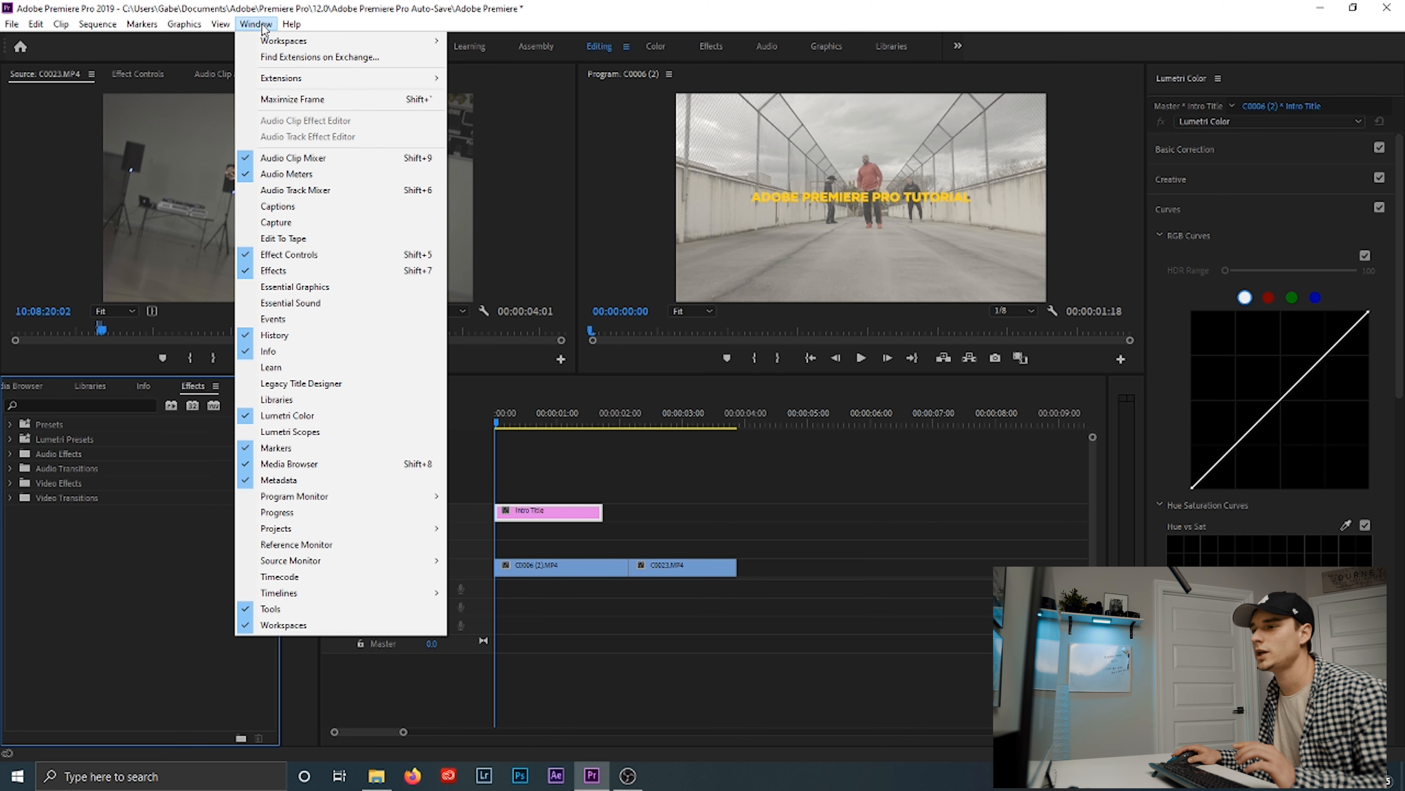
left_click(322, 256)
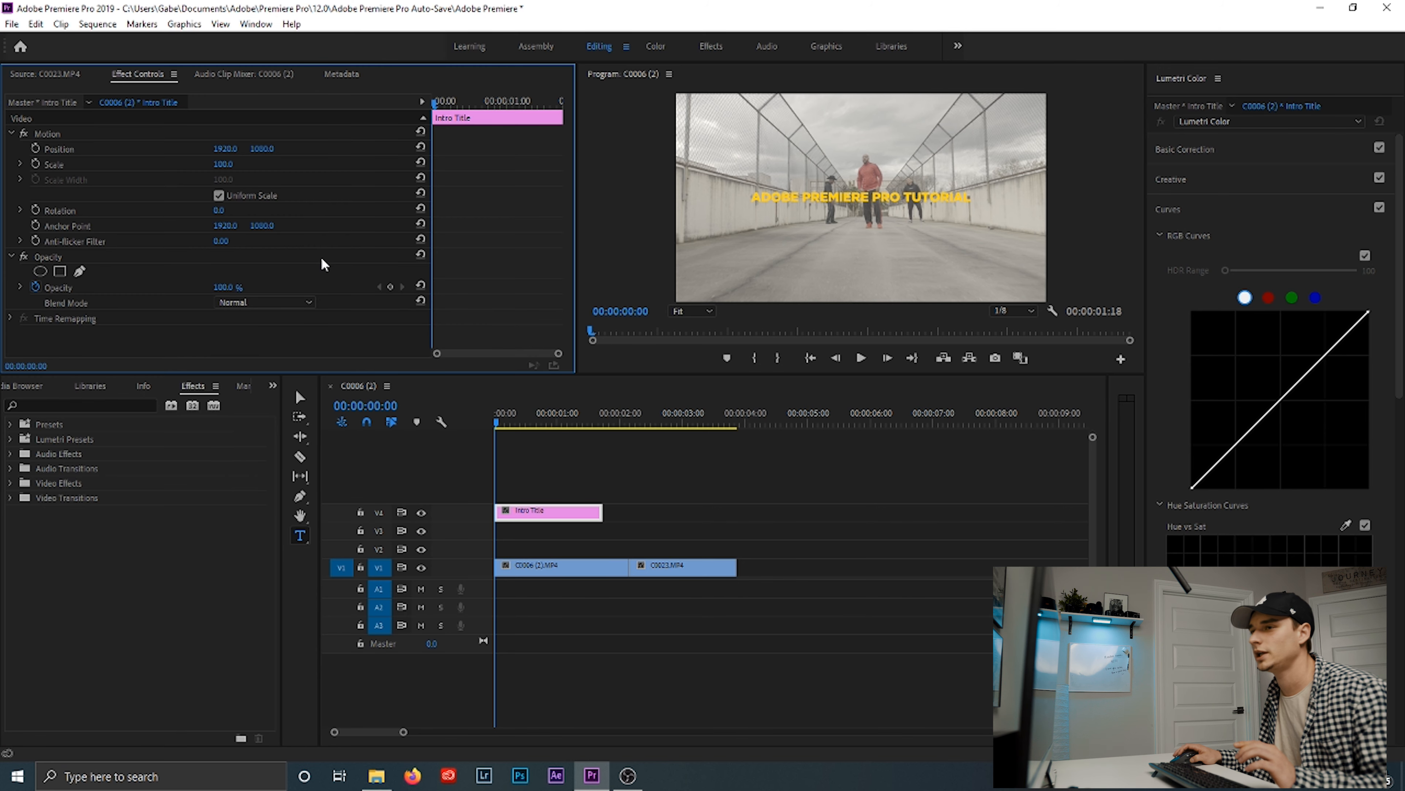
left_click(256, 25)
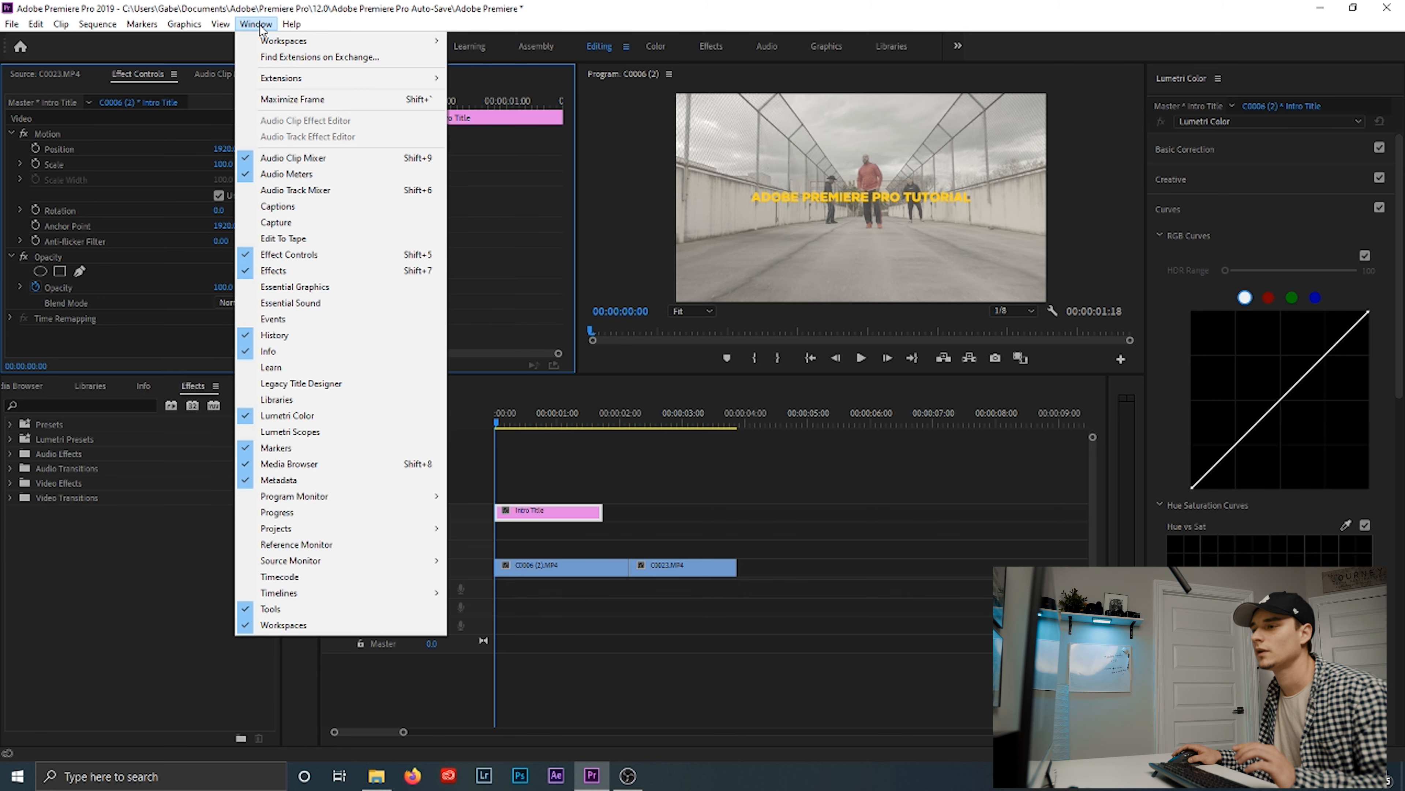
left_click(313, 275)
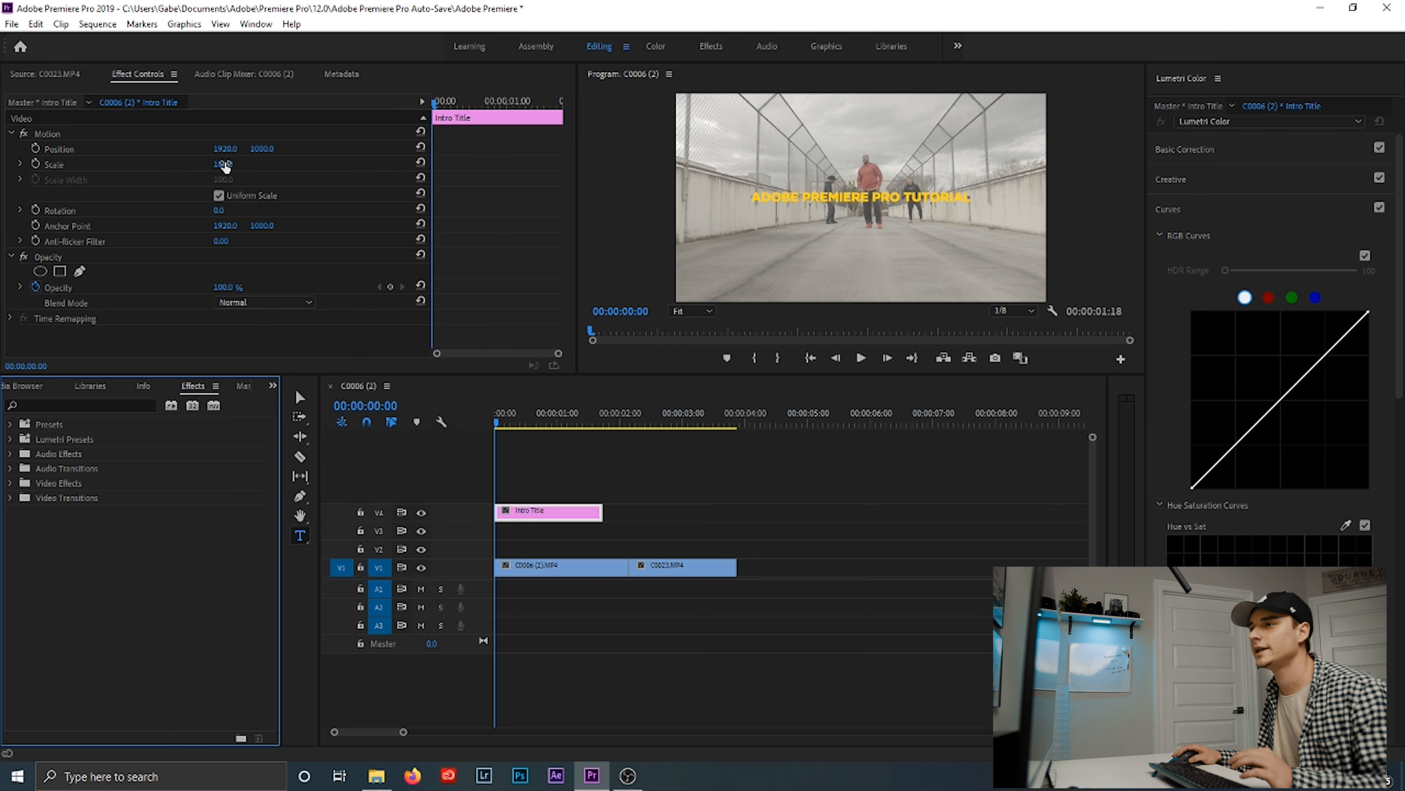
left_click(253, 25)
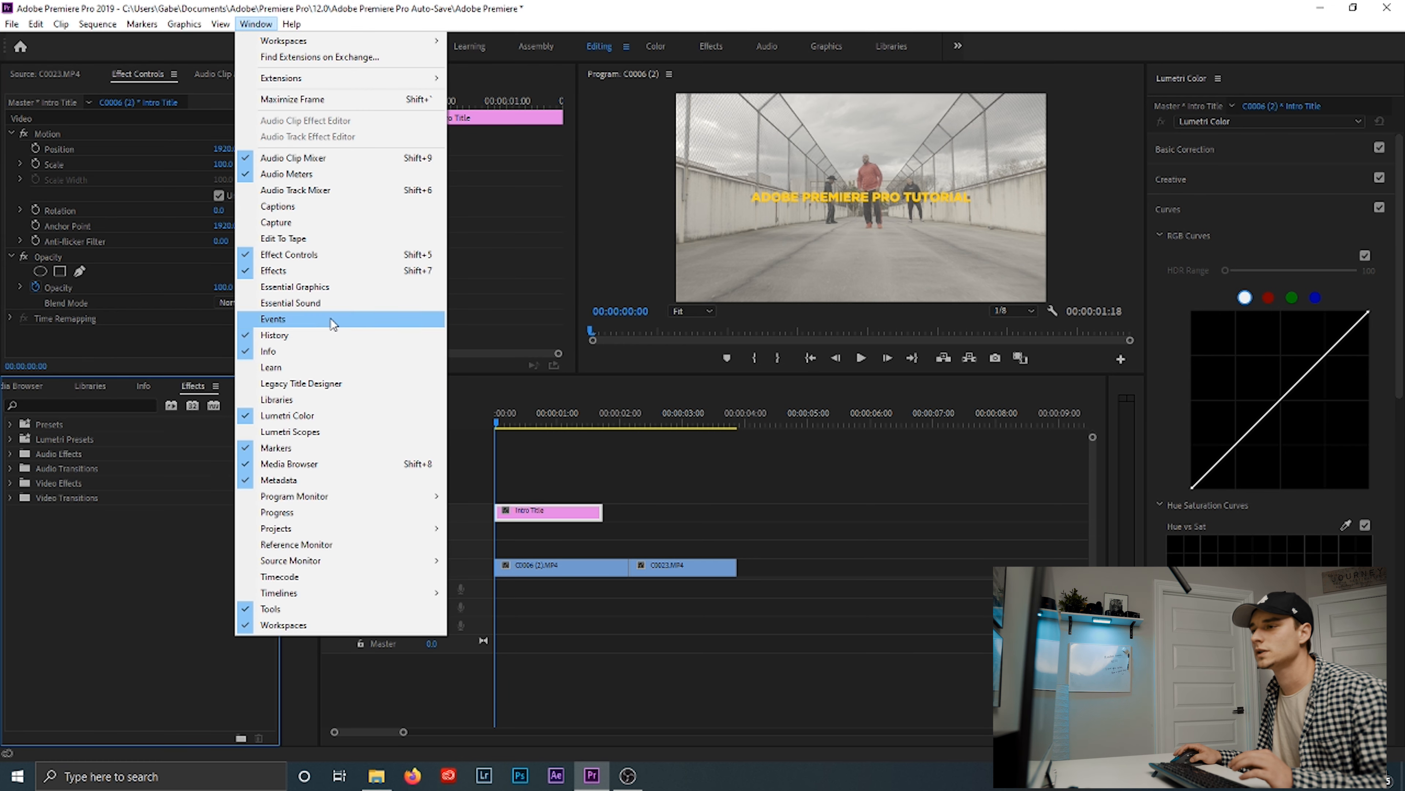
left_click(318, 274)
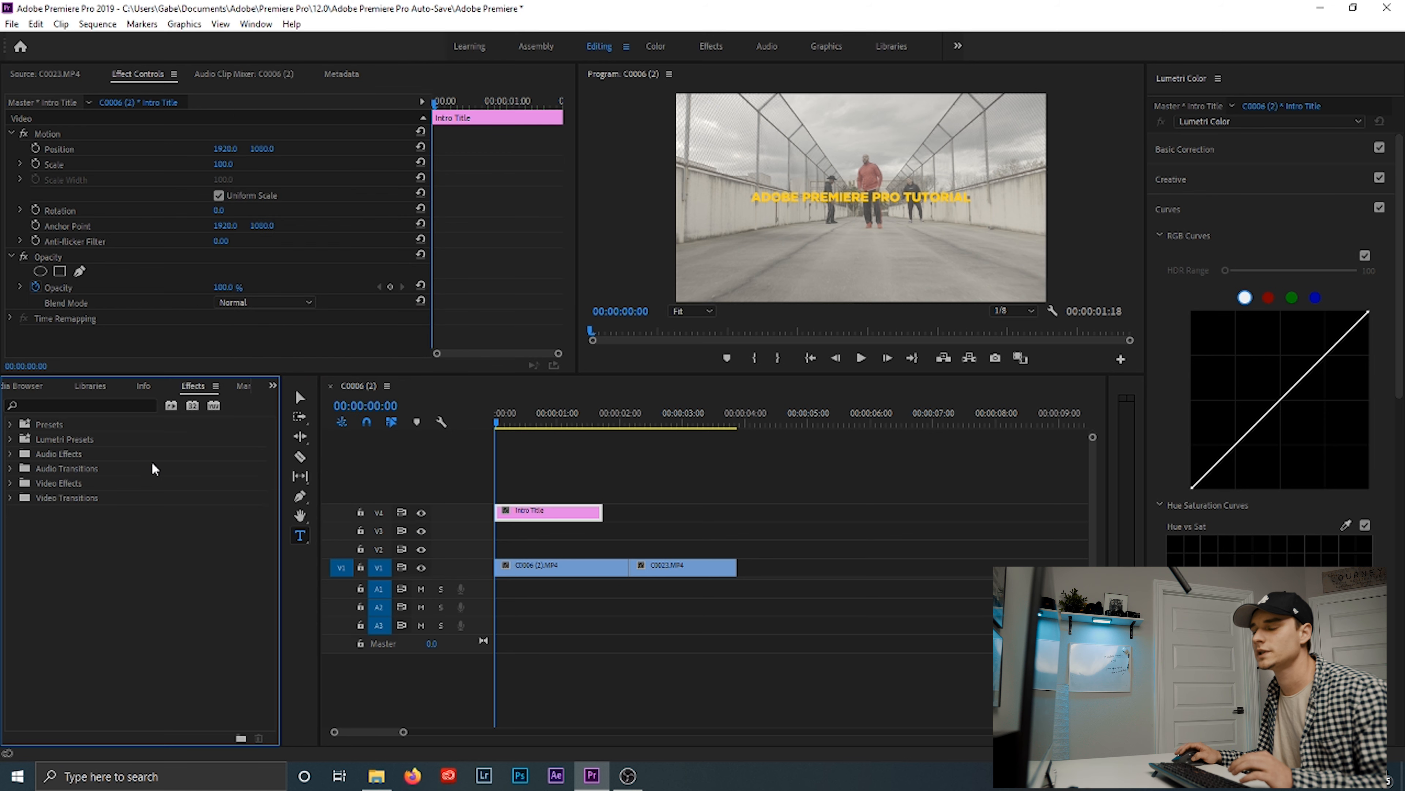
Search the effects for "CROSS DISS", apply Cross Dissolve to the start of Intro Title, and play the fade-in.
left_click(137, 402)
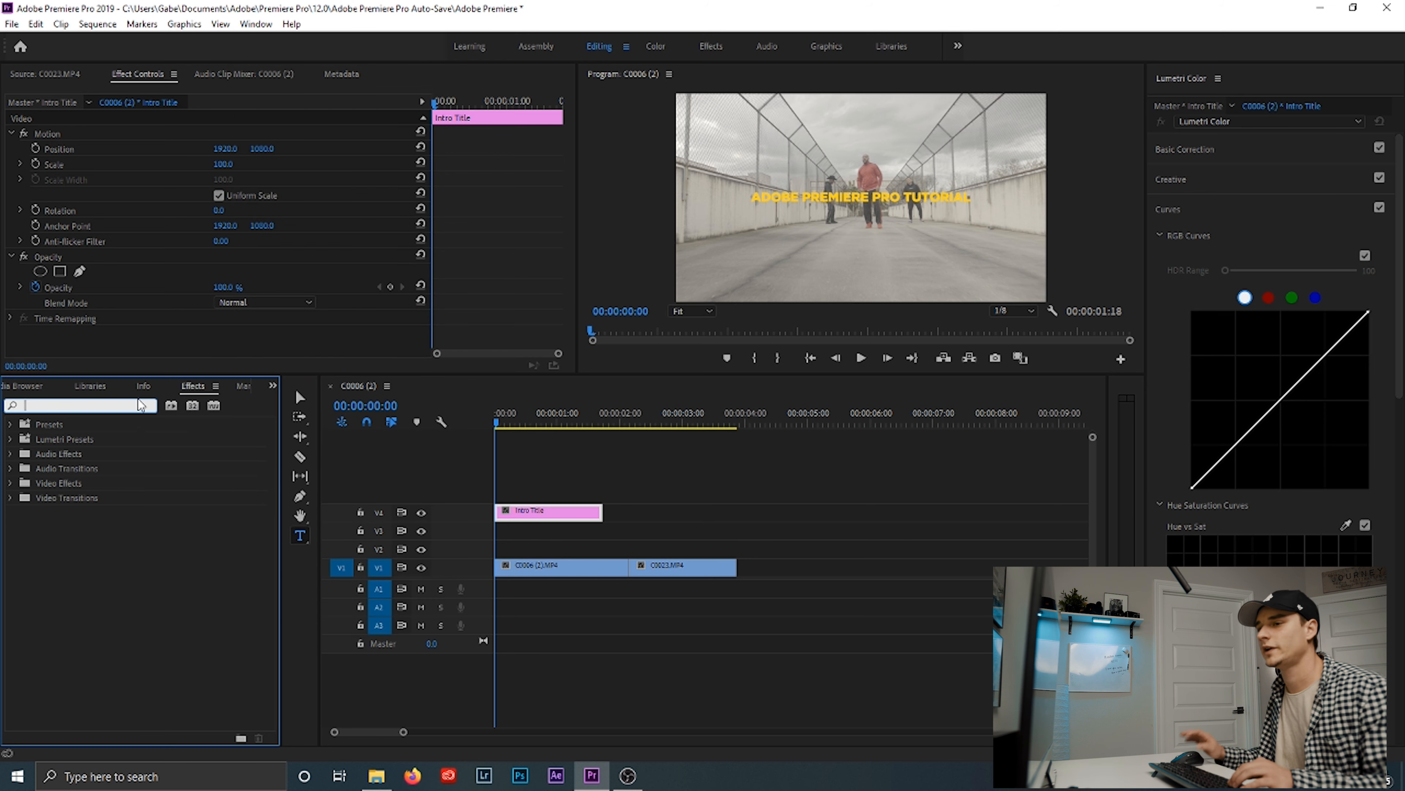
type("CROSS DISS")
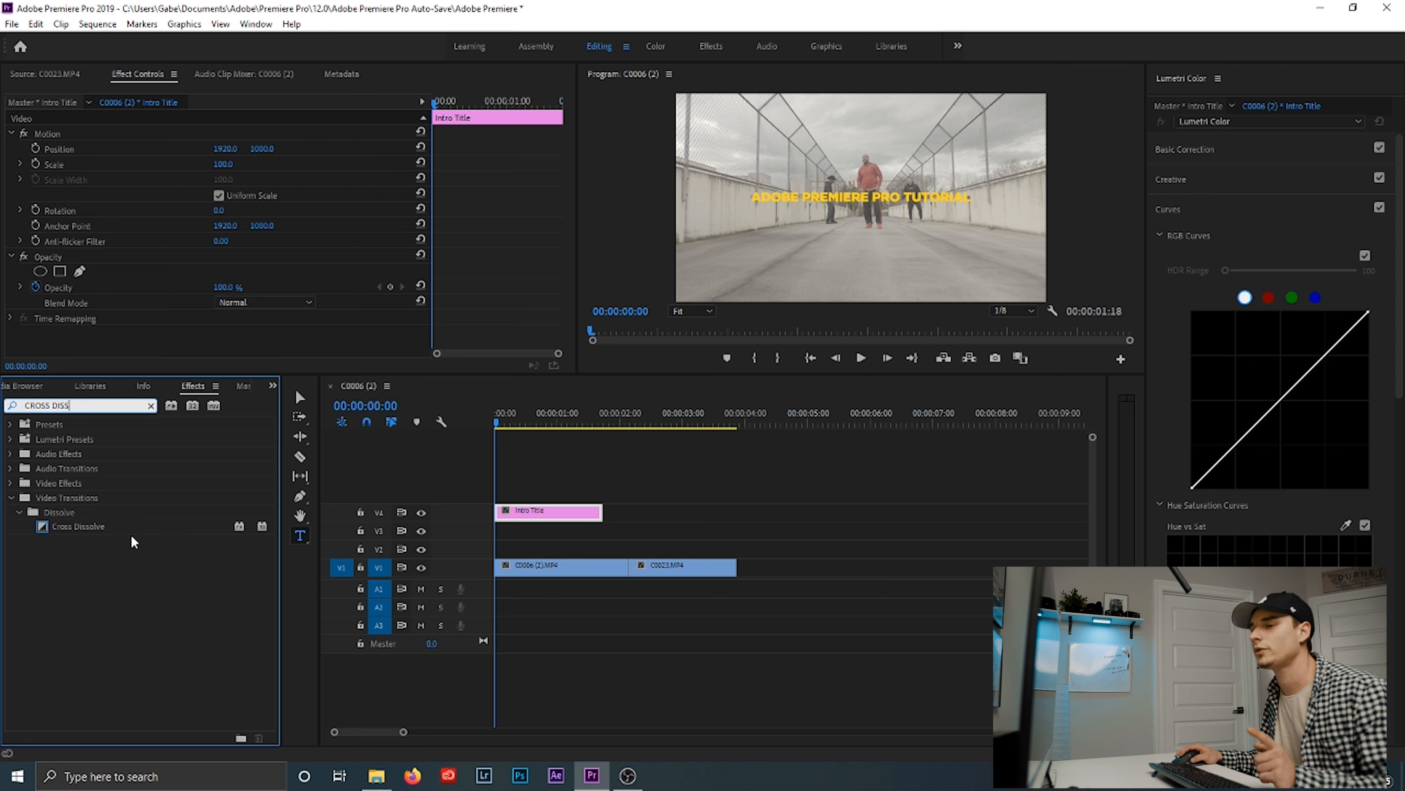
left_click_drag(81, 527, 544, 512)
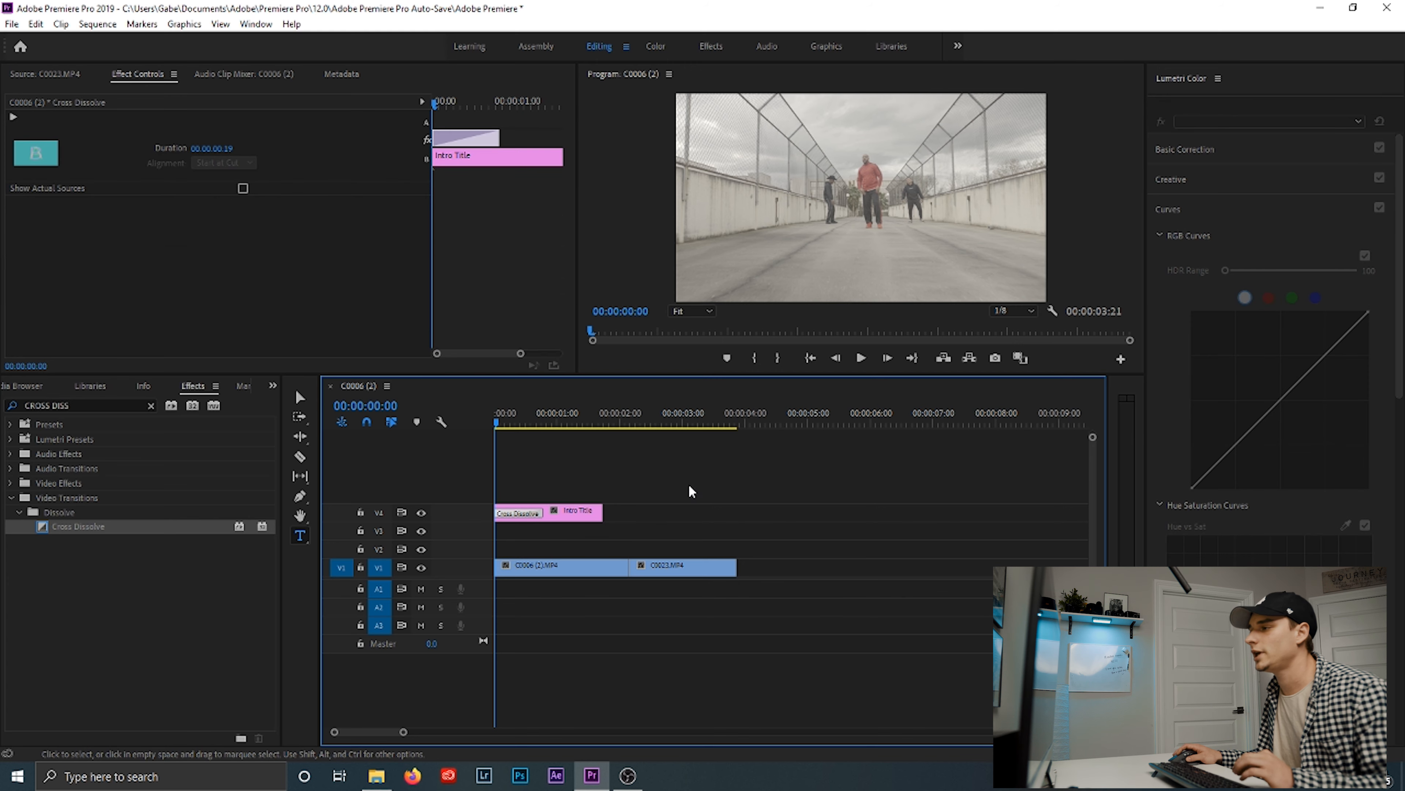
key("space")
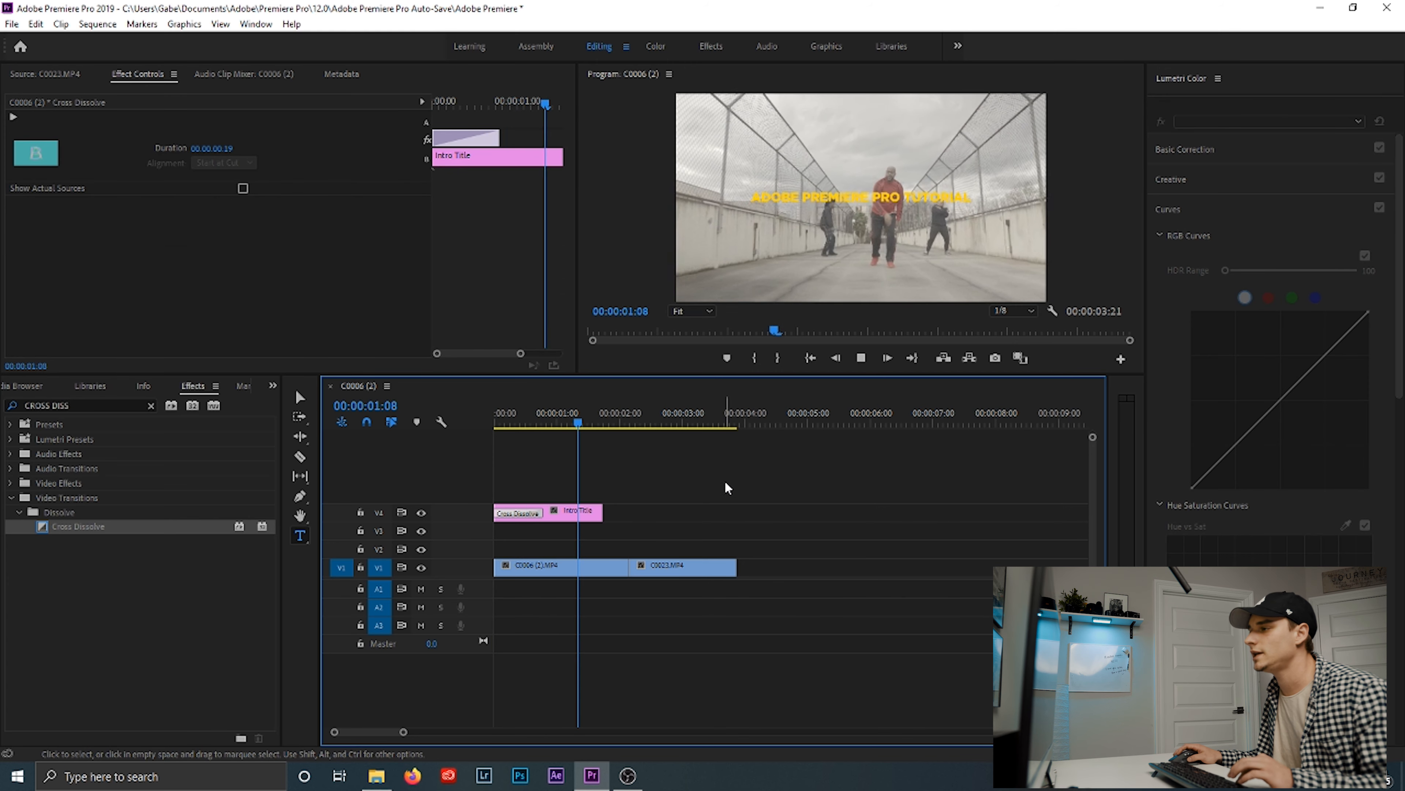
key("space")
Extend Intro Title's end to about 00:00:05:05, lengthen its opening Cross Dissolve to 00:00:02:12, and play the slower fade.
left_click_drag(613, 510, 820, 511)
left_click(536, 513)
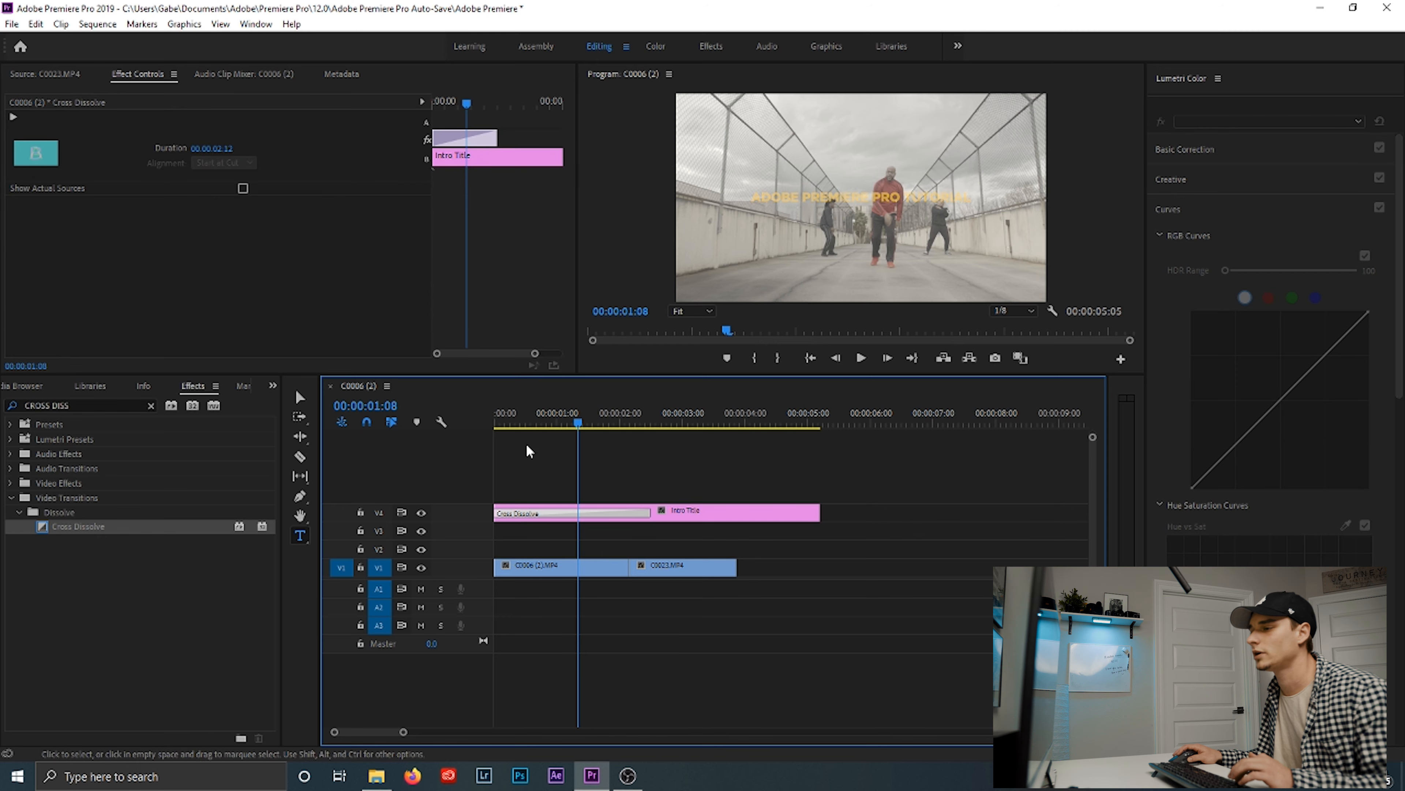
key("Home")
key("space")
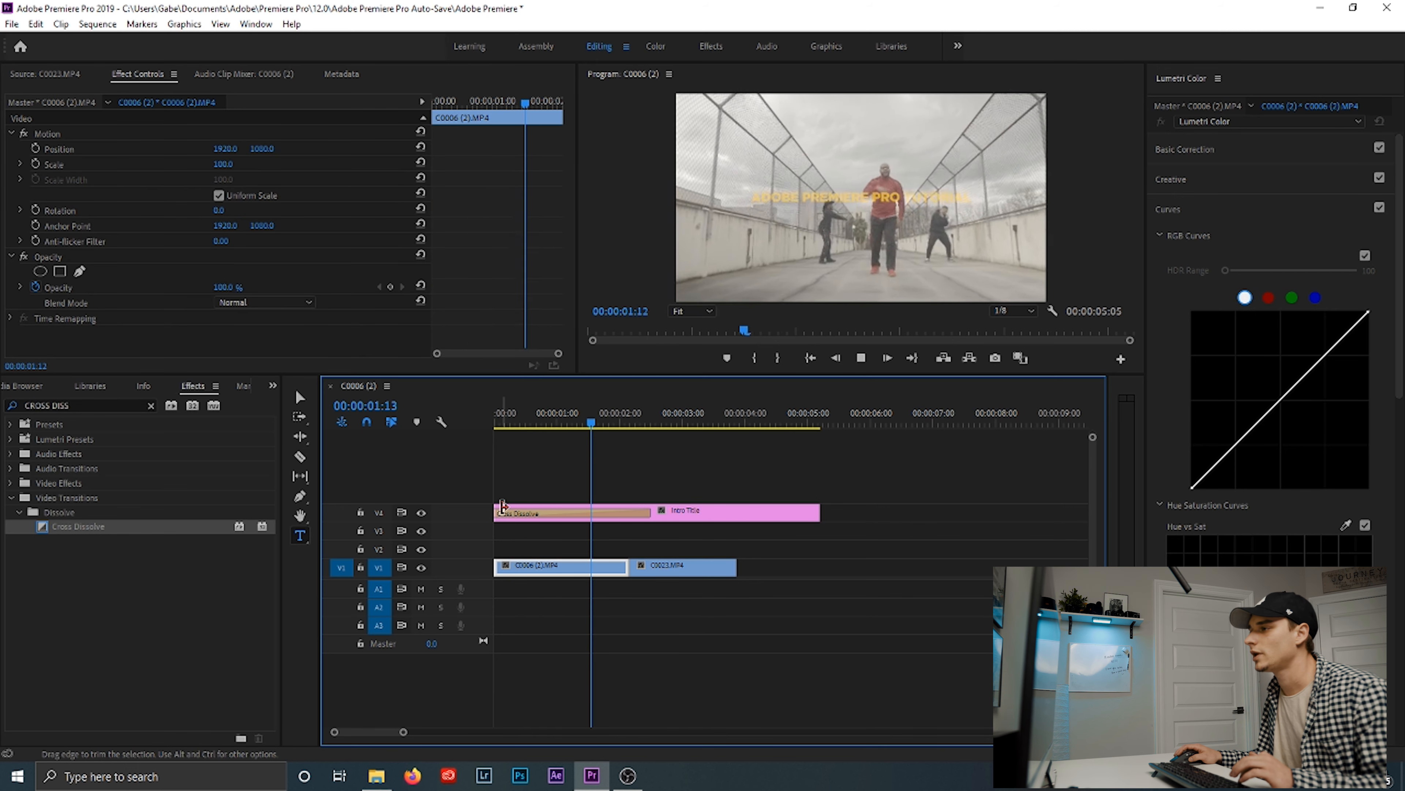
key("space")
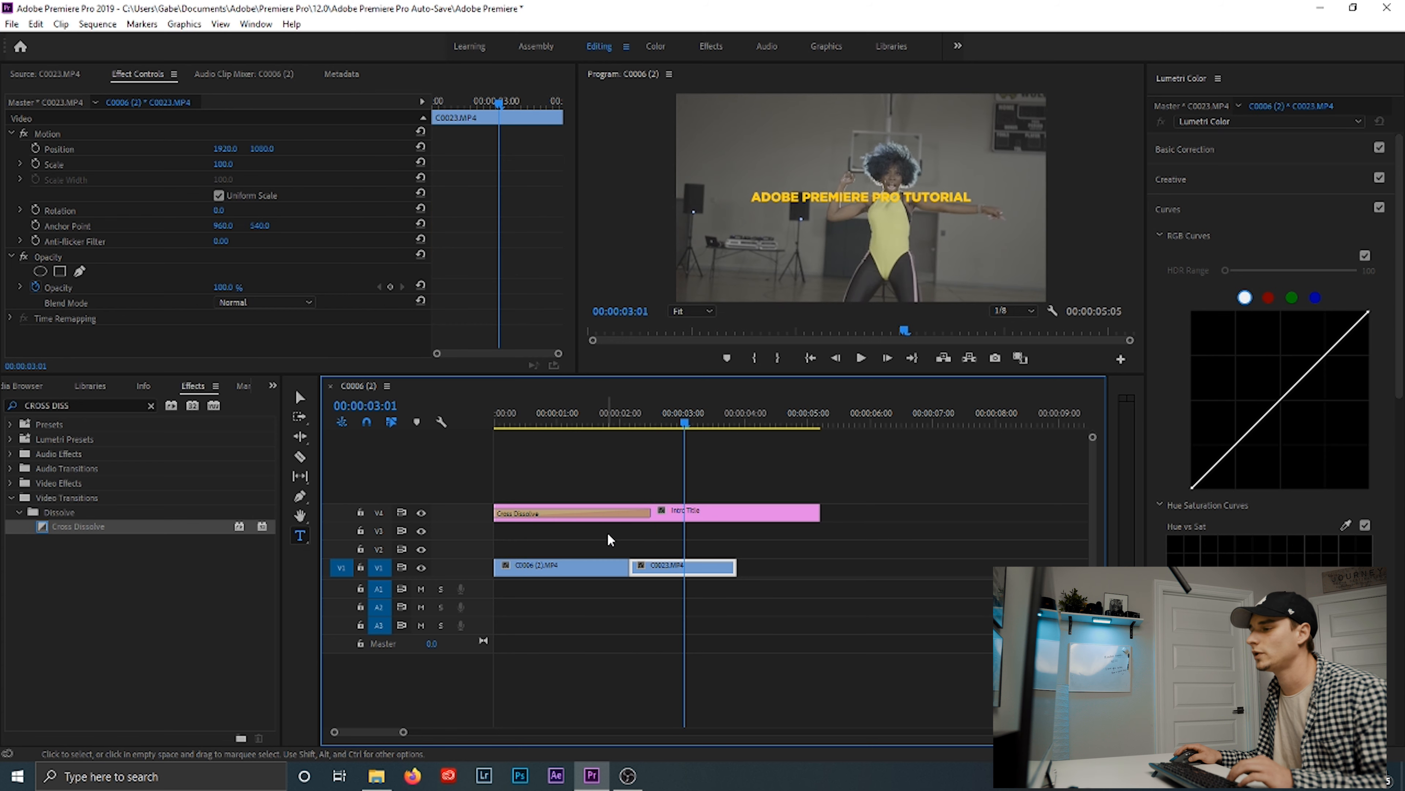
Trim Intro Title's end back to about 00:00:04:09 and shorten its opening Cross Dissolve to 00:00:00:20.
key("Home")
left_click_drag(819, 514, 764, 520)
left_click_drag(650, 514, 545, 513)
Apply Cross Dissolve to the end of Intro Title and play the fade-out from about 00:00:03:01.
left_click_drag(111, 527, 546, 584)
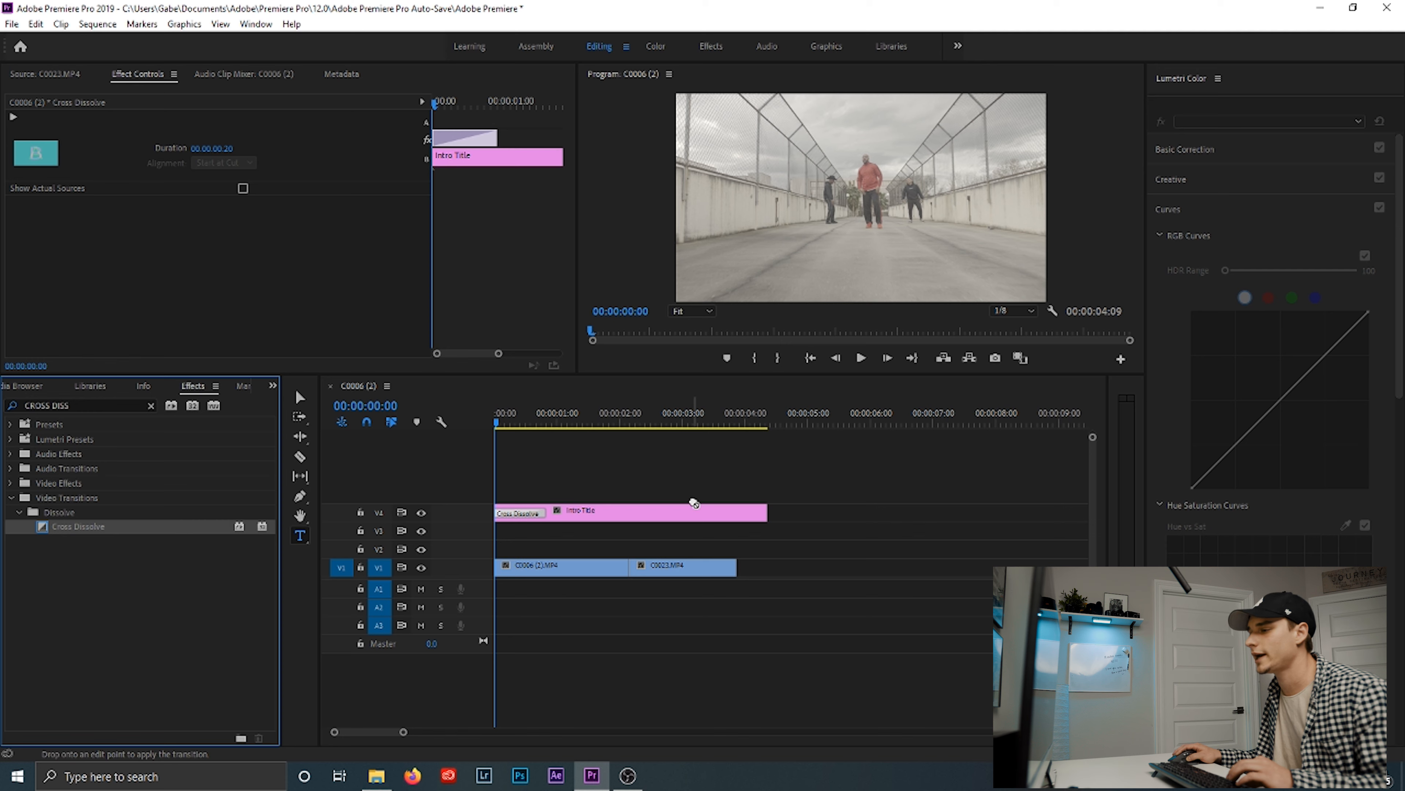
left_click_drag(743, 519, 763, 515)
left_click(684, 423)
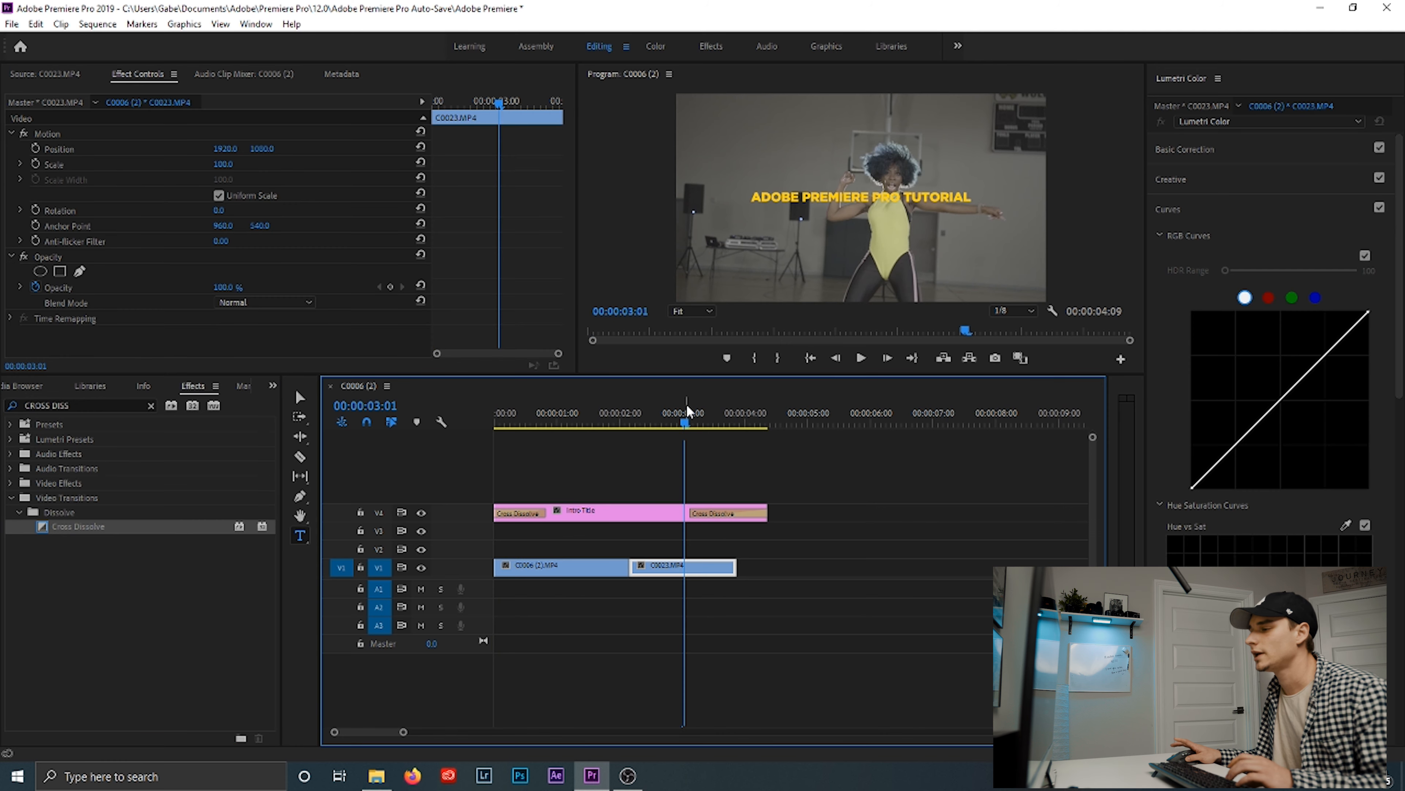
key("space")
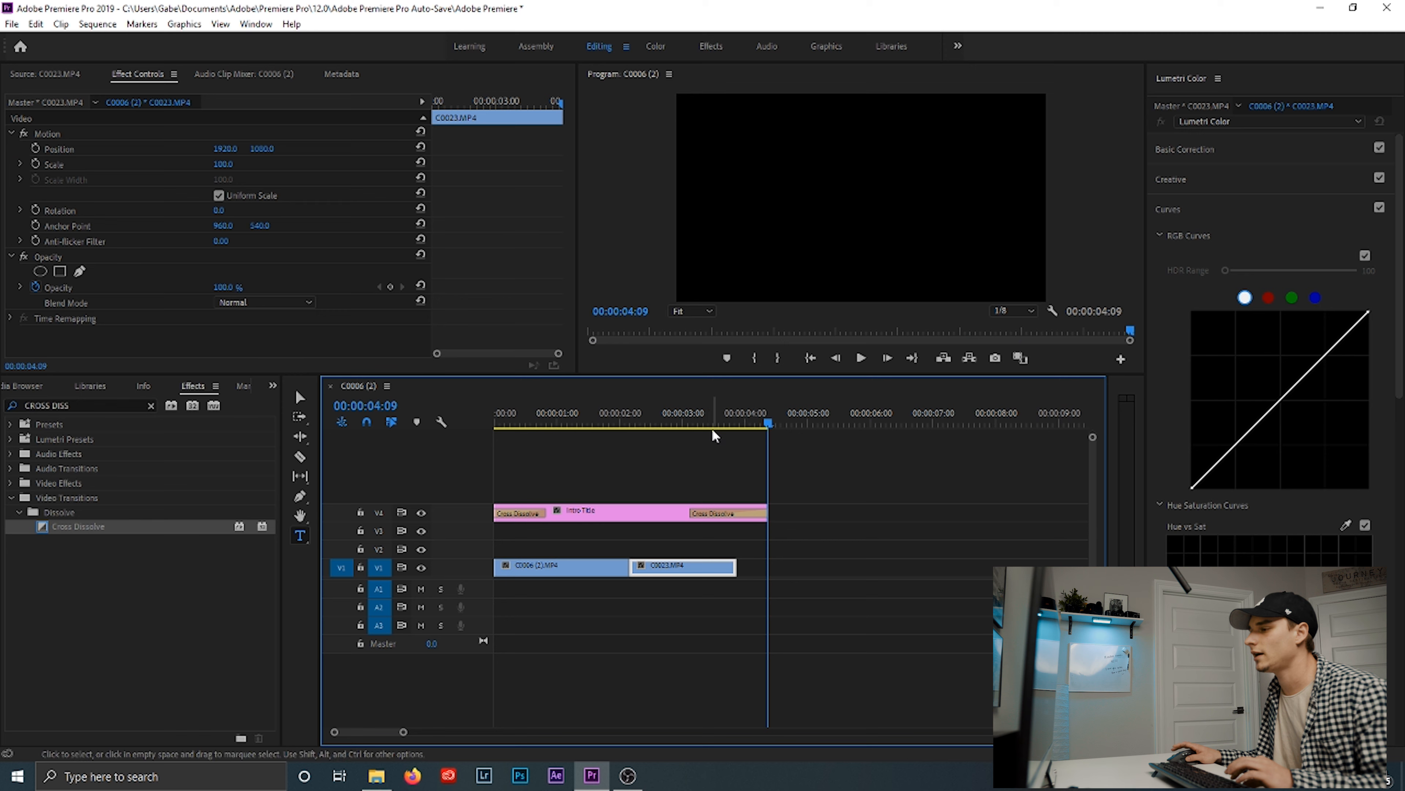
key("space")
Apply Cross Dissolve at the cut between C0006 (2).MP4 and C0023.MP4 on V1 and play the transition.
left_click_drag(606, 408, 592, 414)
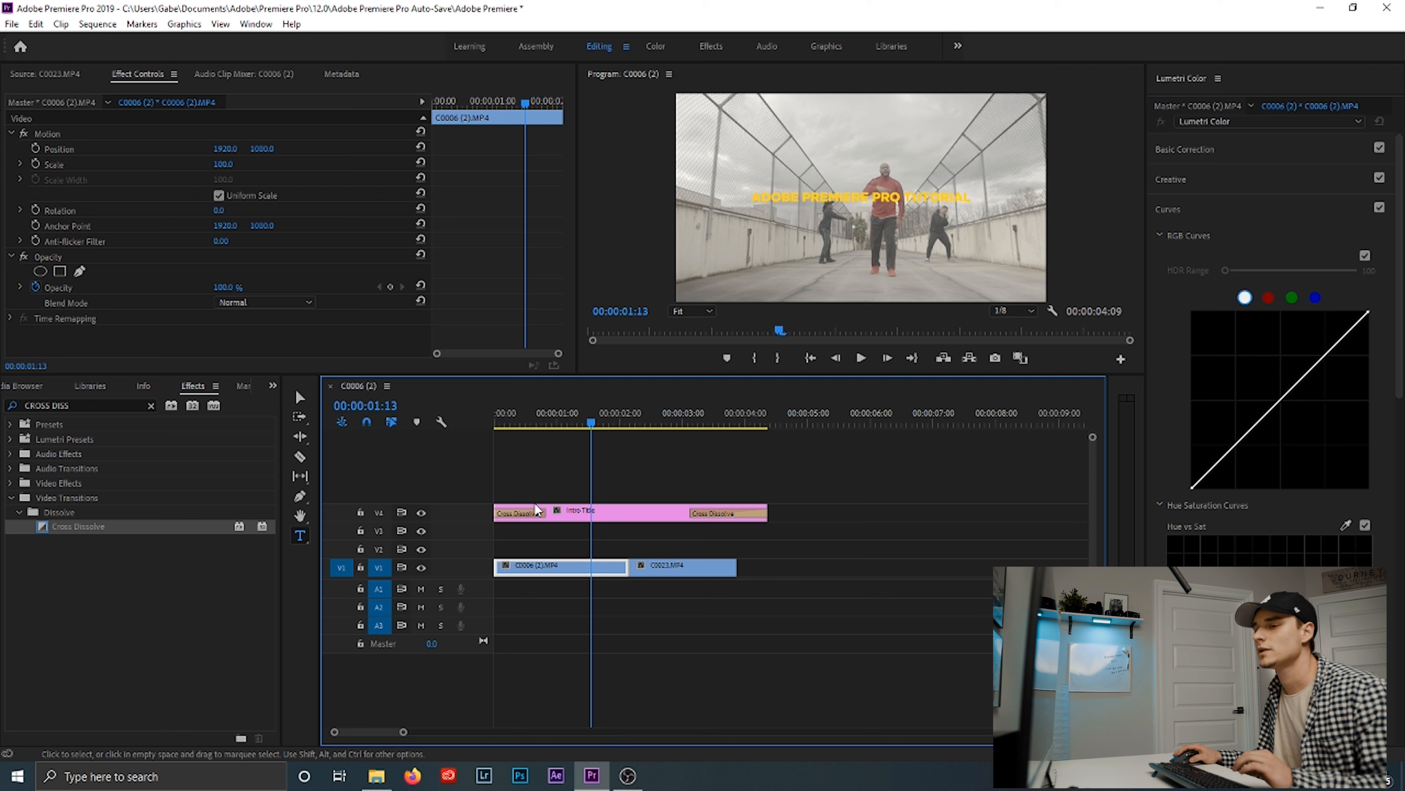
left_click_drag(155, 527, 367, 531)
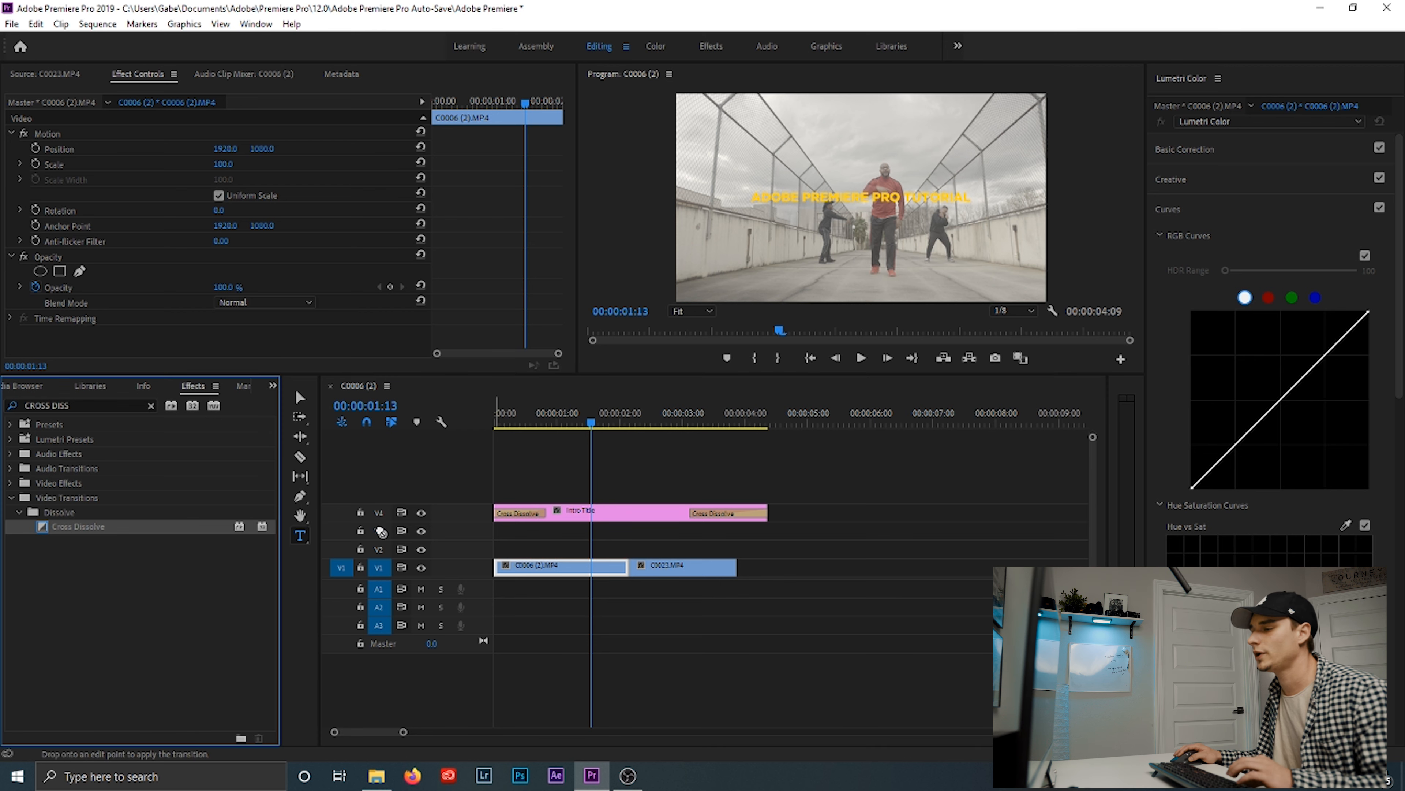
left_click_drag(513, 549, 627, 570)
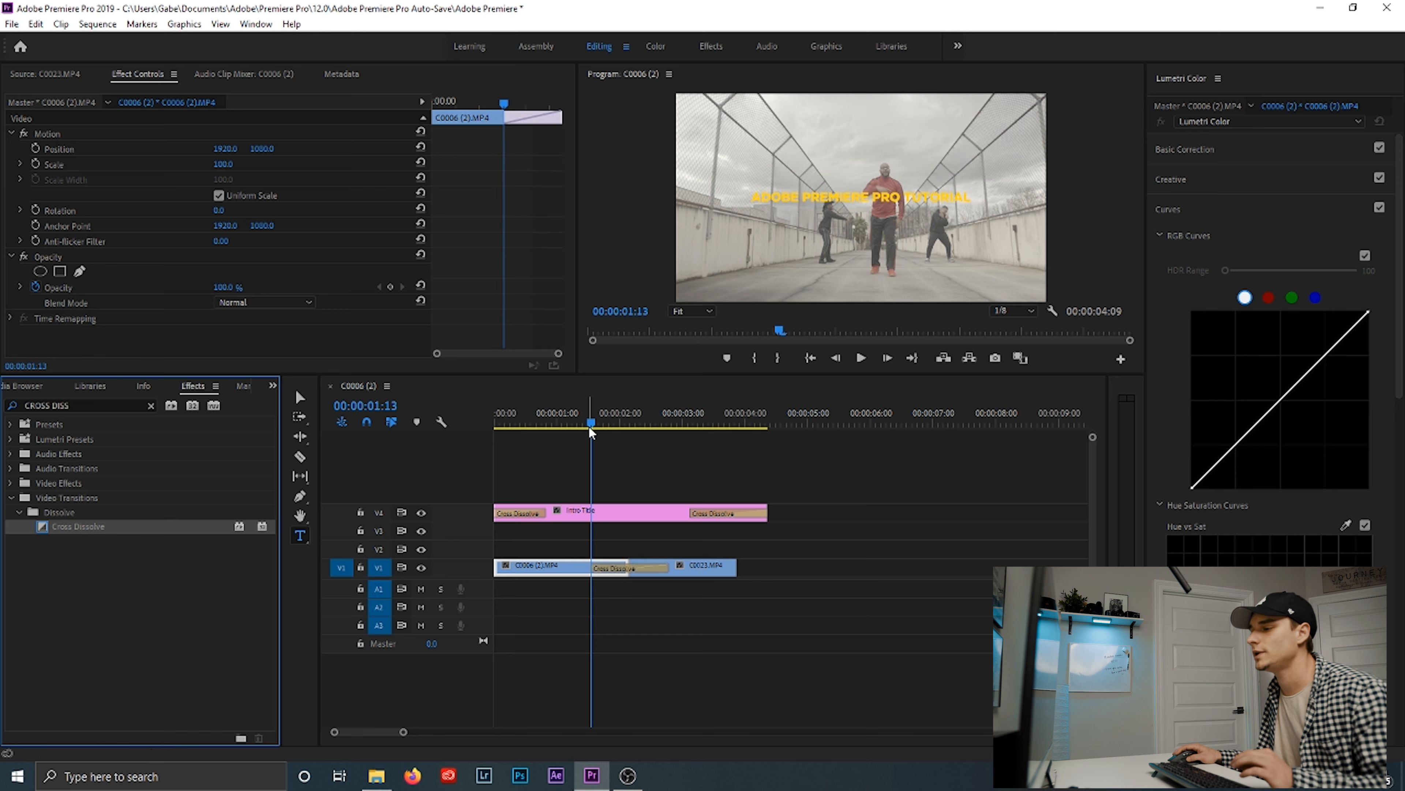
left_click(584, 423)
key("space")
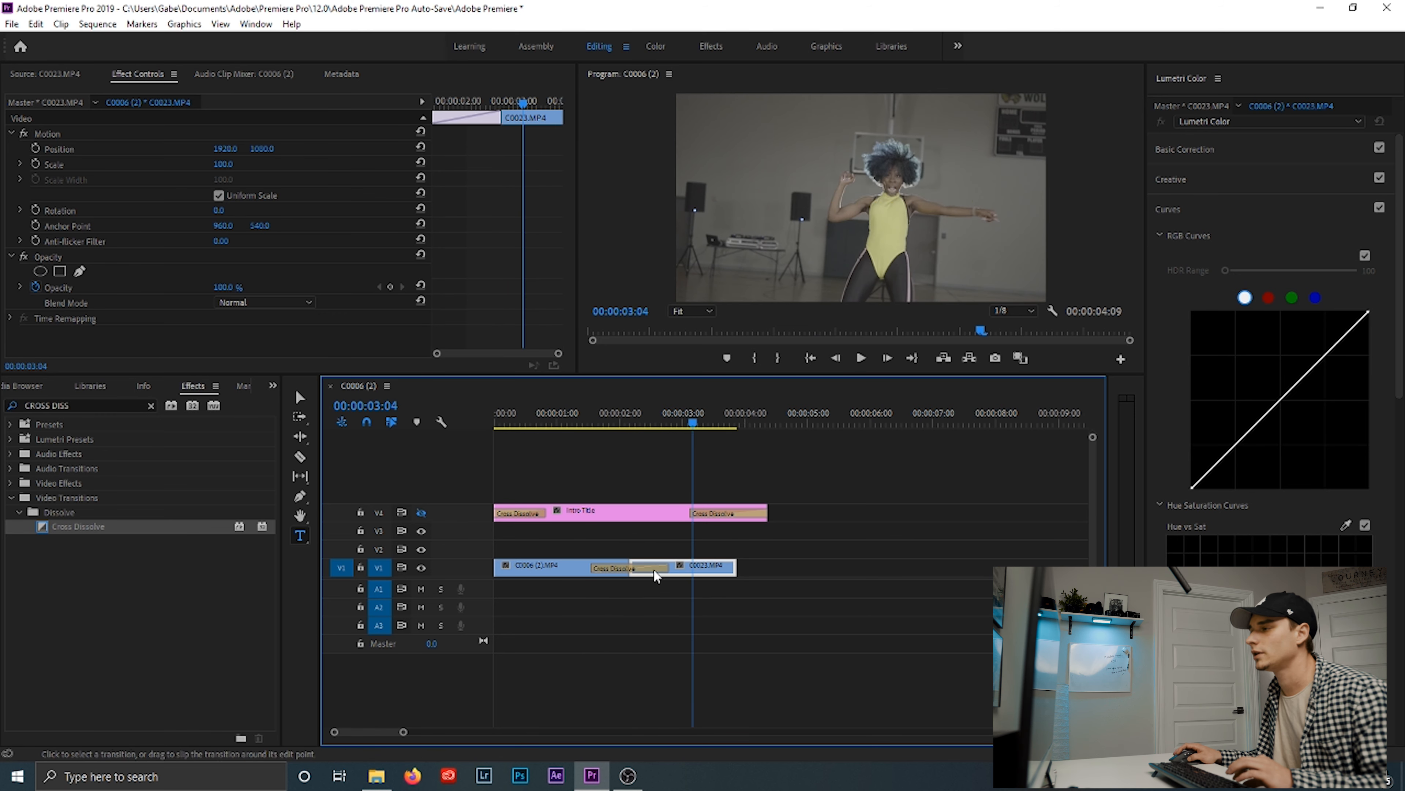
Switch the visibility of tracks V4 and V1 off and on, leave both shown, and play across the cut.
left_click_drag(614, 421, 588, 456)
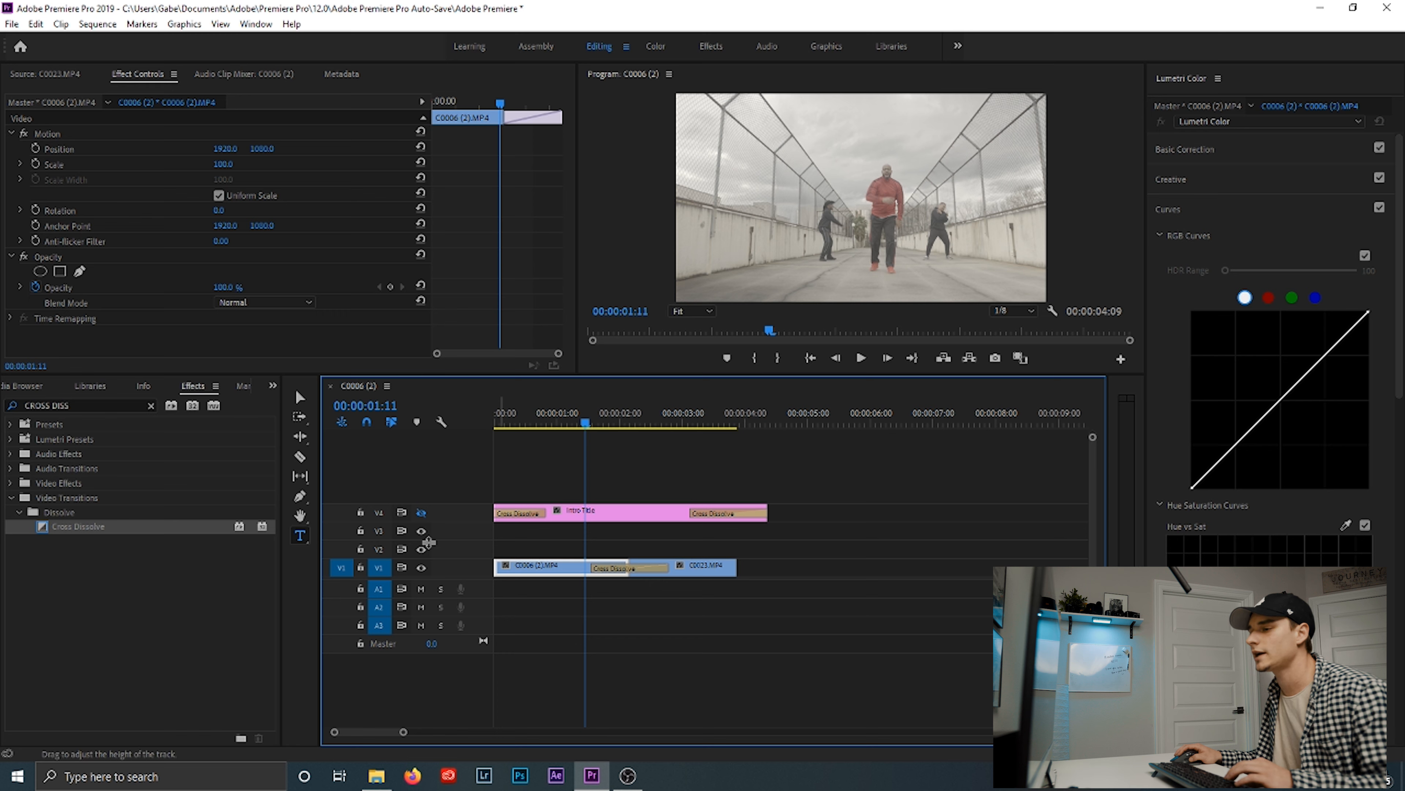
left_click(421, 516)
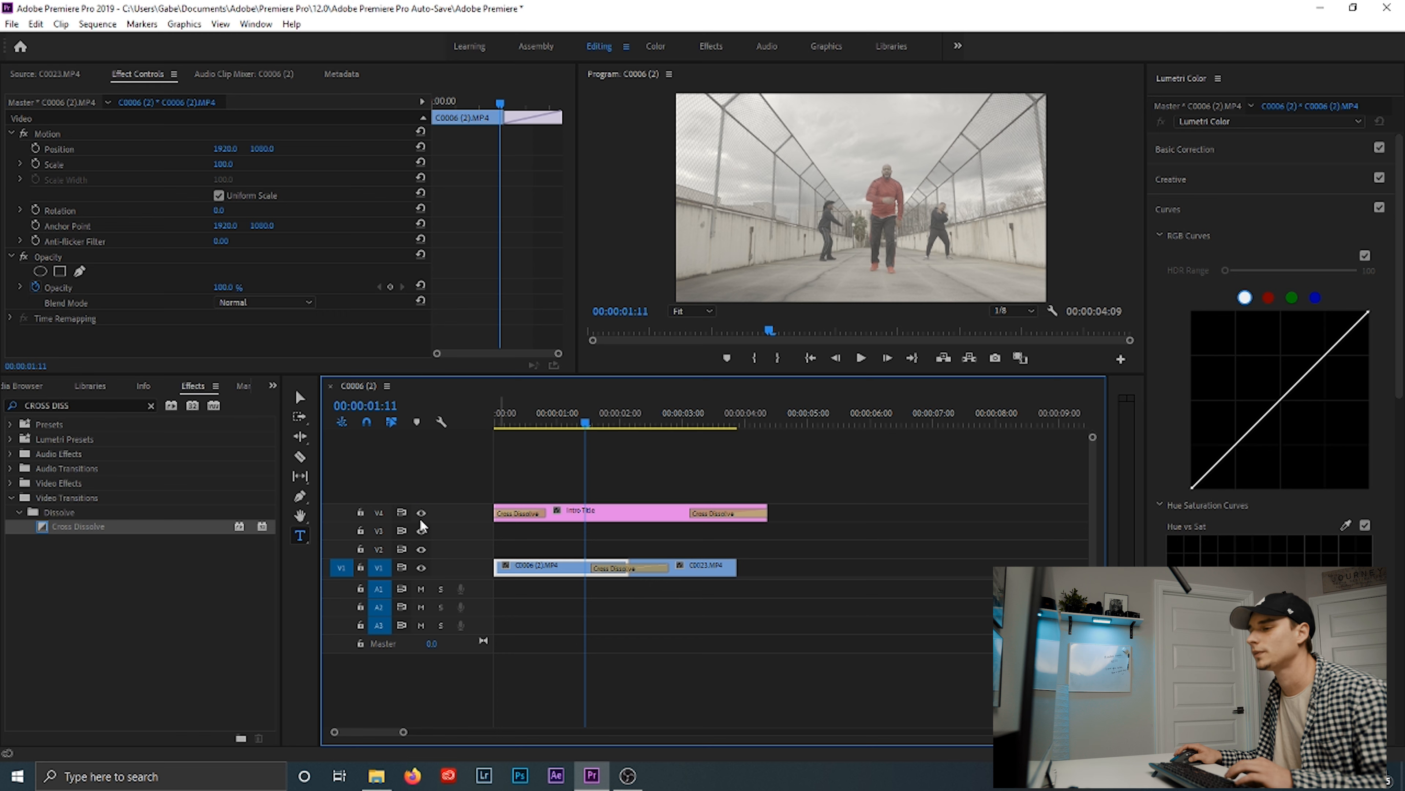
left_click(422, 516)
left_click(422, 518)
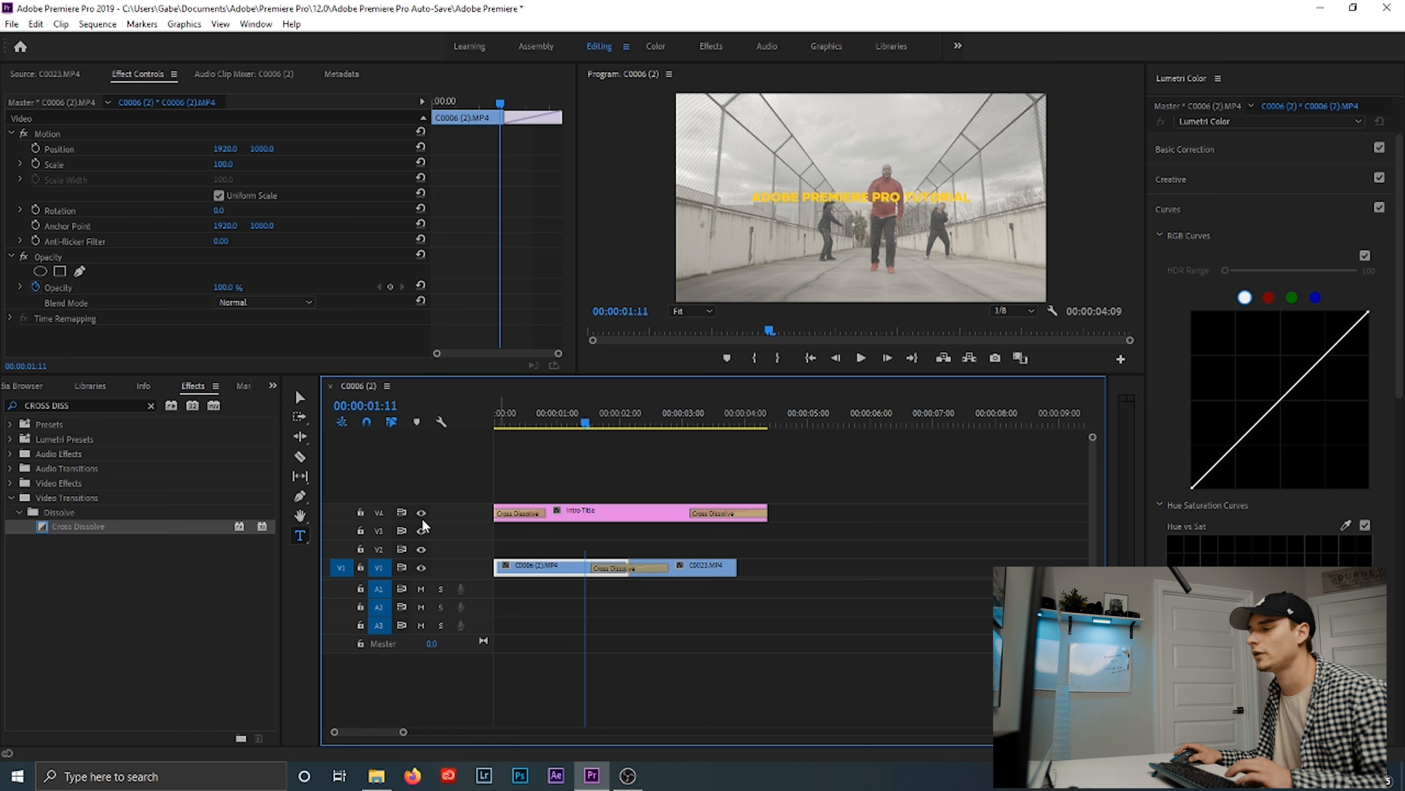
left_click(423, 564)
left_click(423, 564)
left_click(422, 564)
left_click(423, 564)
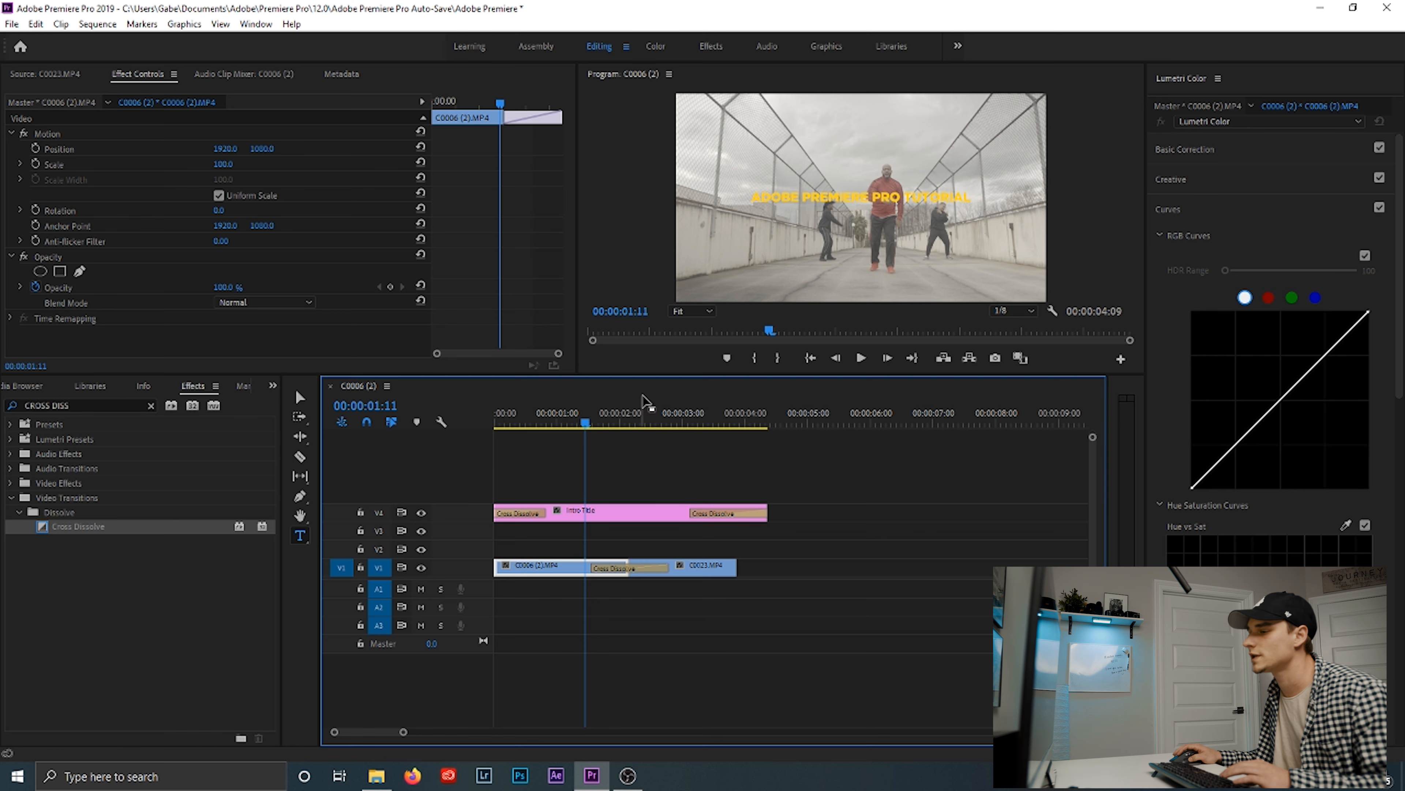
key("space")
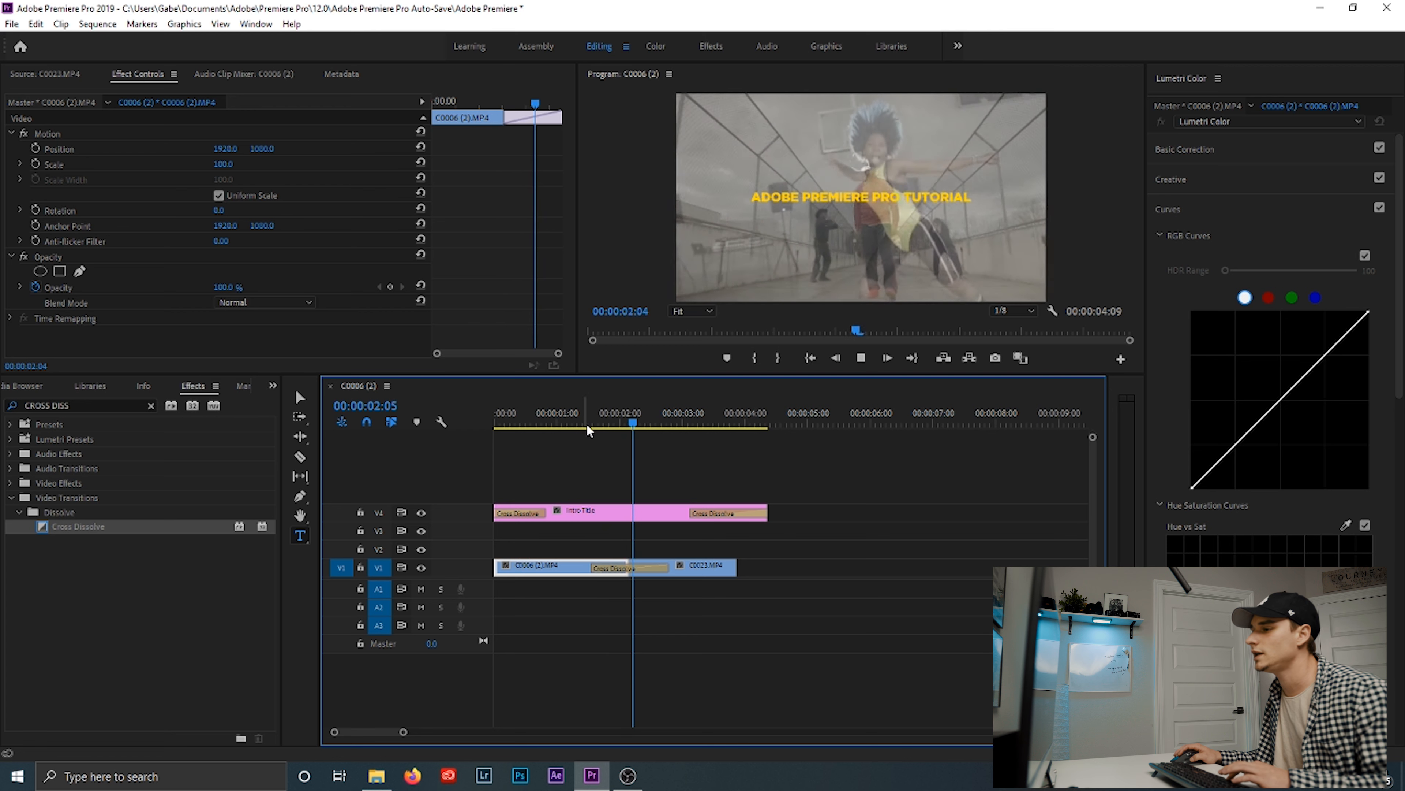
key("space")
Hide the V4 title track and play the Cross Dissolve between the two V1 clips.
left_click(422, 512)
left_click(573, 418)
key("space")
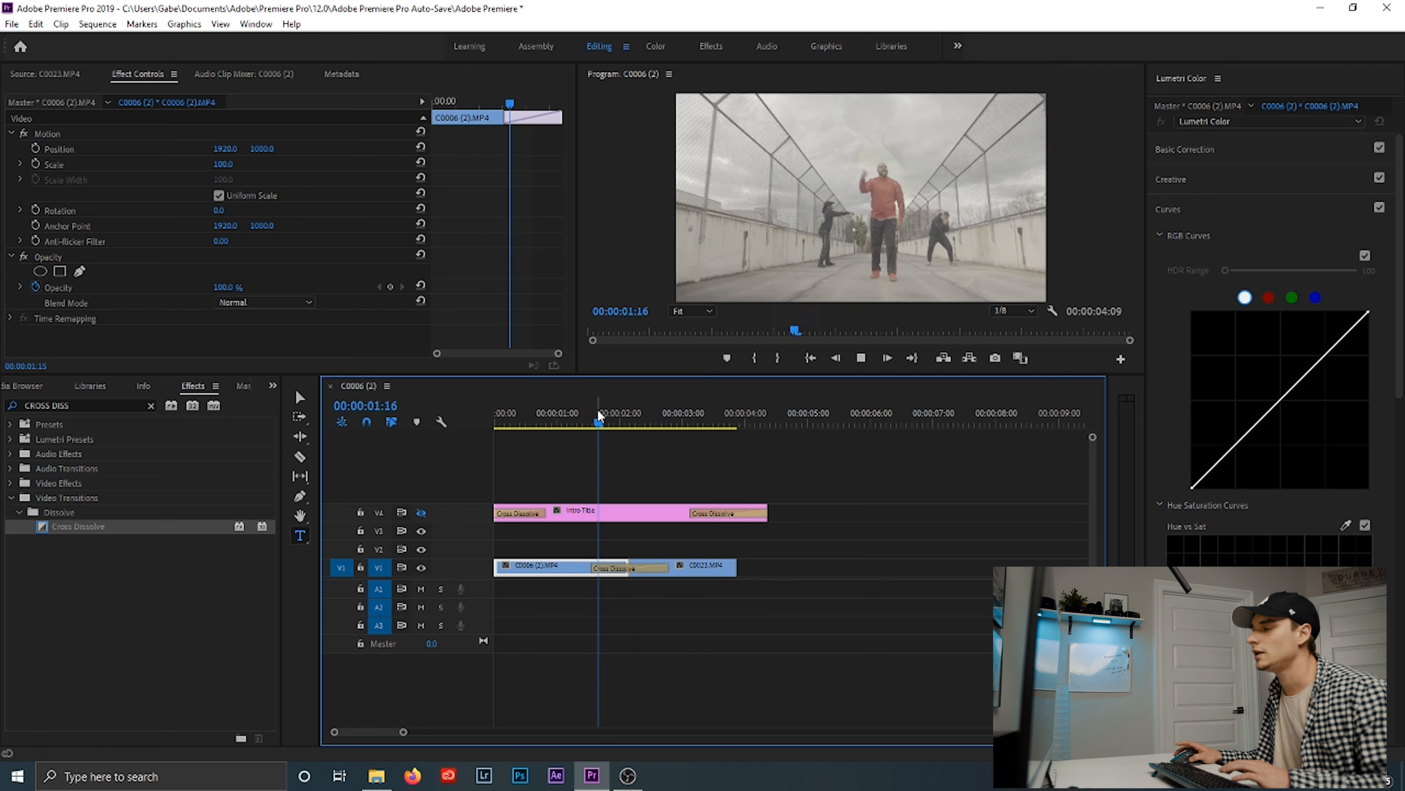
key("space")
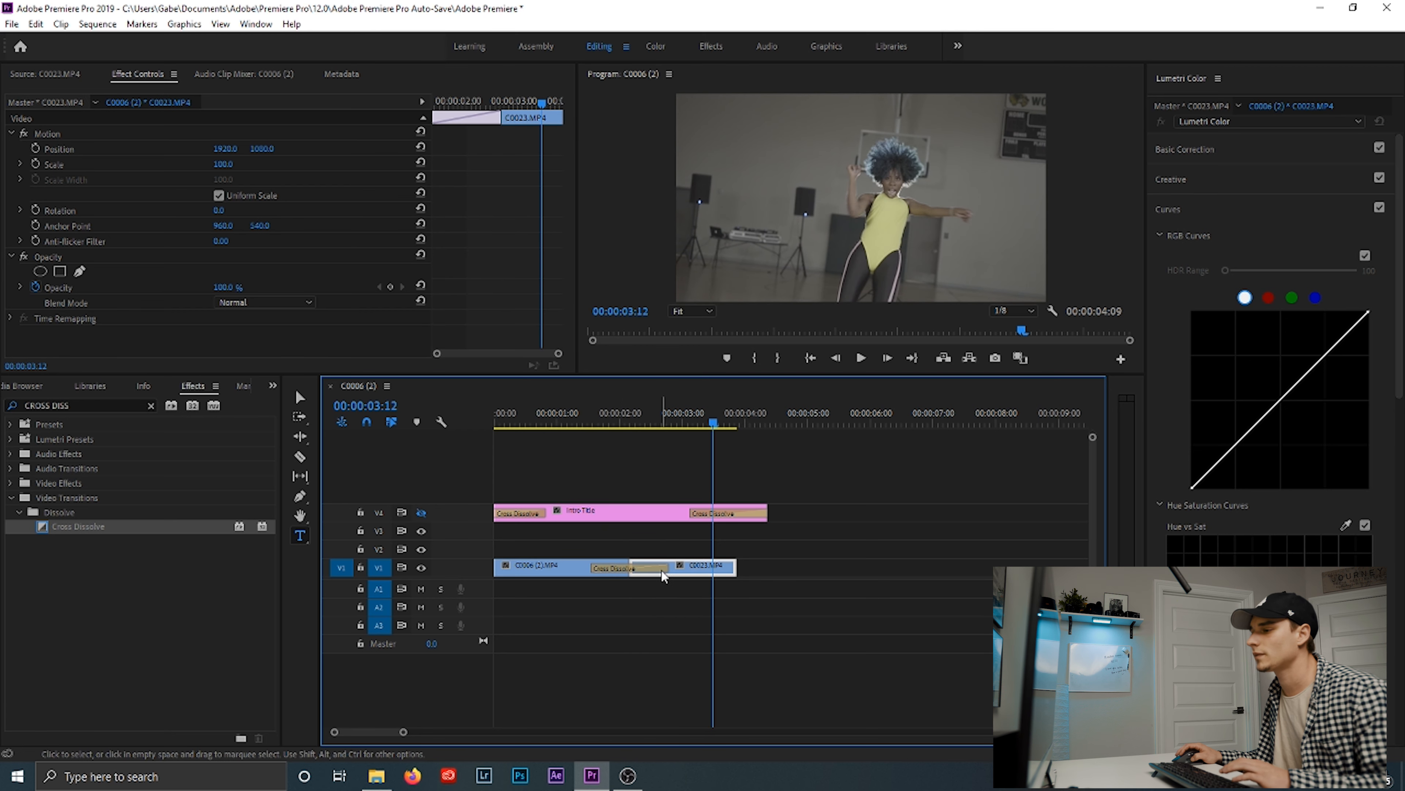
Shorten the Cross Dissolve between the two V1 clips to 00:00:00:06 and play it from about 00:00:01:16.
left_click(664, 569)
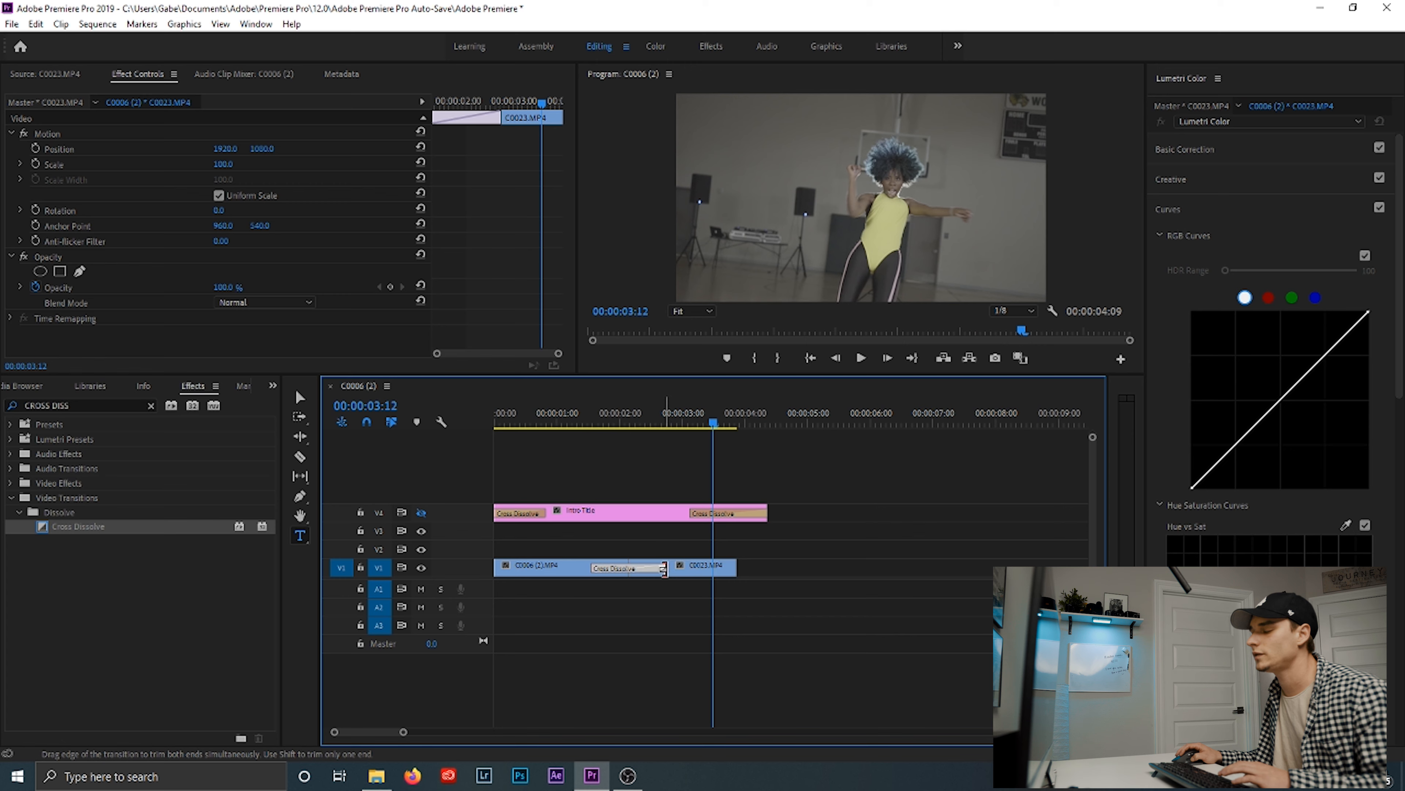
left_click_drag(664, 569, 635, 570)
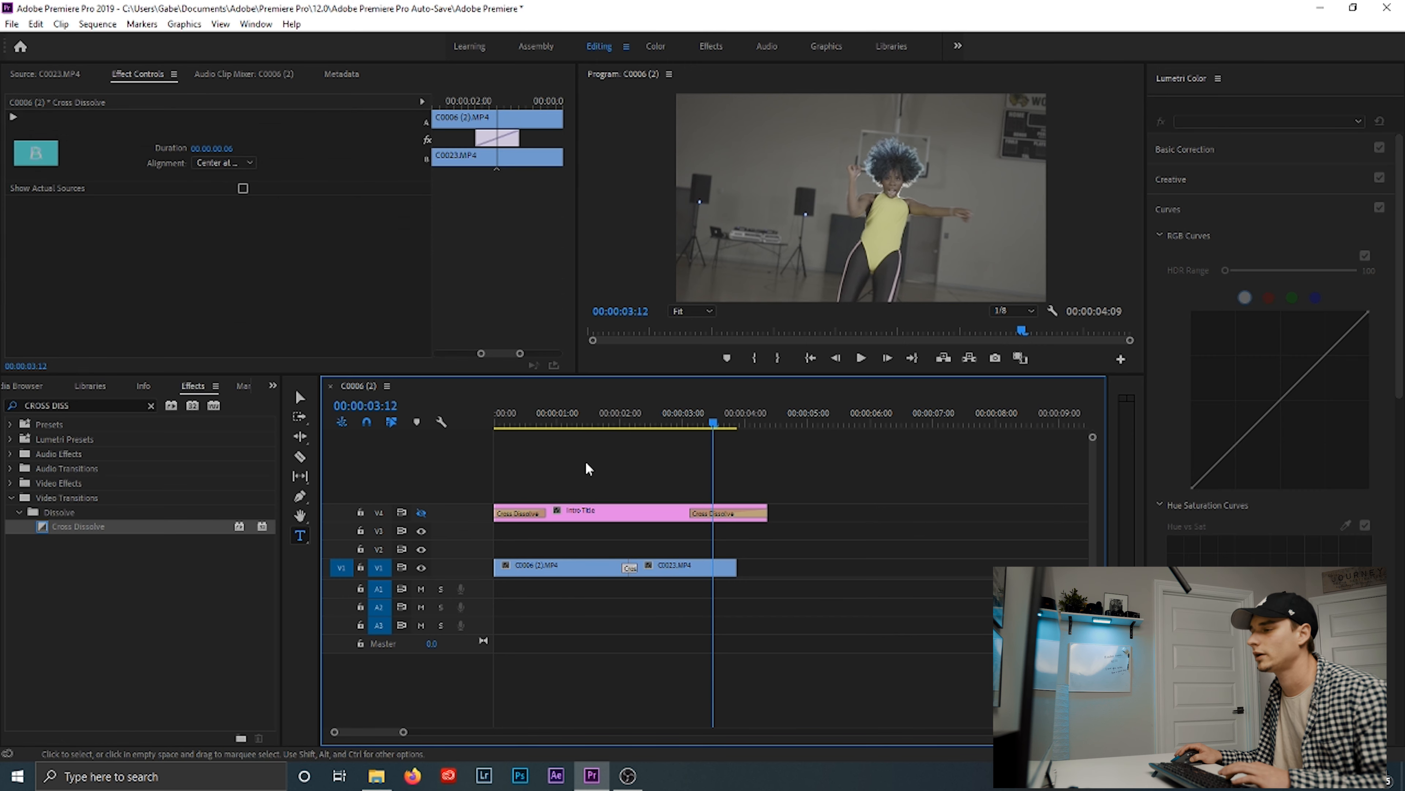
left_click(599, 423)
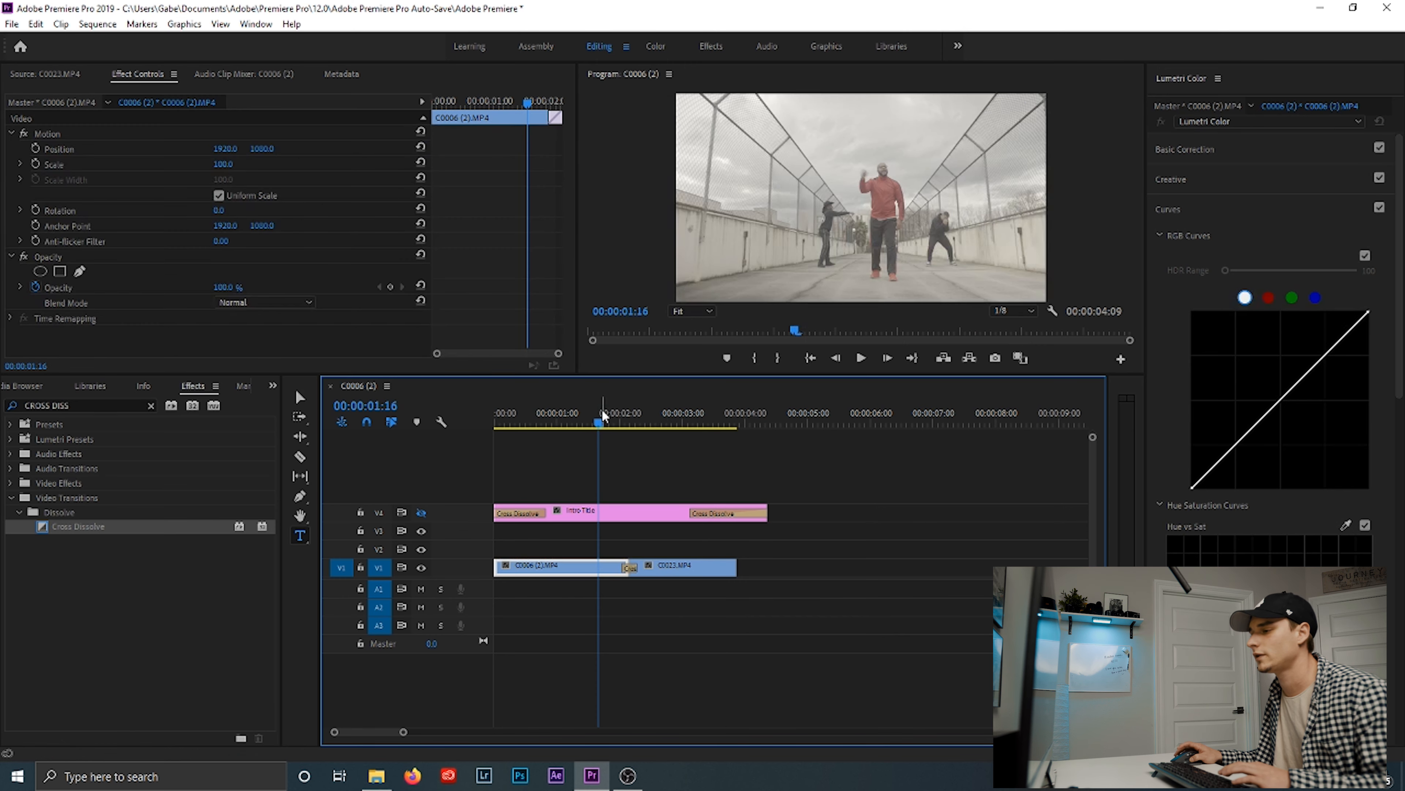
key("space")
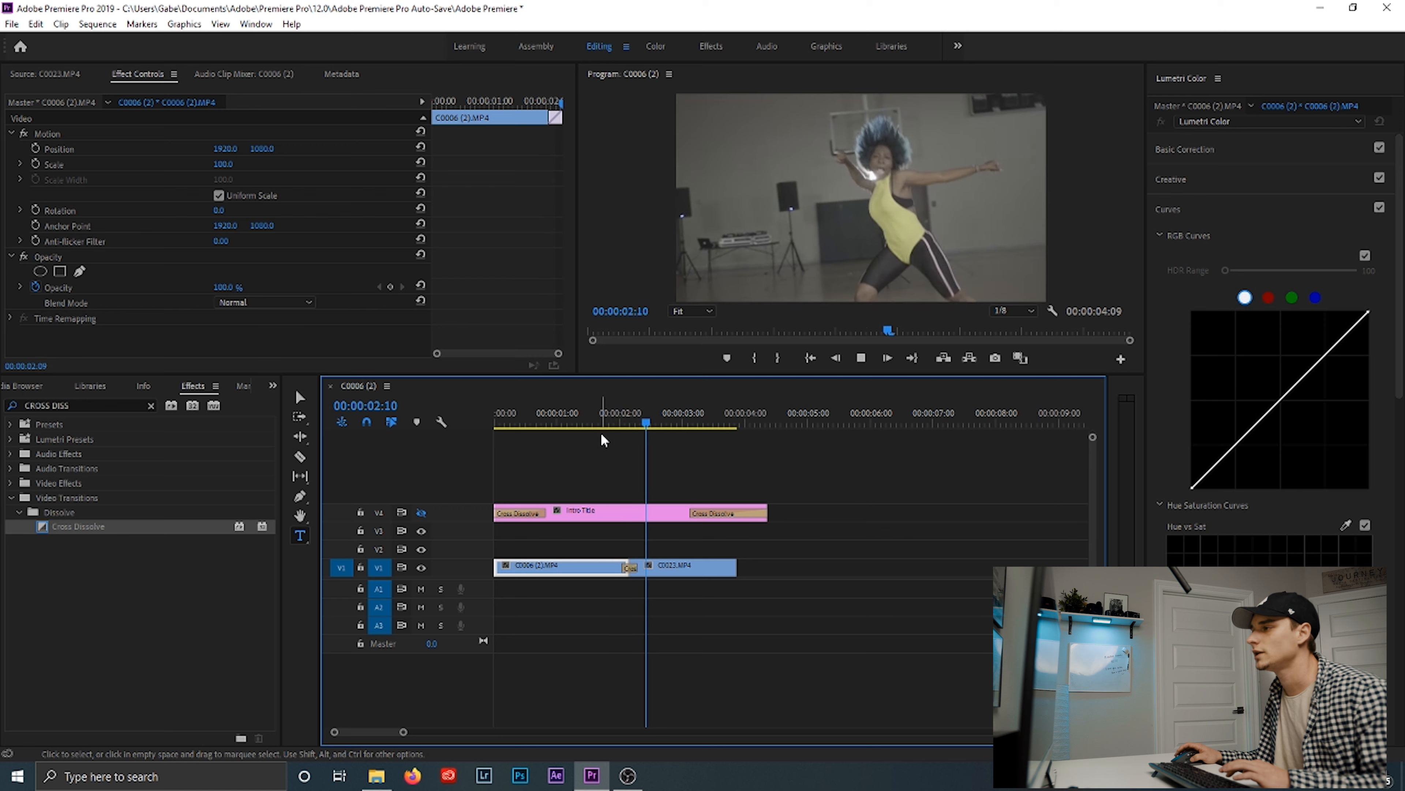
Lengthen the Cross Dissolve between the two V1 clips to 00:00:02:10 and scrub back to preview it.
key("space")
left_click(607, 423)
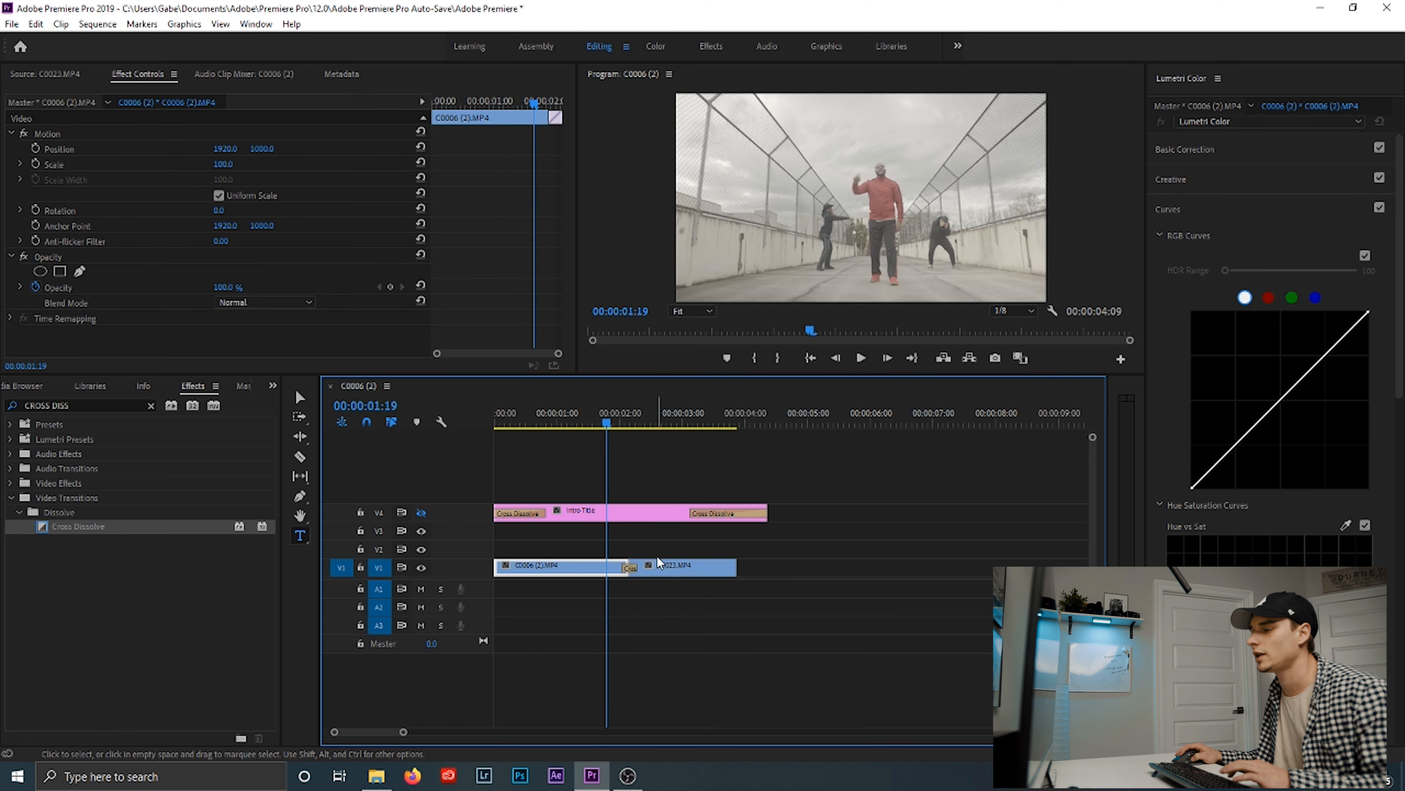
left_click_drag(636, 569, 704, 570)
left_click_drag(617, 423, 544, 422)
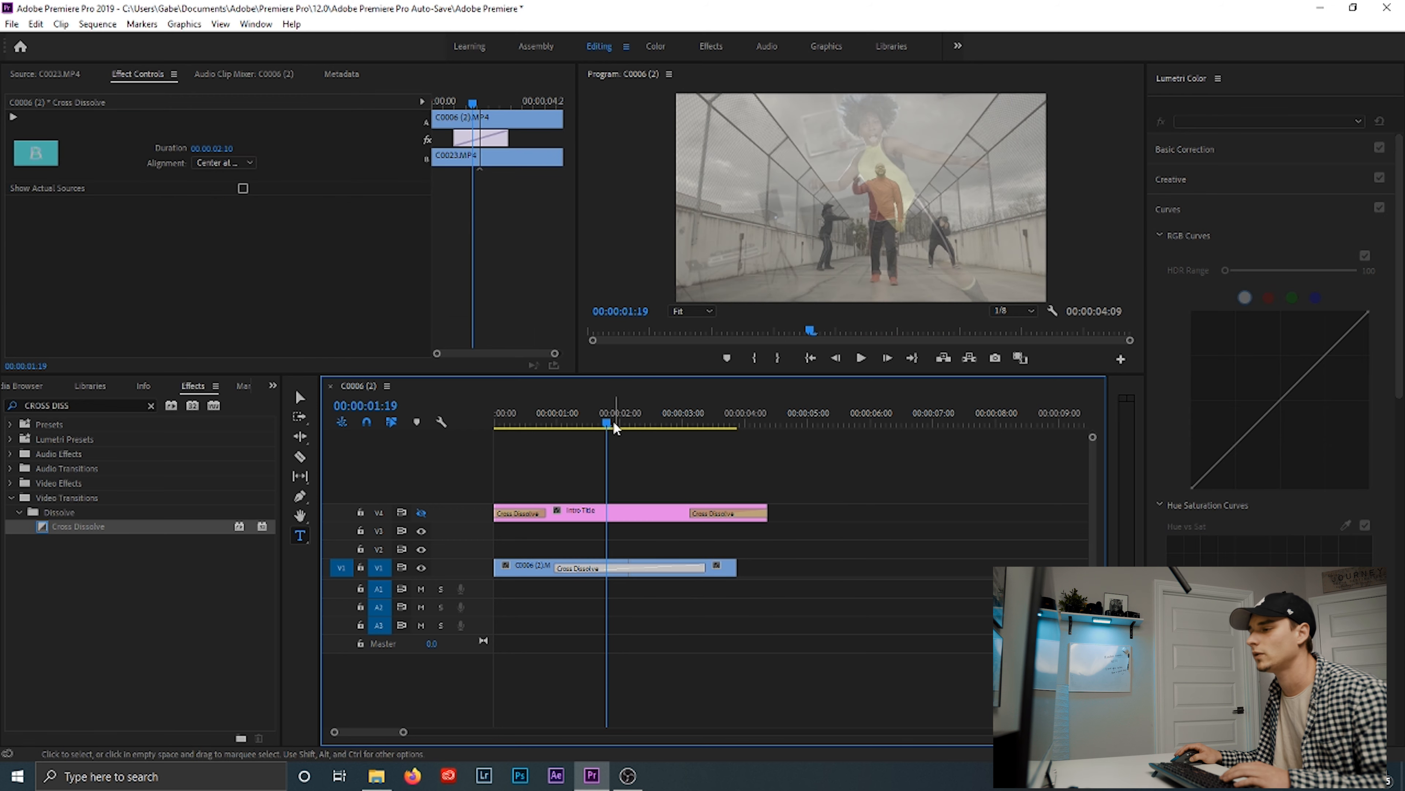
key("Left")
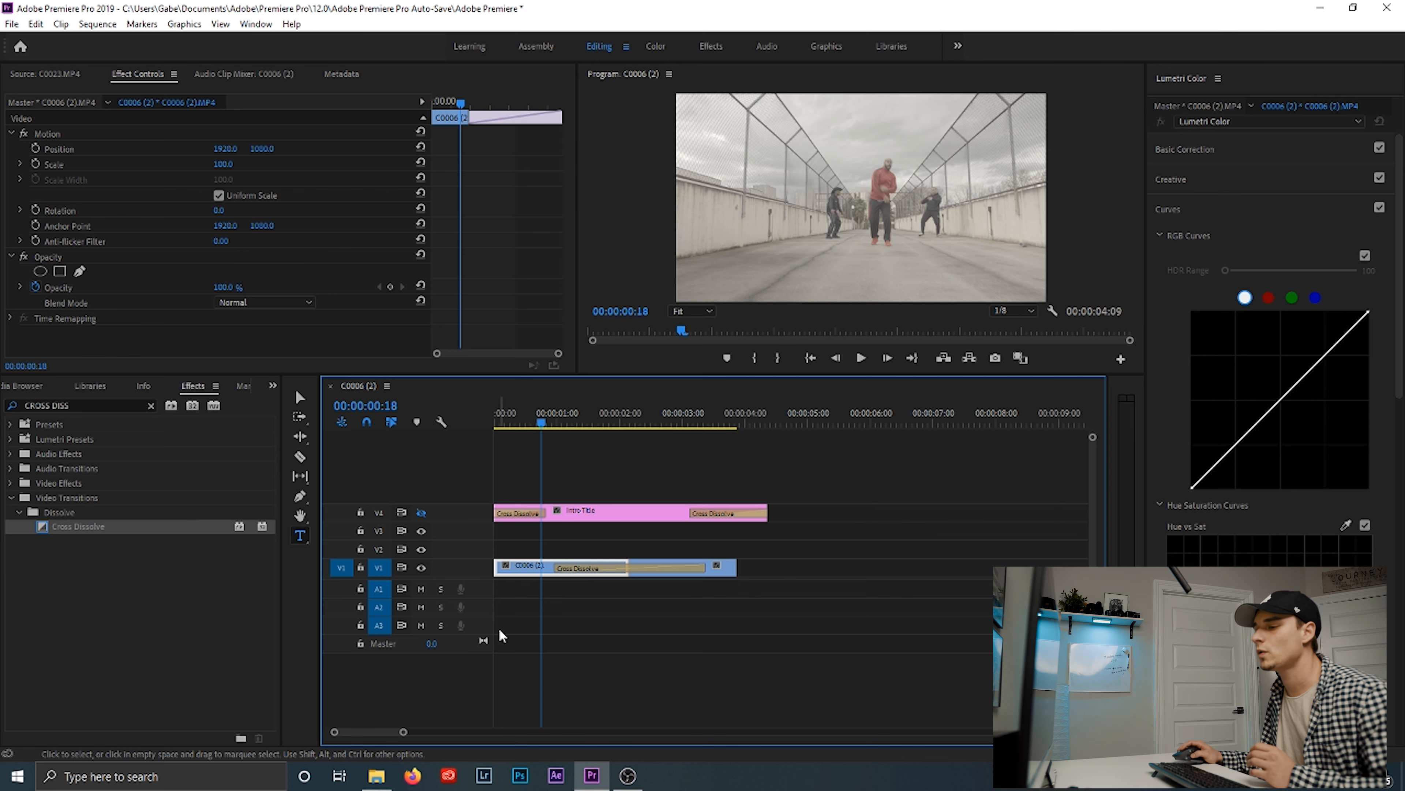
Show the contents of the Premiere Pro Tutorial Footage bin, including the Intro Title item.
left_click(41, 386)
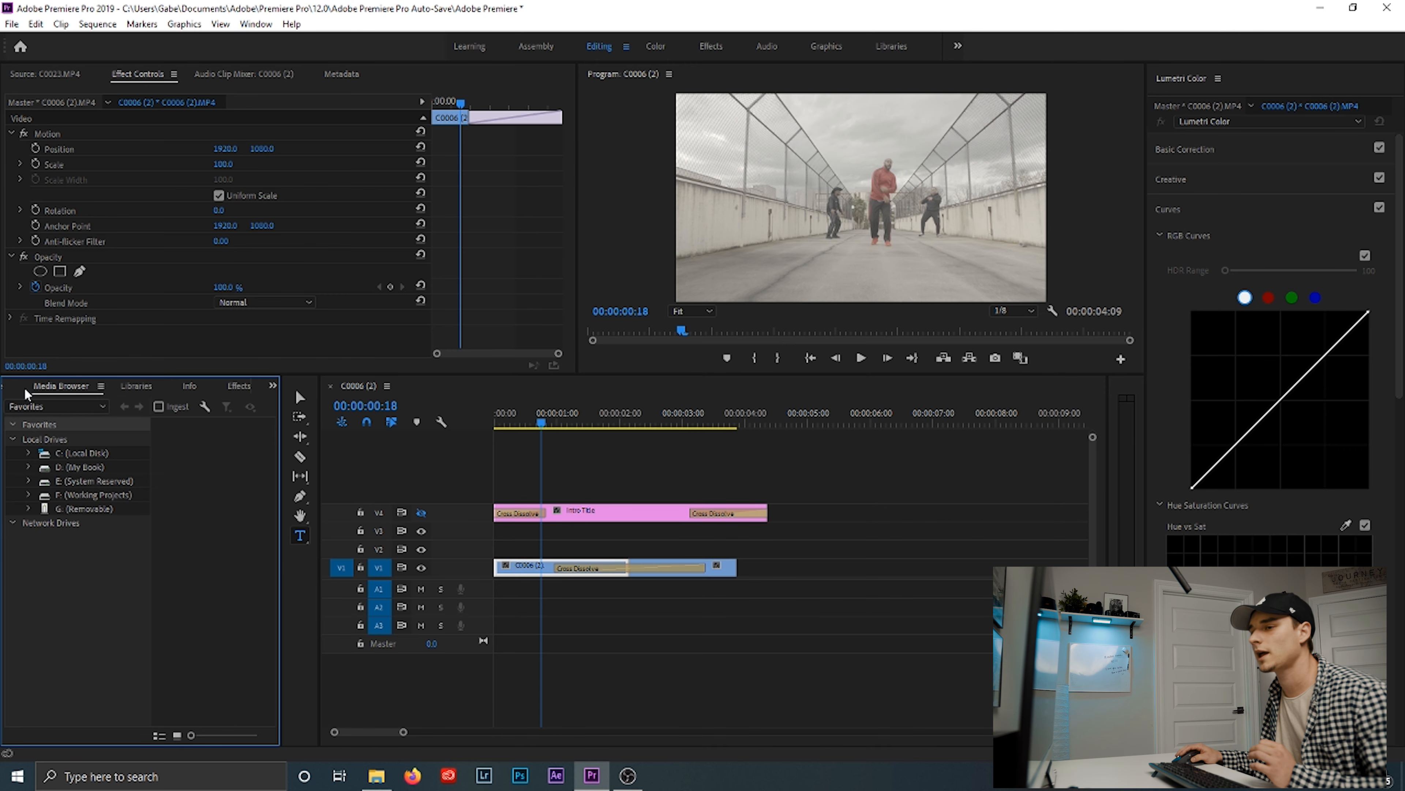
left_click(25, 392)
left_click(242, 666)
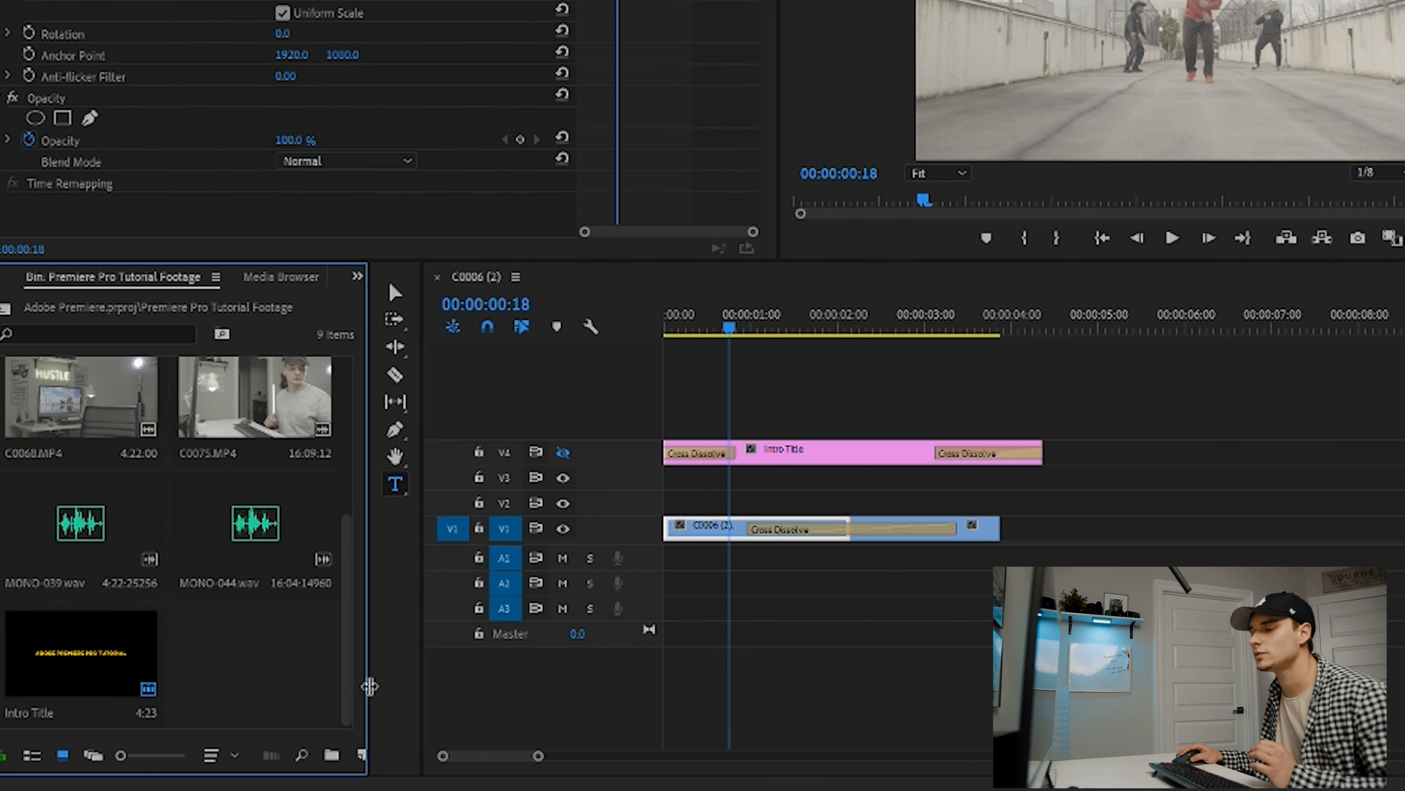
left_click(342, 750)
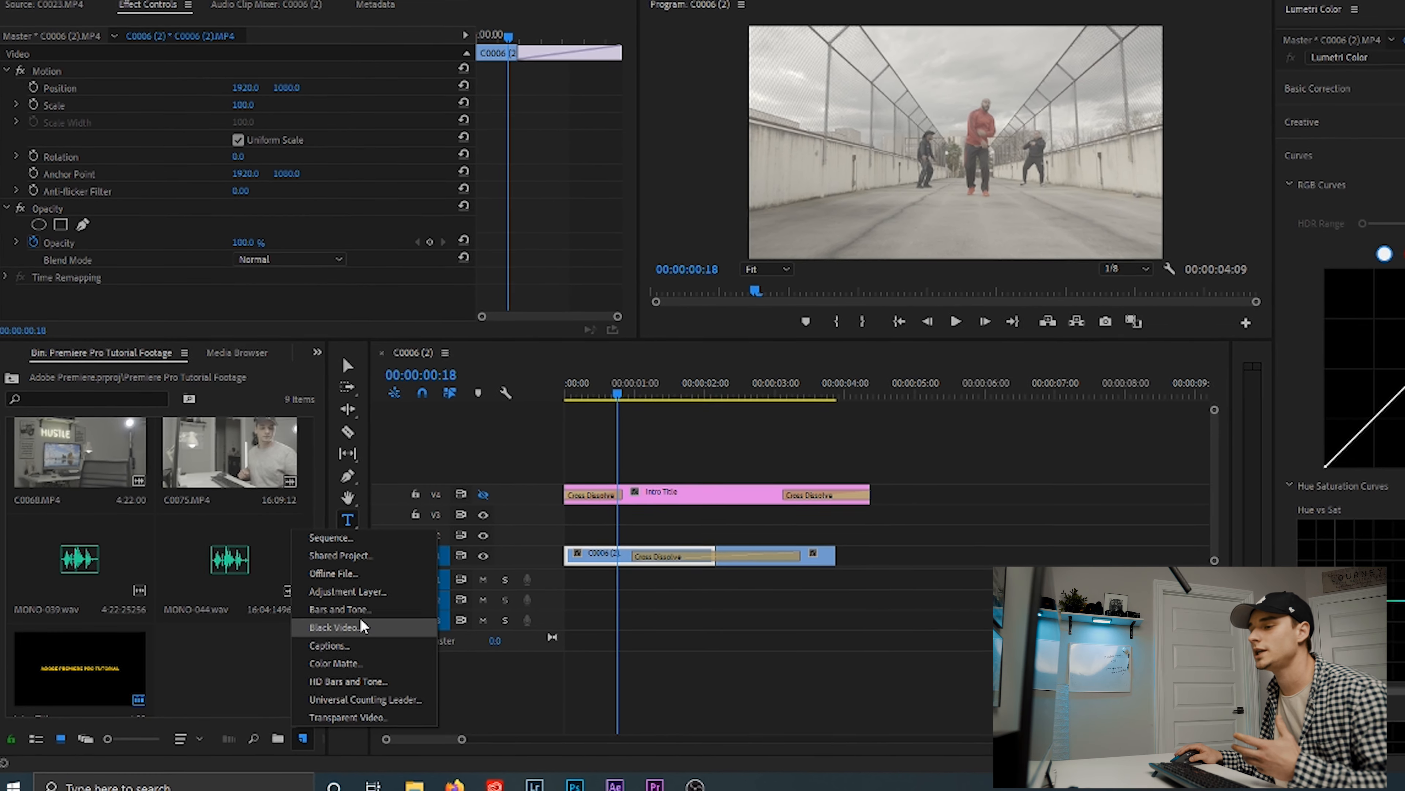
left_click(348, 589)
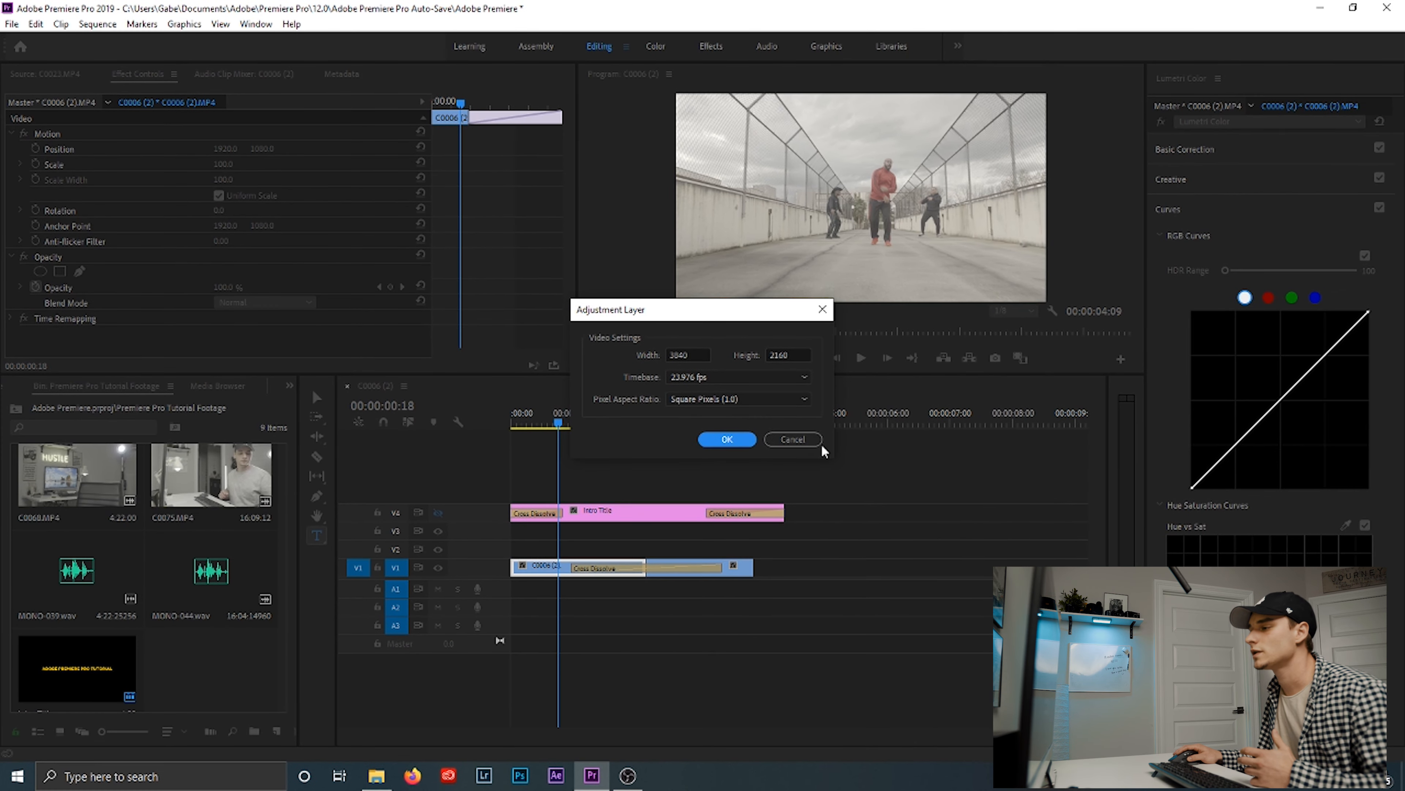
left_click(821, 435)
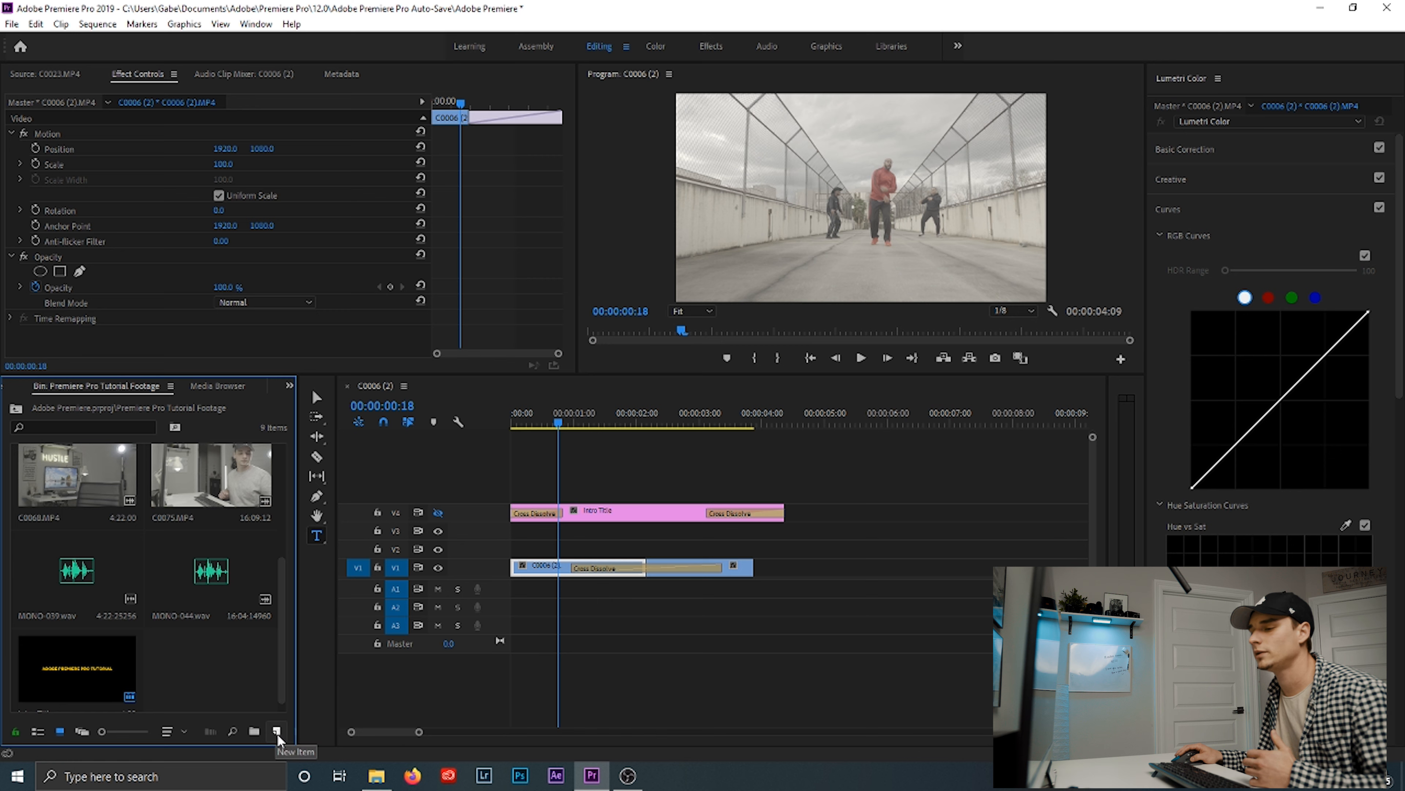
Create an adjustment layer in the footage bin at 3840 x 2160, 23.976 fps, with square pixels.
left_click(277, 735)
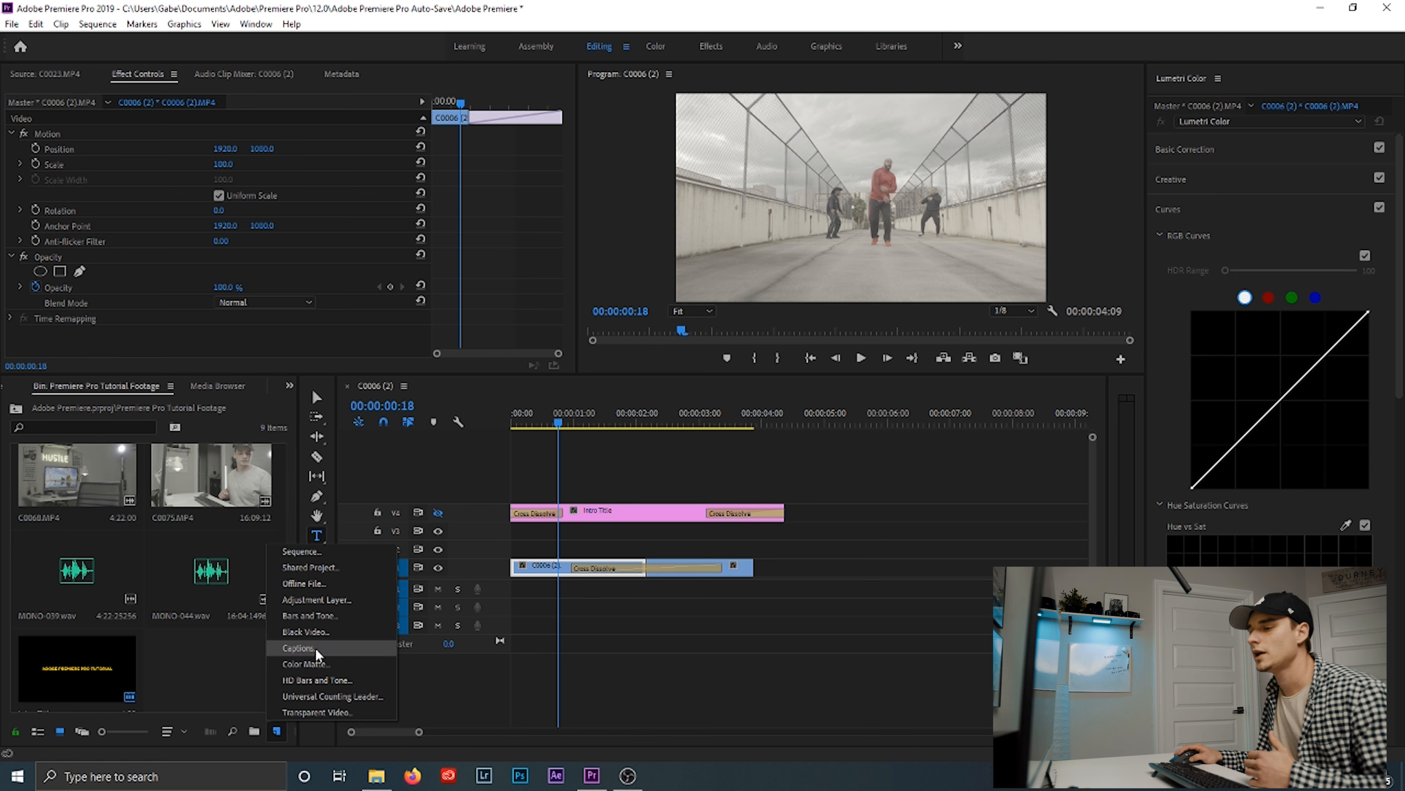
left_click(331, 601)
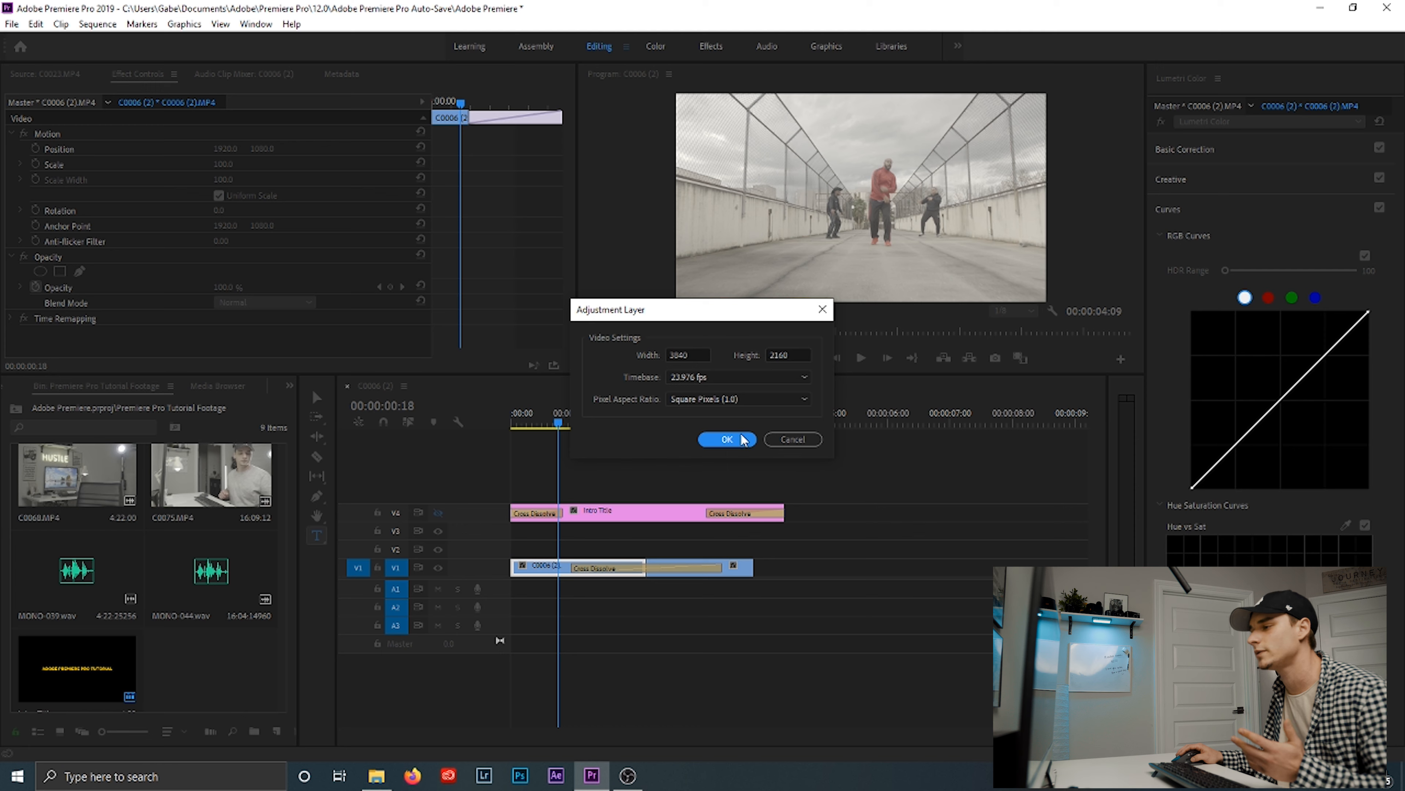
left_click(727, 438)
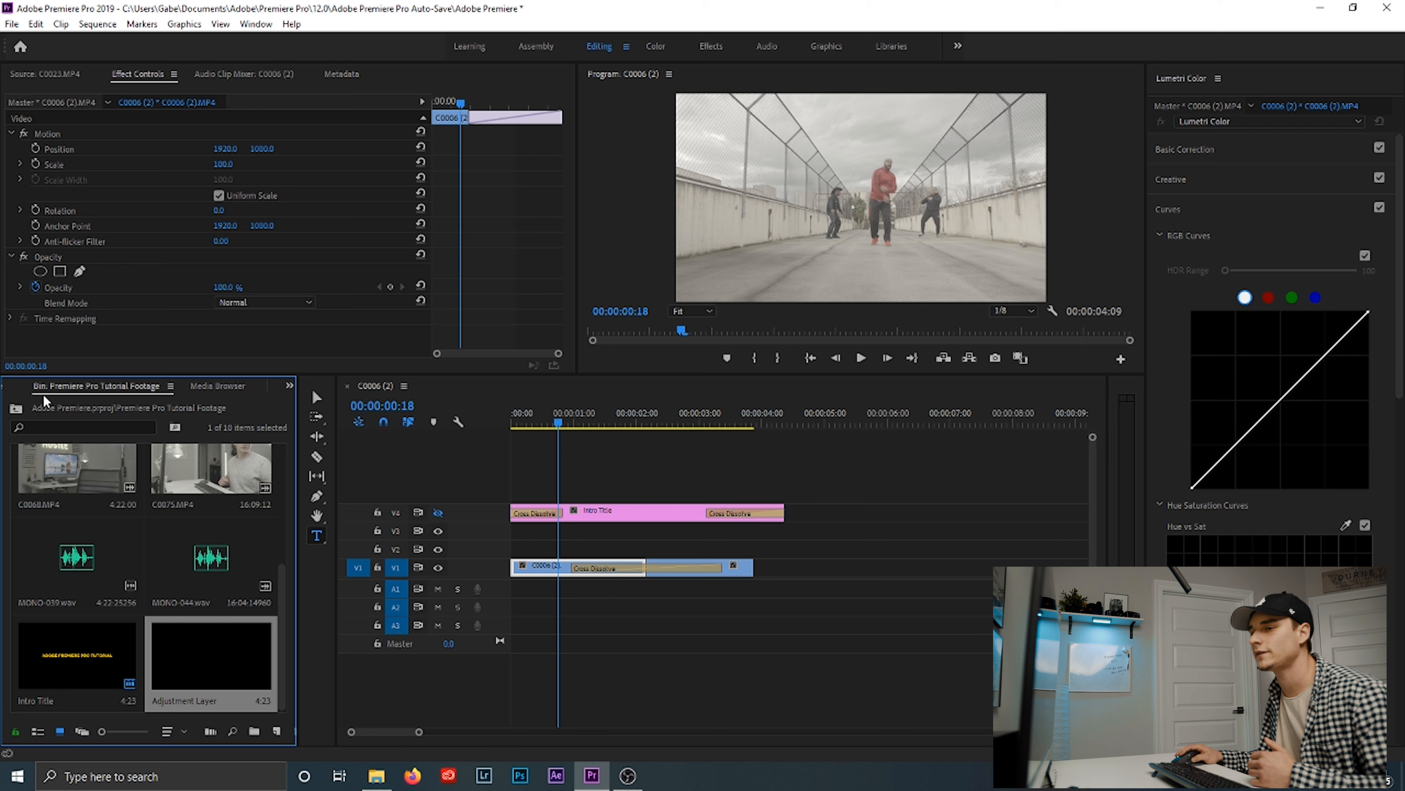
Place the adjustment layer from the footage bin on V5 at the sequence start and move the Intro Title above it to V6.
left_click(8, 388)
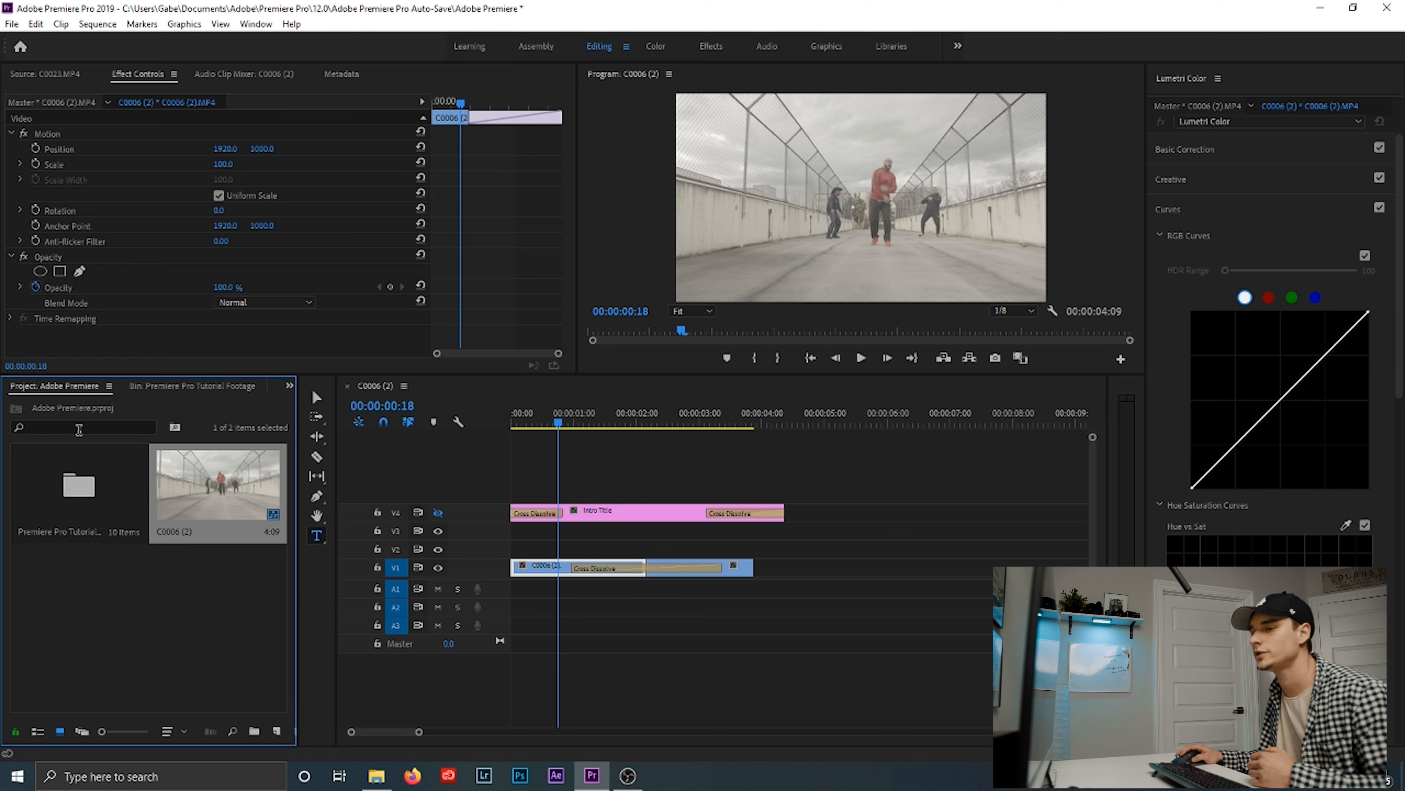
left_click(162, 391)
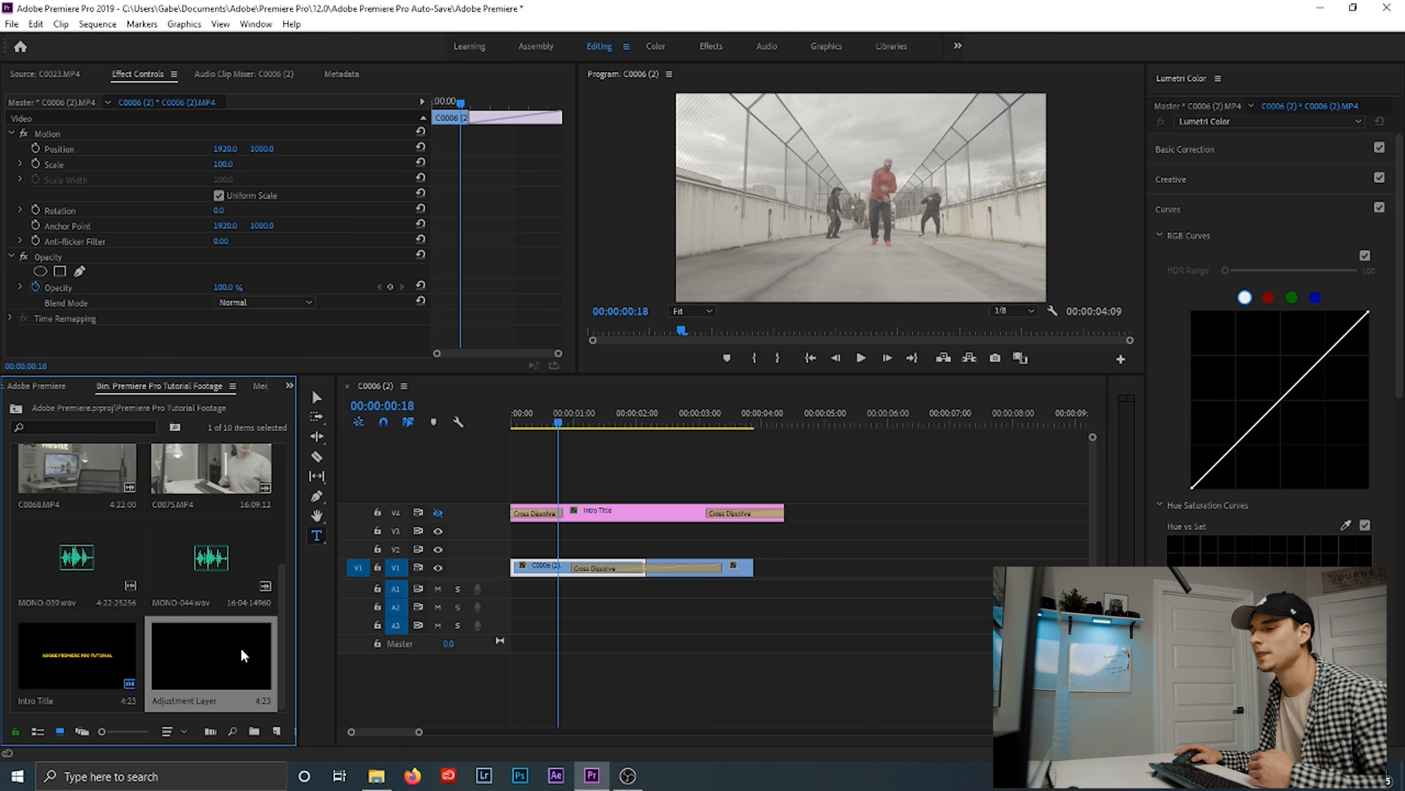
left_click_drag(220, 679, 487, 498)
left_click(592, 522)
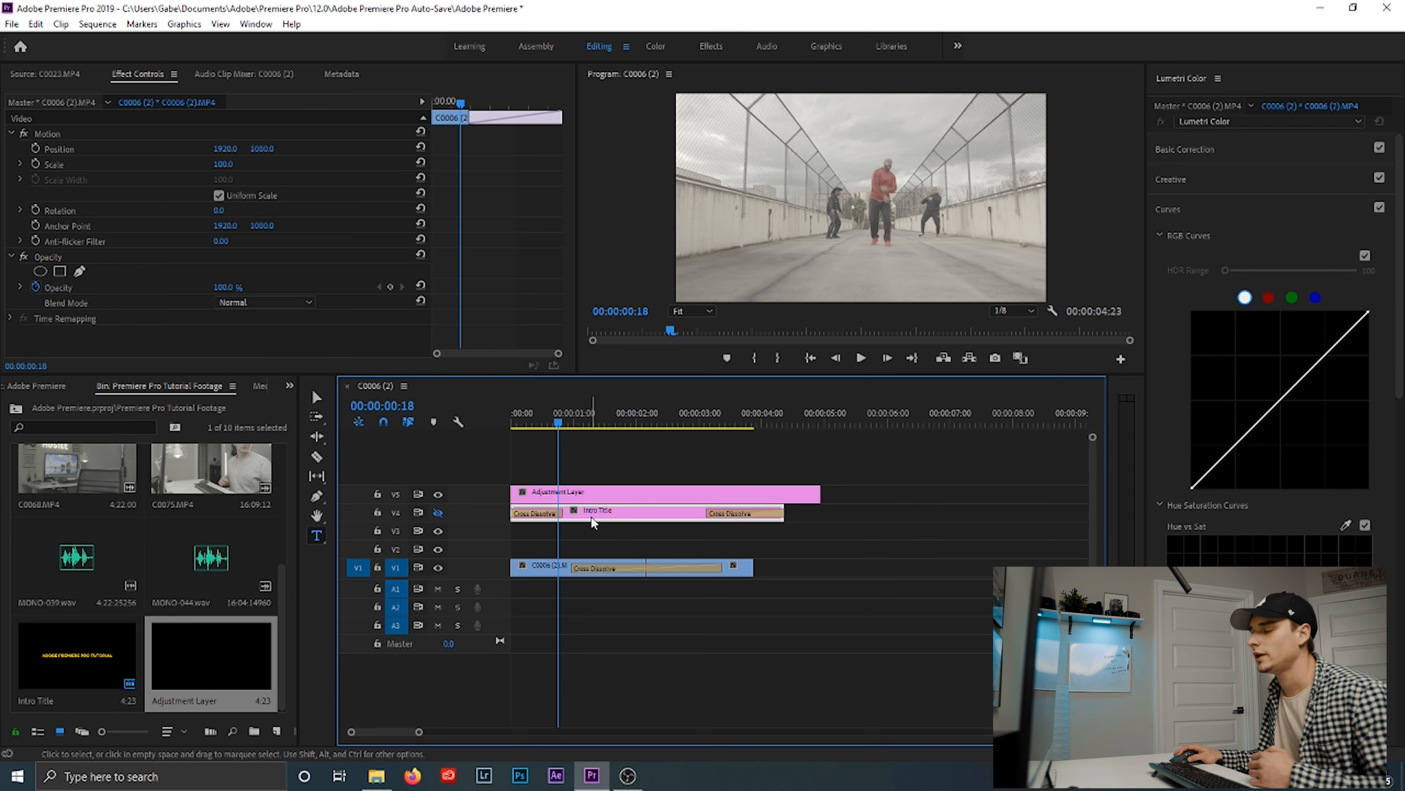
left_click_drag(592, 522, 578, 477)
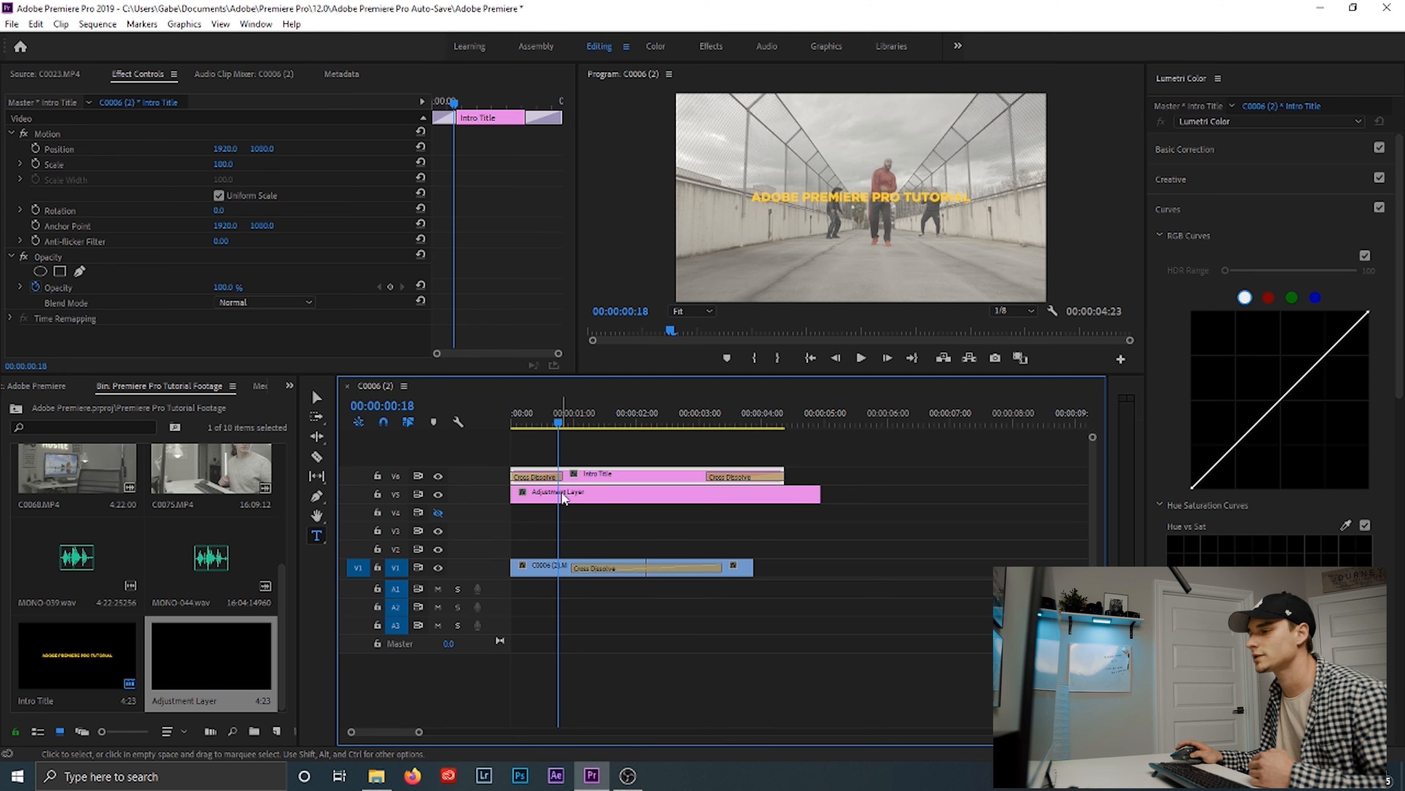
Select the adjustment layer on V5, try changing Exposure in its Lumetri Basic Correction and reset it to 0.0.
left_click(587, 495)
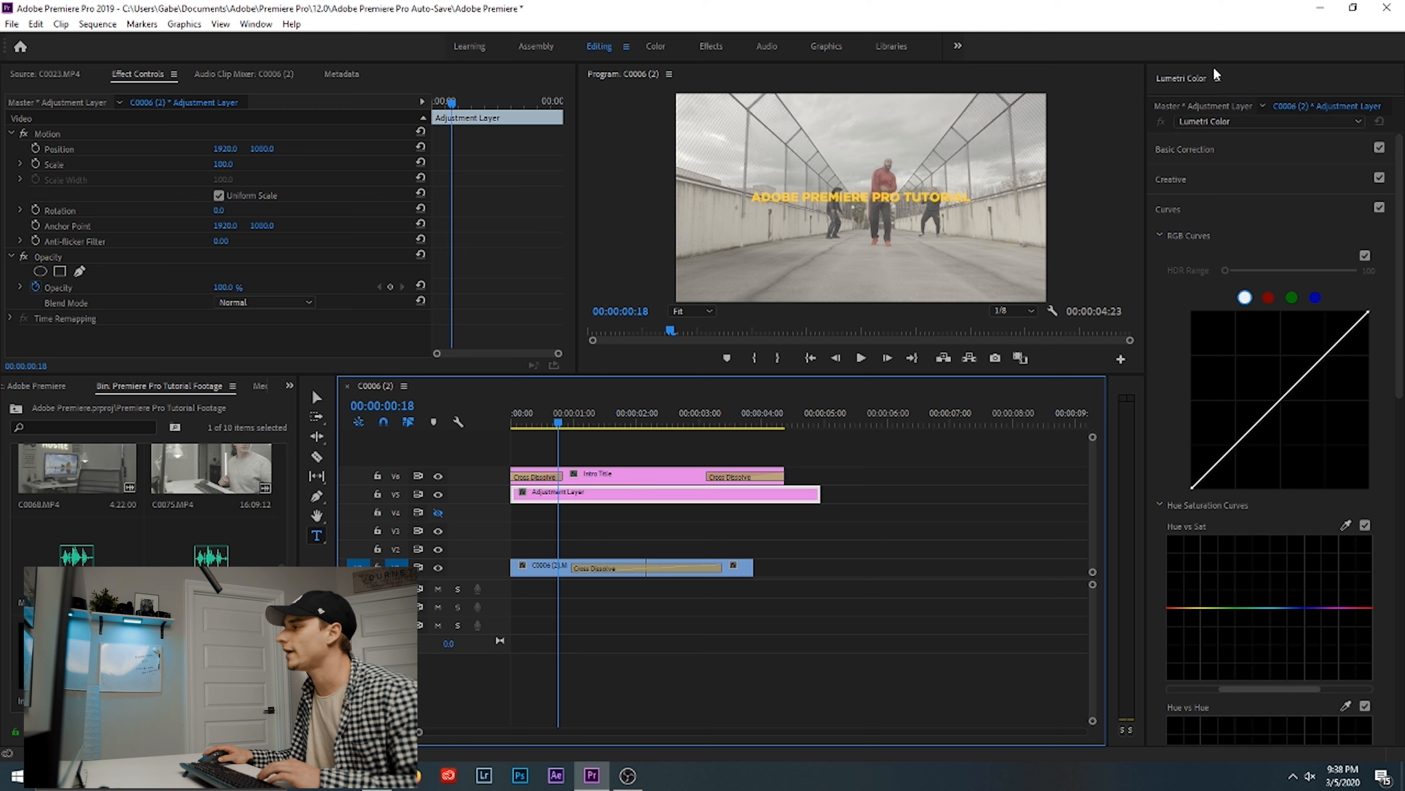
left_click(1190, 211)
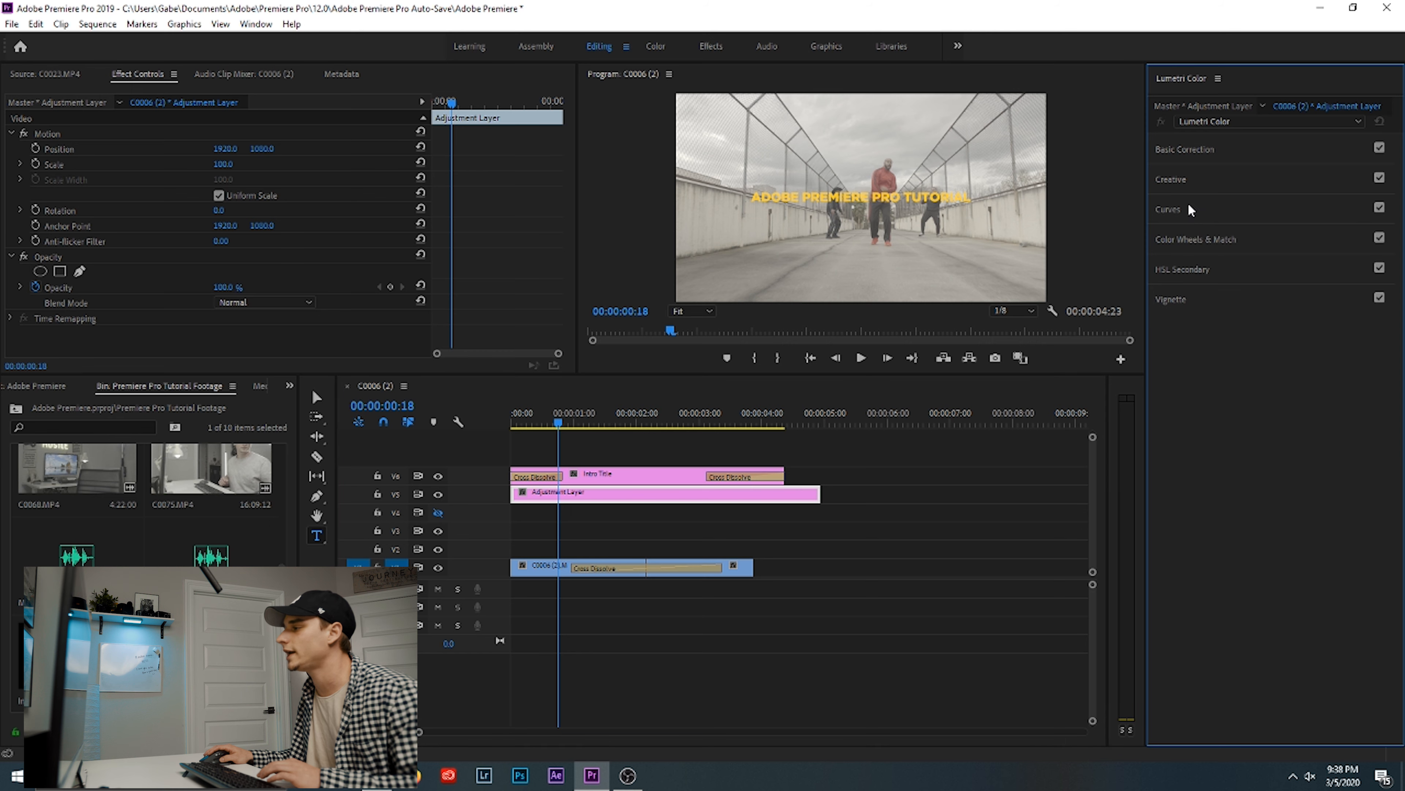
left_click(1193, 150)
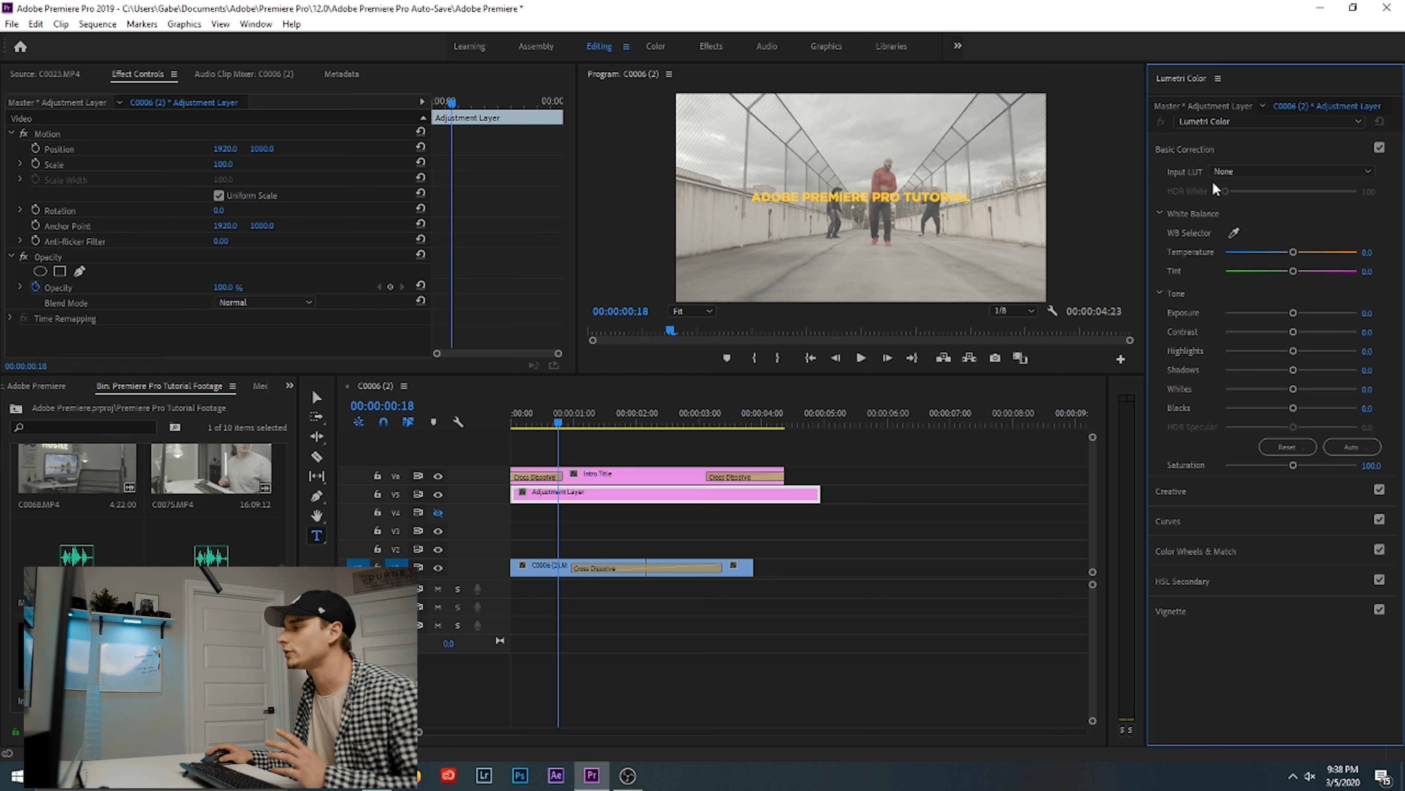
mouse_move(1294, 316)
left_mouse_down()
mouse_move(1310, 316)
mouse_move(1278, 316)
mouse_move(1306, 333)
mouse_move(1293, 333)
left_mouse_up()
double_click(1295, 314)
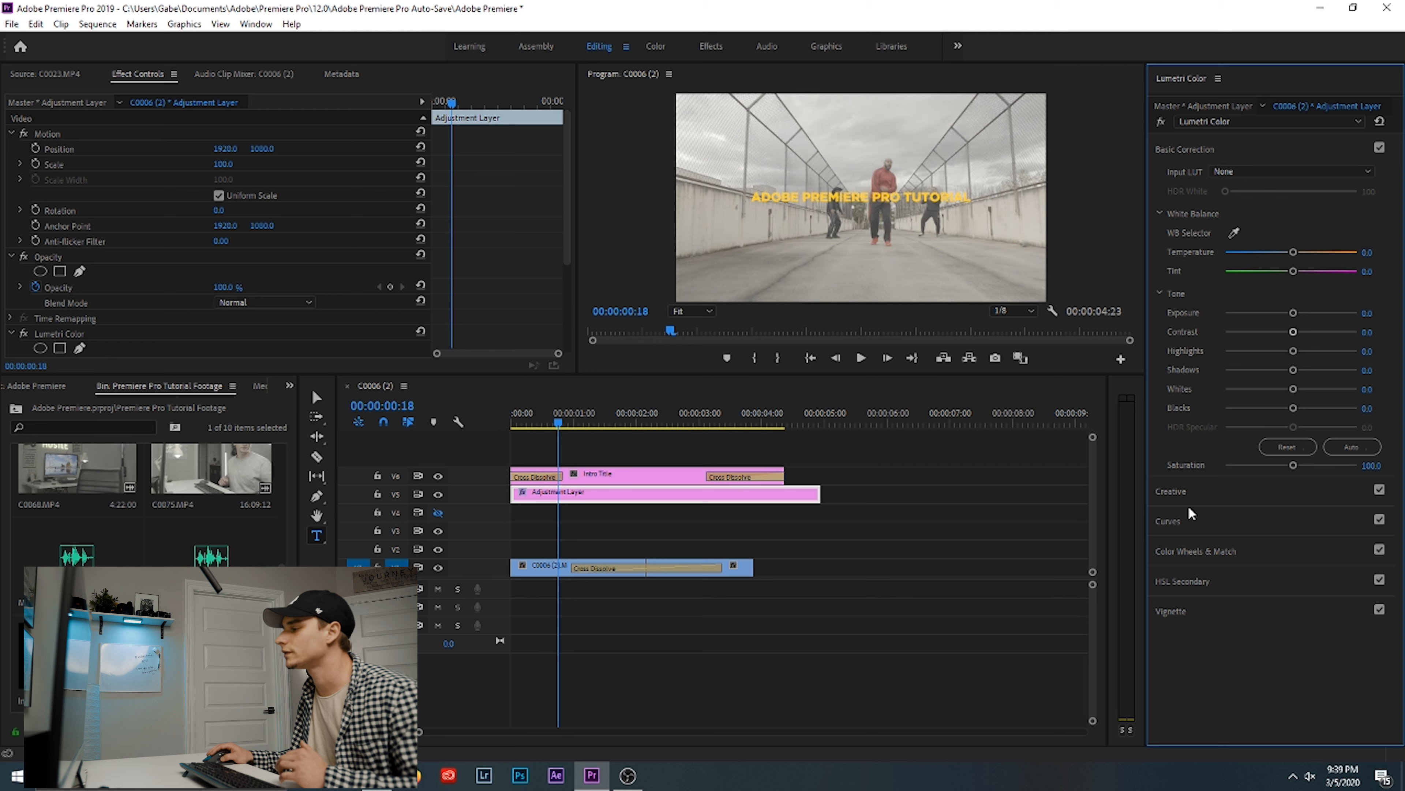
Shift the black point of the adjustment layer's RGB curve inward to deepen the shadows, and set the Creative Saturation to 123.0.
left_click(1184, 521)
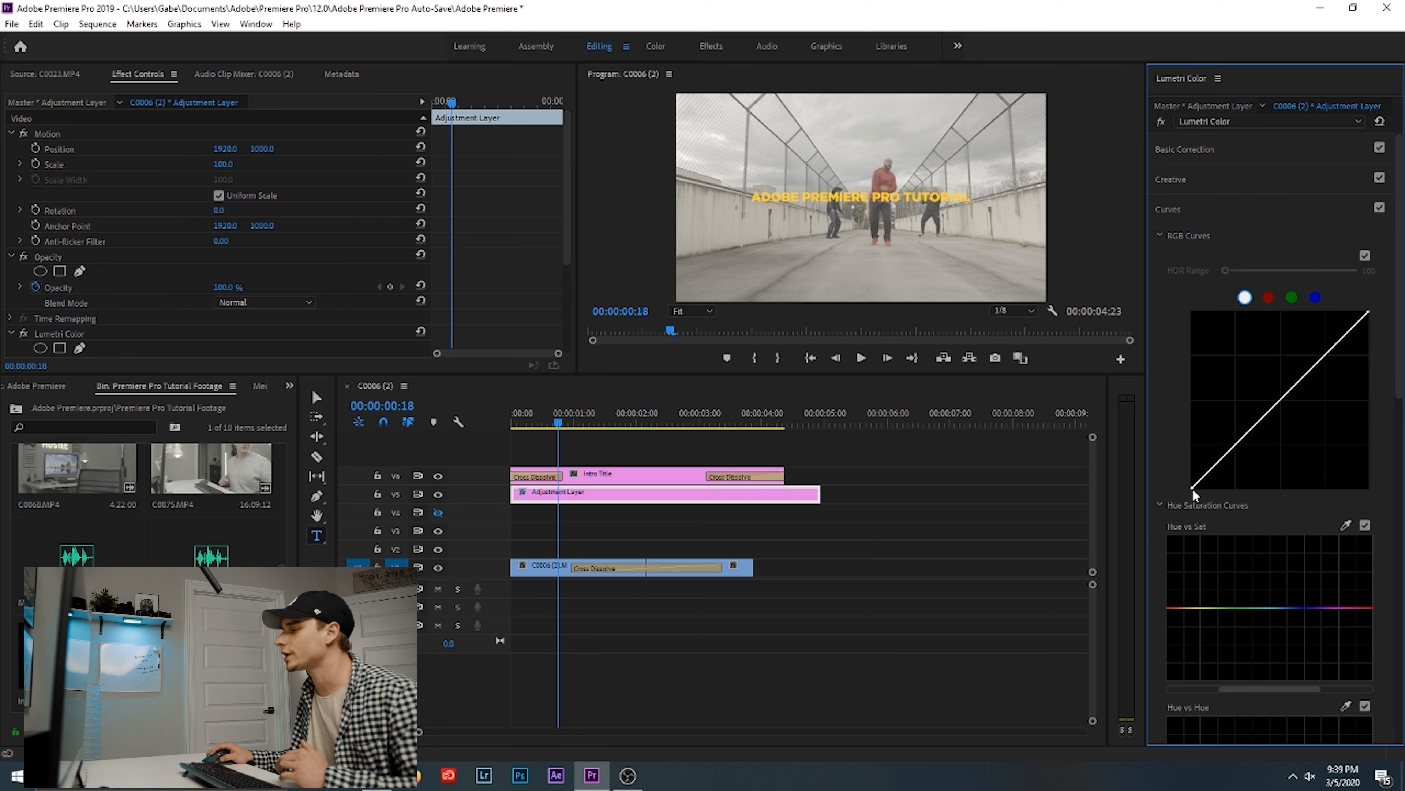
left_click_drag(1193, 488, 1239, 514)
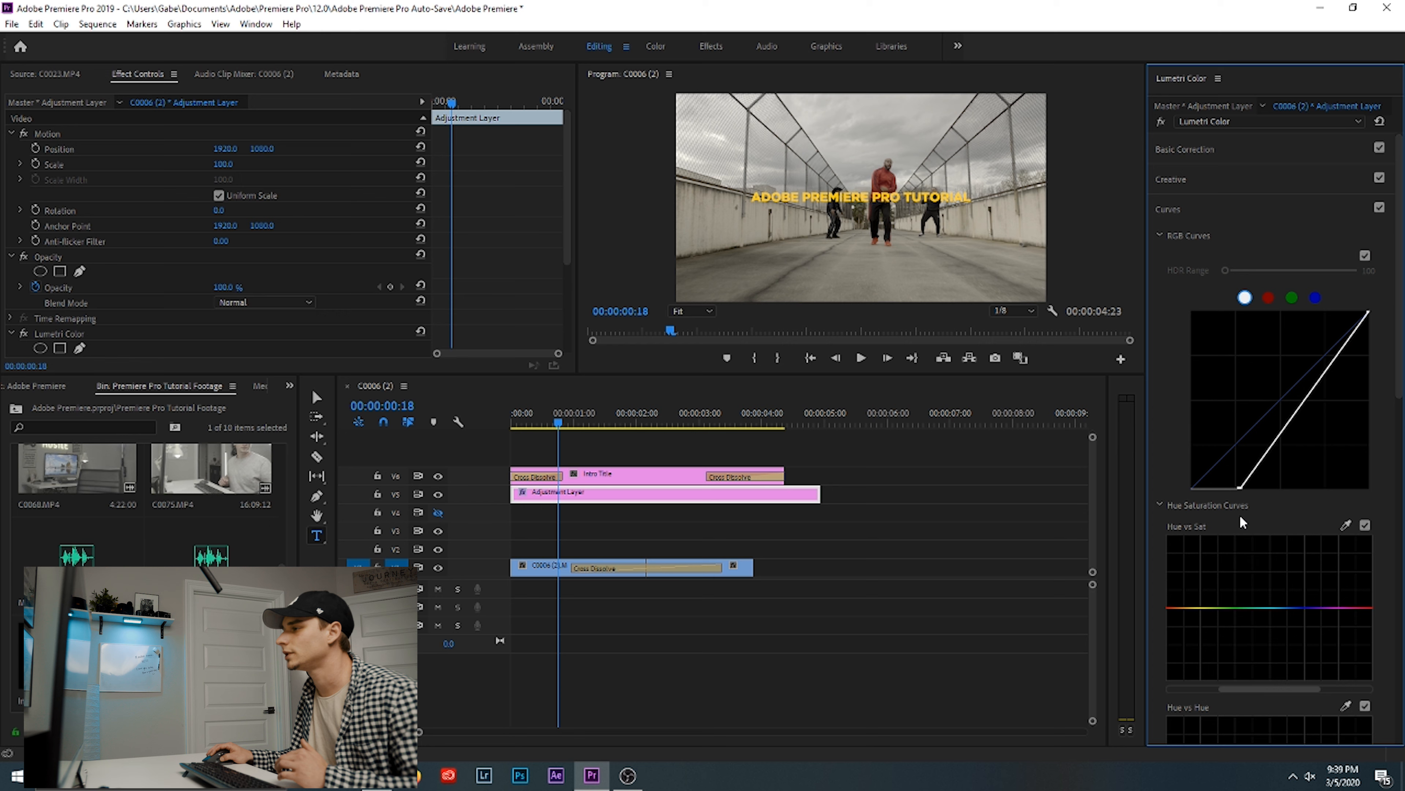
left_click(1213, 181)
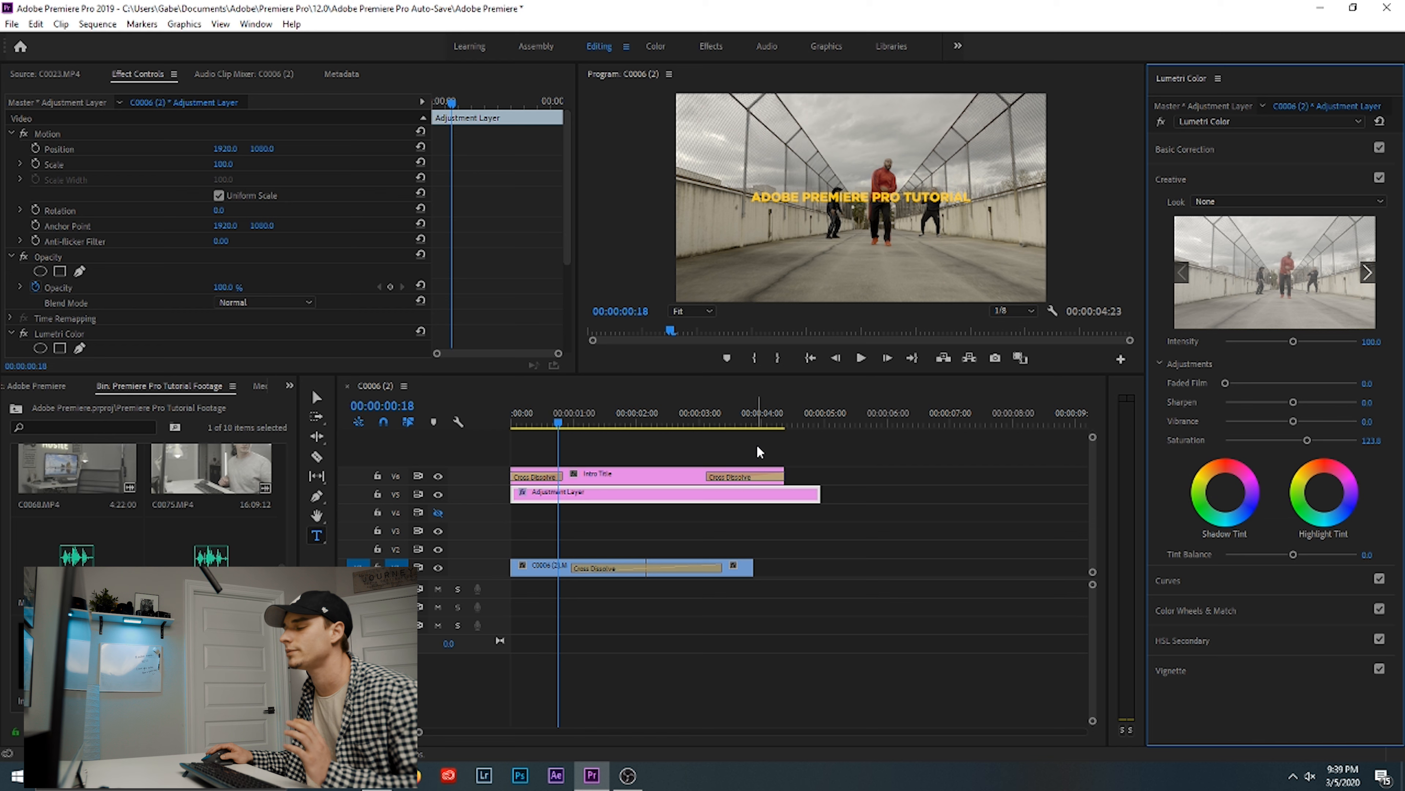
Hide the V6 title track and play the graded clips through the dissolve to 00:00:03:05.
left_click(861, 358)
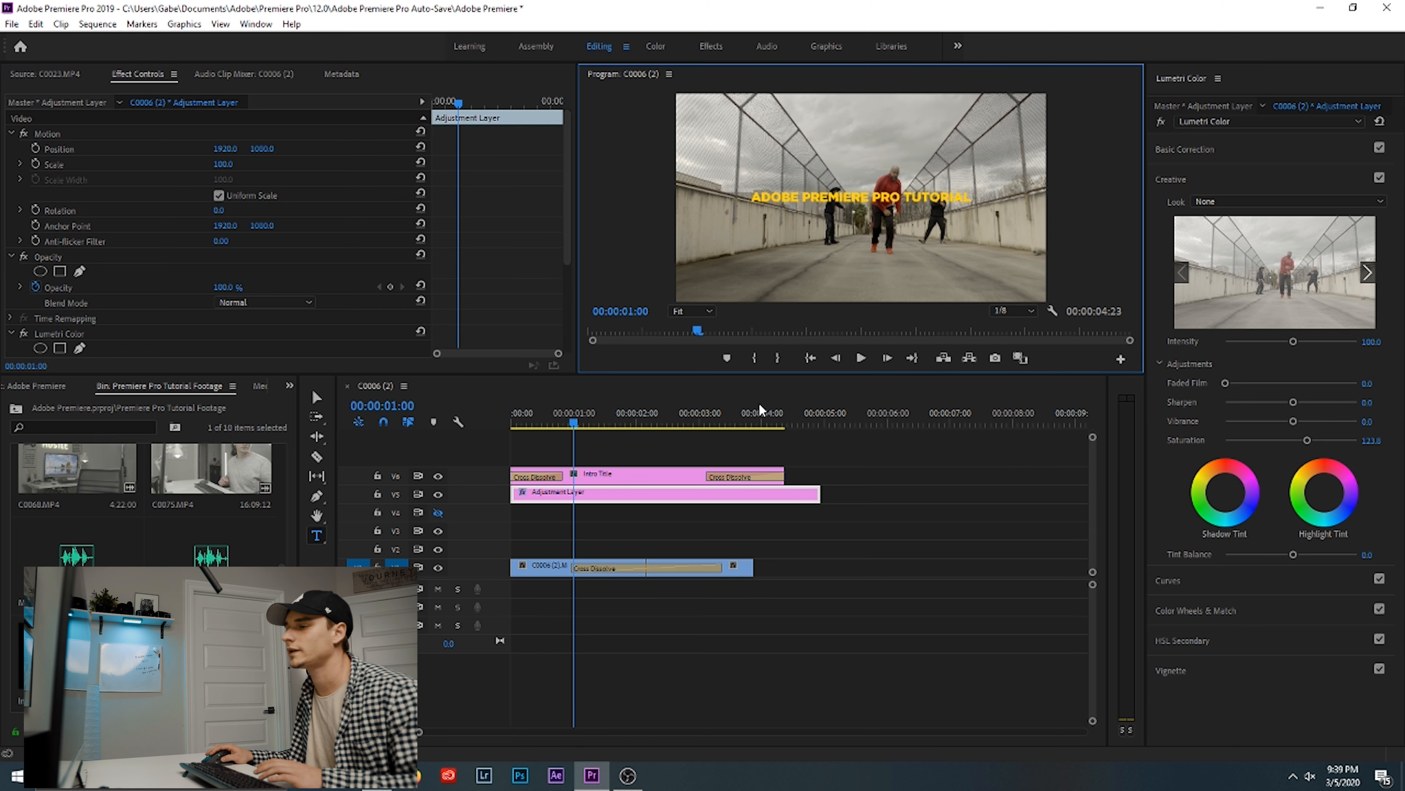
left_click(438, 476)
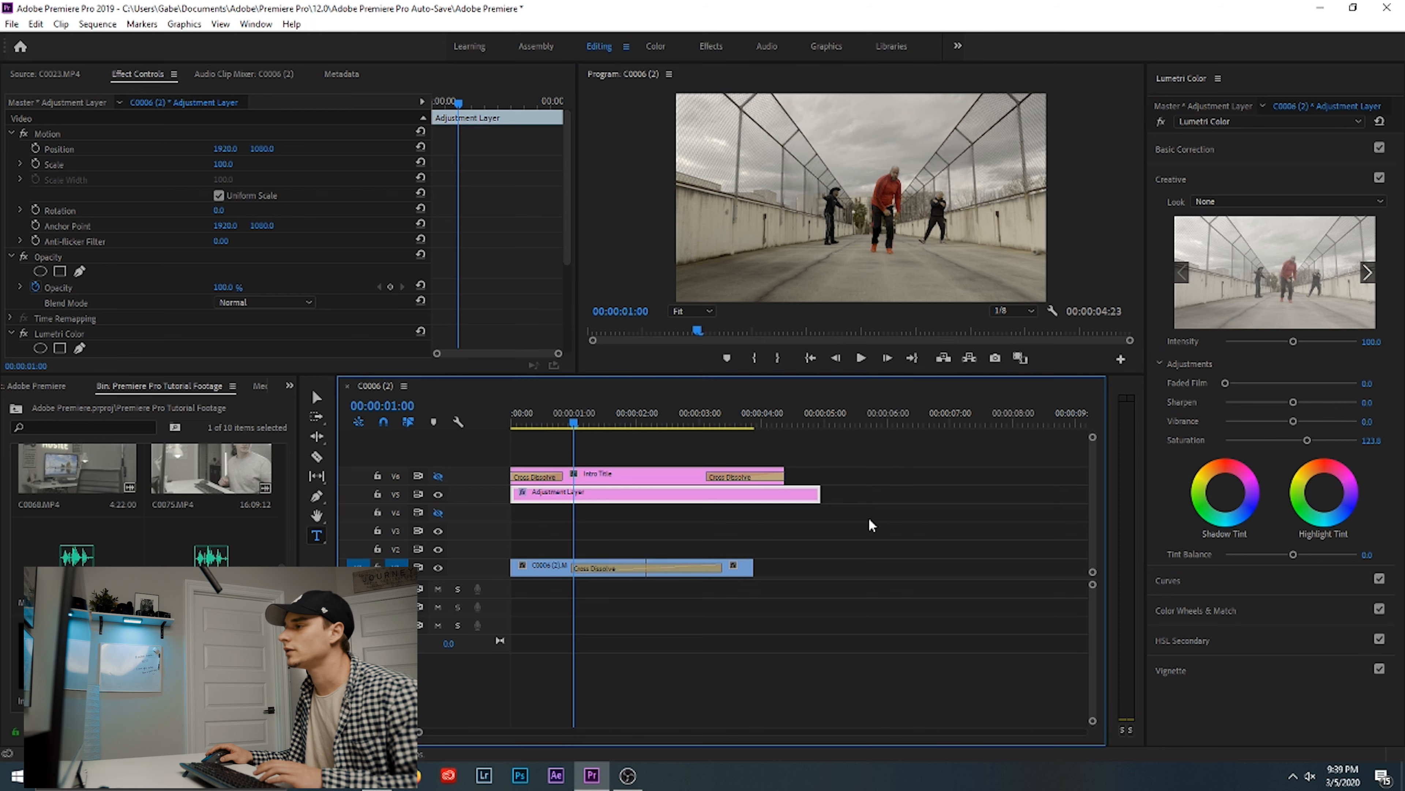
key("space")
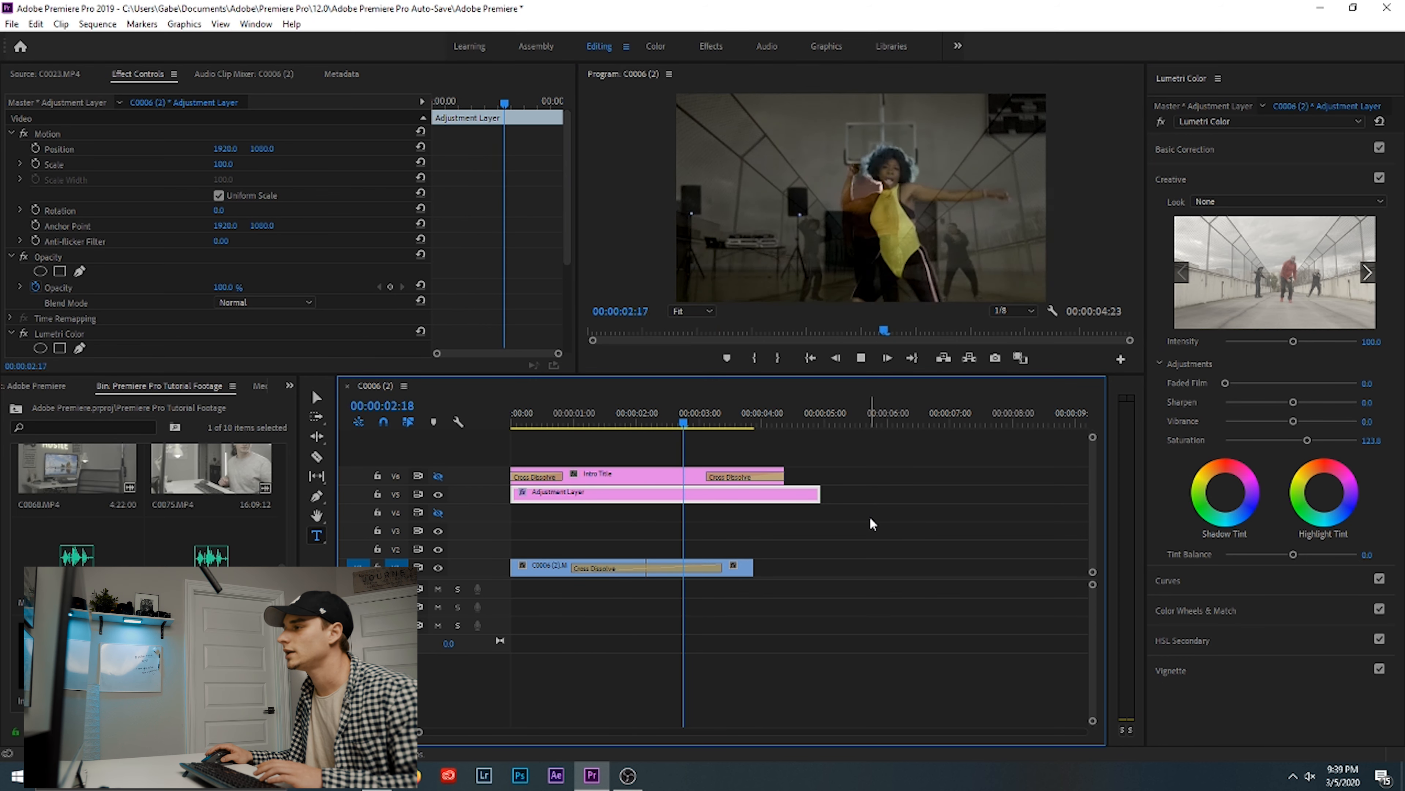
key("space")
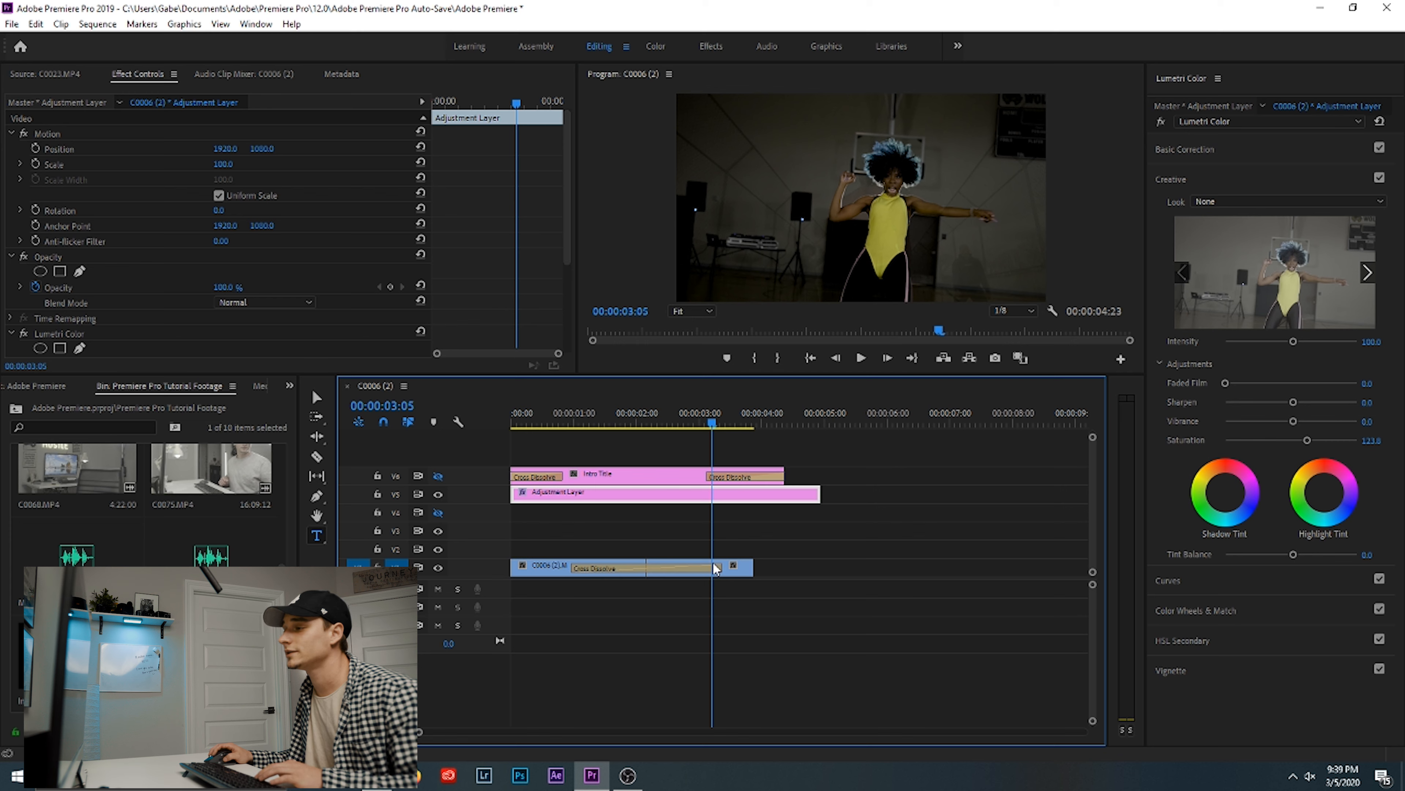
Return to 00:00:01:12 and delete the Cross Dissolve between the two V1 clips.
left_click_drag(625, 427, 606, 427)
key("v")
left_click(658, 574)
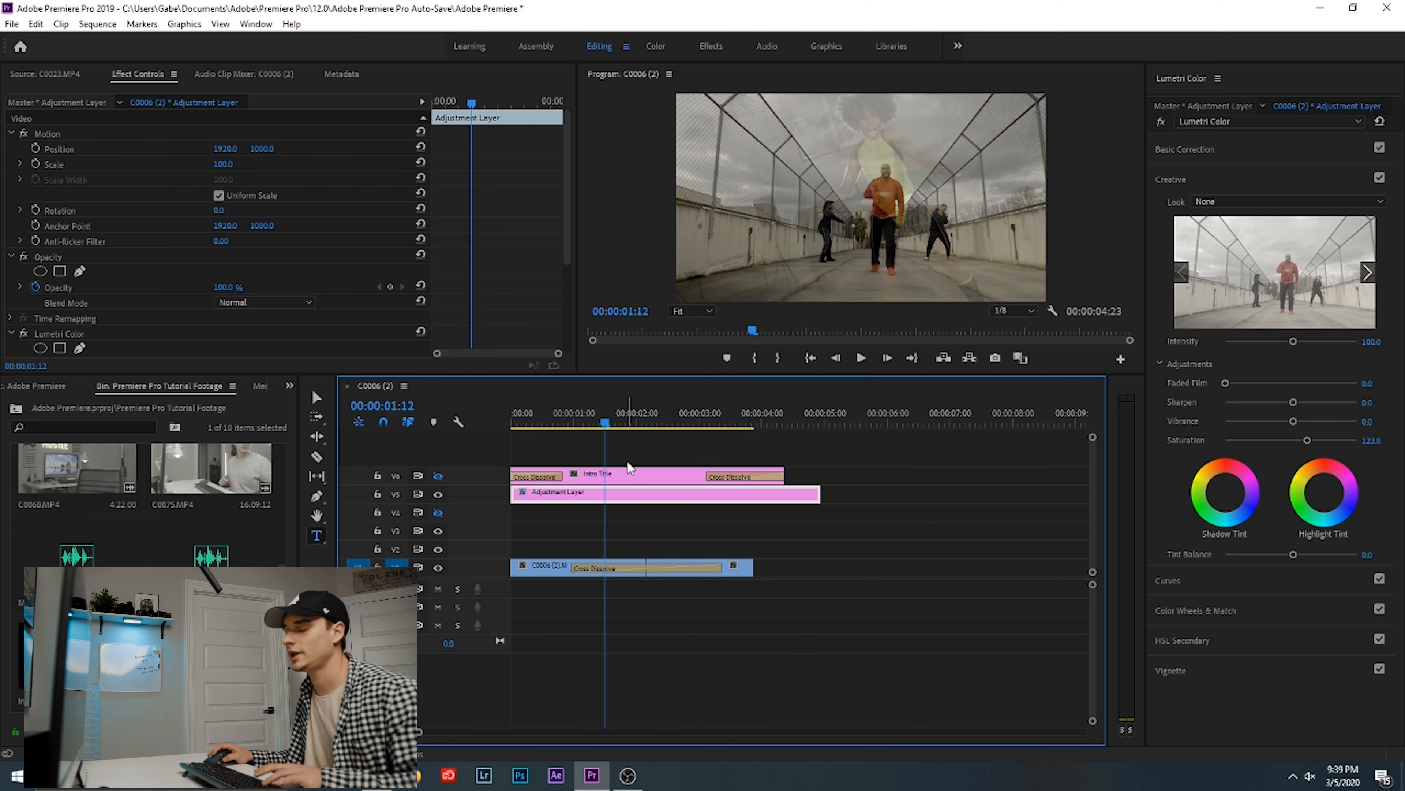
key("Delete")
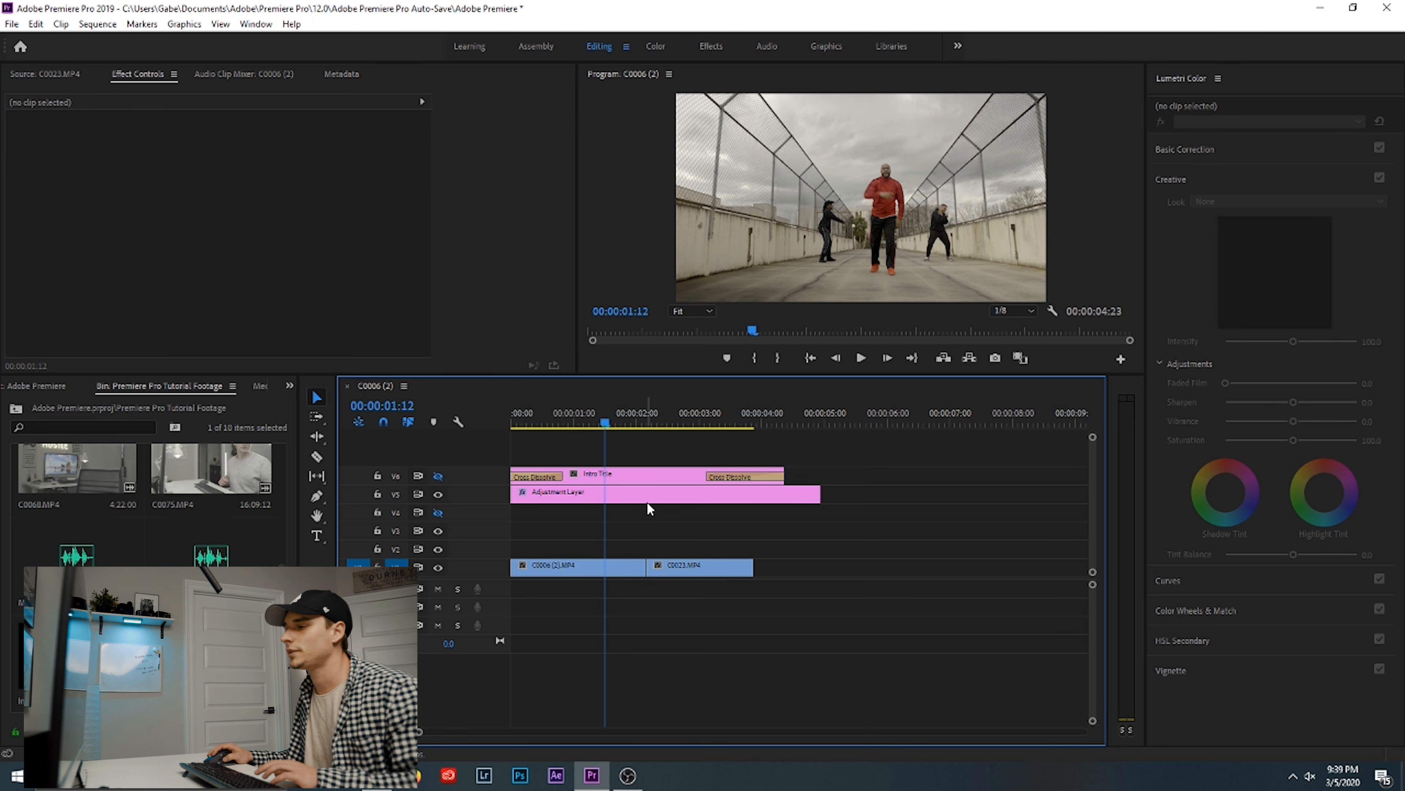
Search the Downloads folder for DF and load the DF file as the adjustment layer's Creative Look.
left_click(650, 494)
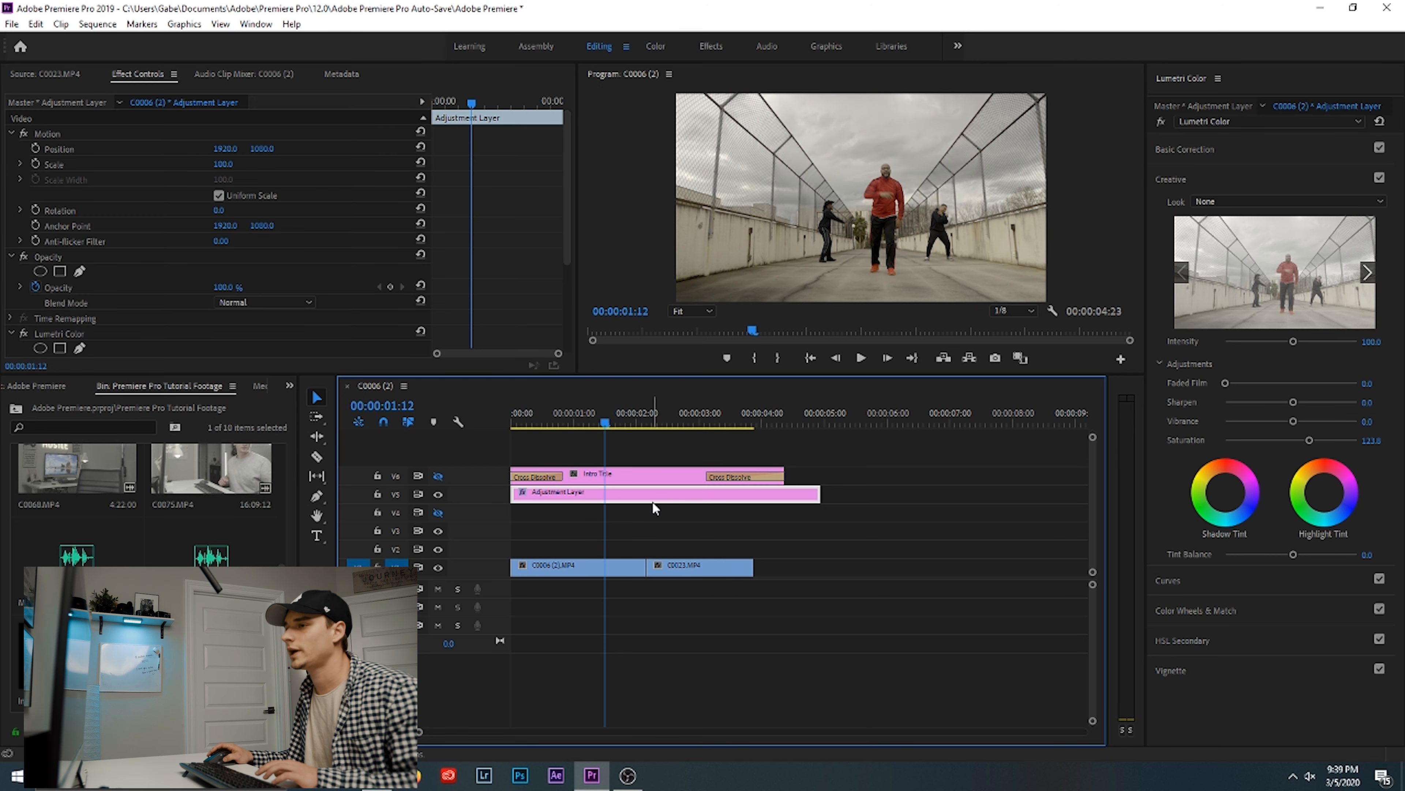
left_click(1237, 204)
left_click(1237, 228)
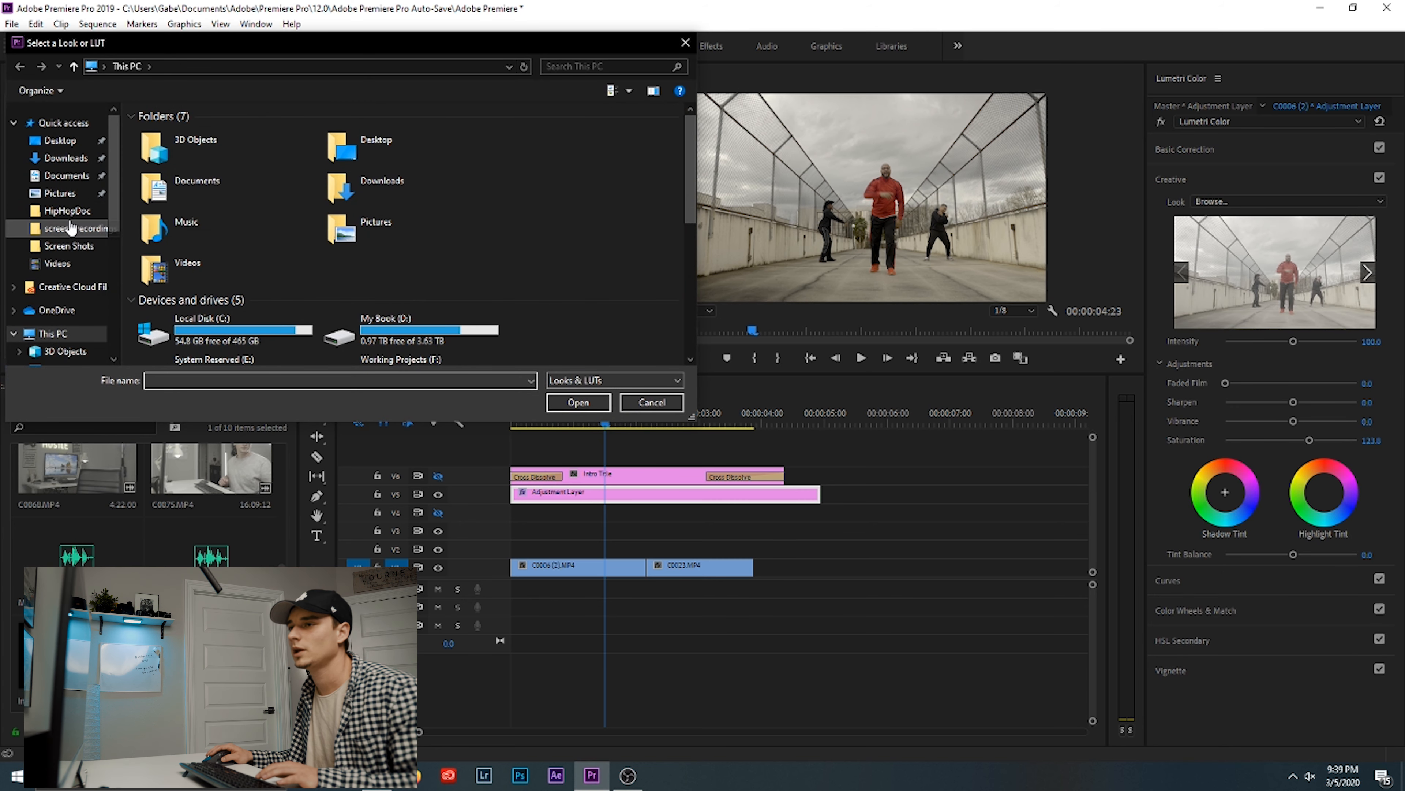
left_click(66, 158)
left_click(576, 66)
type("DF")
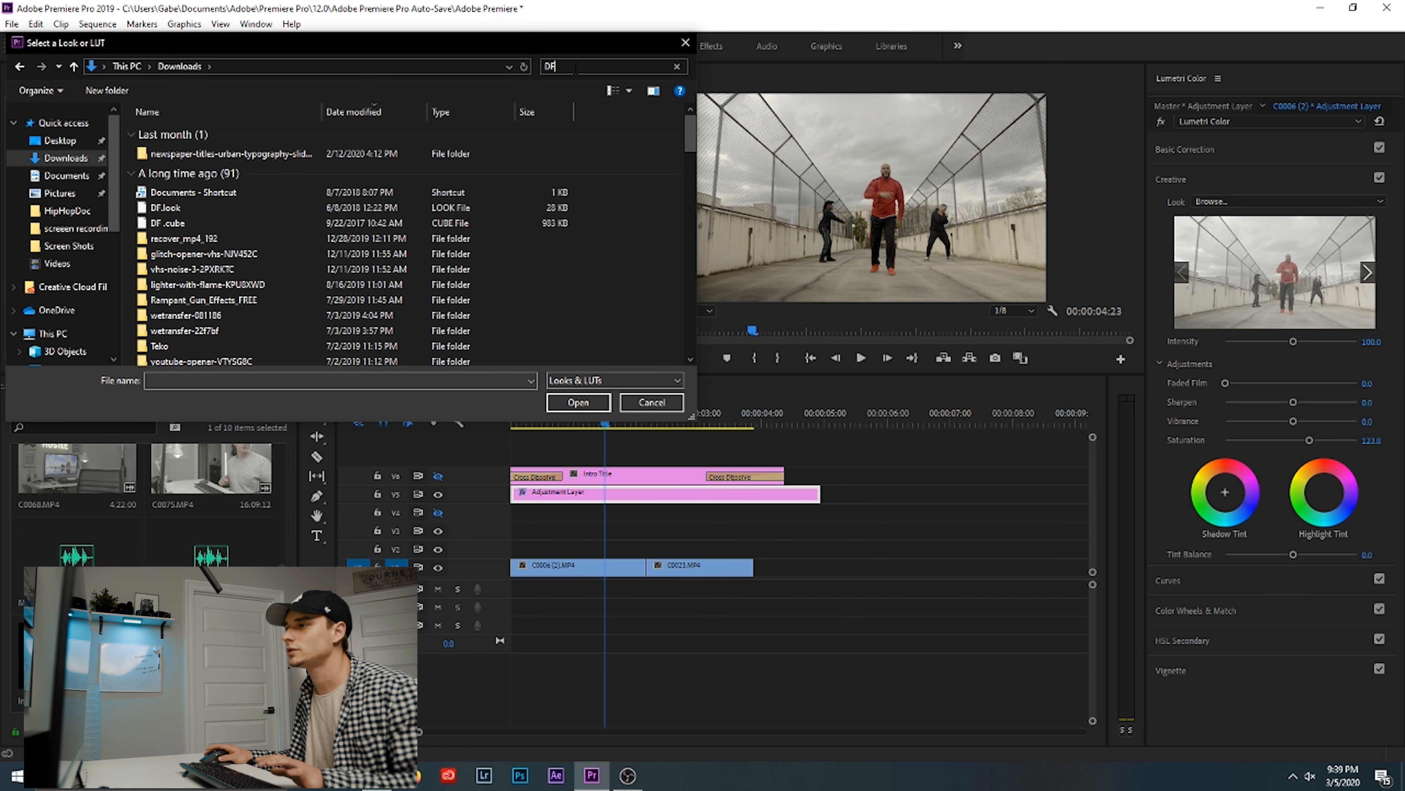
double_click(172, 169)
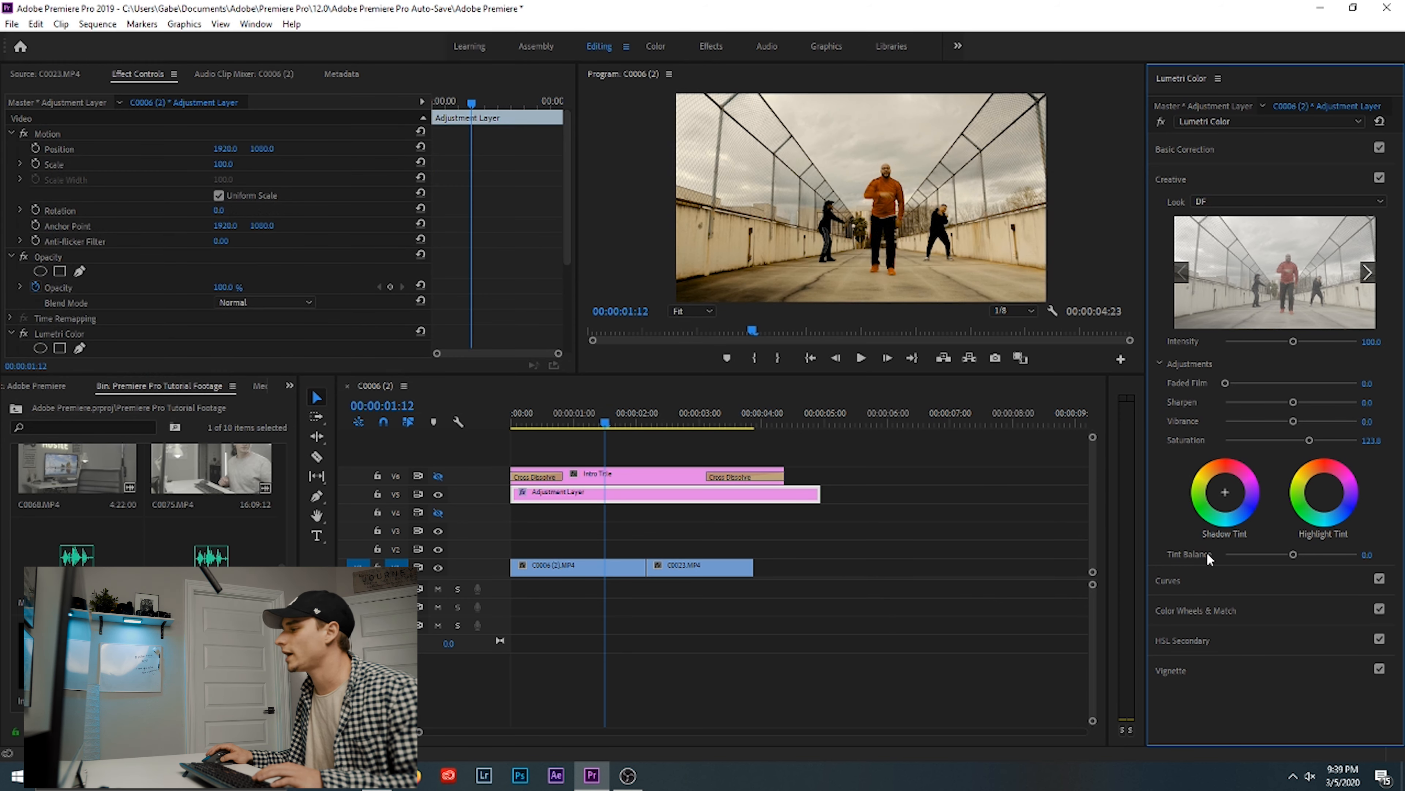
Reset the adjustment layer's RGB curve to a straight line and return to the Creative settings.
left_click(1212, 581)
left_click_drag(1192, 488, 1240, 491)
double_click(1239, 489)
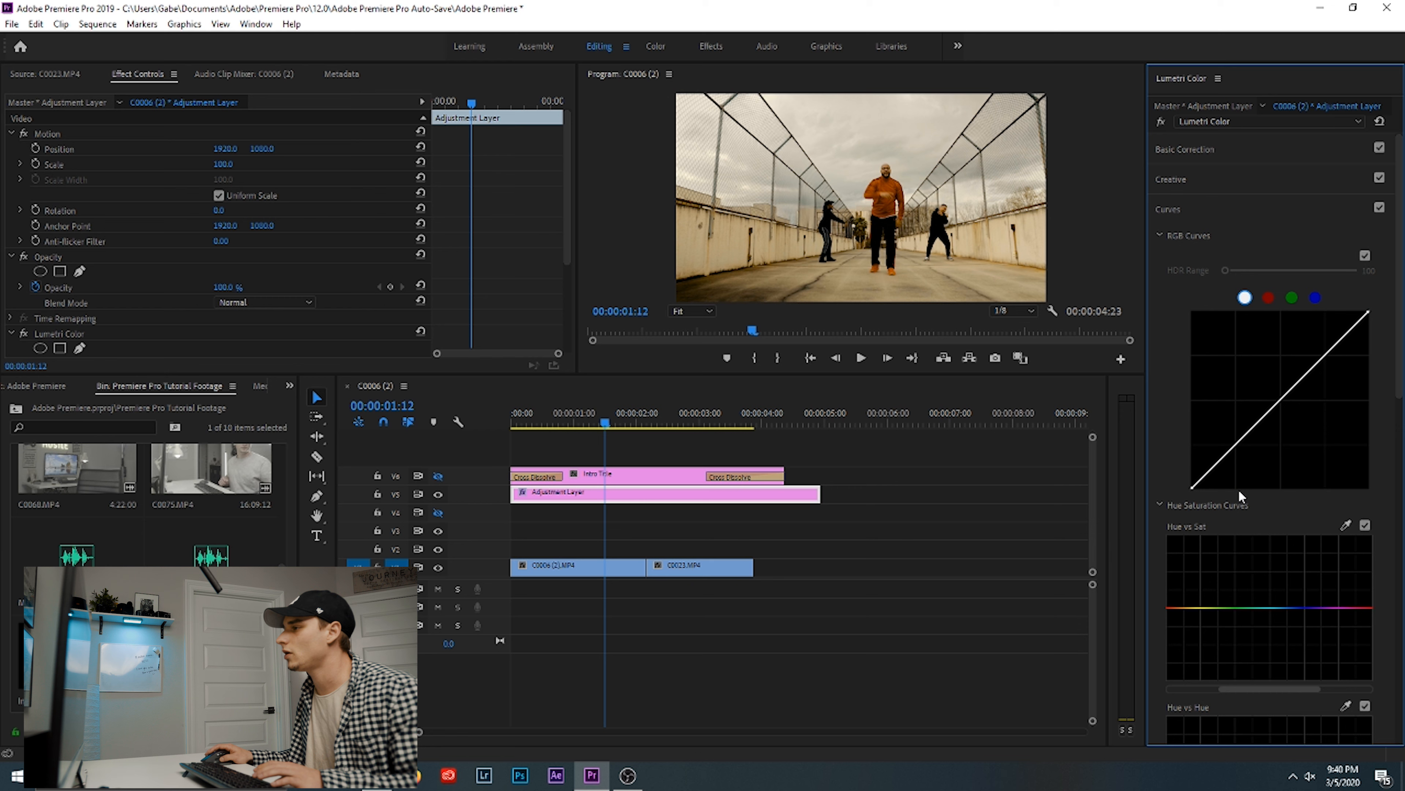
left_click(1253, 147)
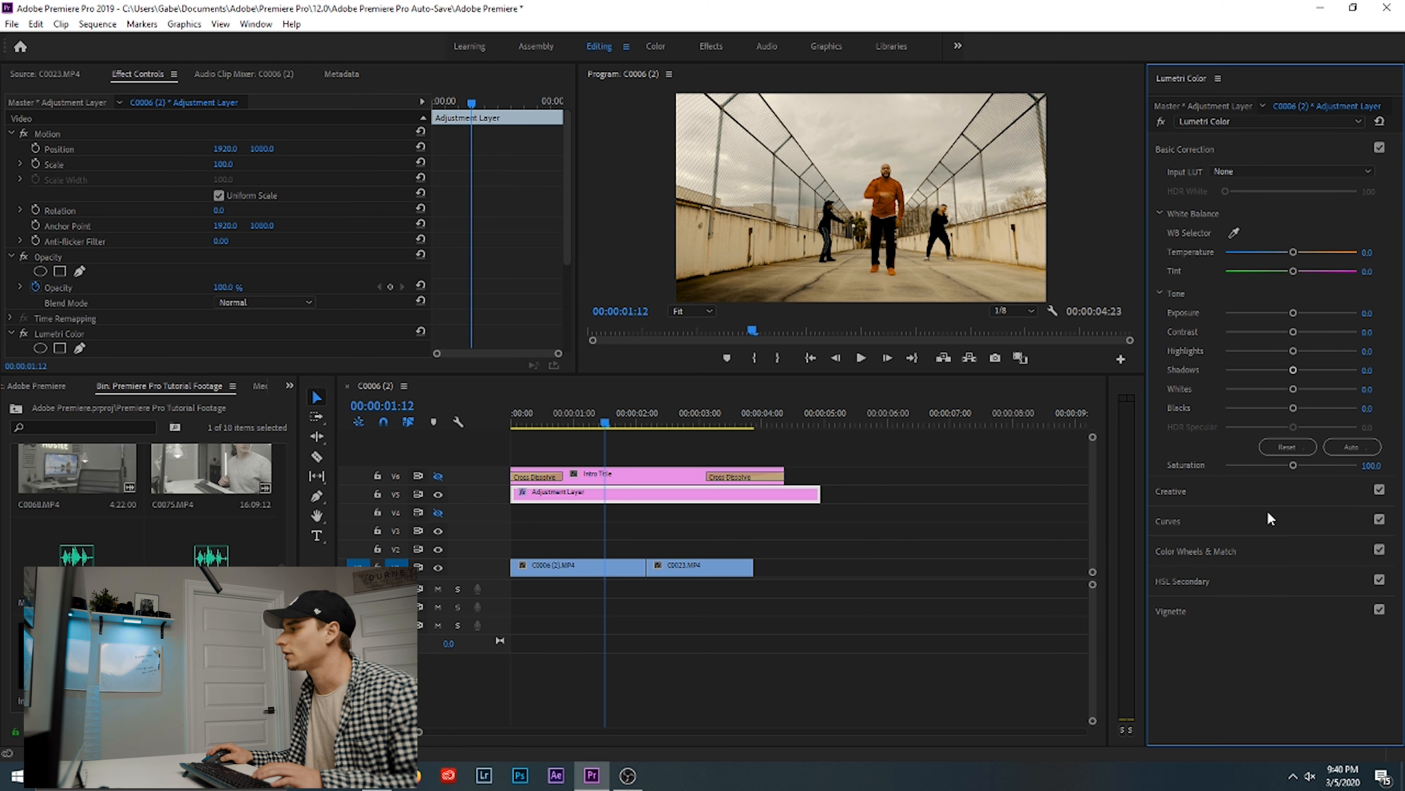
left_click(1271, 490)
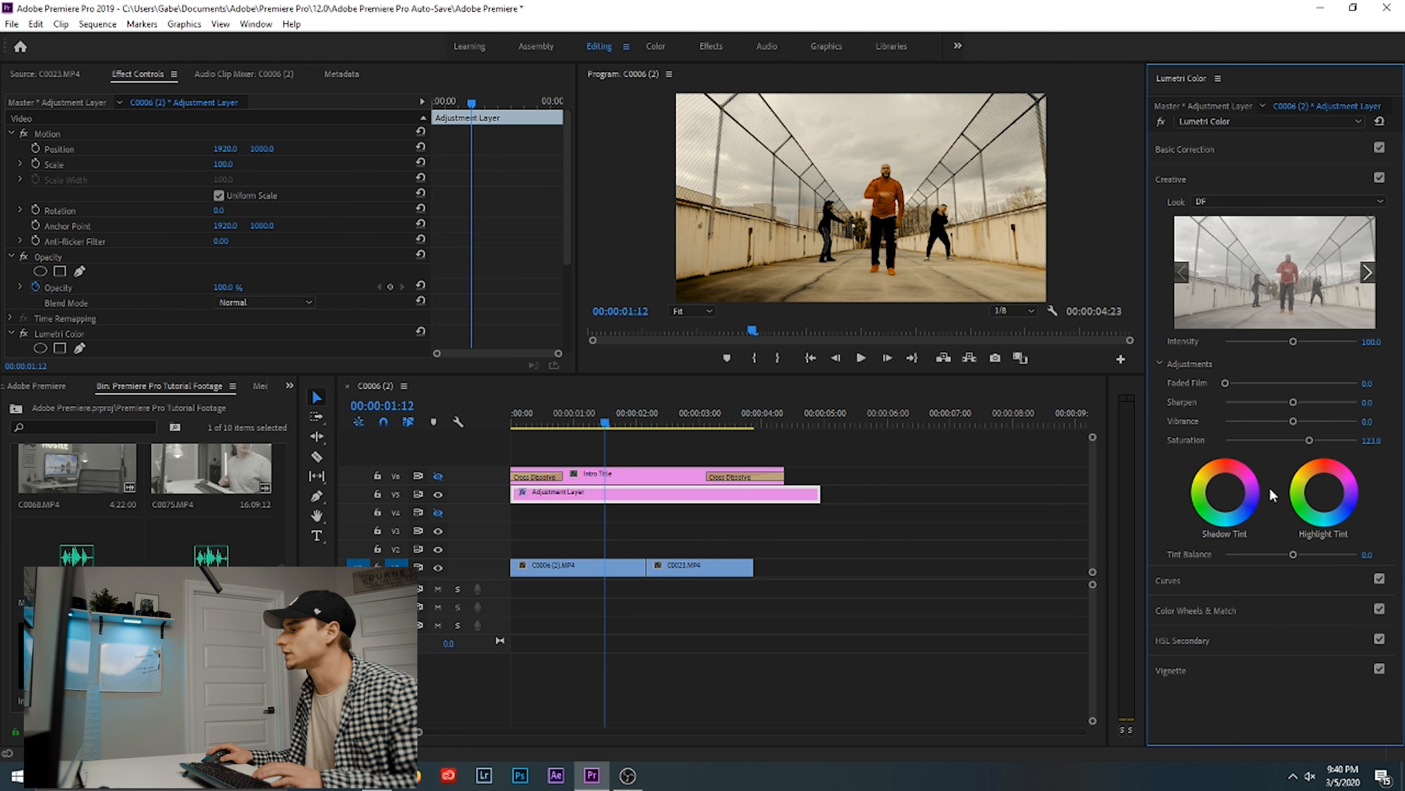
Reset the adjustment layer's Creative saturation to 100 and play the graded clips from the start to 00:00:01:13.
double_click(1309, 441)
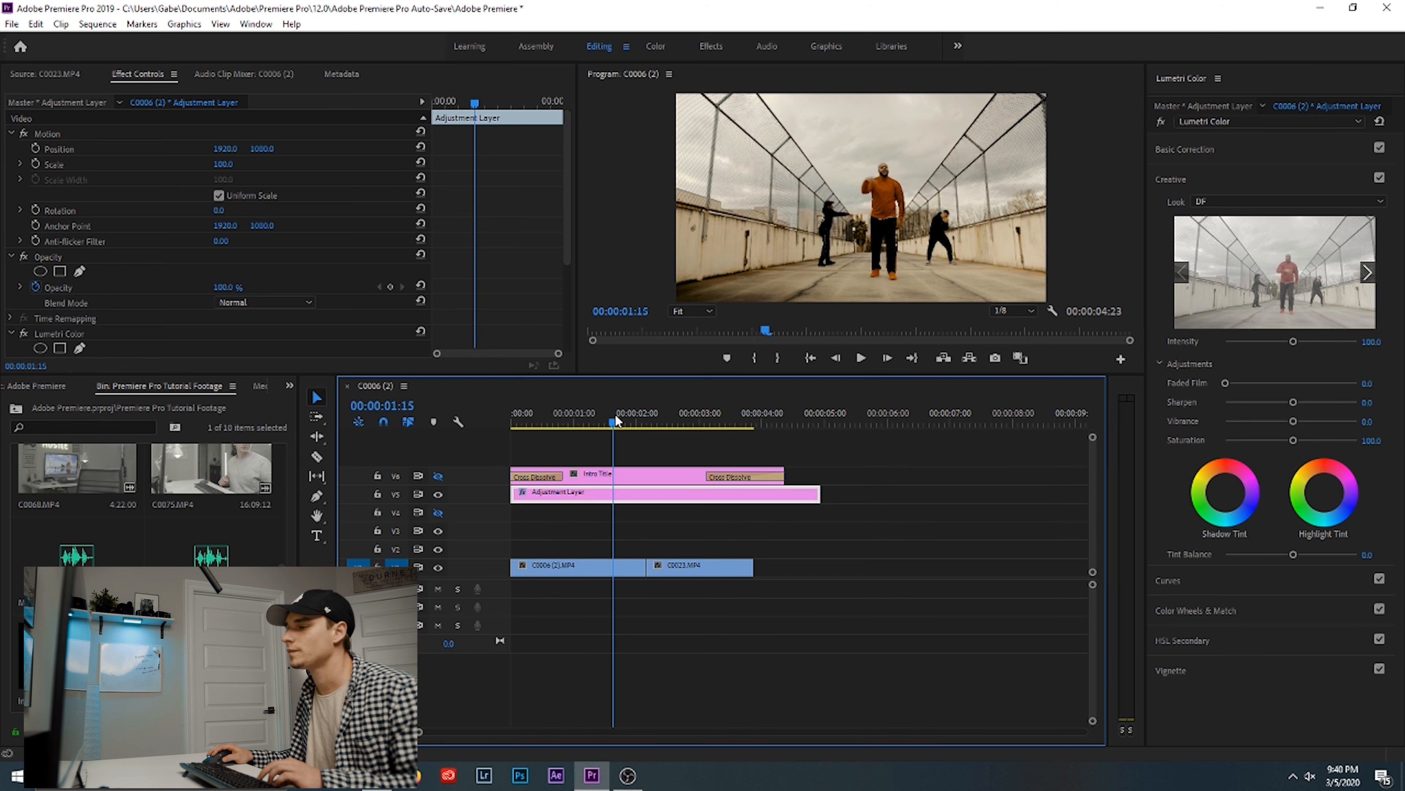
left_click_drag(616, 414, 521, 414)
key("space")
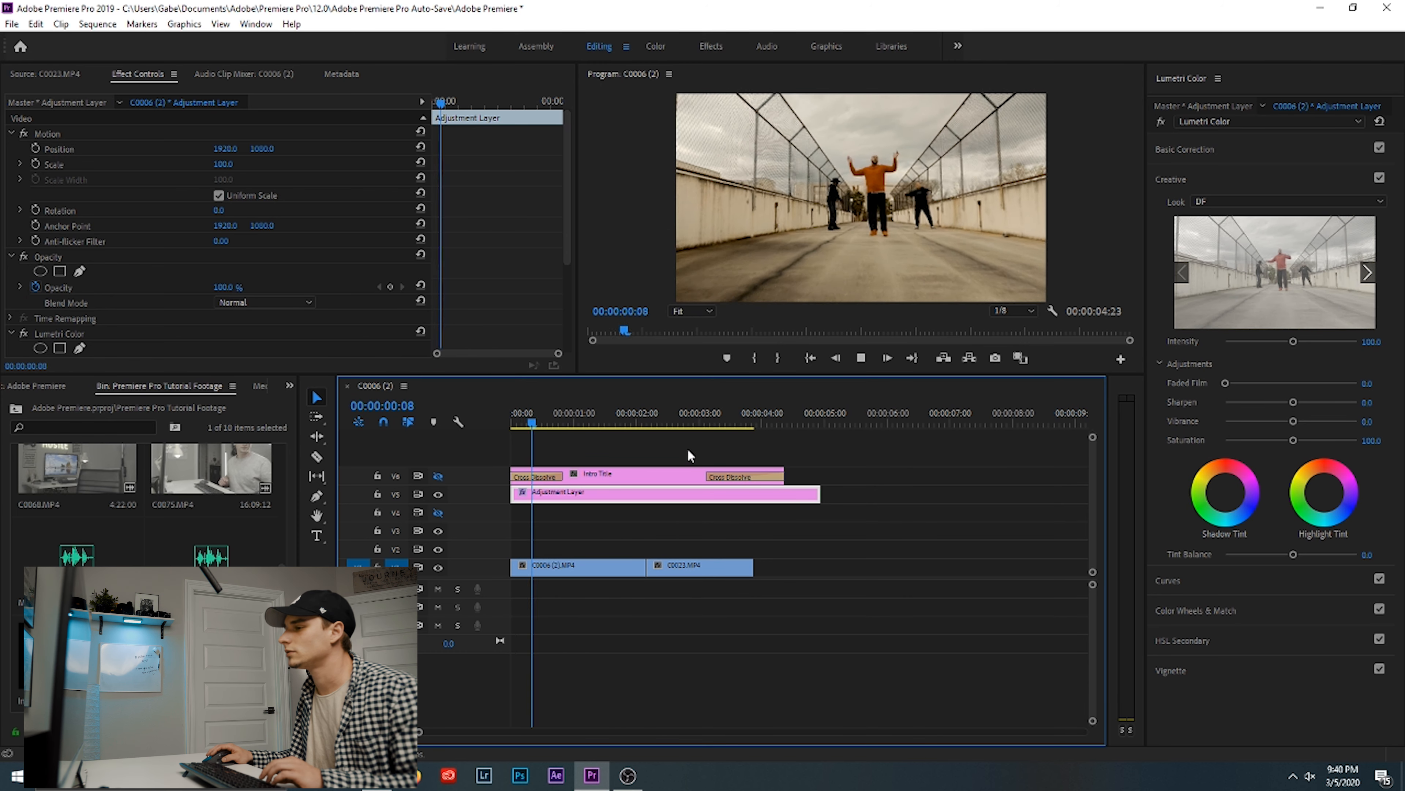
key("space")
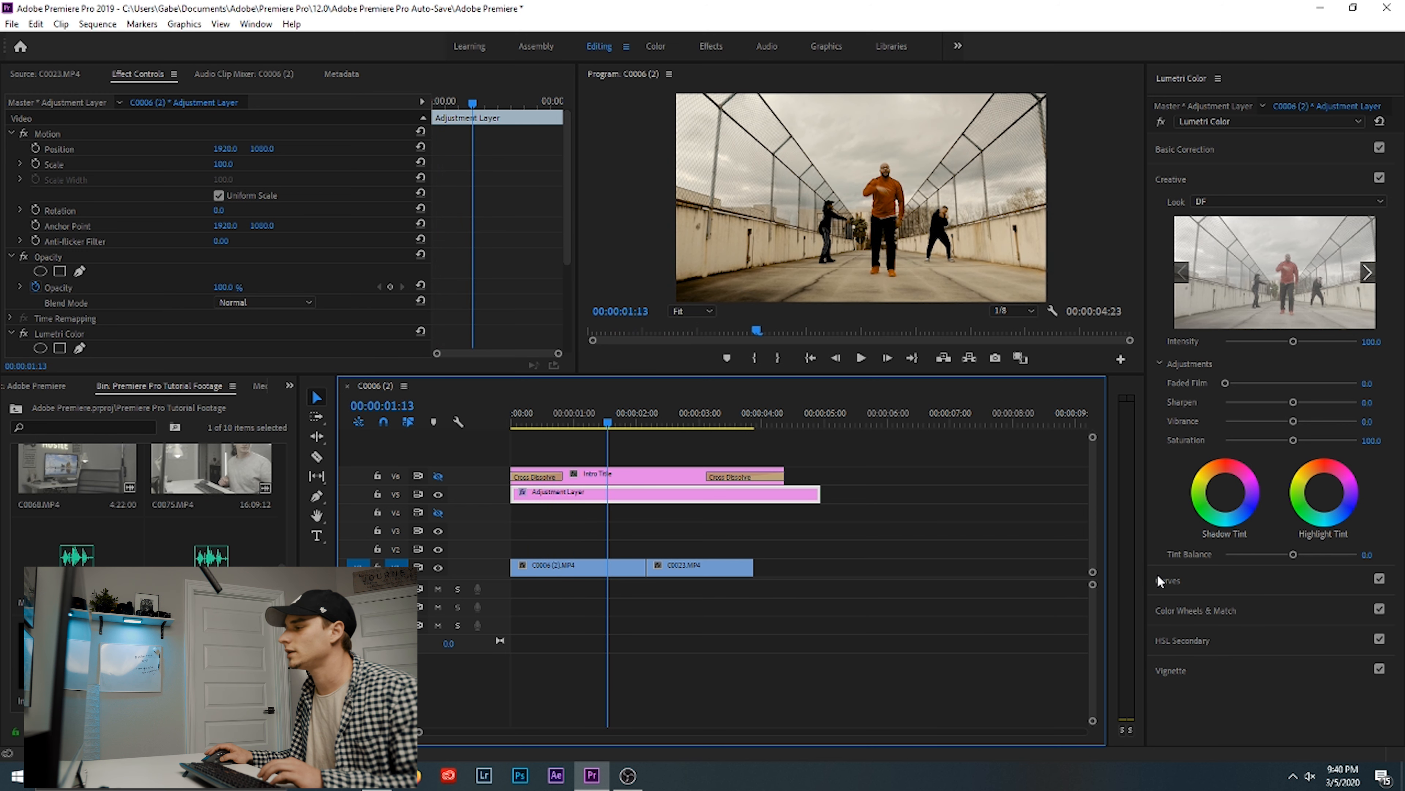
Sample the concrete ground's hue for the adjustment layer's Hue vs Sat curve and pull the orange point down to desaturate it.
left_click(1188, 608)
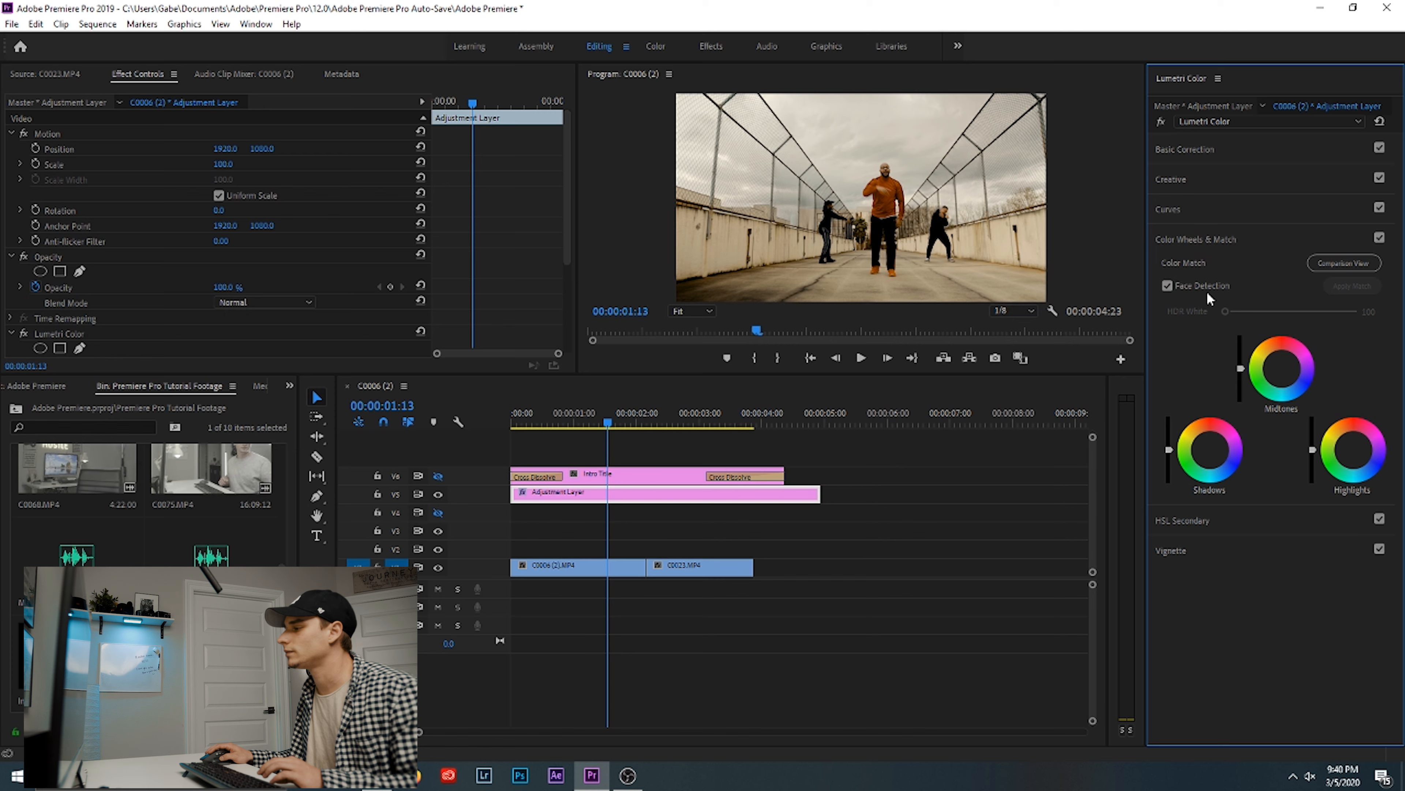
left_click(1237, 515)
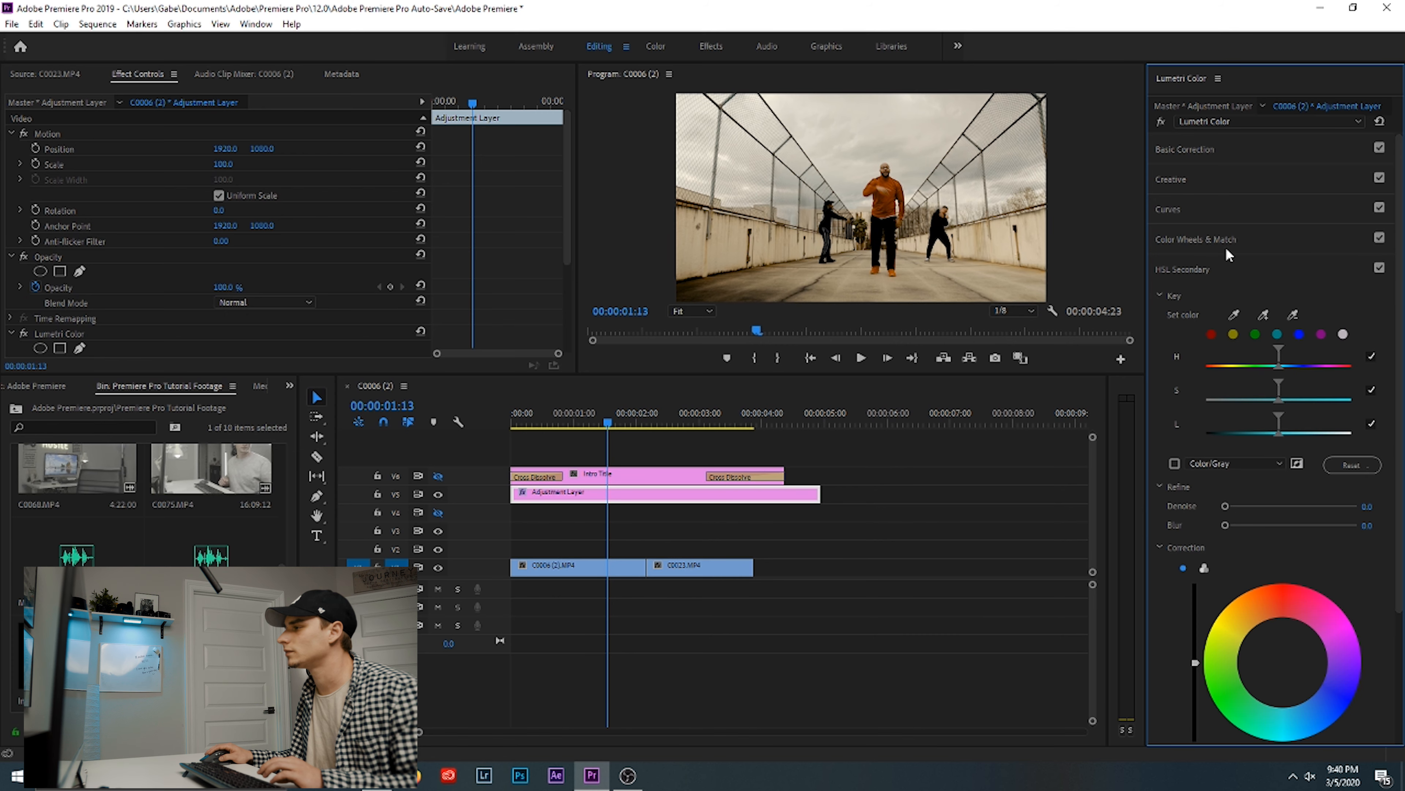
left_click(1219, 207)
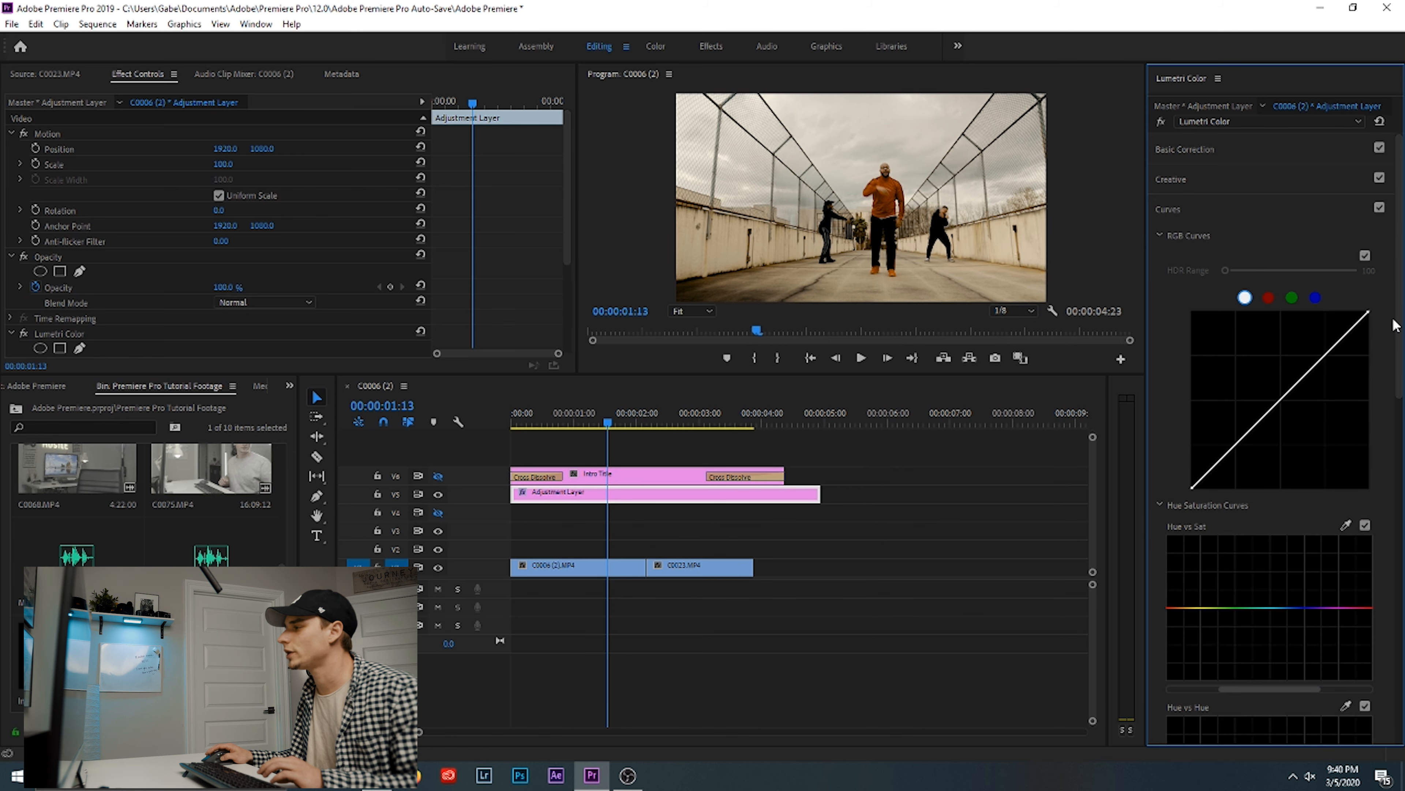
left_click_drag(1395, 325, 1403, 376)
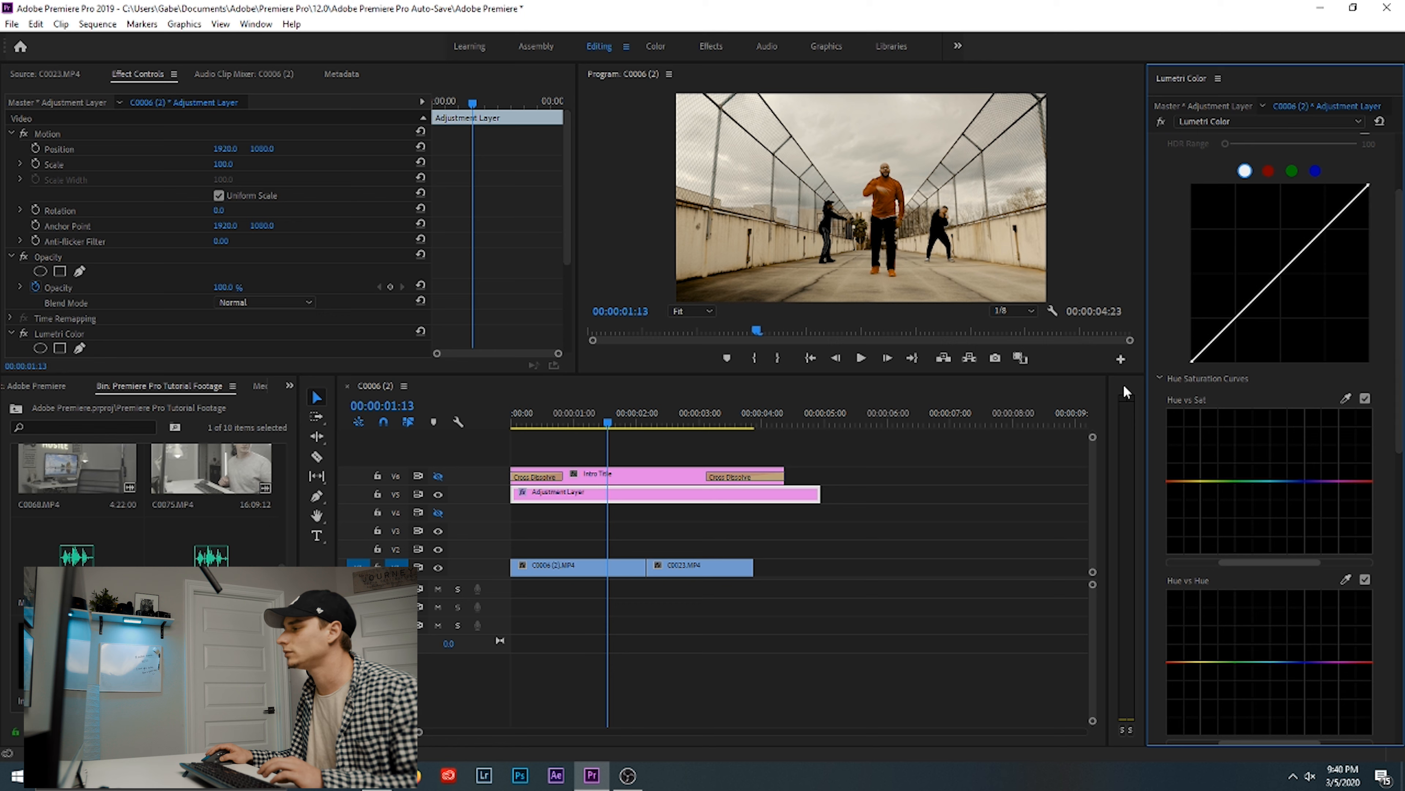
left_click(1346, 398)
left_click(1005, 277)
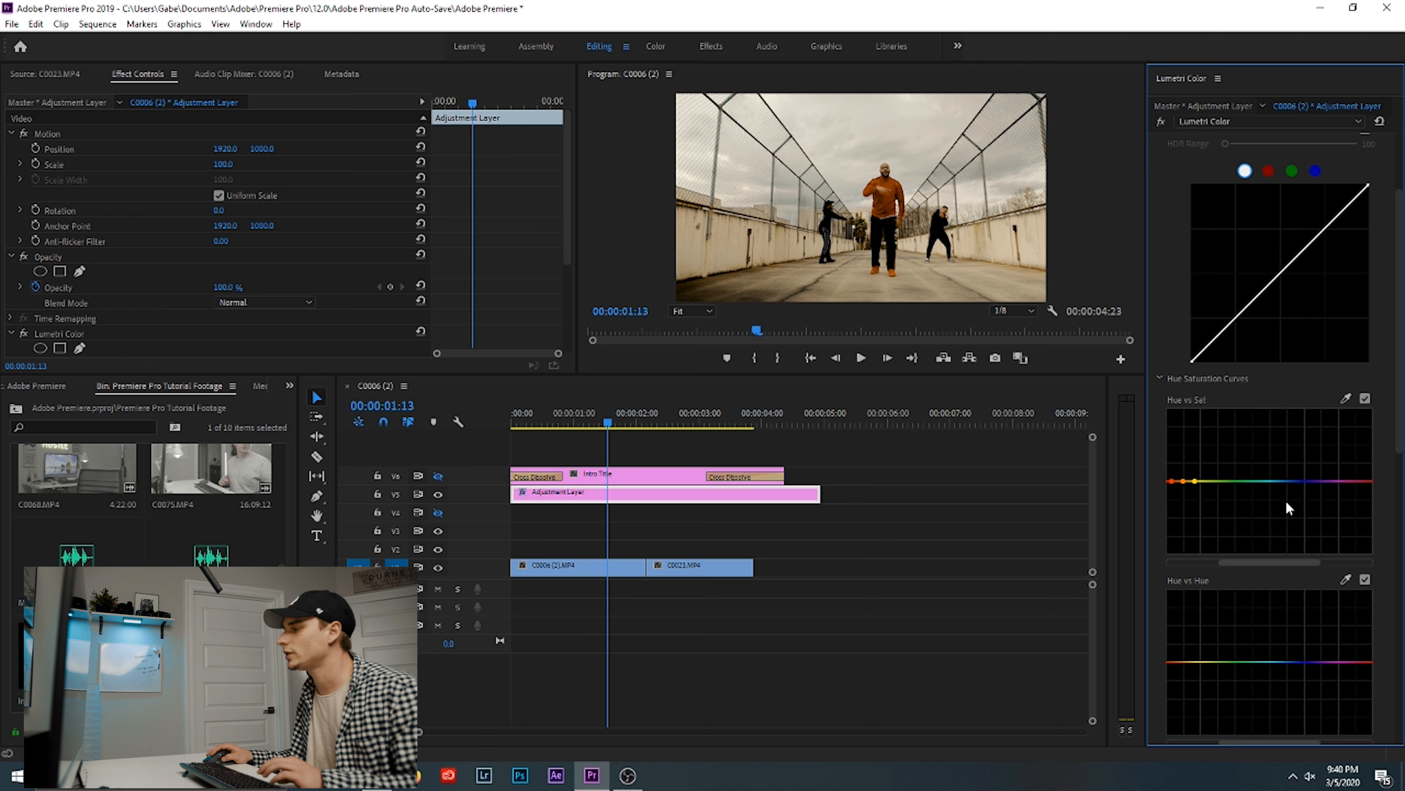
left_click(1184, 481)
left_click_drag(1184, 482, 1188, 506)
Play and scrub through the first clip from the start to check the desaturated orange tones.
key("space")
key("space")
left_click_drag(637, 412, 626, 419)
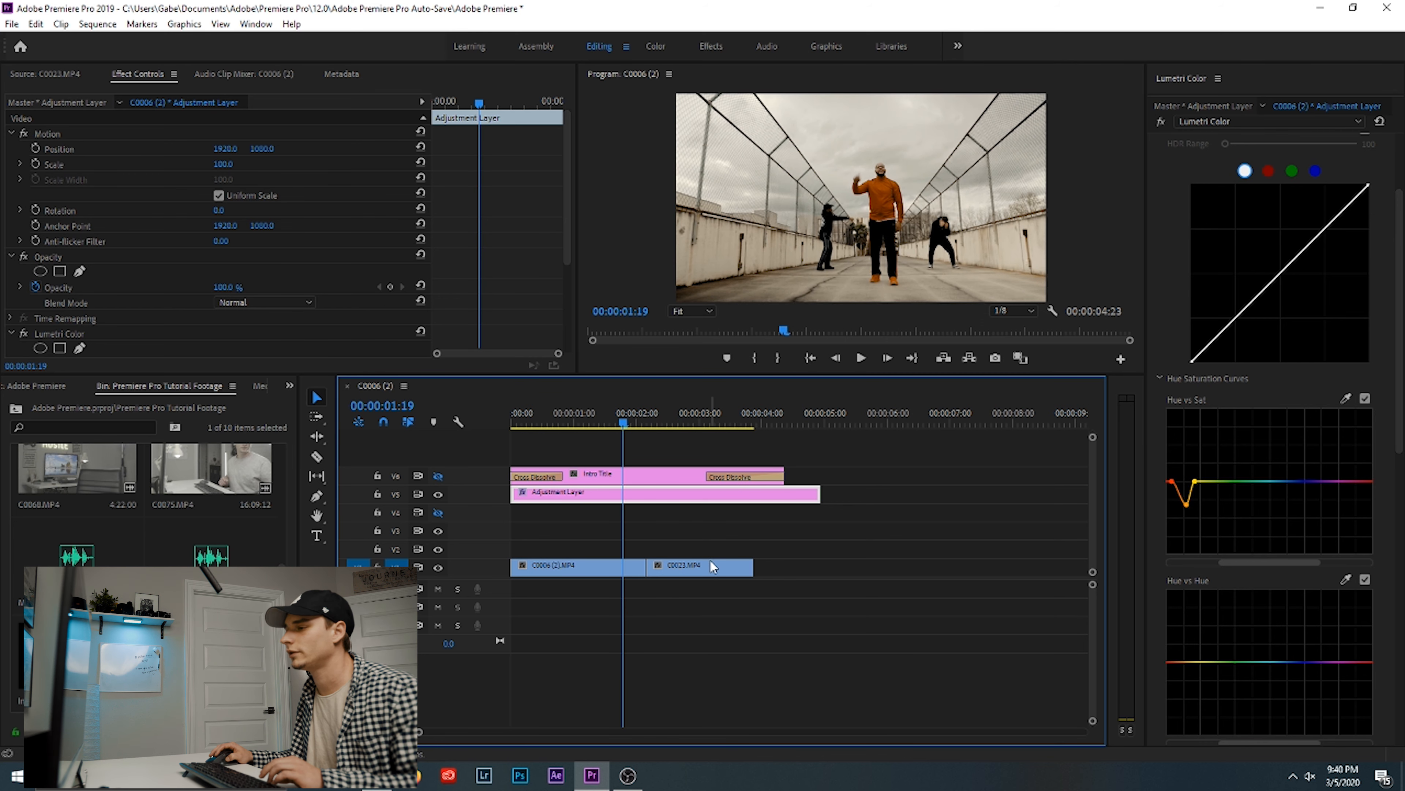
left_click(589, 422)
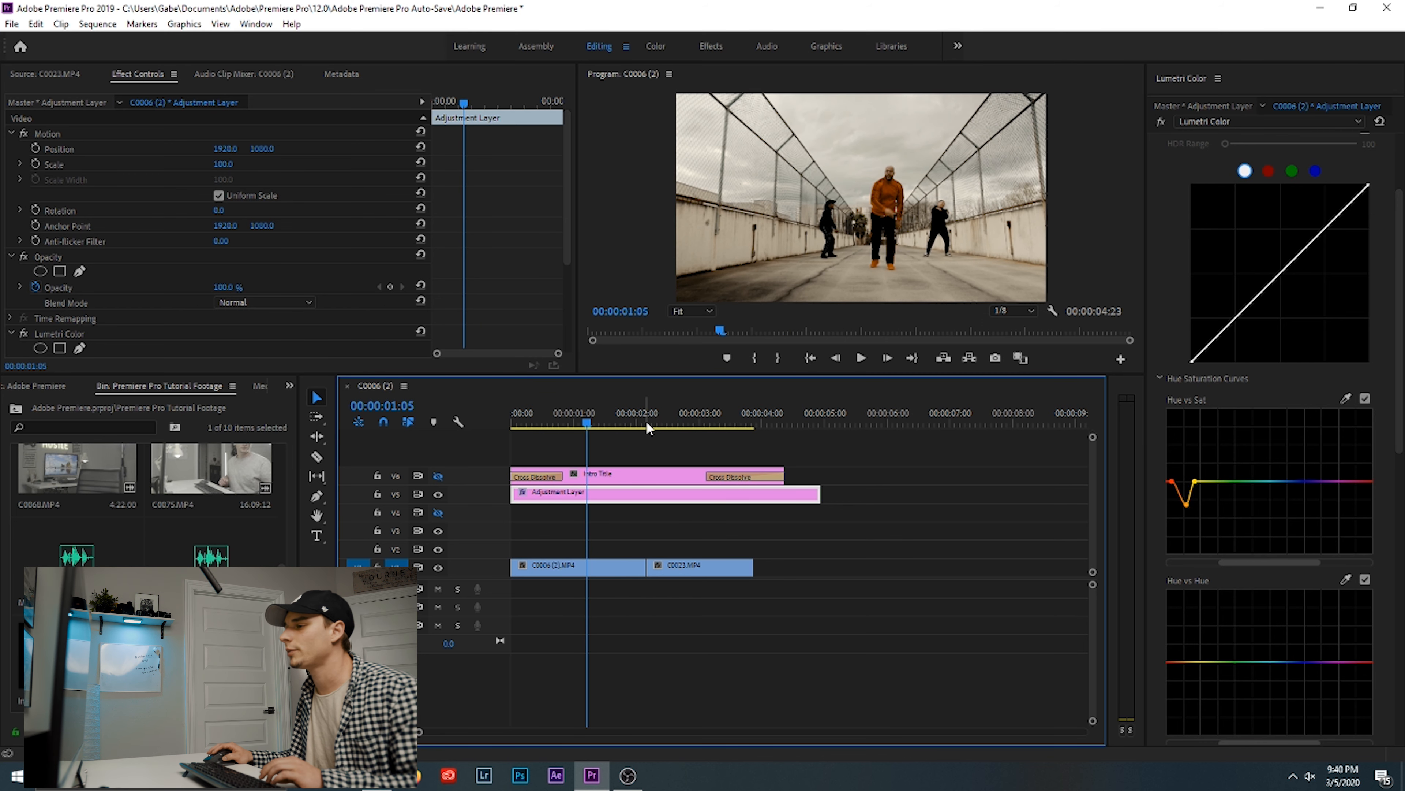
key("space")
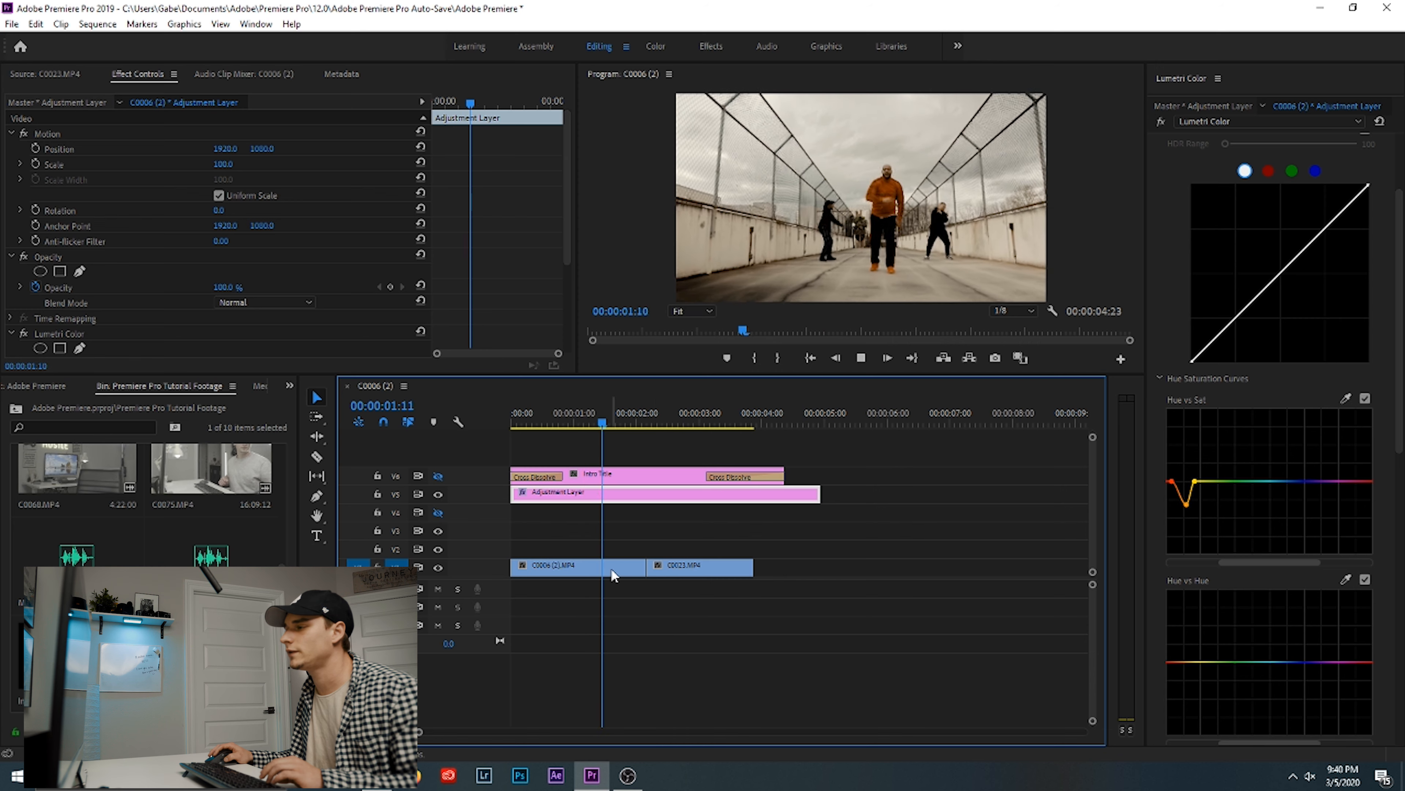
key("space")
left_click_drag(586, 422, 486, 427)
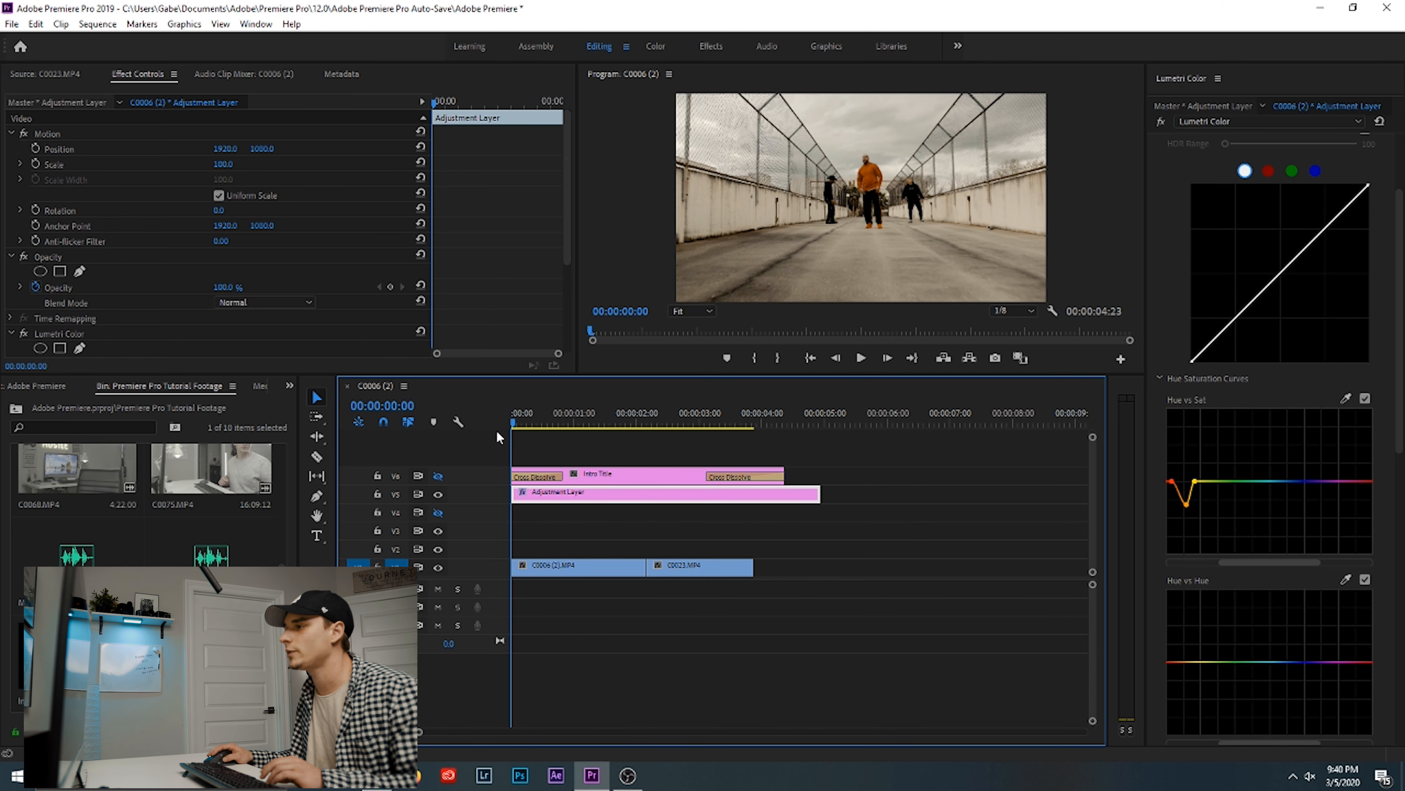
key("space")
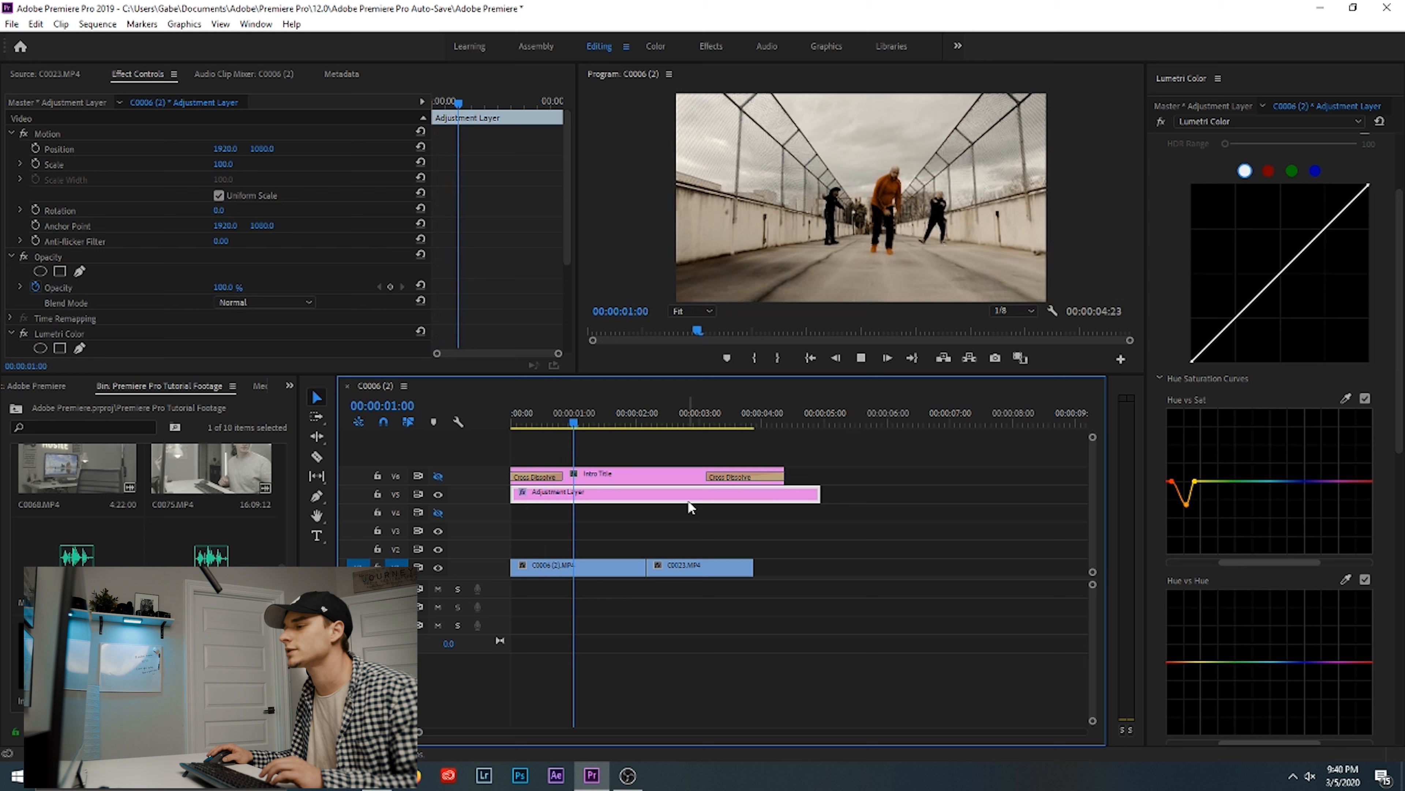
key("space")
Set the C0006 (2).MP4 clip's Basic Correction exposure to 0.2.
left_click(631, 570)
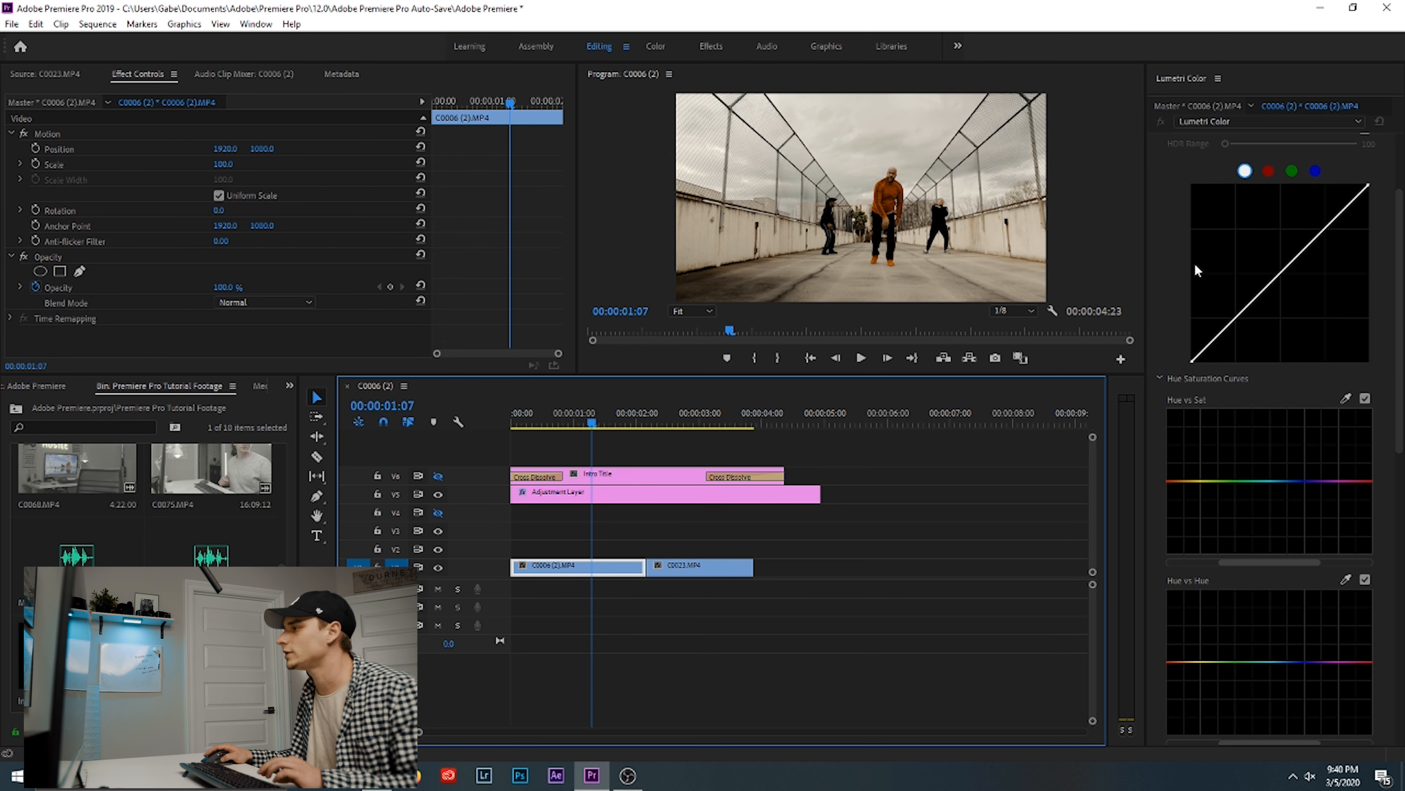
scroll(1195, 265, "up", 5)
left_click(1224, 155)
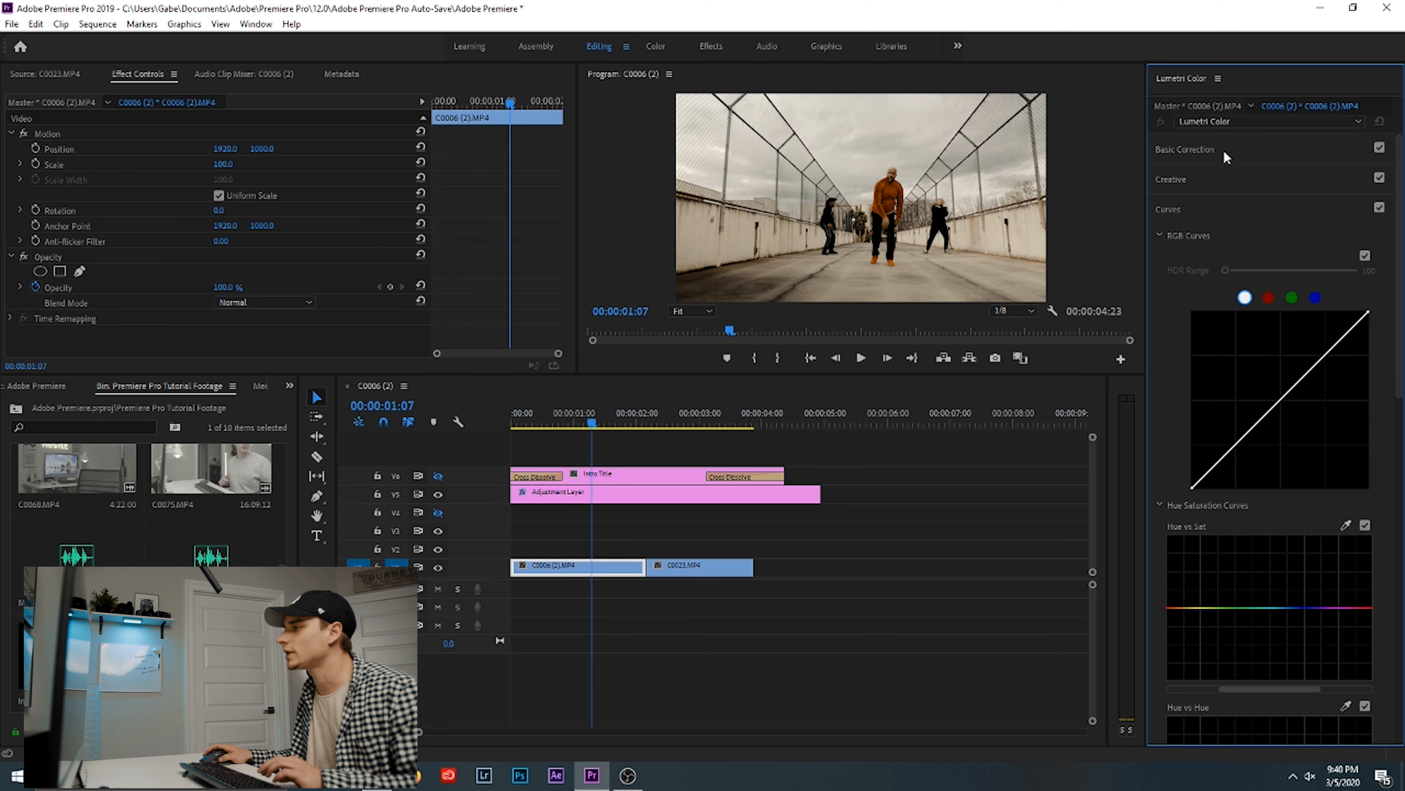
left_click(1224, 150)
left_click(1294, 313)
left_click_drag(1294, 312, 1293, 312)
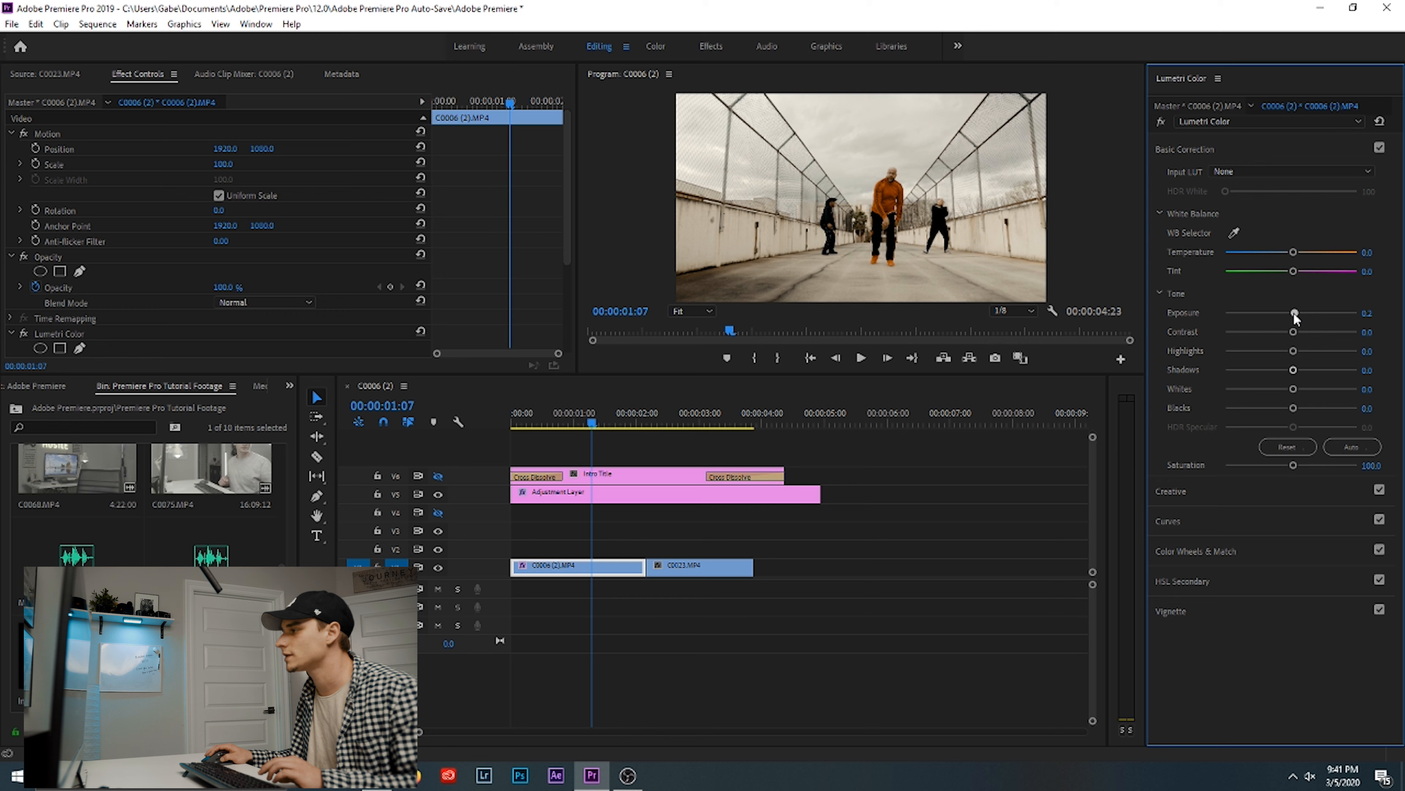
Play on to 00:00:02:13 and raise the C0023.MP4 clip's Basic Correction exposure to 0.6.
key("space")
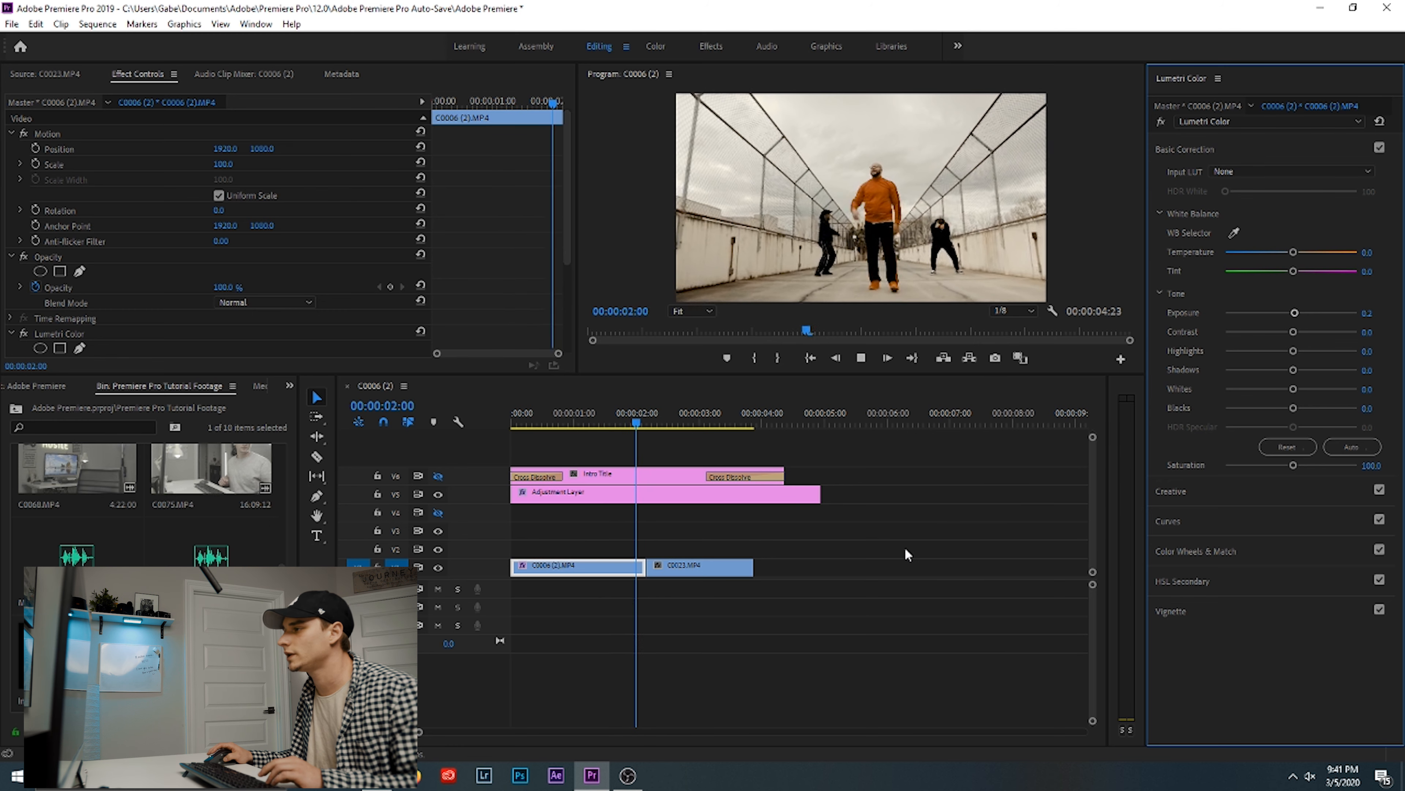
left_click(741, 576)
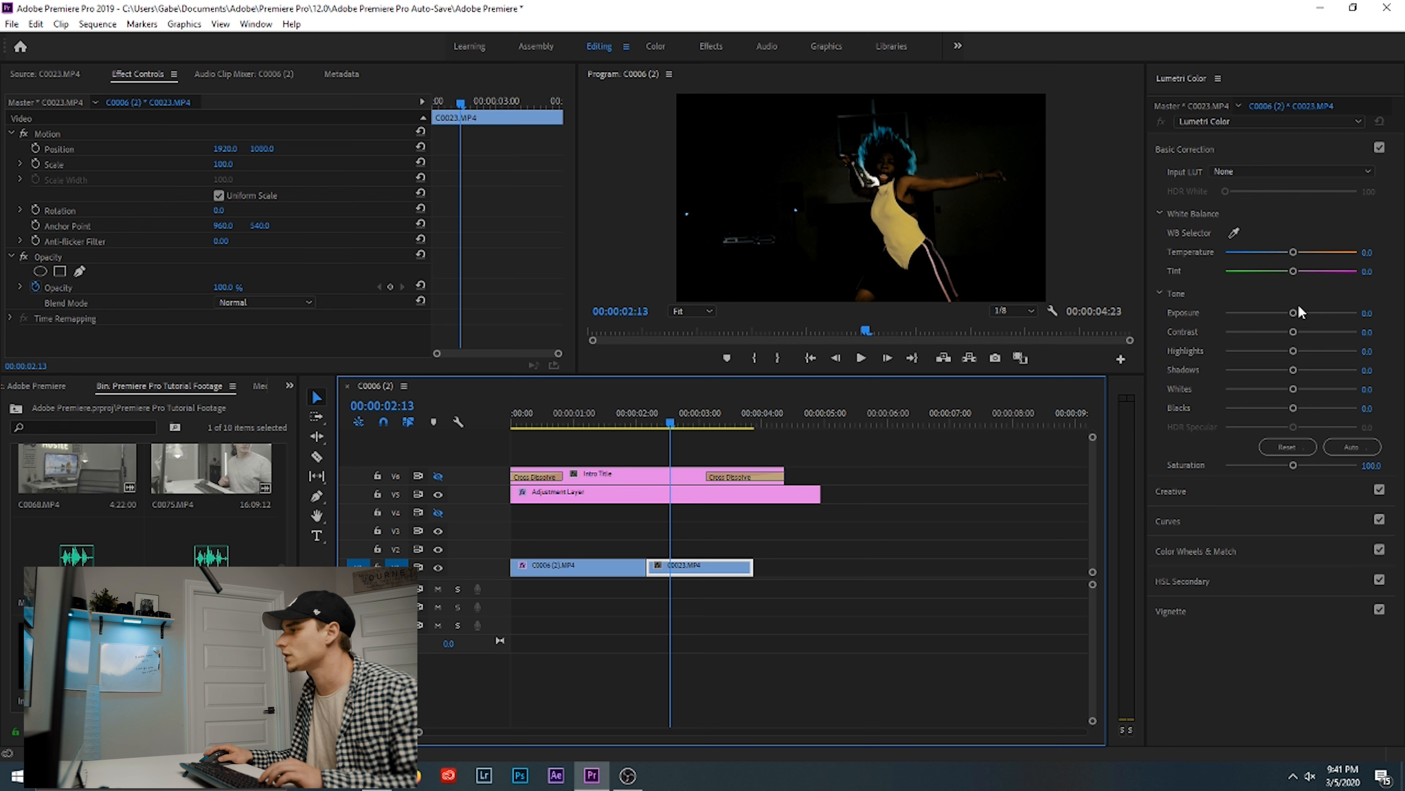
left_click_drag(1287, 312, 1300, 312)
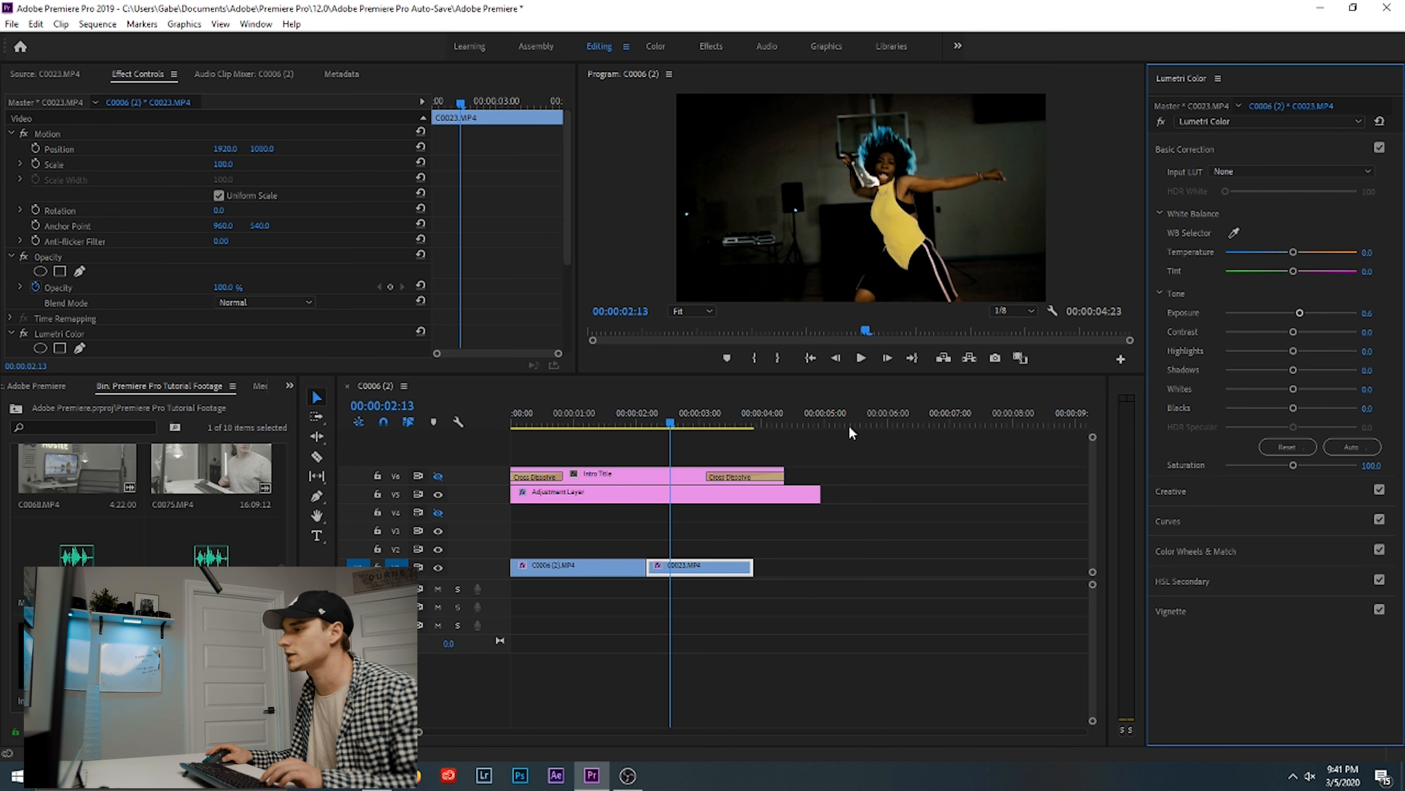
Reopen the adjustment layer's curves and try moving the RGB curve's shadow point.
left_click(666, 504)
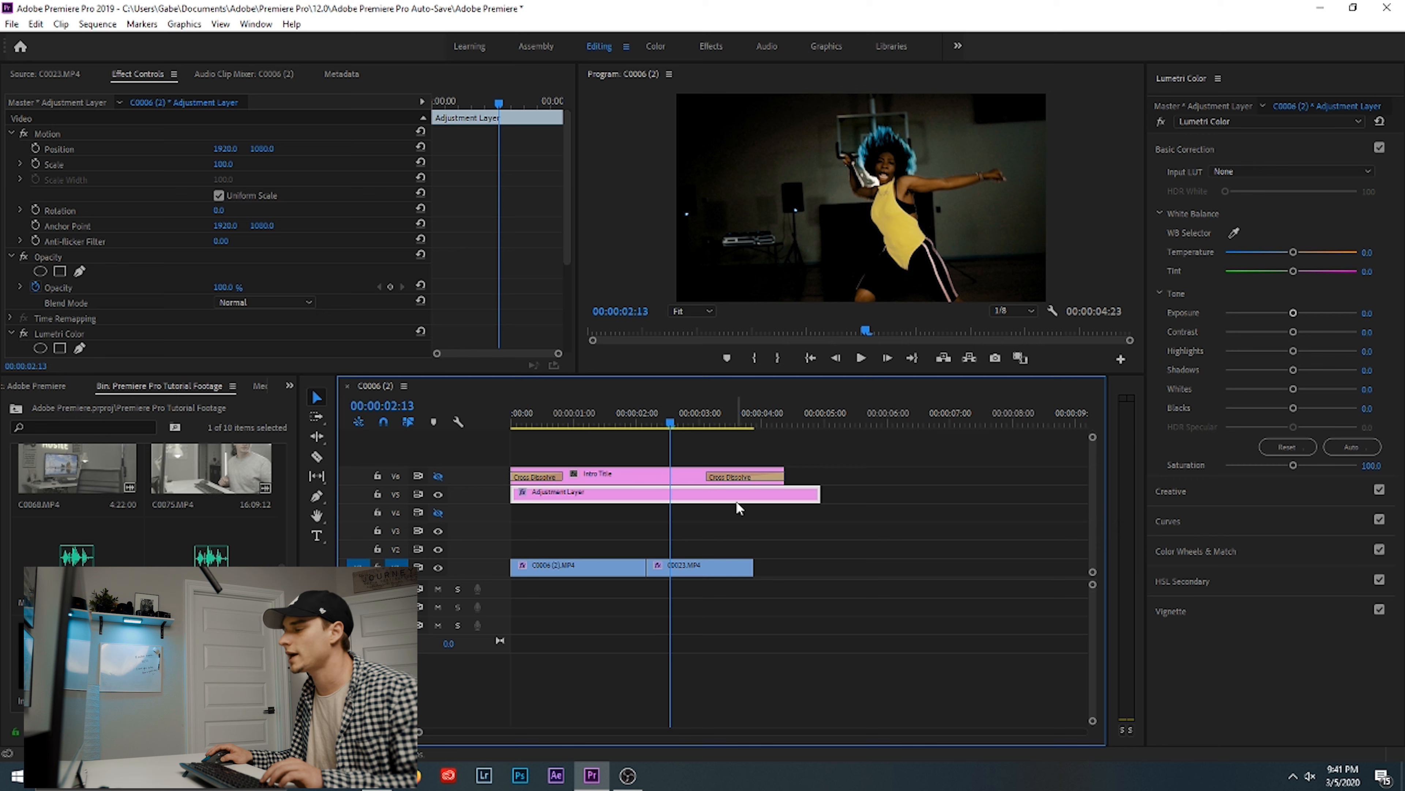
left_click(1164, 527)
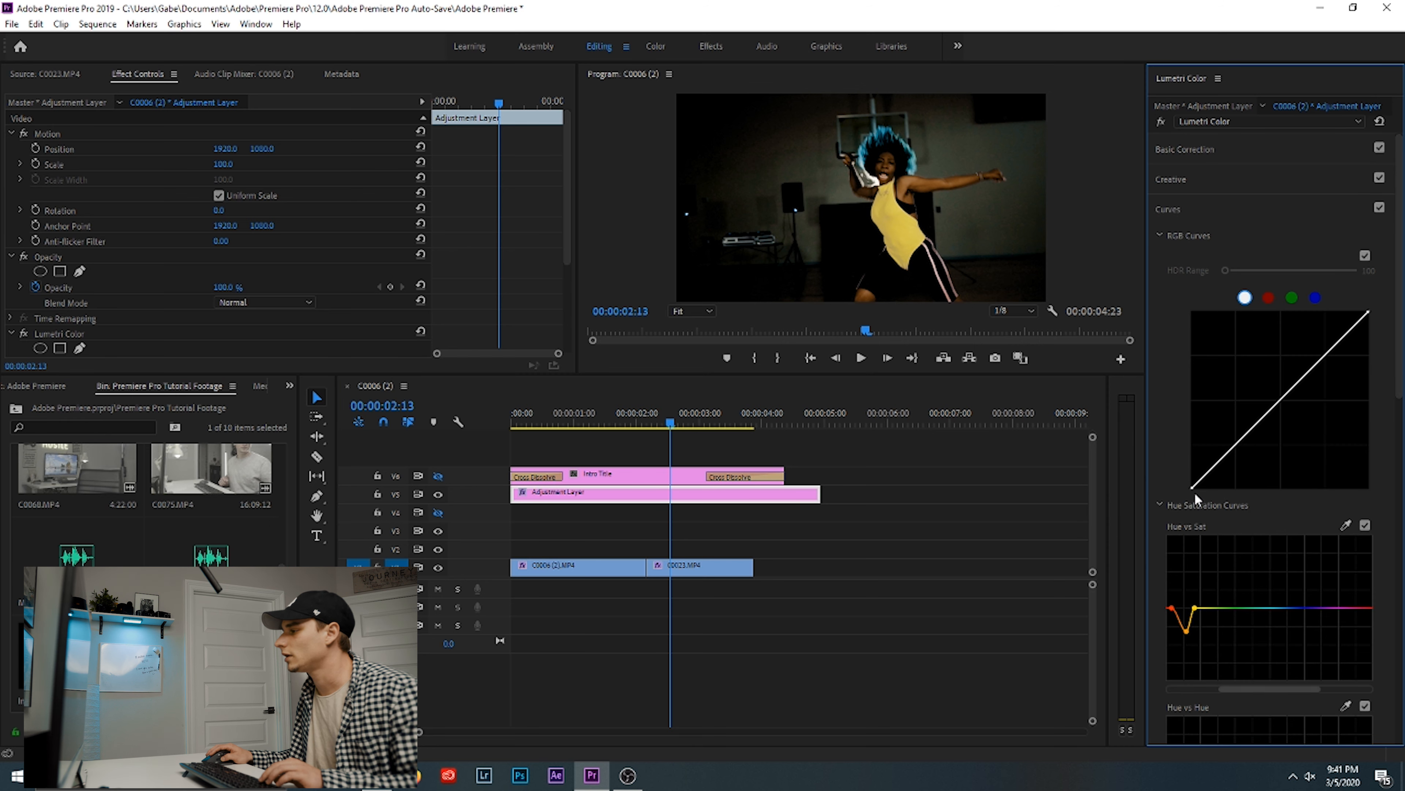
left_click_drag(1194, 491, 1186, 498)
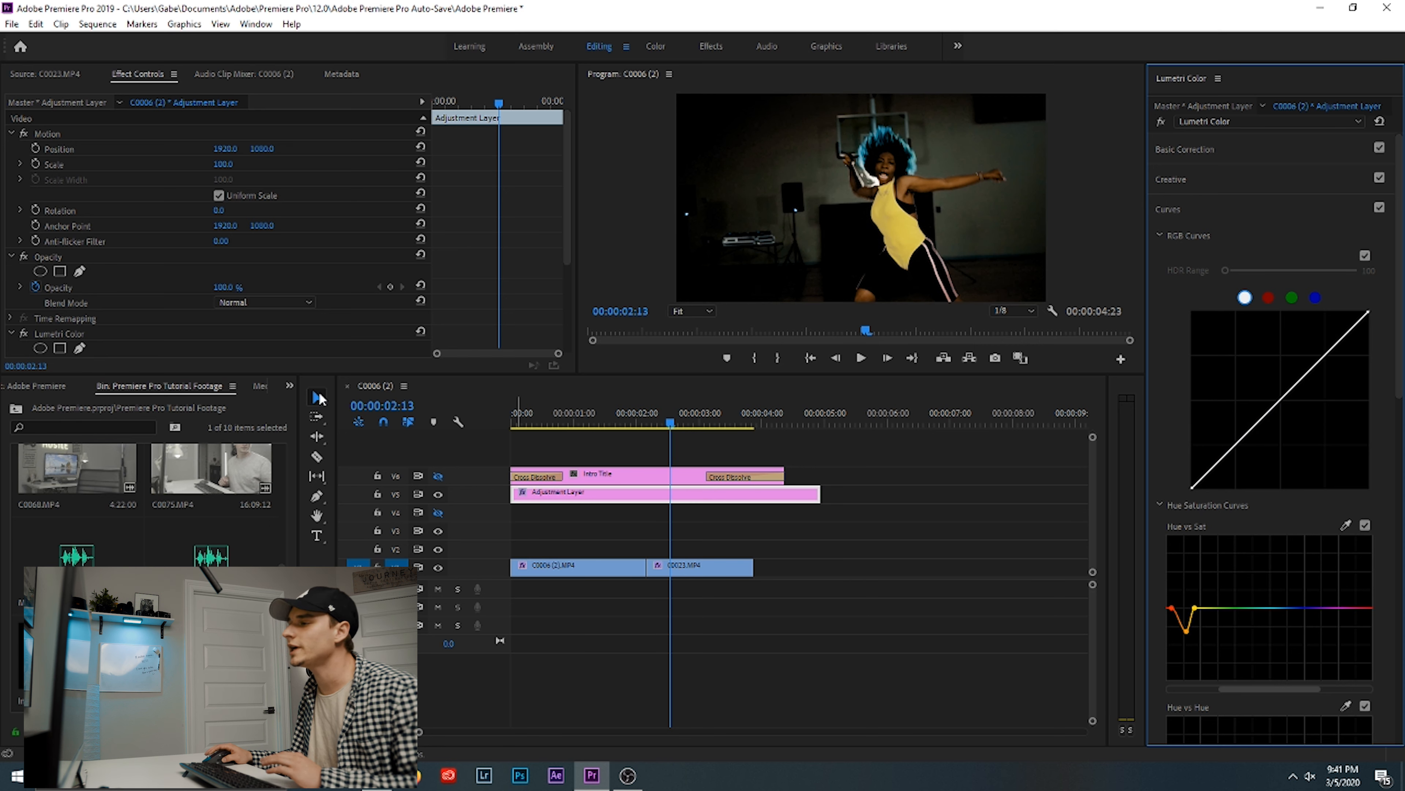
Delete the C0023.MP4 clip from V1 and undo the deletion.
left_click(689, 570)
key("Delete")
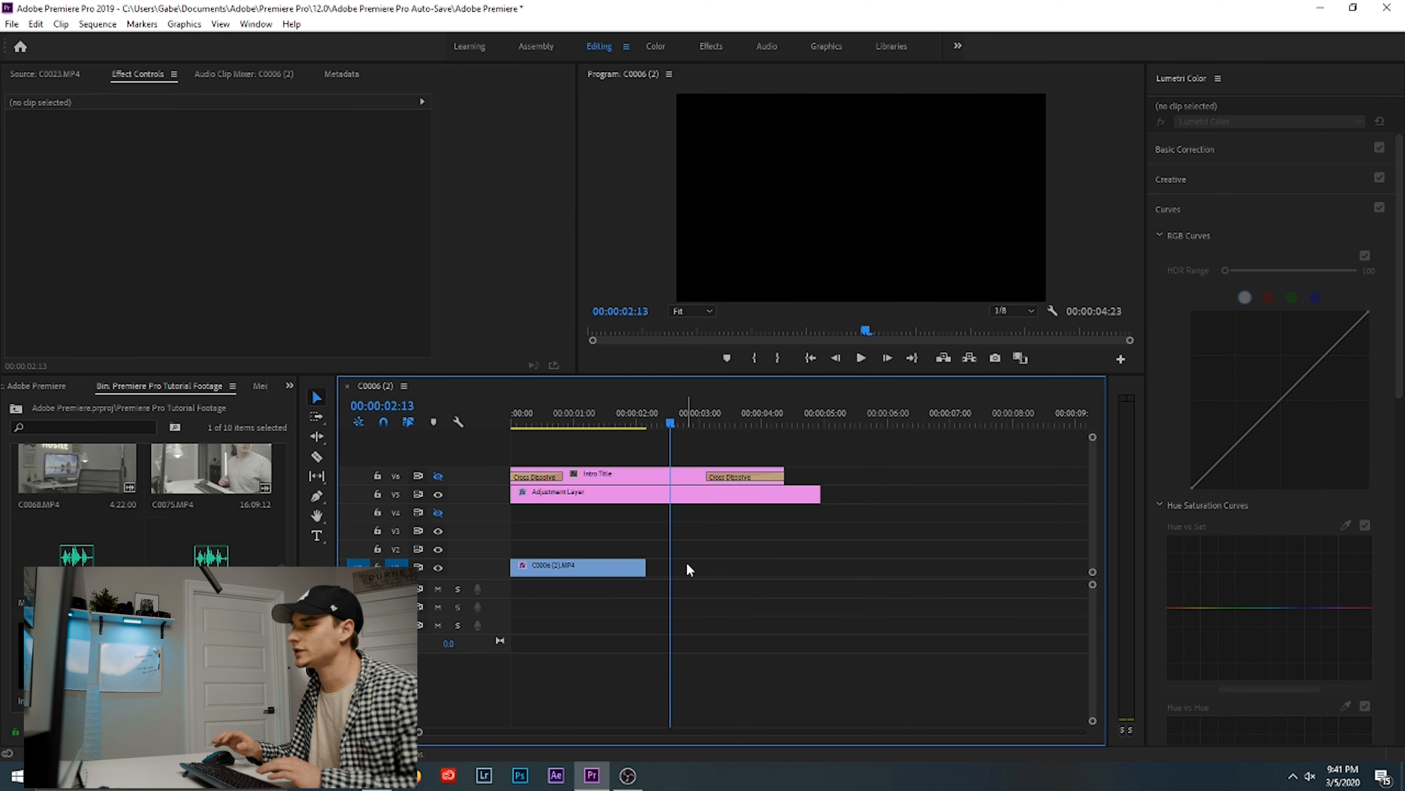
key("ctrl+z")
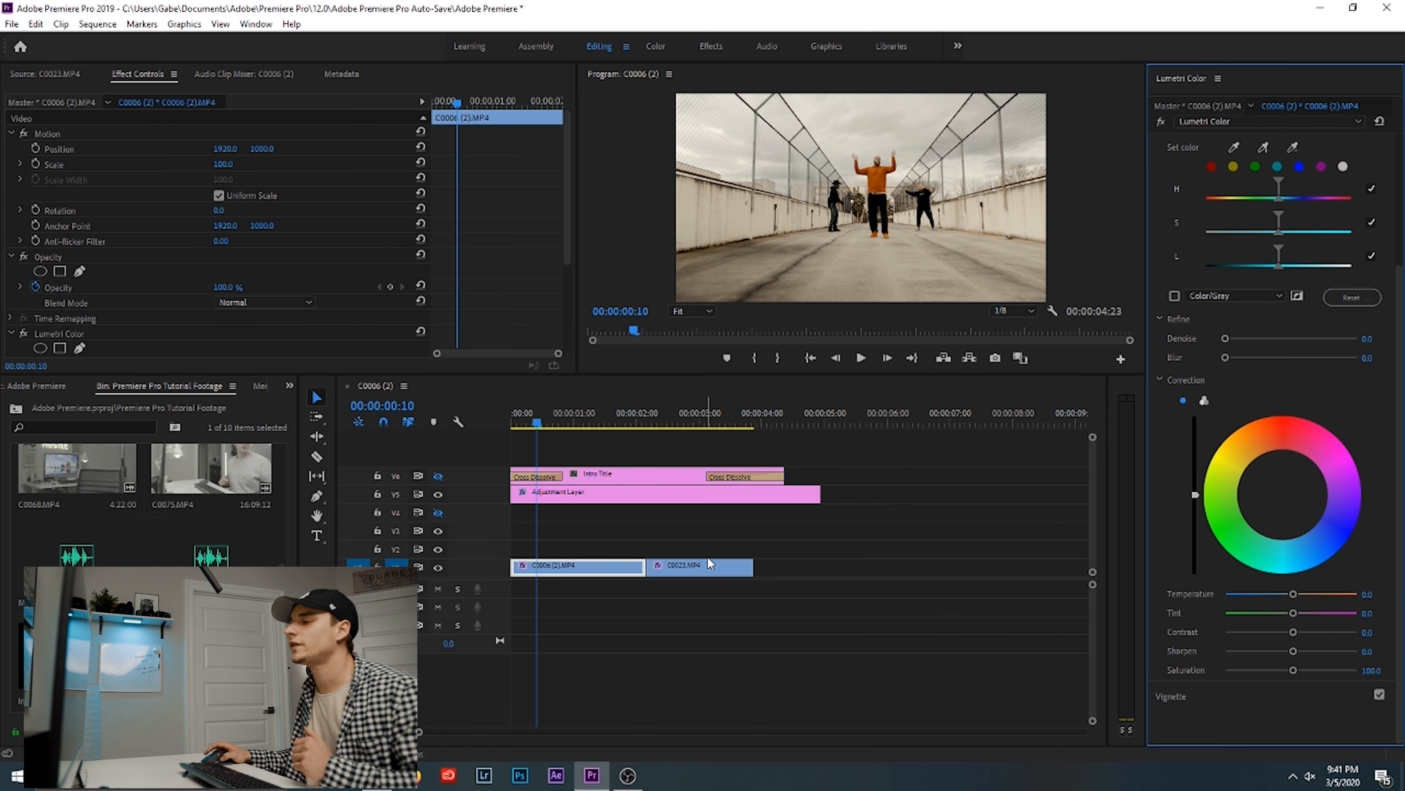
Place the playhead at 00:00:00:09 and set up the sequence's export as H.264 with the YouTube 2160p 4K Ultra HD preset.
left_click(535, 420)
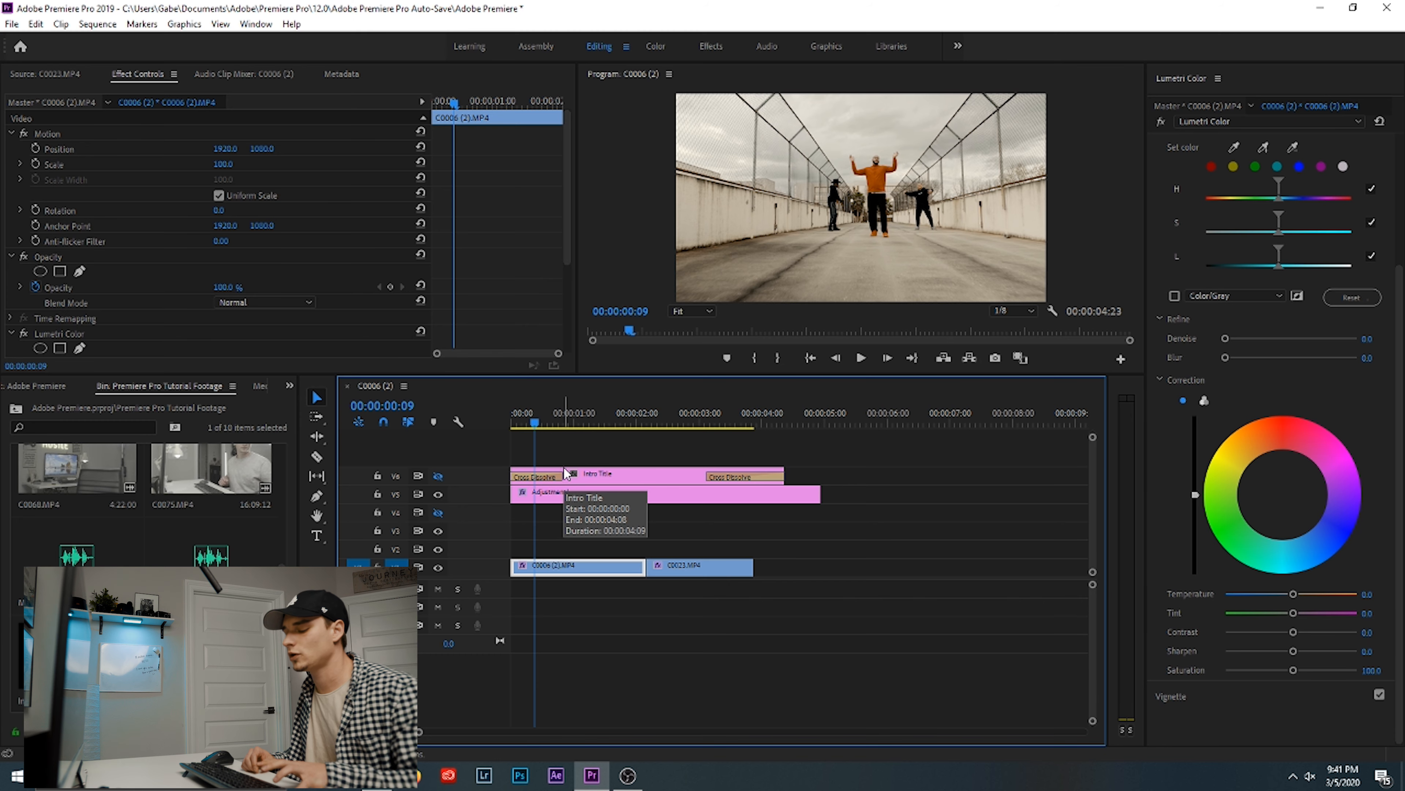
key("ctrl+m")
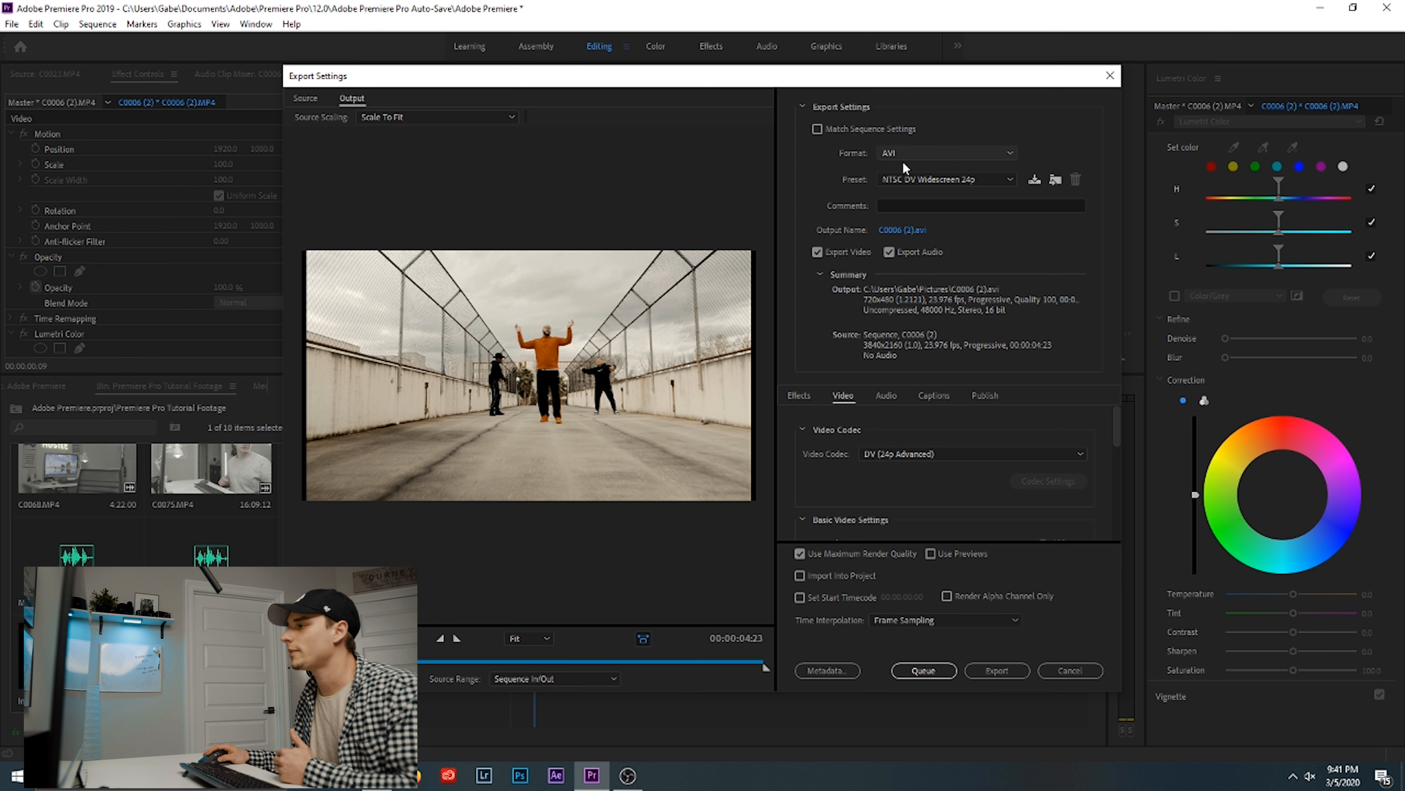
left_click(916, 155)
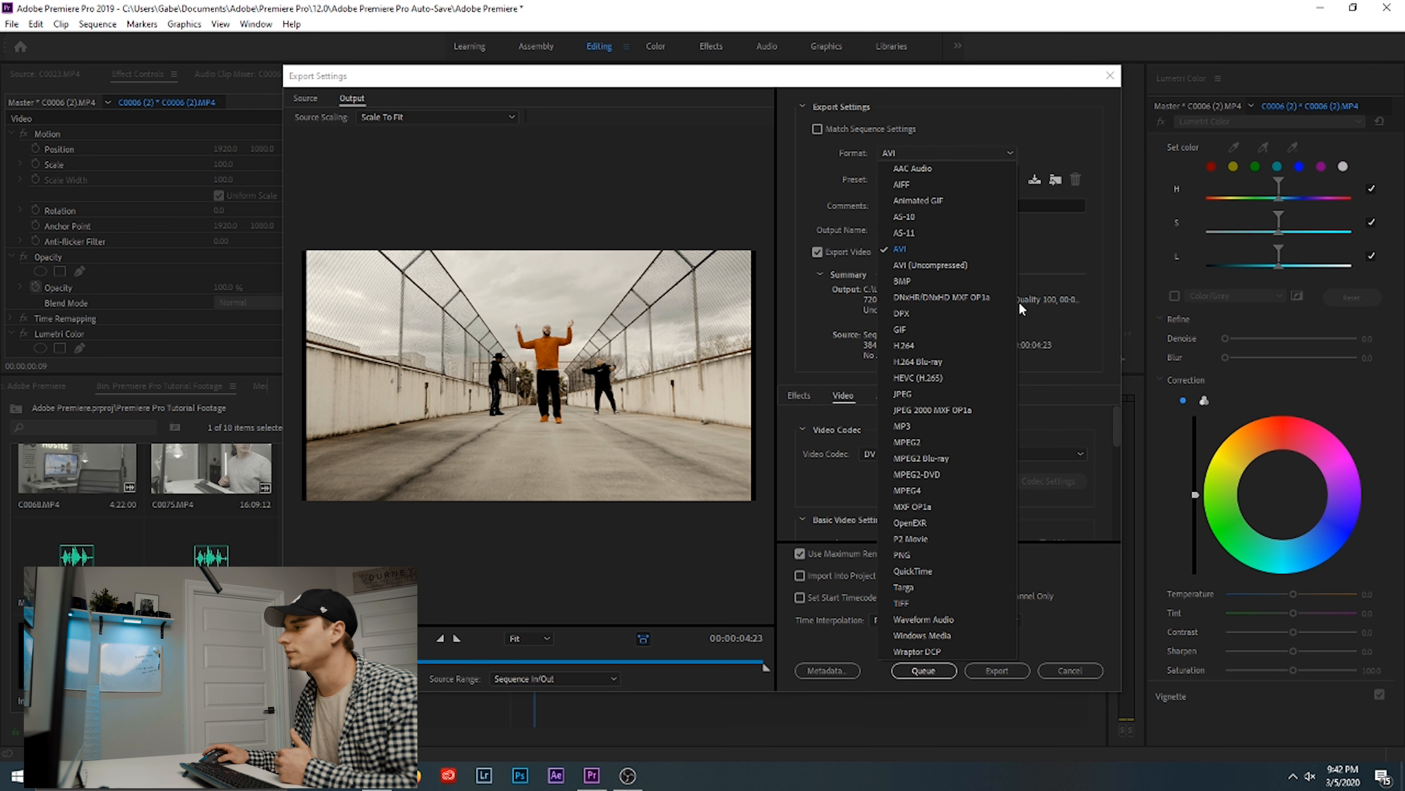
left_click(980, 347)
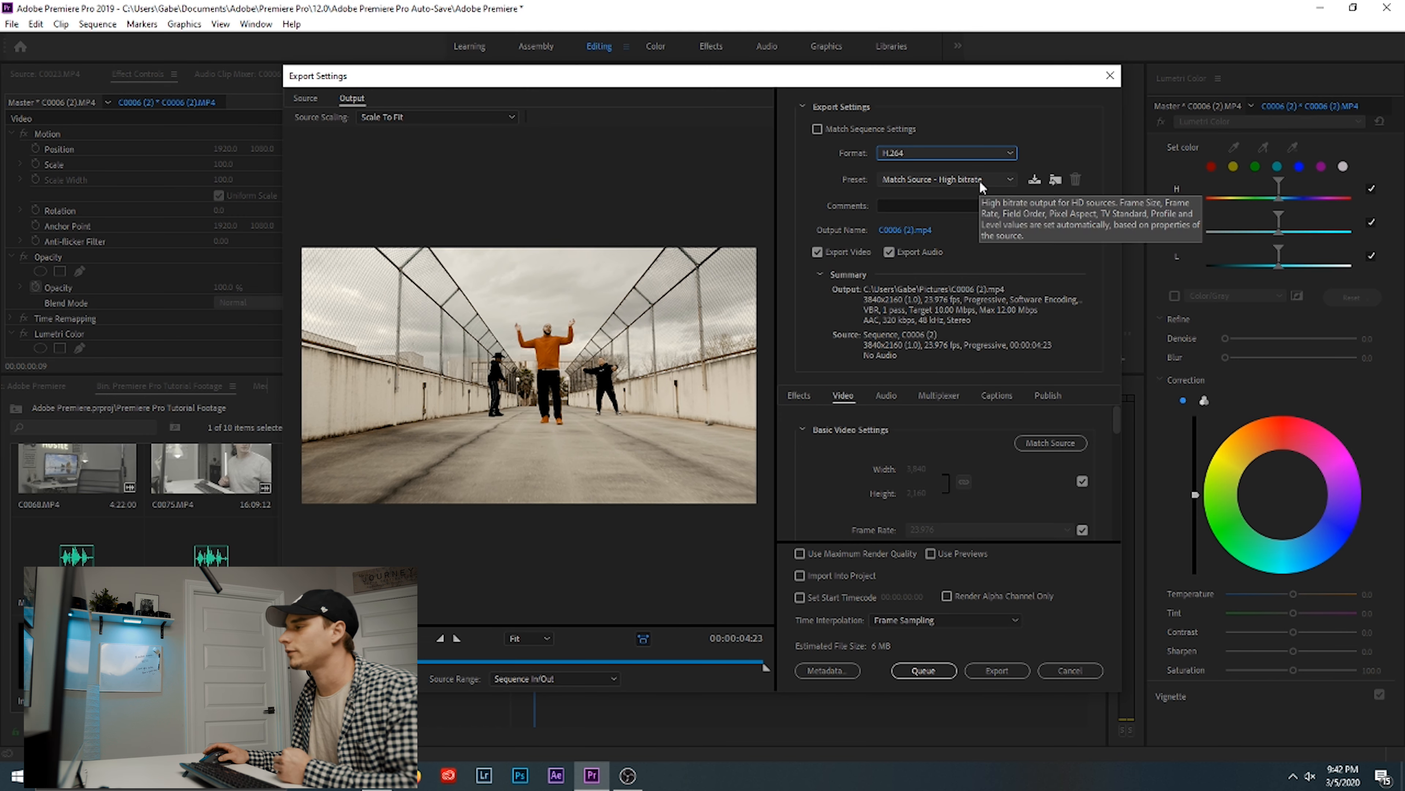
left_click(990, 177)
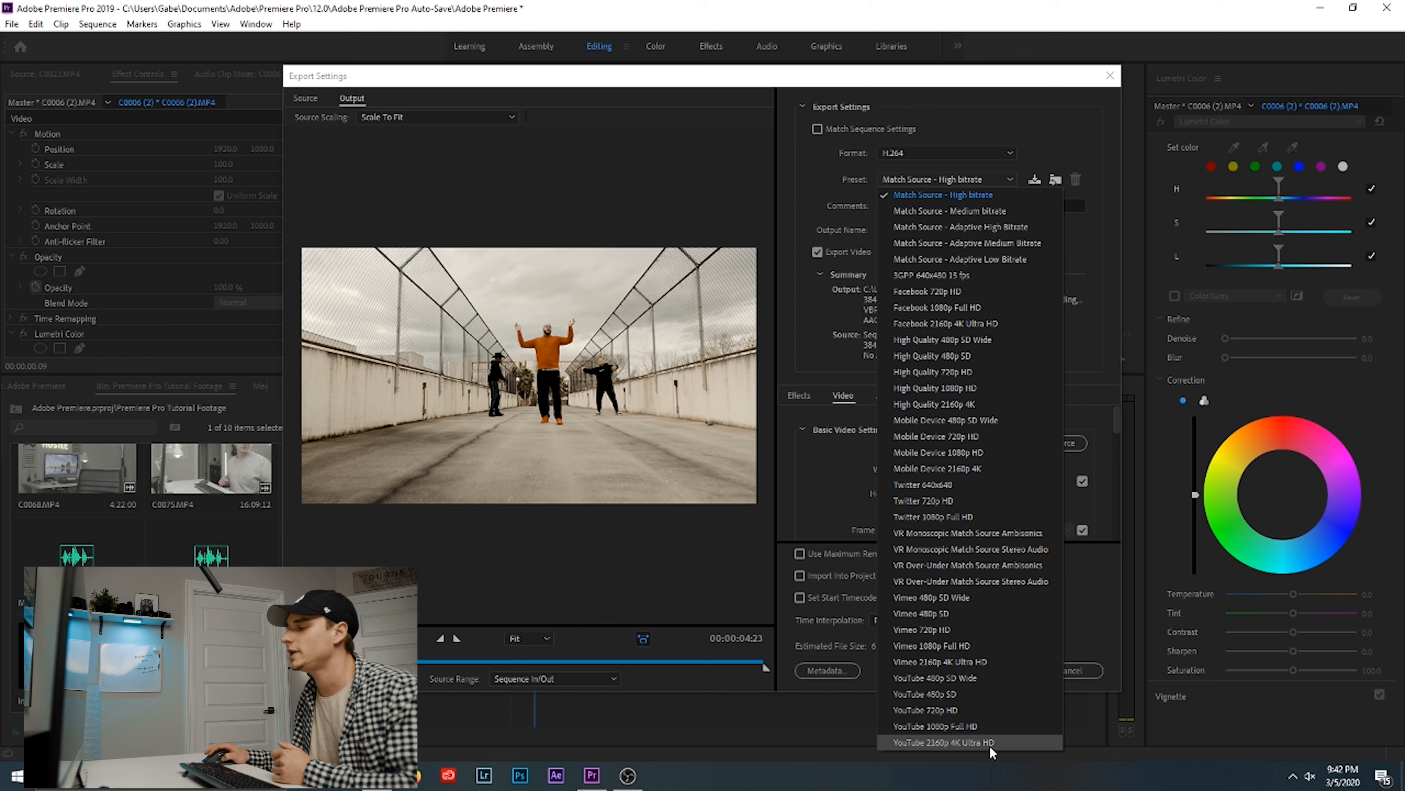
left_click(1001, 748)
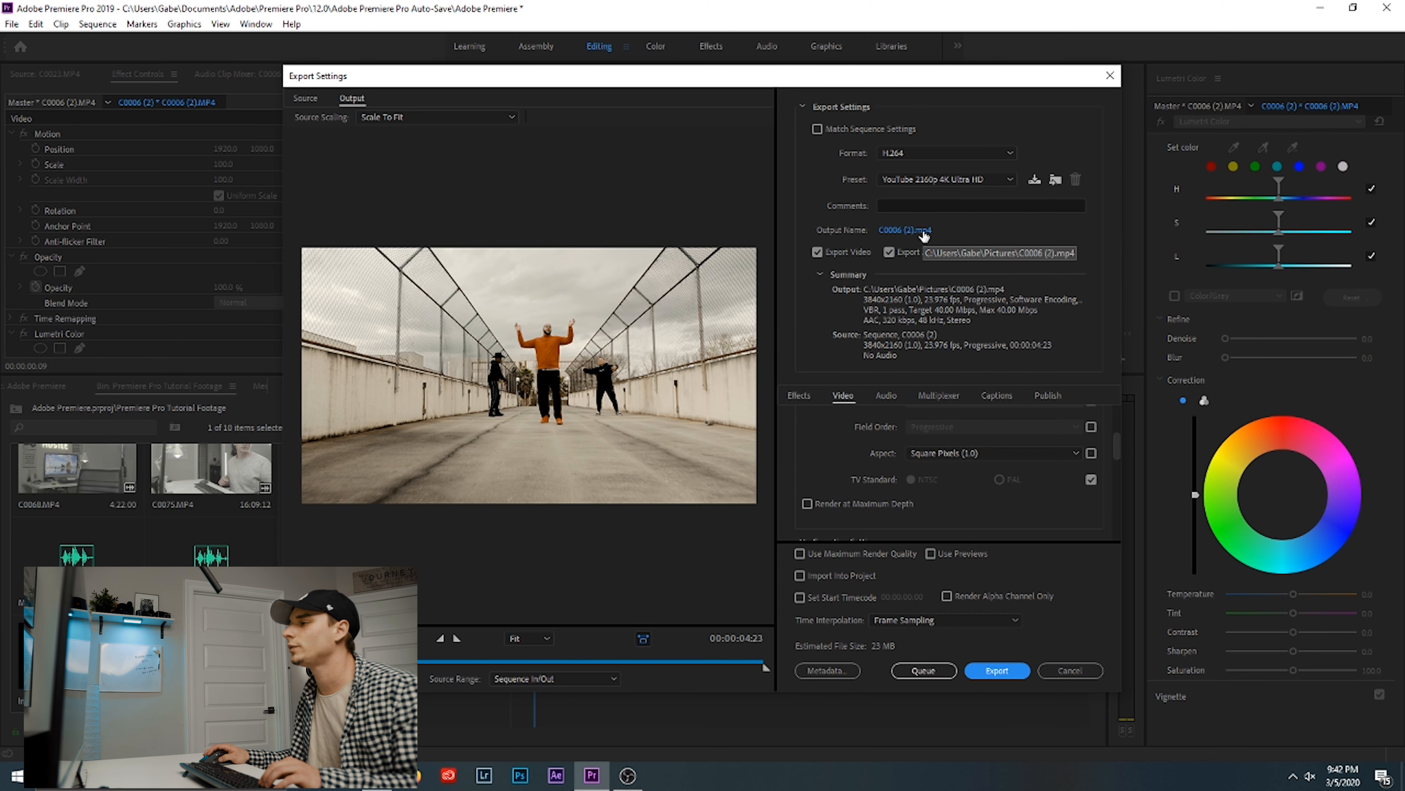
Name the output file Rough Draft in the Pictures folder and export the video.
left_click(923, 231)
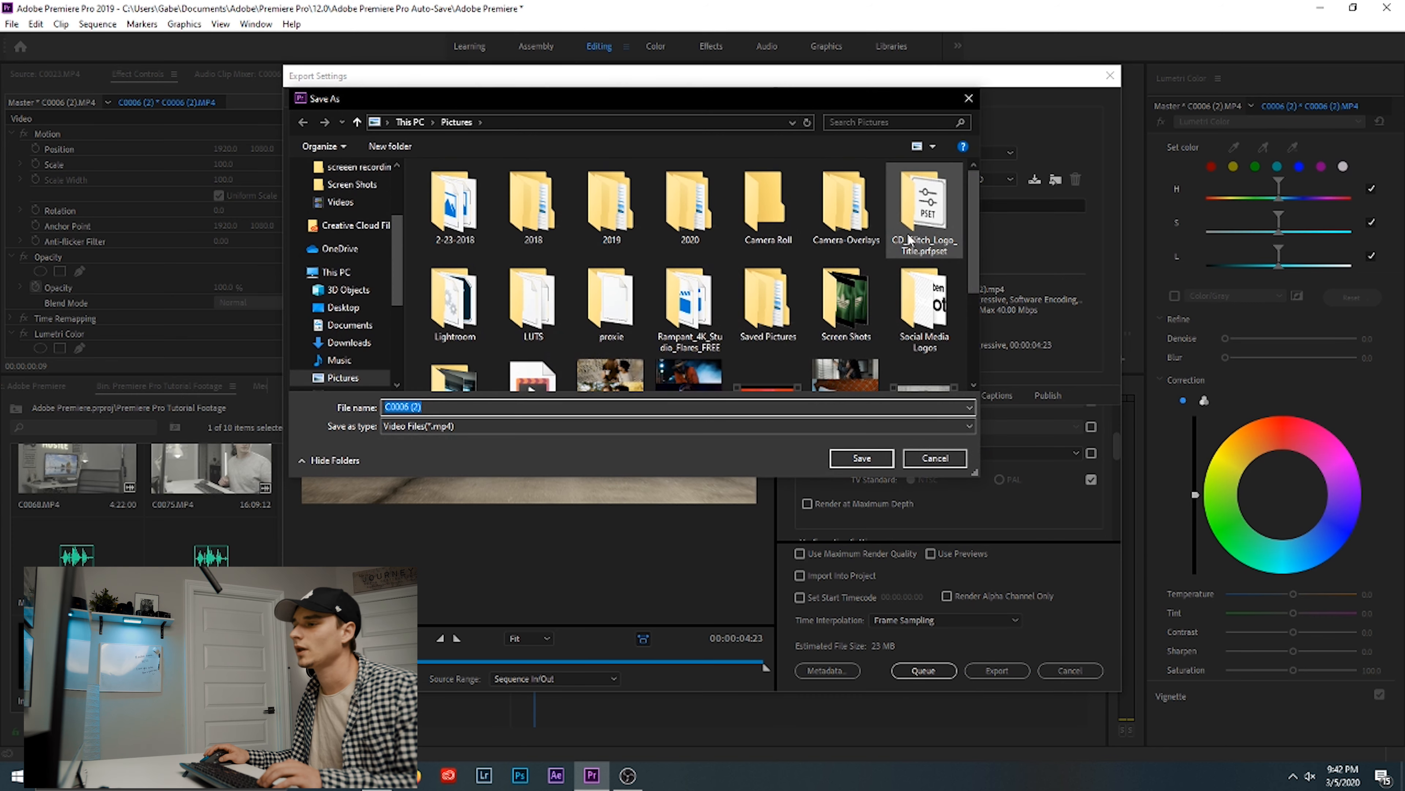
key("BackSpace")
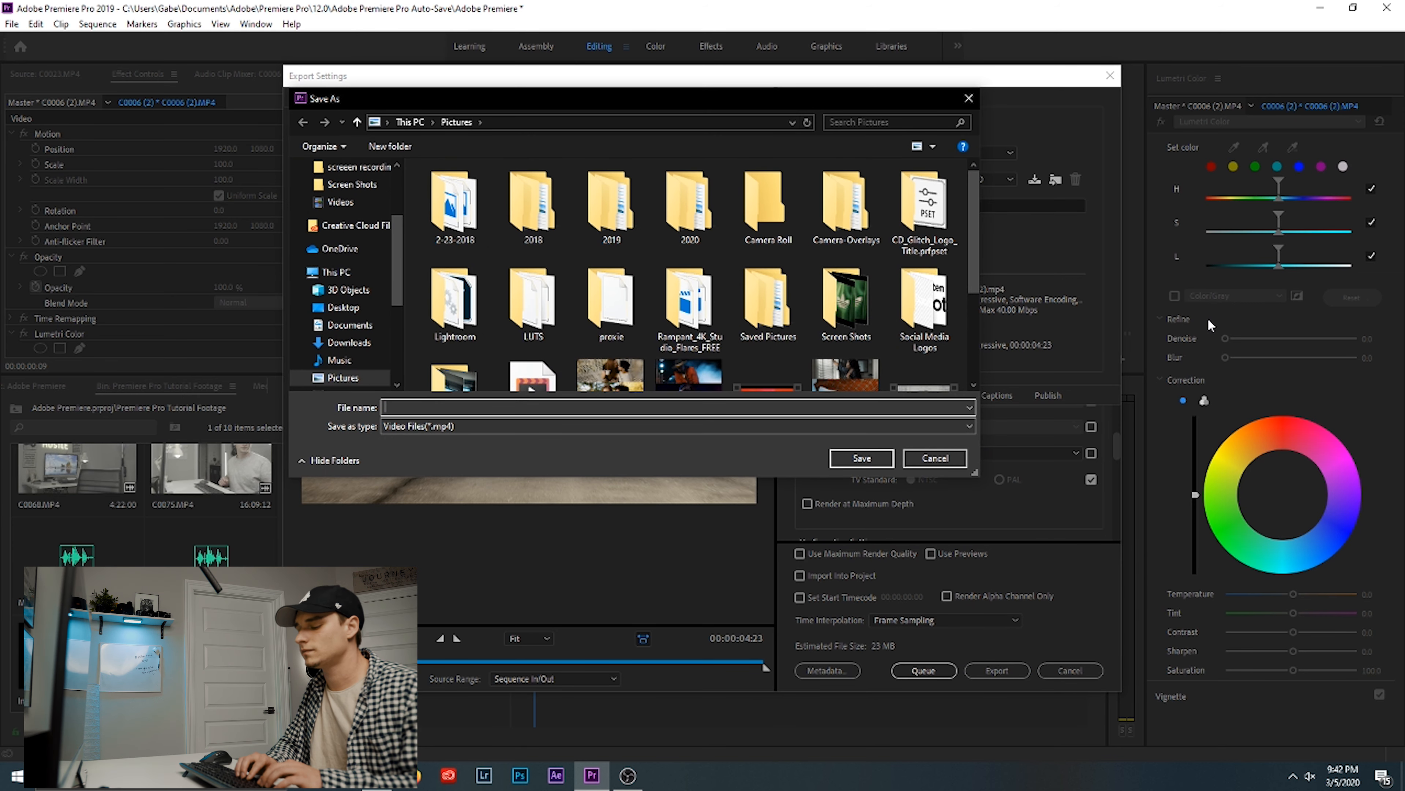
type("rough")
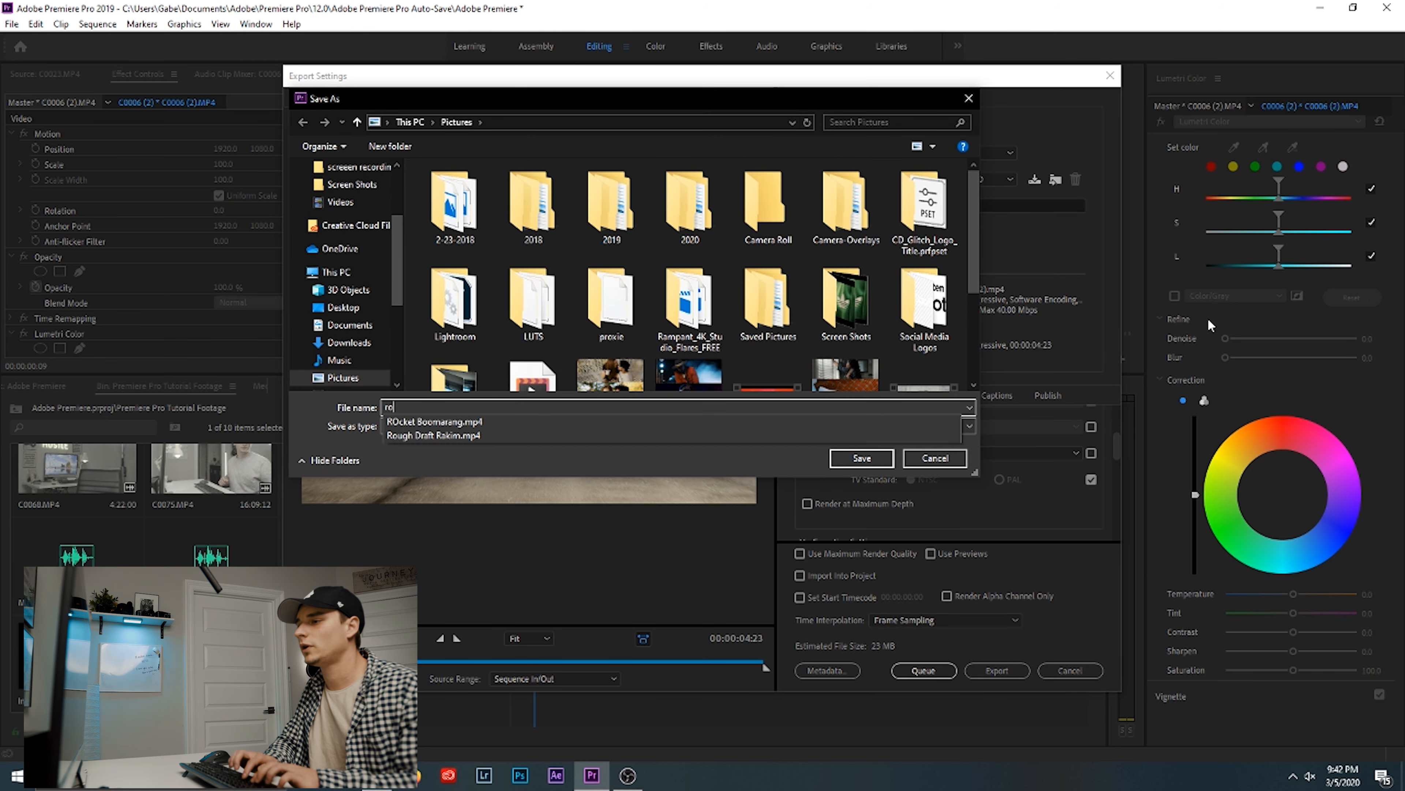
key("BackSpace")
key("BackSpace")
key("BackSpace")
key("BackSpace")
key("BackSpace")
type("Ro")
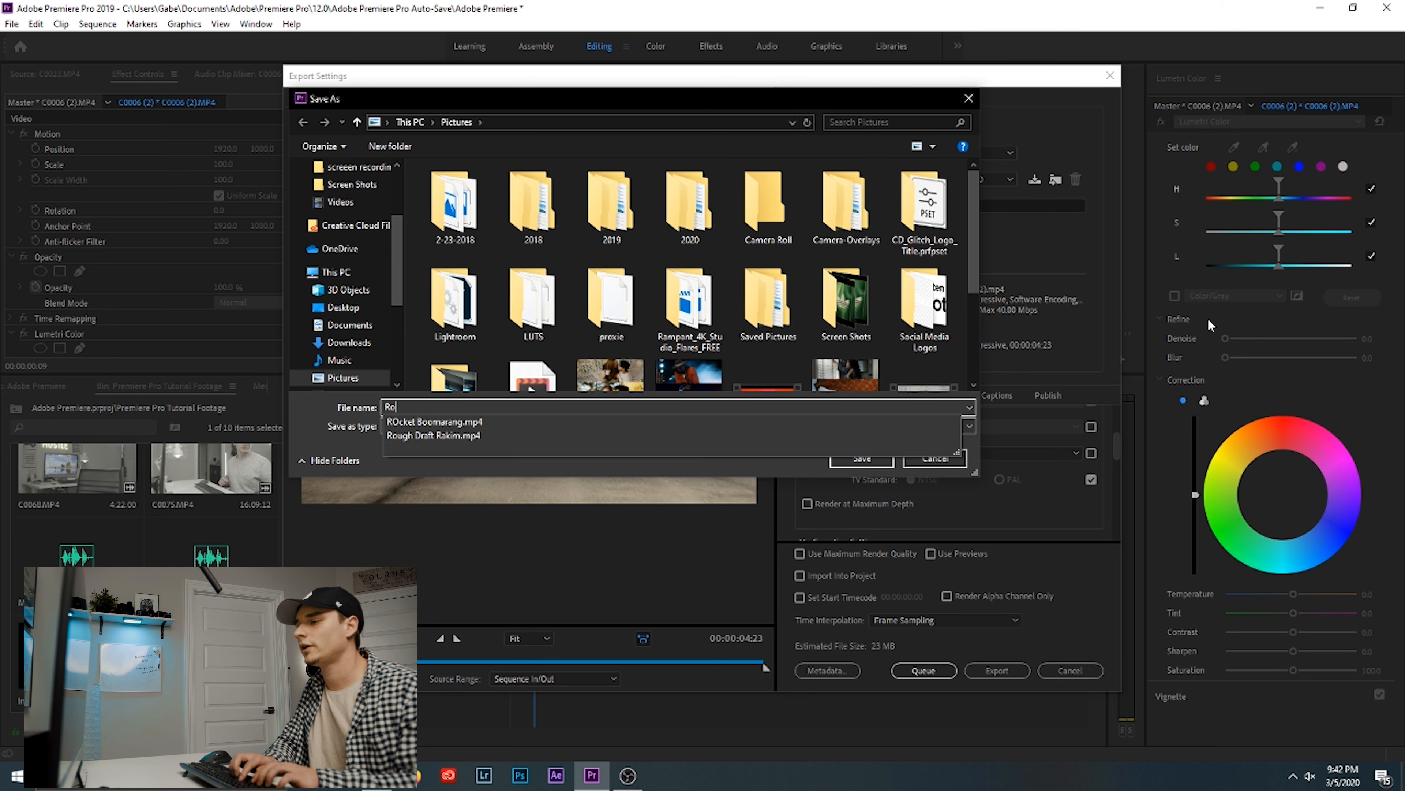
type("ugh D")
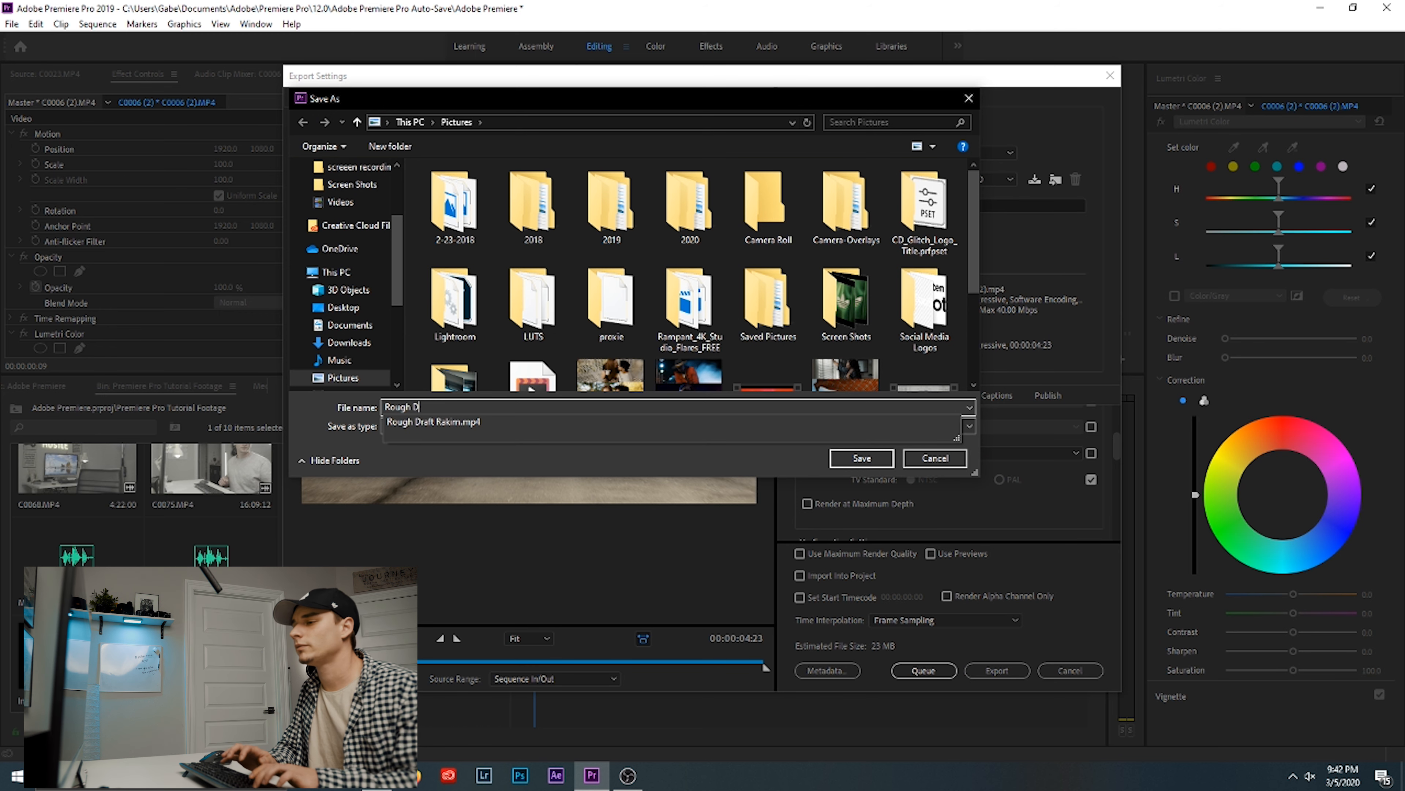
type("raf")
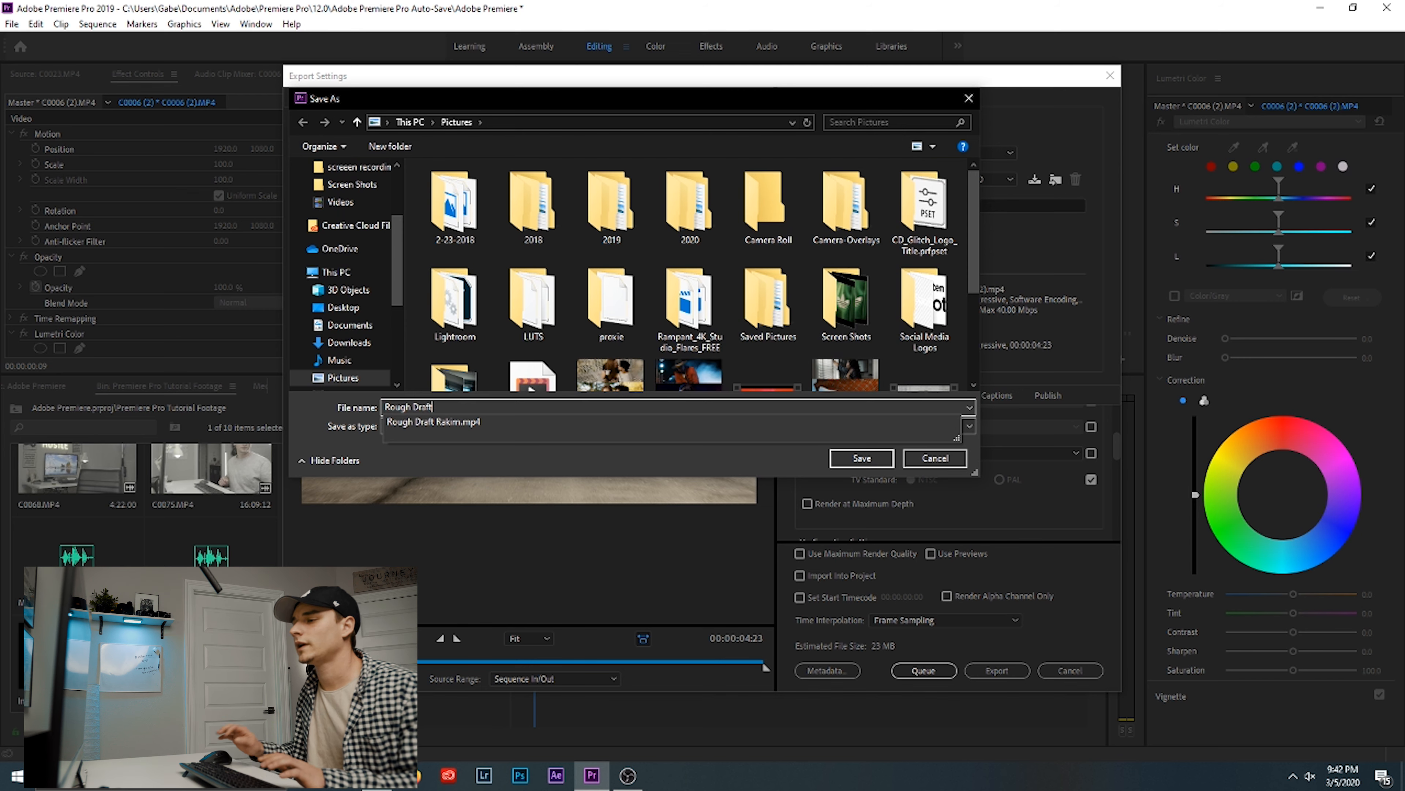
type("t")
left_click(873, 455)
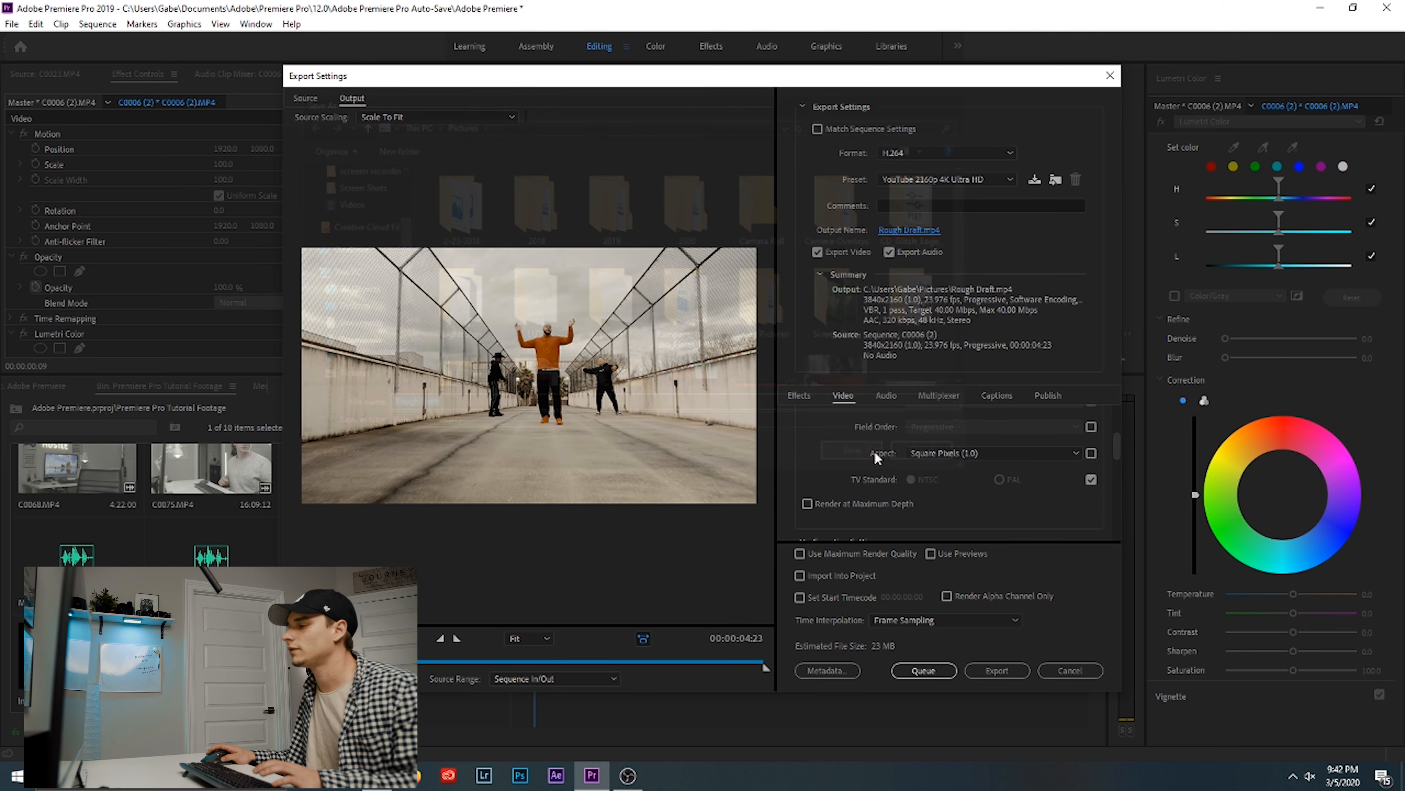
left_click(1004, 671)
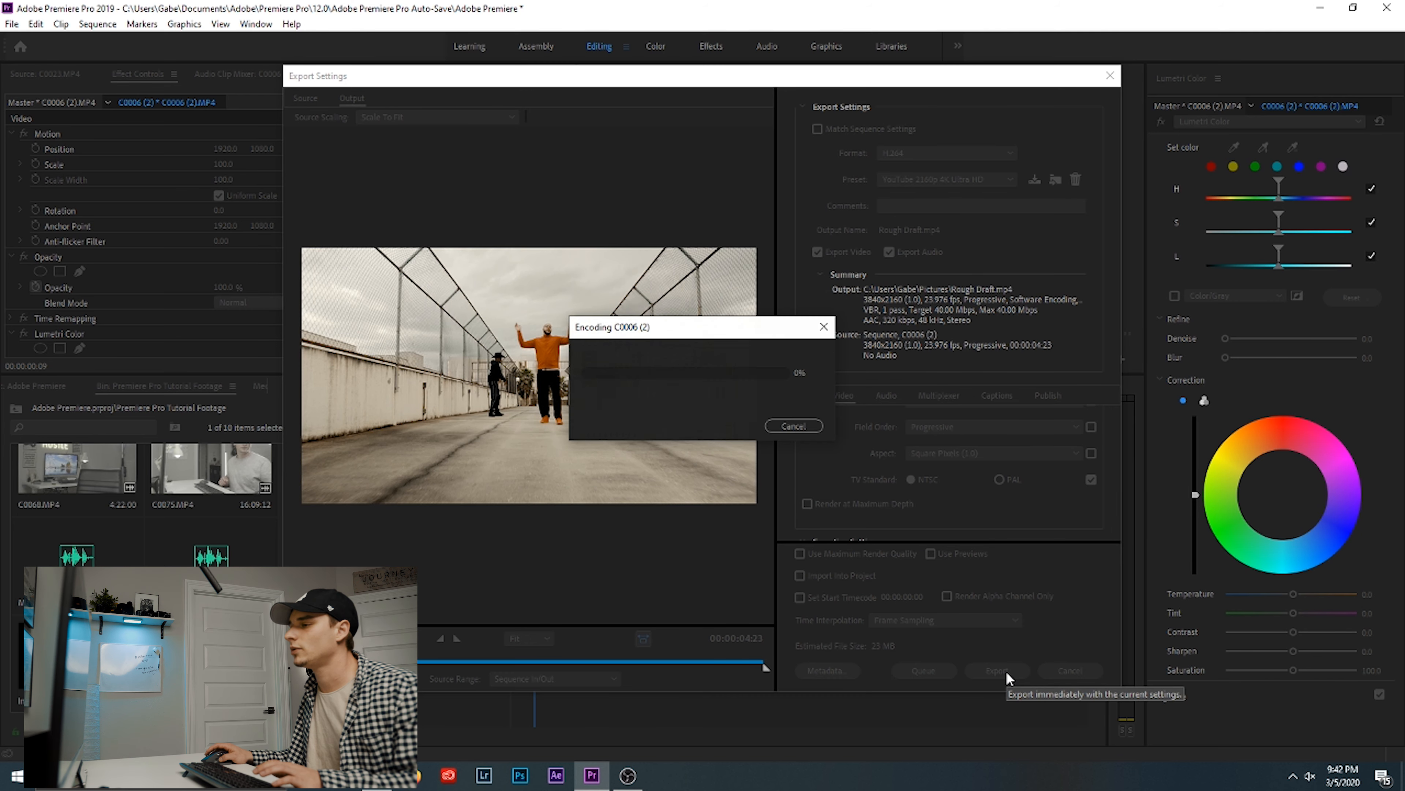